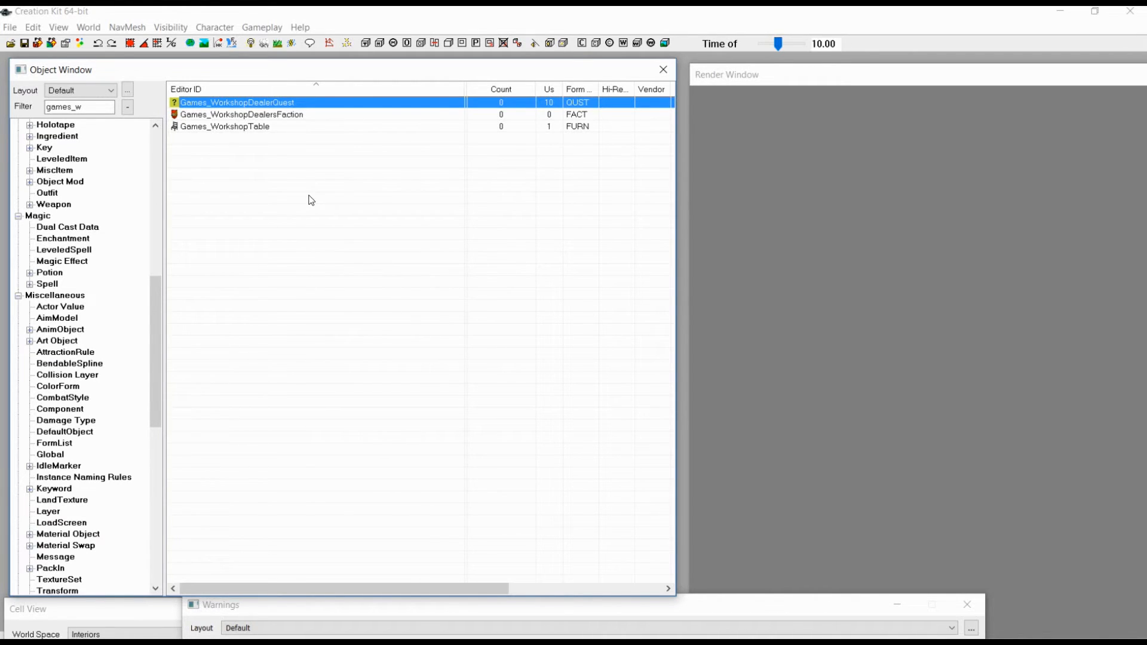
Save the work as a new plugin file named customdialogue in the Fallout 4 Data folder.
drag(156, 307, 160, 163)
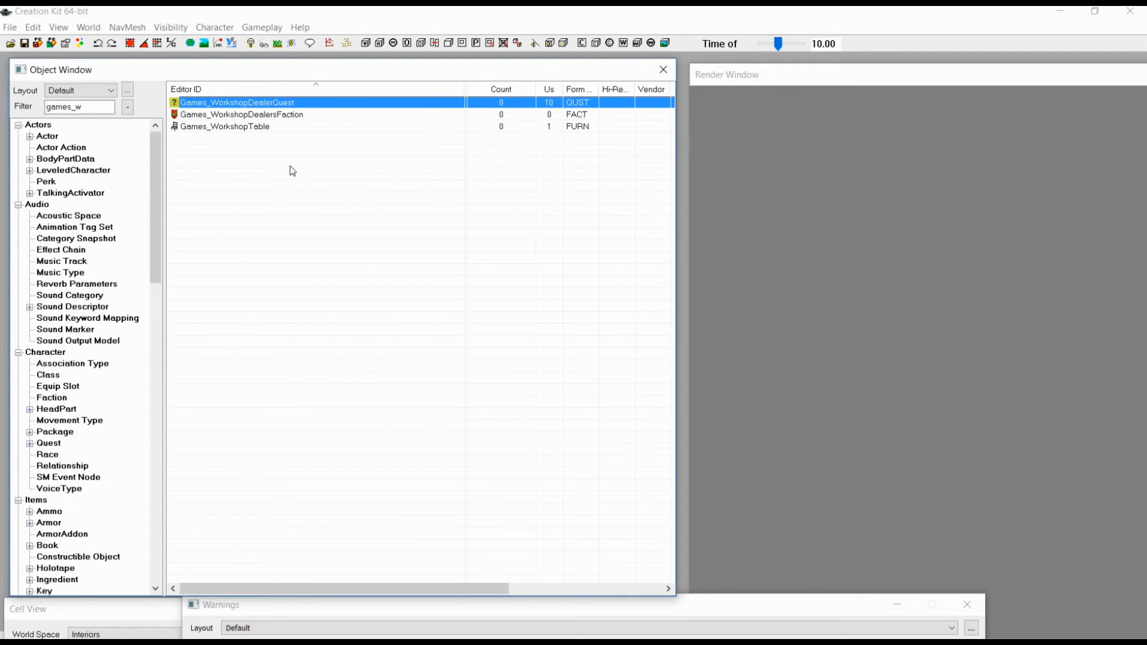
mouse_move(160, 174)
mouse_down()
mouse_move(156, 228)
mouse_move(160, 166)
mouse_up()
click(108, 15)
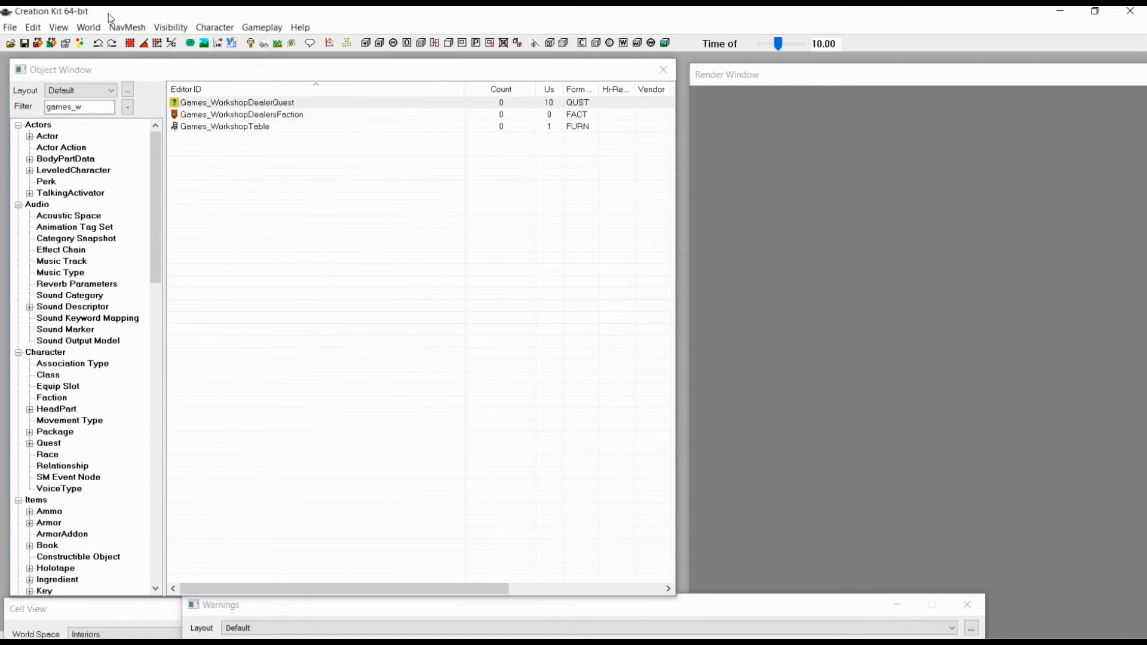
click(10, 27)
click(48, 56)
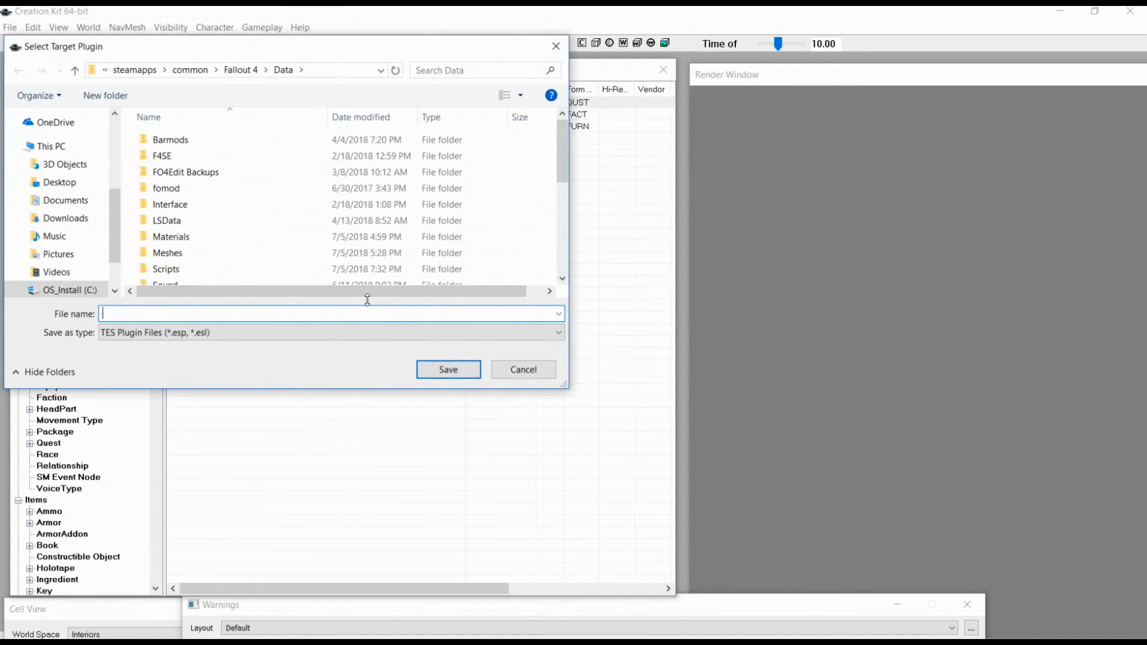
text(customdialogue)
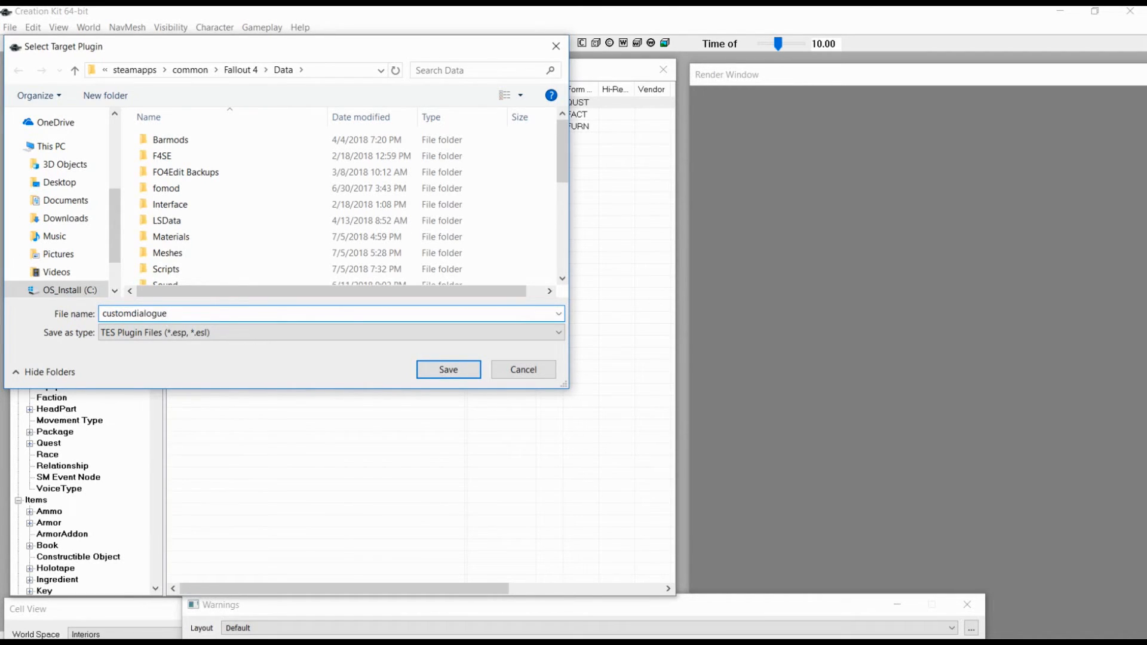
click(472, 366)
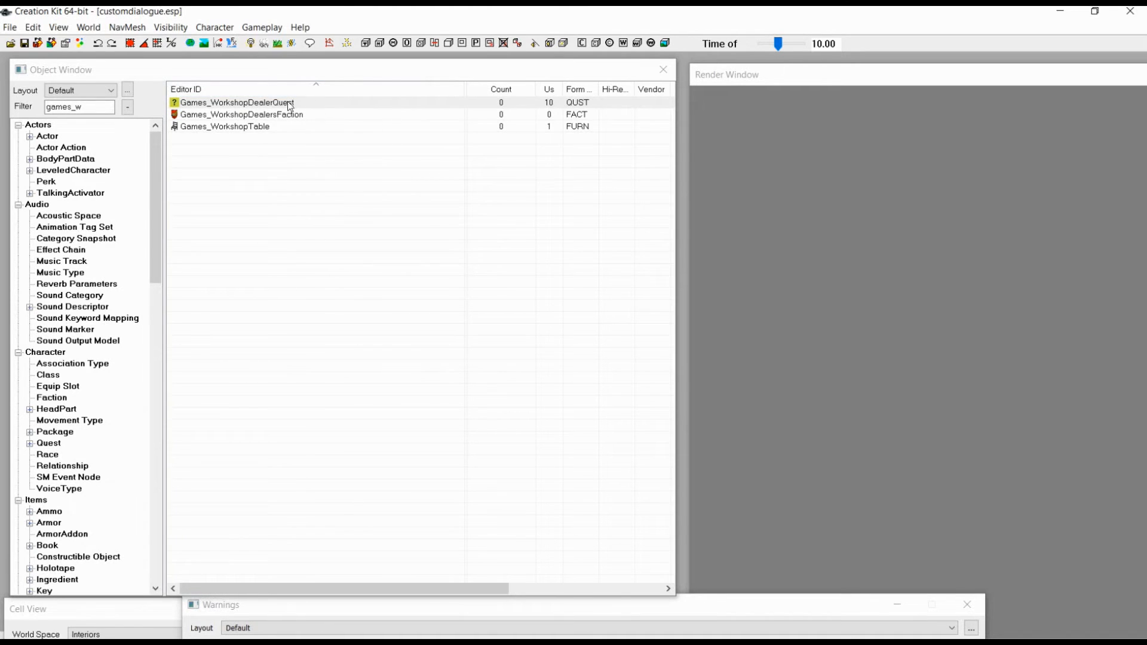
Create a new quest record with the ID Tut_SettlerQuest.
right_click(234, 171)
click(266, 173)
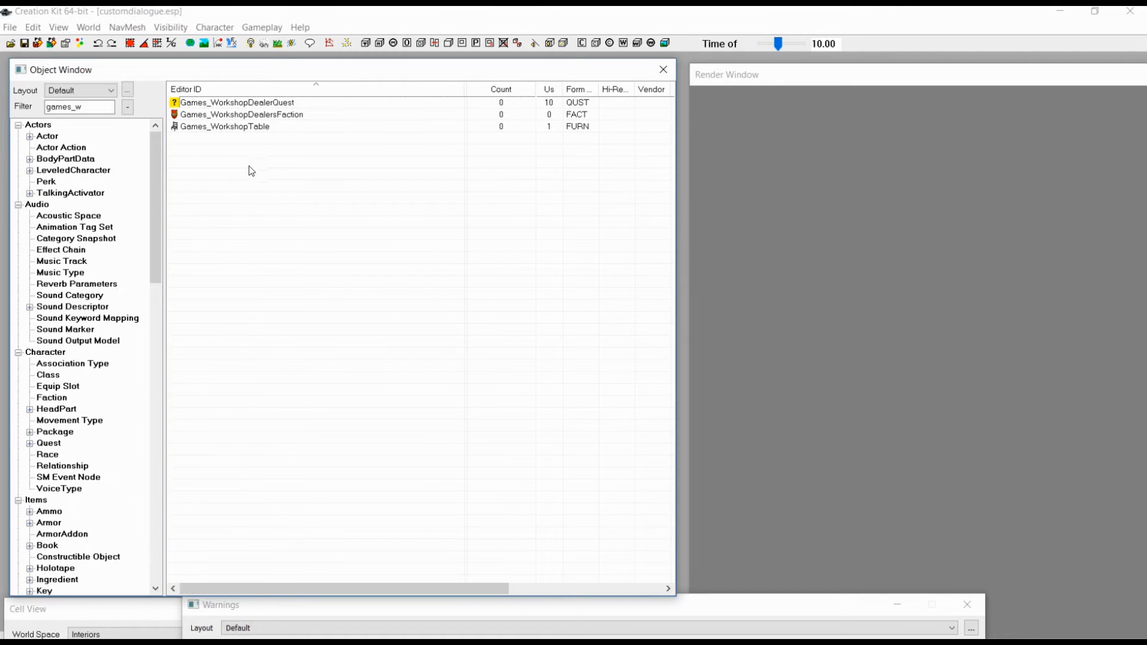
drag(153, 165, 153, 134)
click(49, 442)
right_click(231, 295)
click(268, 301)
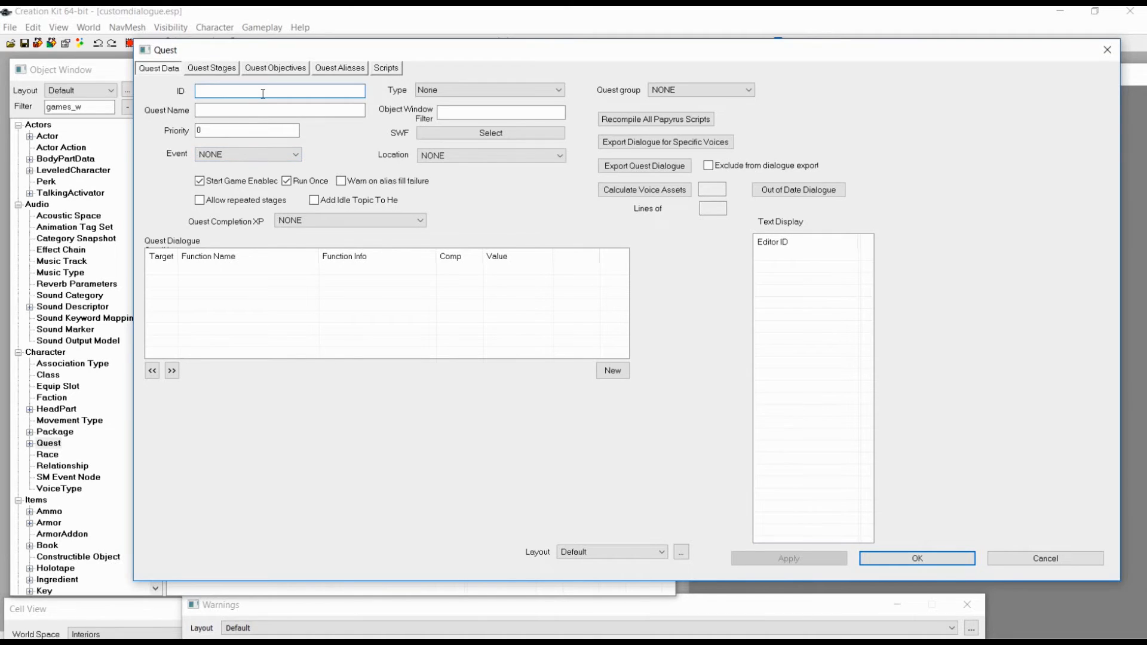
text(Te)
text(ut)
text(_S)
text(ettlerQuest)
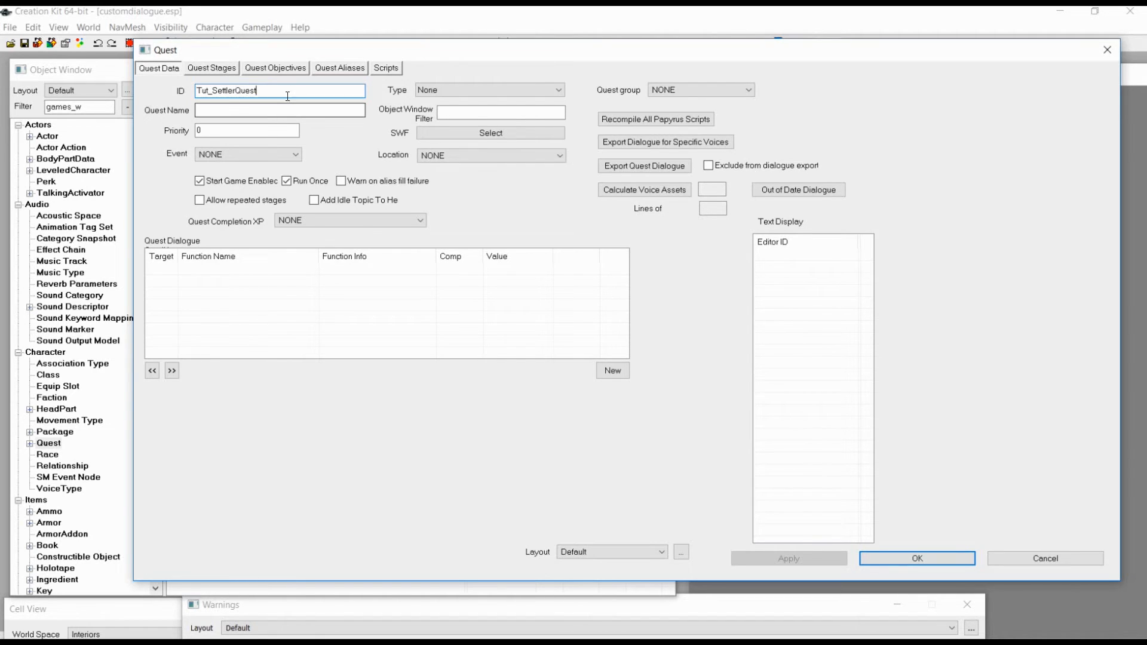
Set the new quest's priority to 45 and accept the quest.
click(223, 130)
text(45)
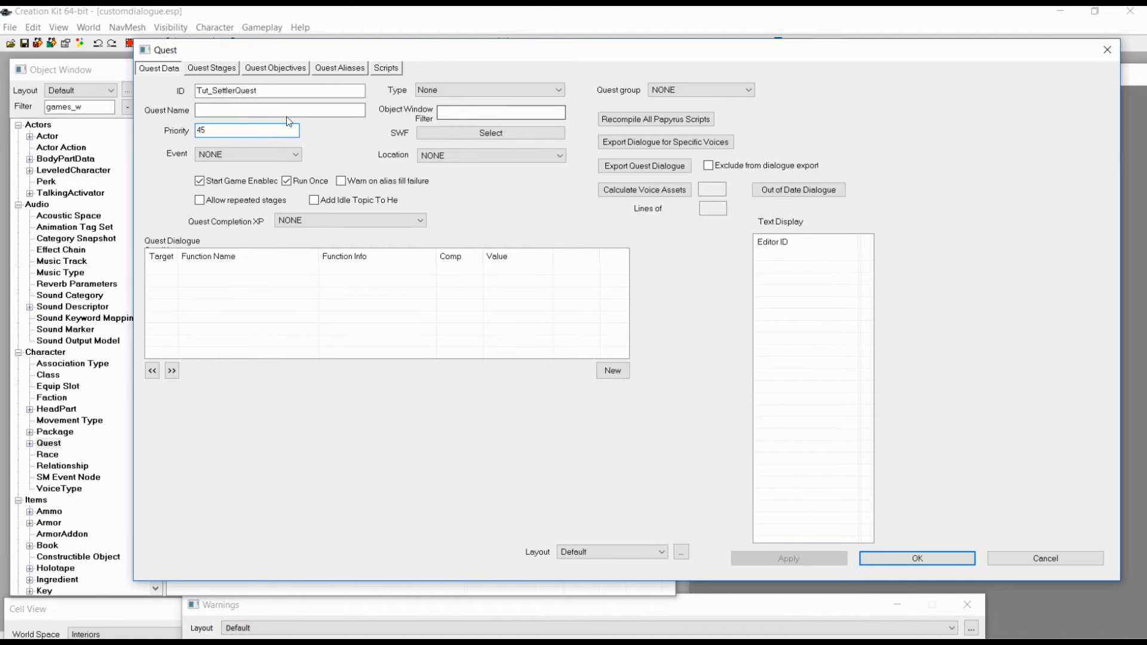
click(877, 557)
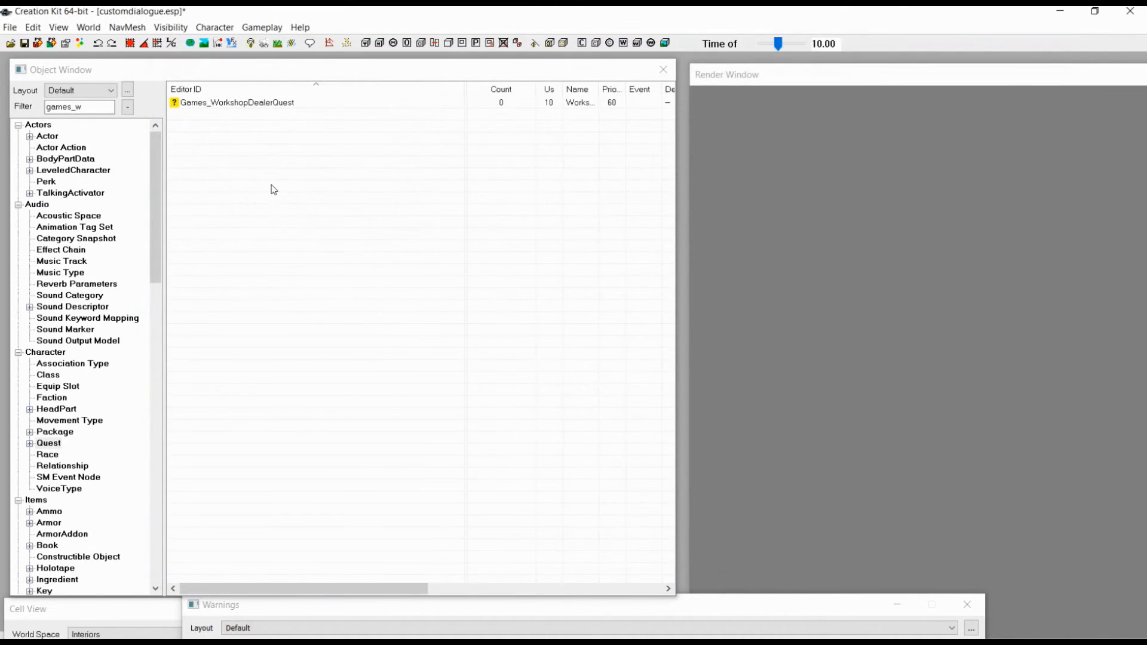
Filter the object list by tut_ and open the Tut_SettlerQuest quest for editing.
drag(100, 110, 1, 126)
key(BackSpace)
text(tut_)
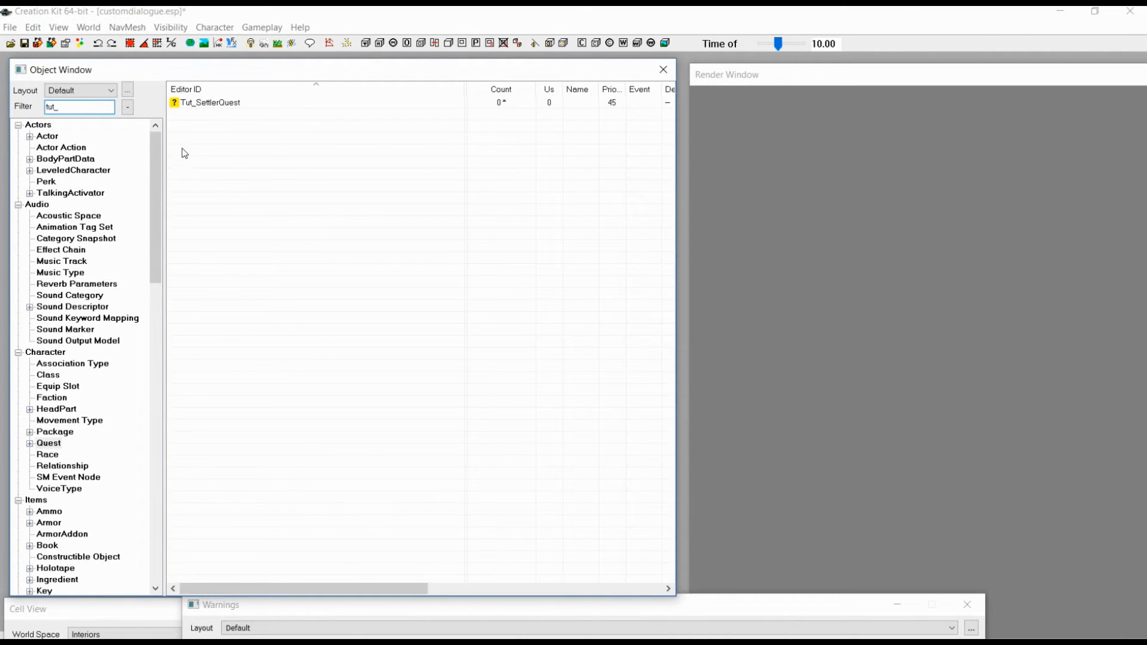
double_click(199, 106)
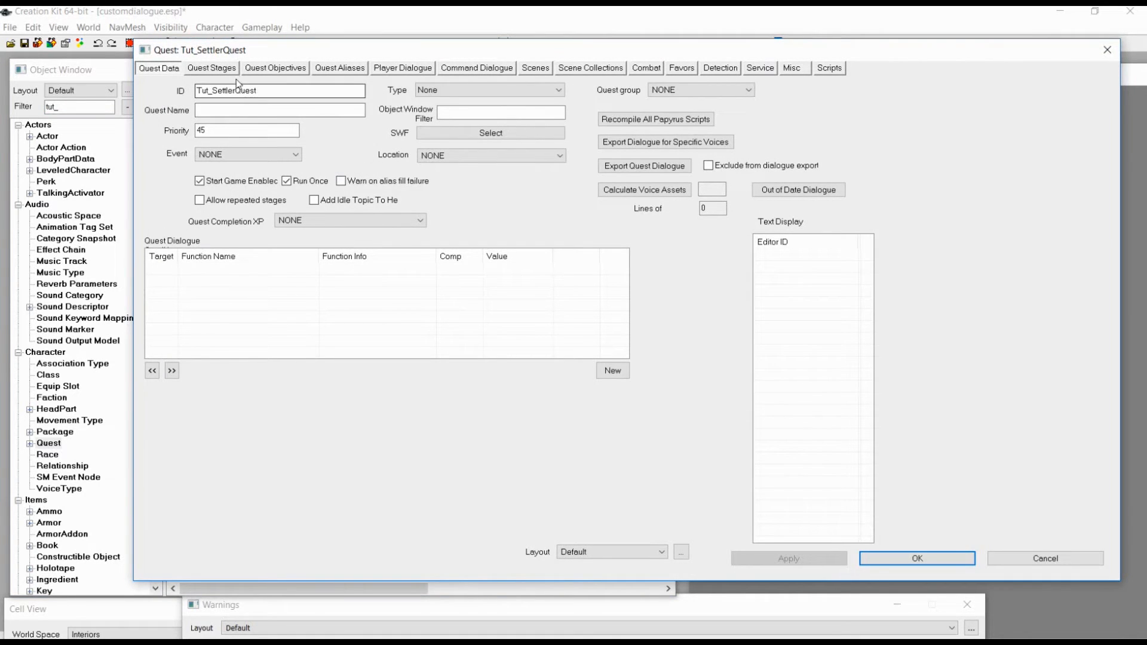
Add a reference alias named TutSettler to the quest, with the Specific Reference fill type, and mark it Optional.
click(337, 70)
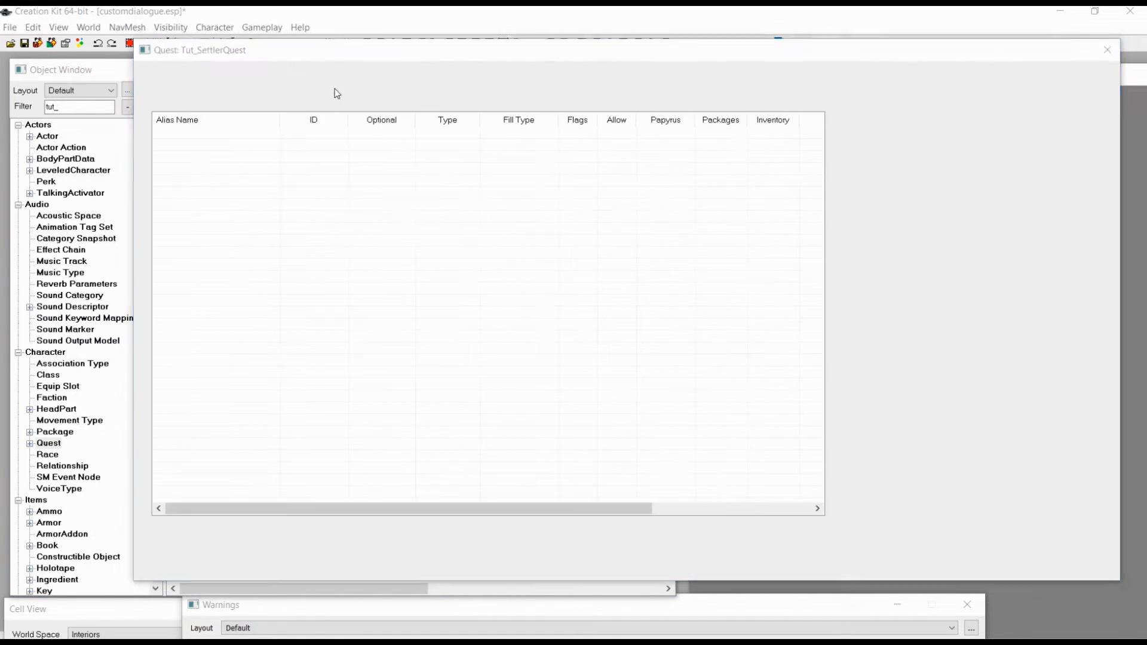
right_click(254, 176)
click(296, 170)
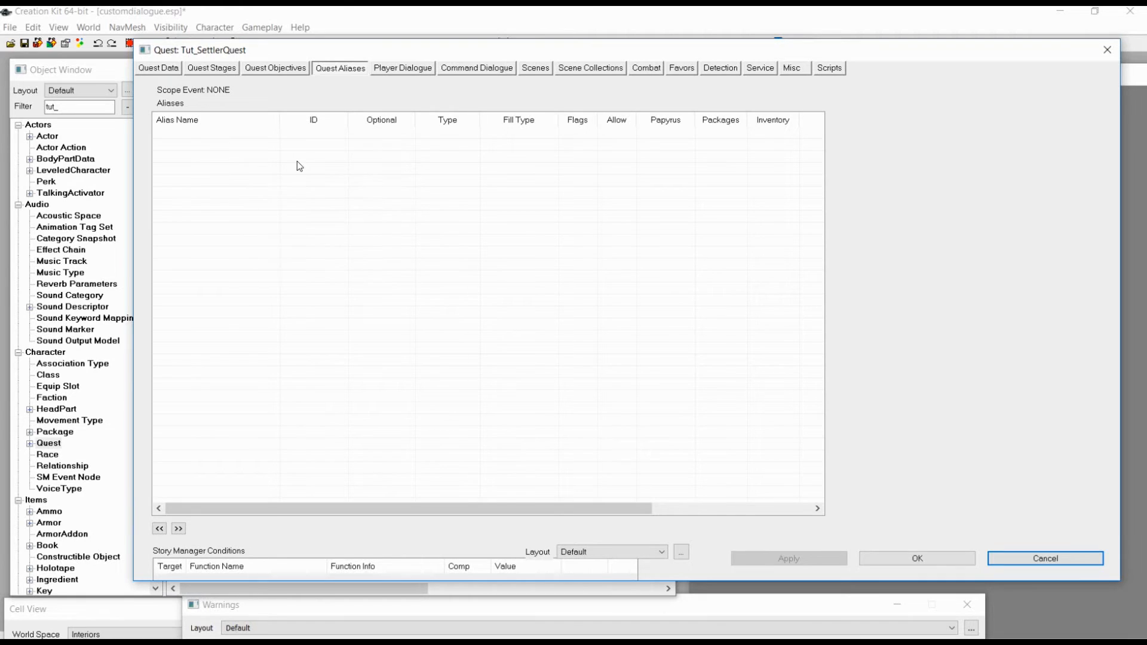
right_click(249, 170)
click(299, 178)
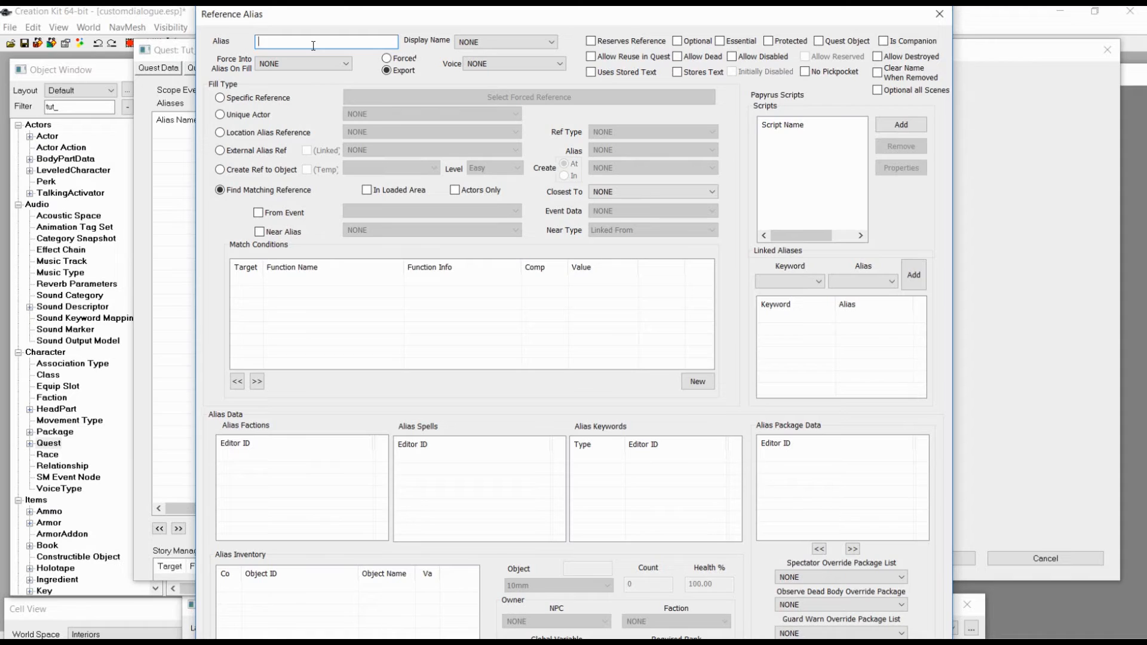
text(TutSet)
click(282, 98)
click(387, 71)
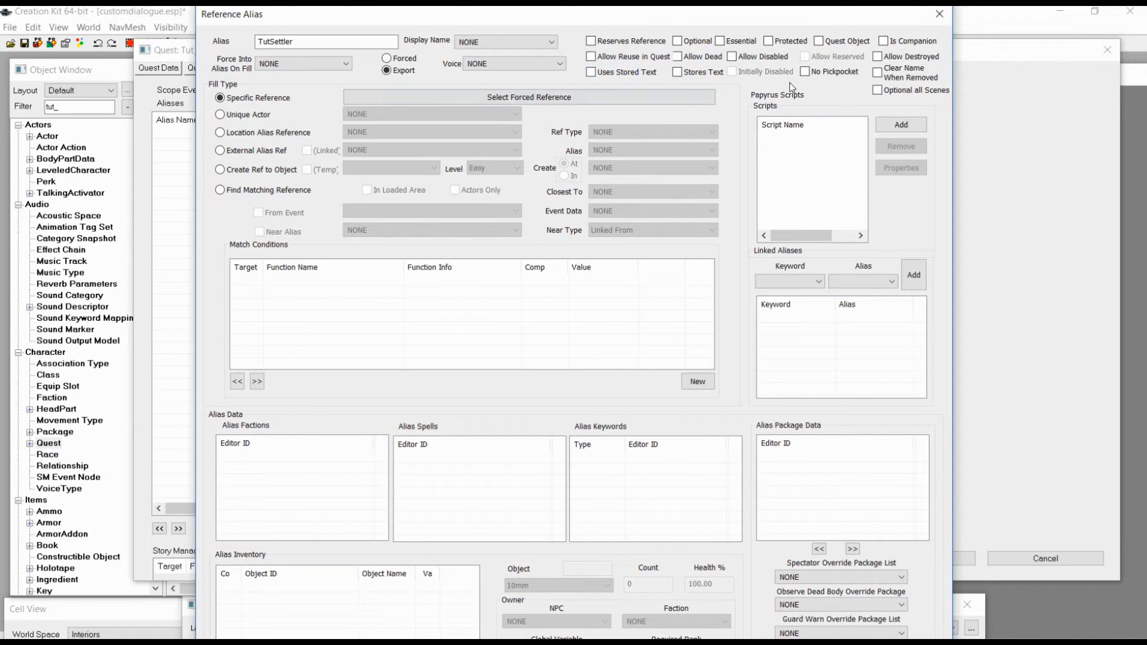
click(695, 43)
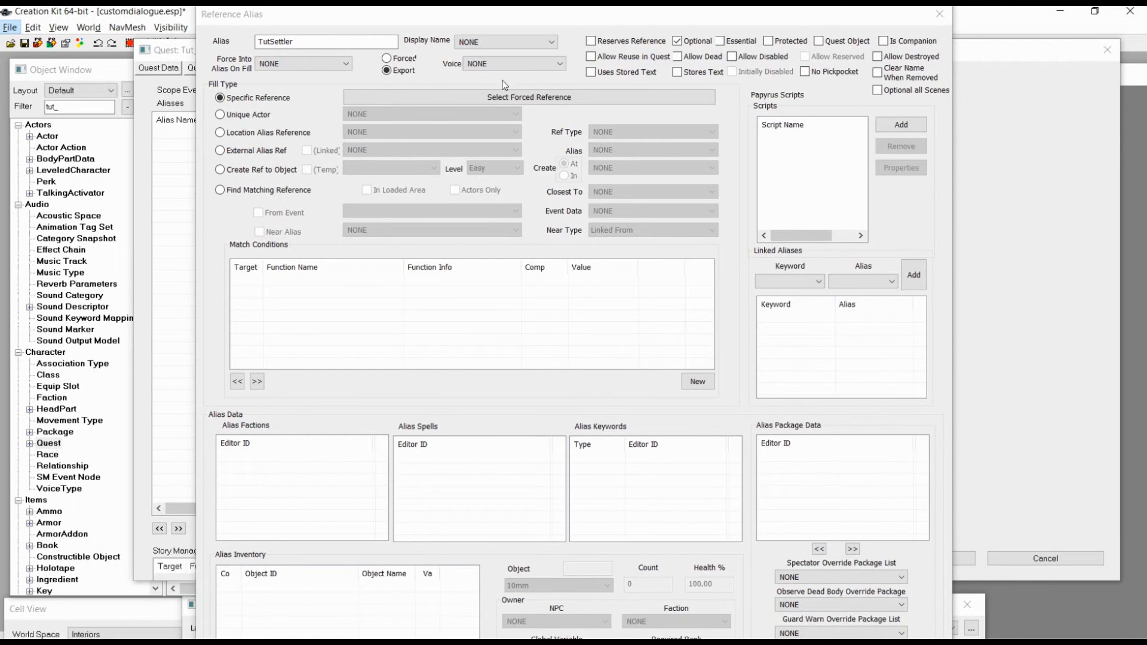
Set the TutSettler alias's voice to Games_WorkshopDealersFaction and accept the alias.
click(513, 62)
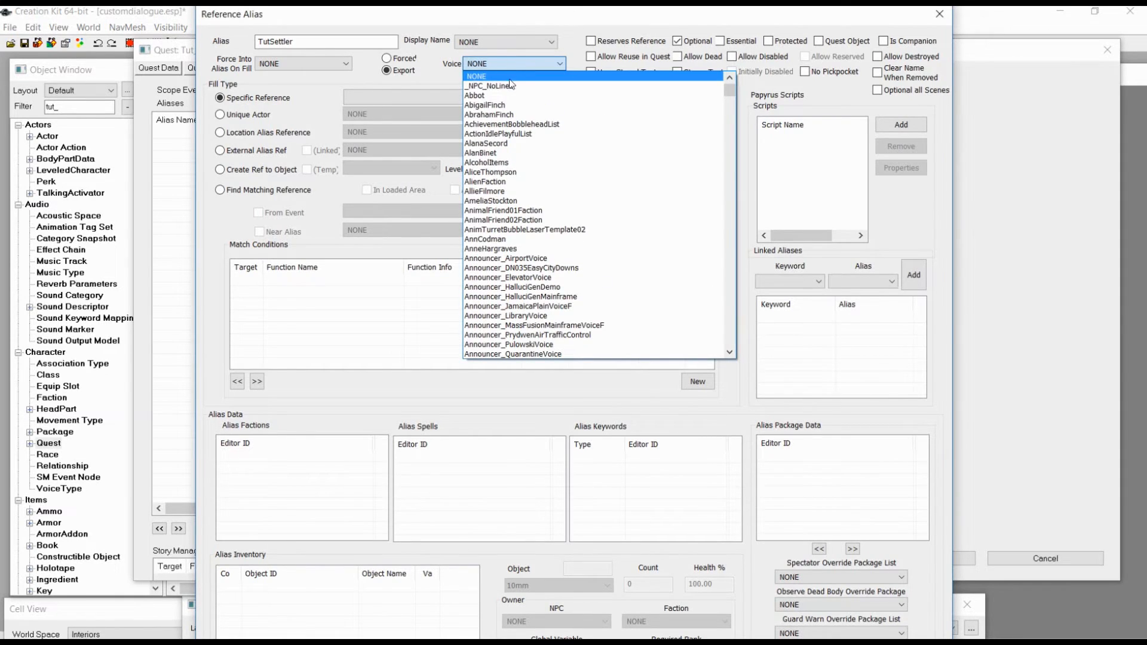
scroll(509, 168, down, 4)
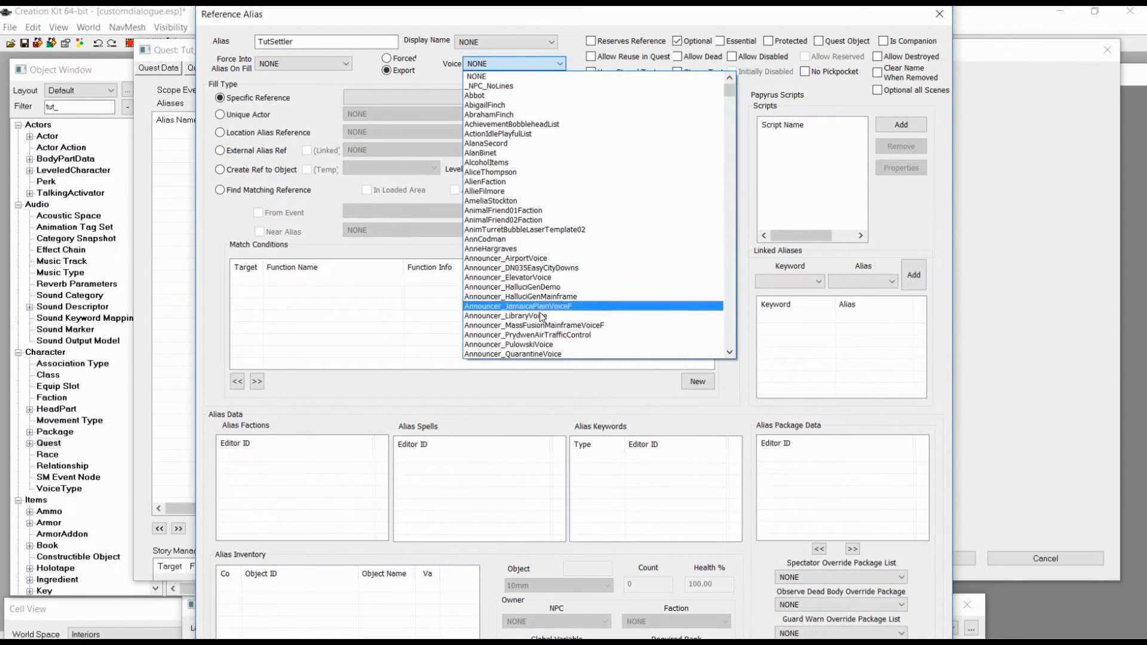
scroll(543, 315, down, 7)
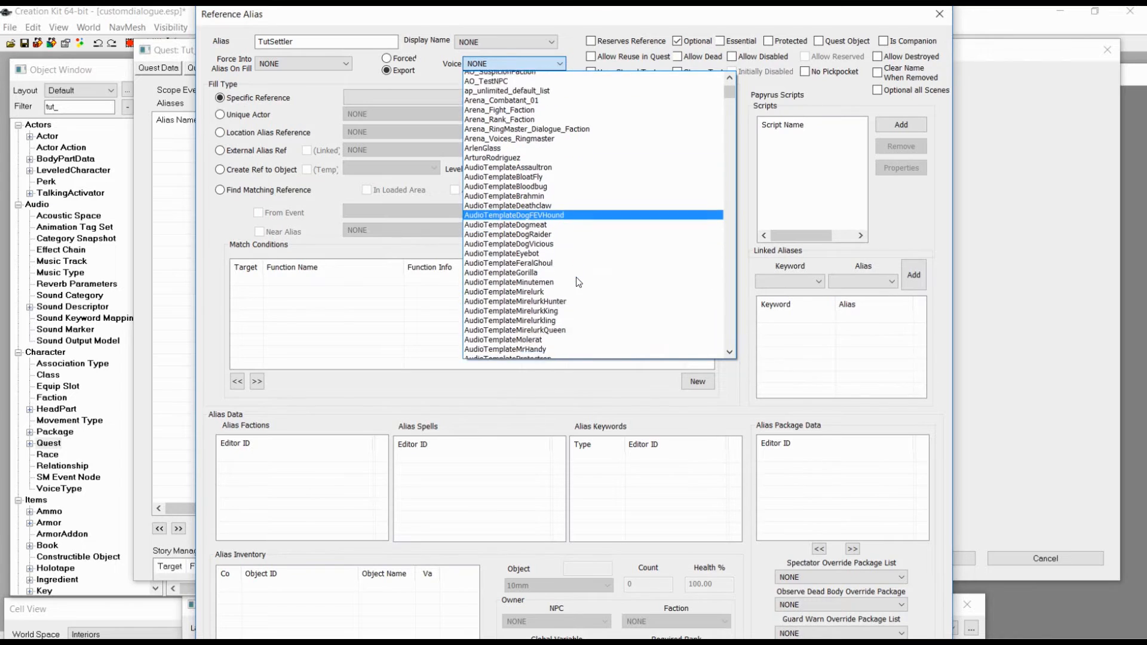
click(515, 64)
click(516, 64)
scroll(491, 309, down, 2)
scroll(493, 313, down, 12)
key(g)
scroll(509, 229, down, 7)
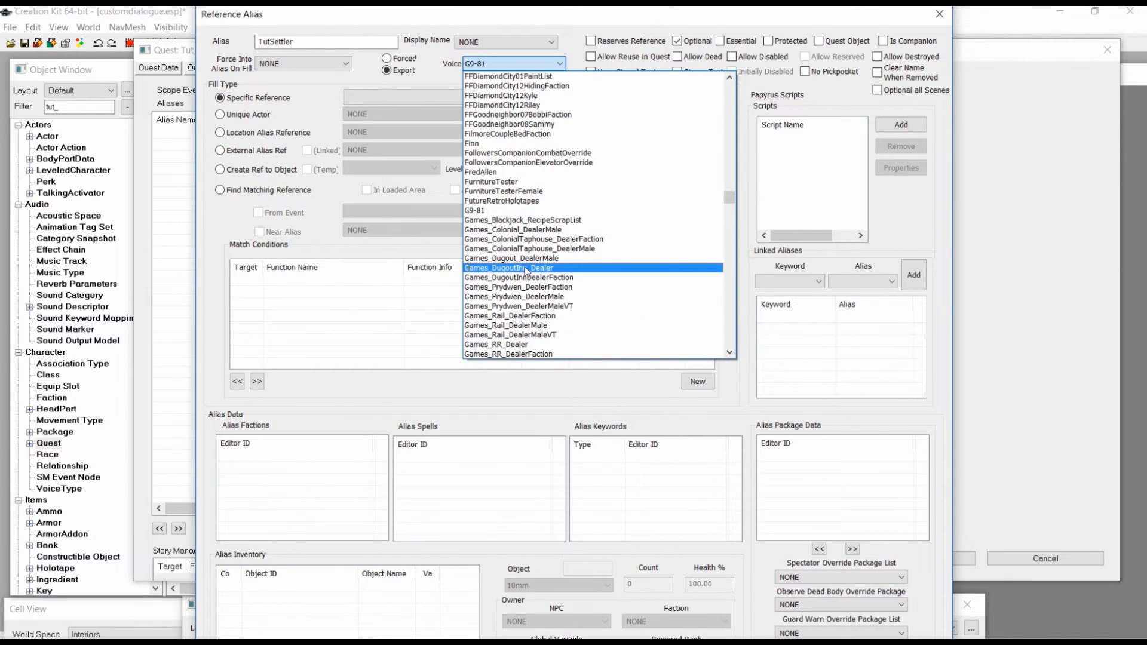
scroll(528, 272, down, 2)
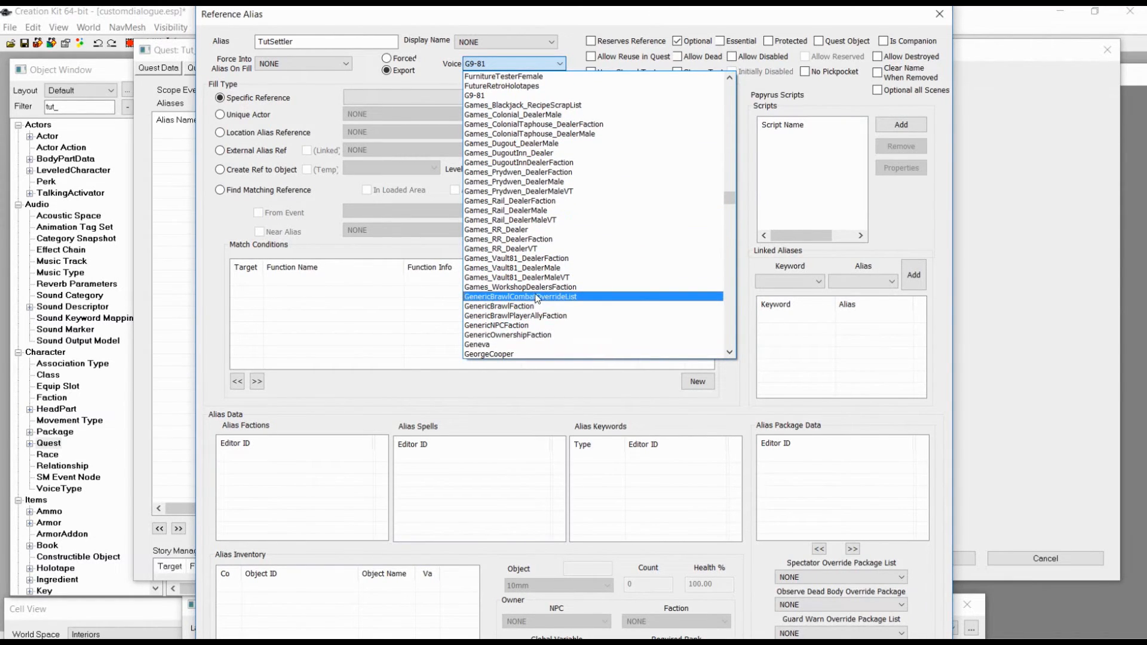
click(540, 287)
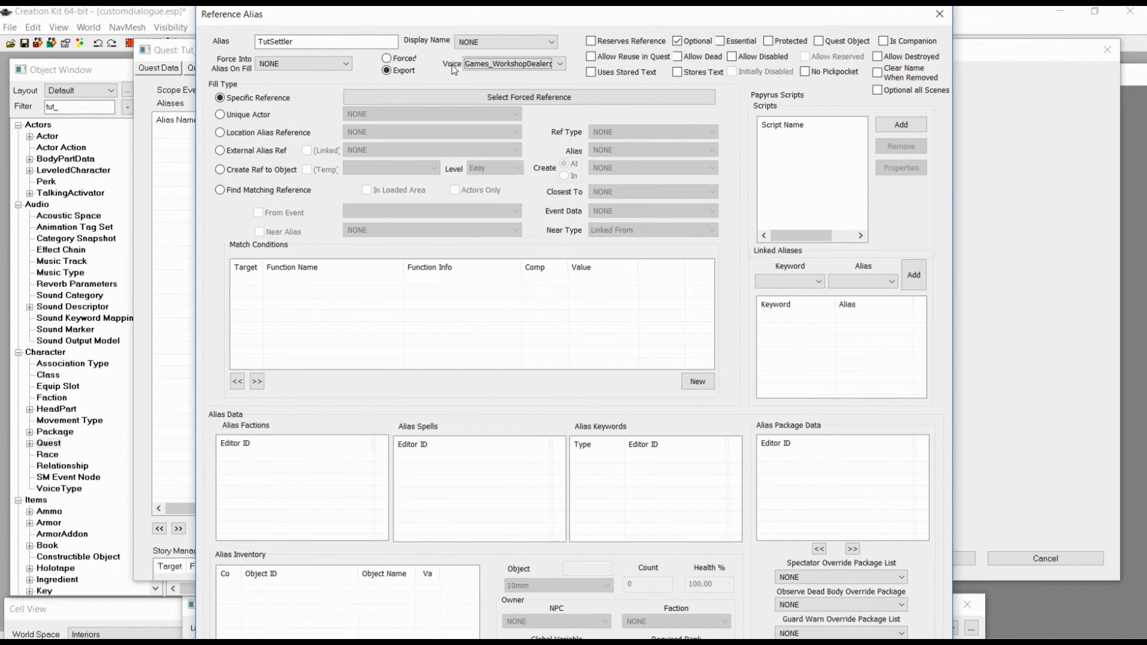
drag(735, 392, 710, 268)
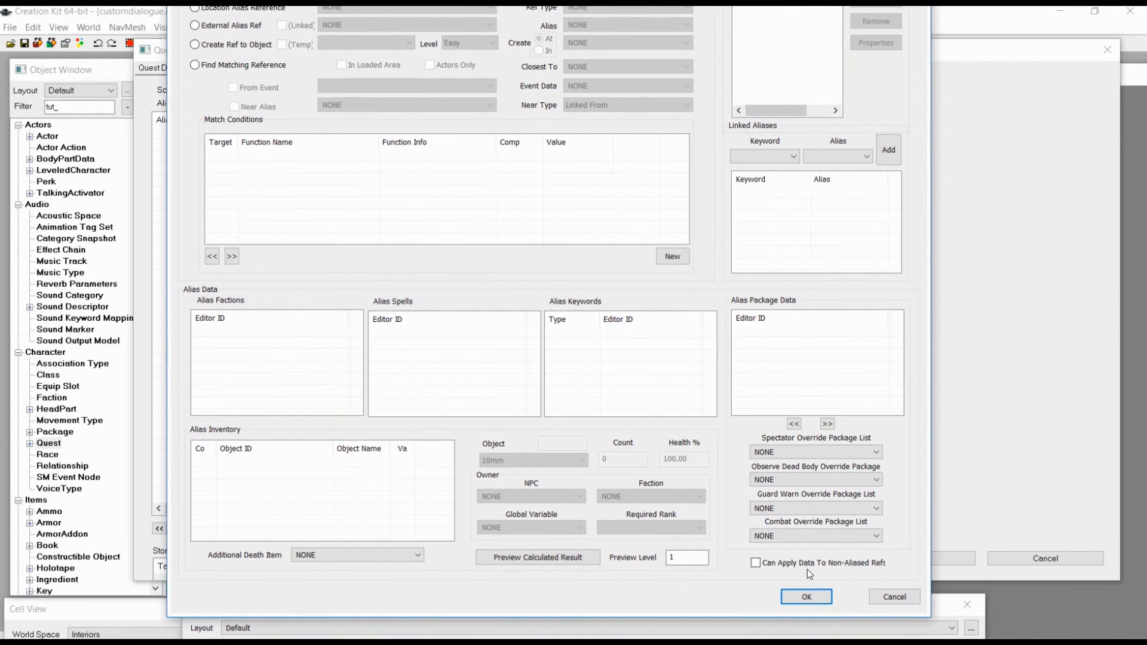
click(806, 597)
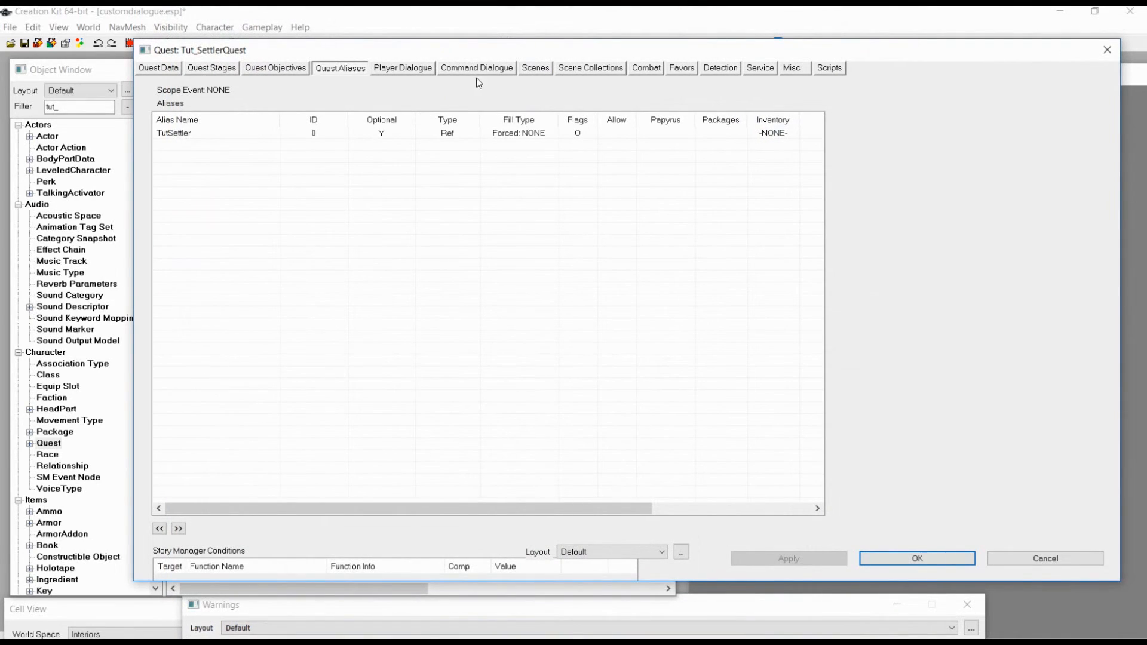
Create a quest scene with the ID Tut_SettlerScene01 and enable Player Dialogue for it.
click(534, 70)
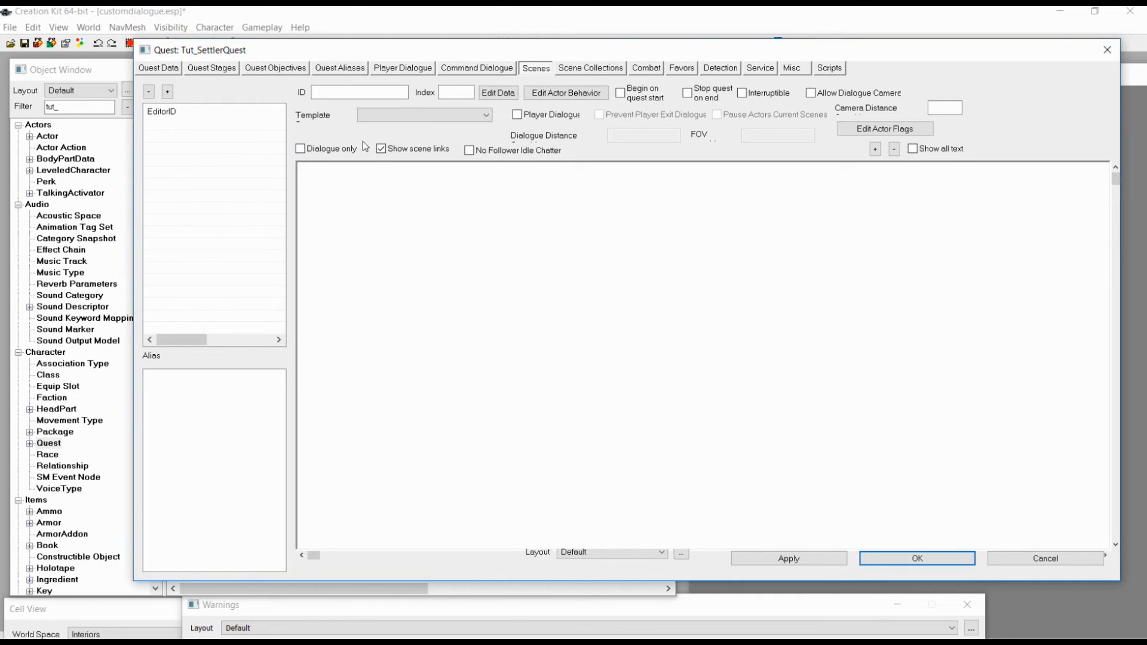
right_click(248, 133)
click(251, 141)
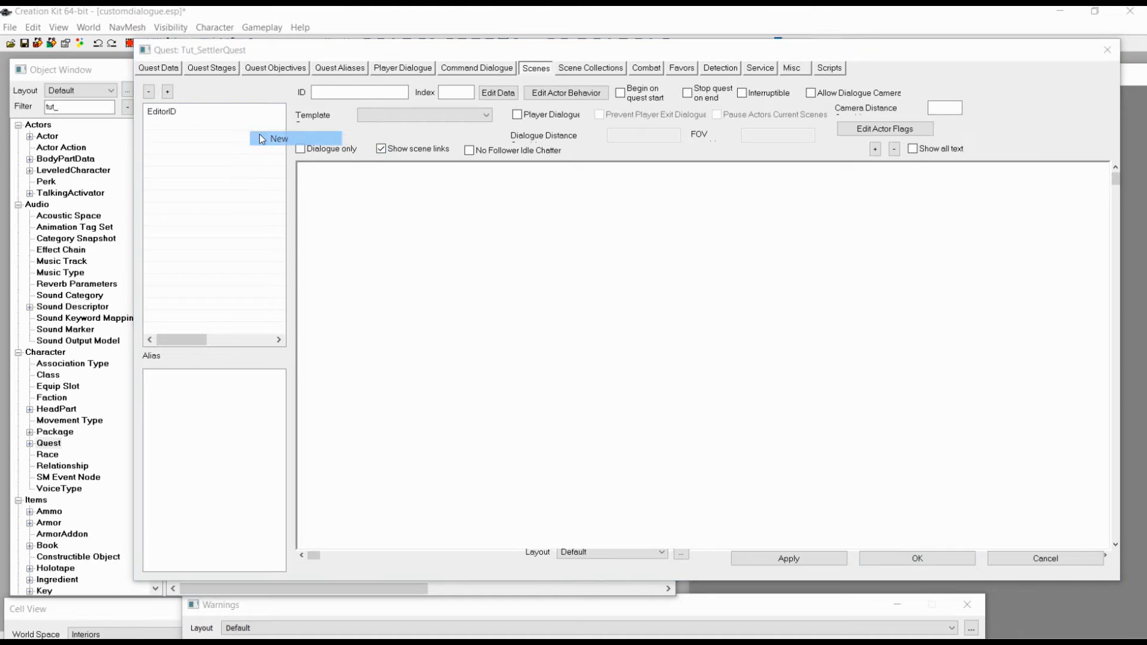
text(Tu)
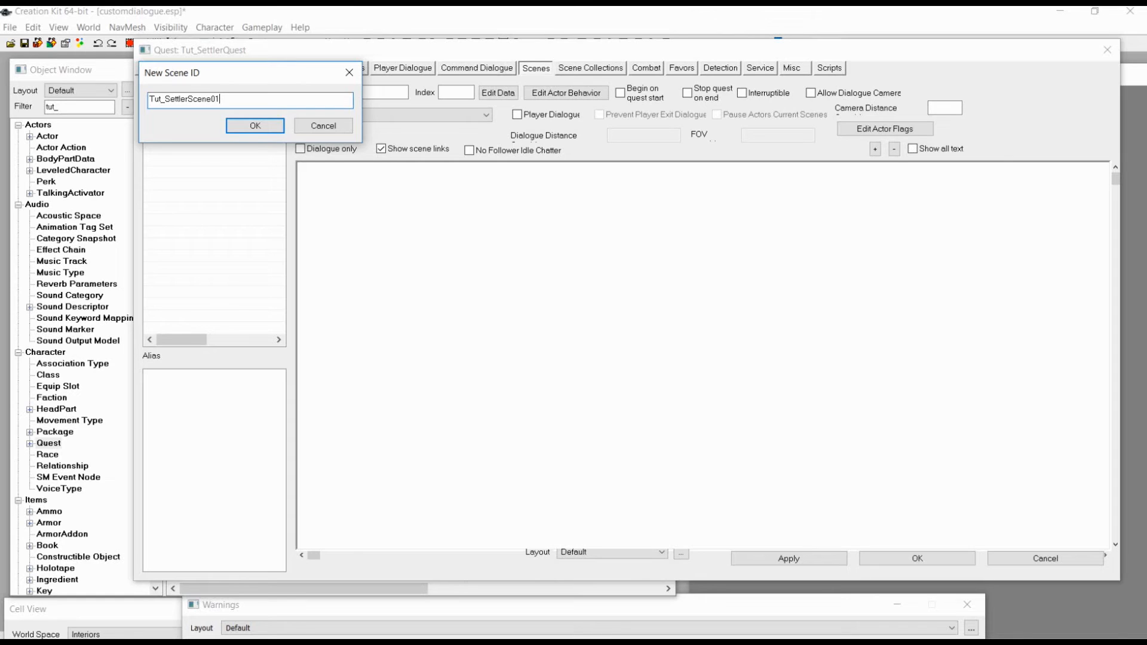
text(t_SettlerScene01)
click(257, 125)
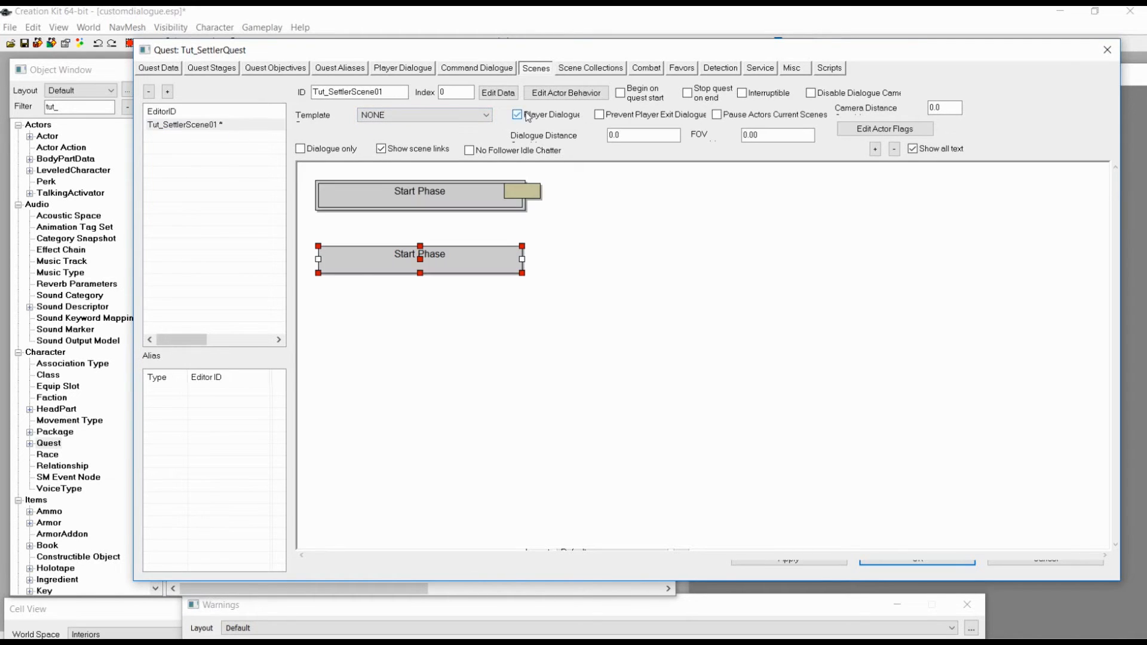
Add the TutSettler alias as an actor in the scene.
right_click(465, 227)
click(495, 233)
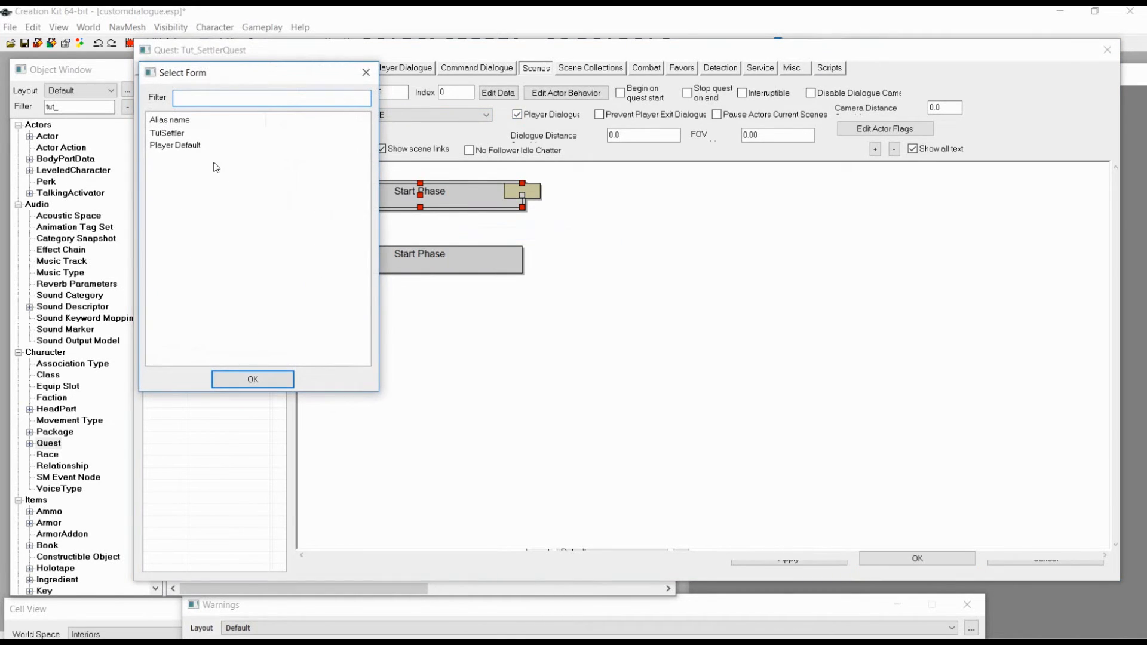
click(252, 380)
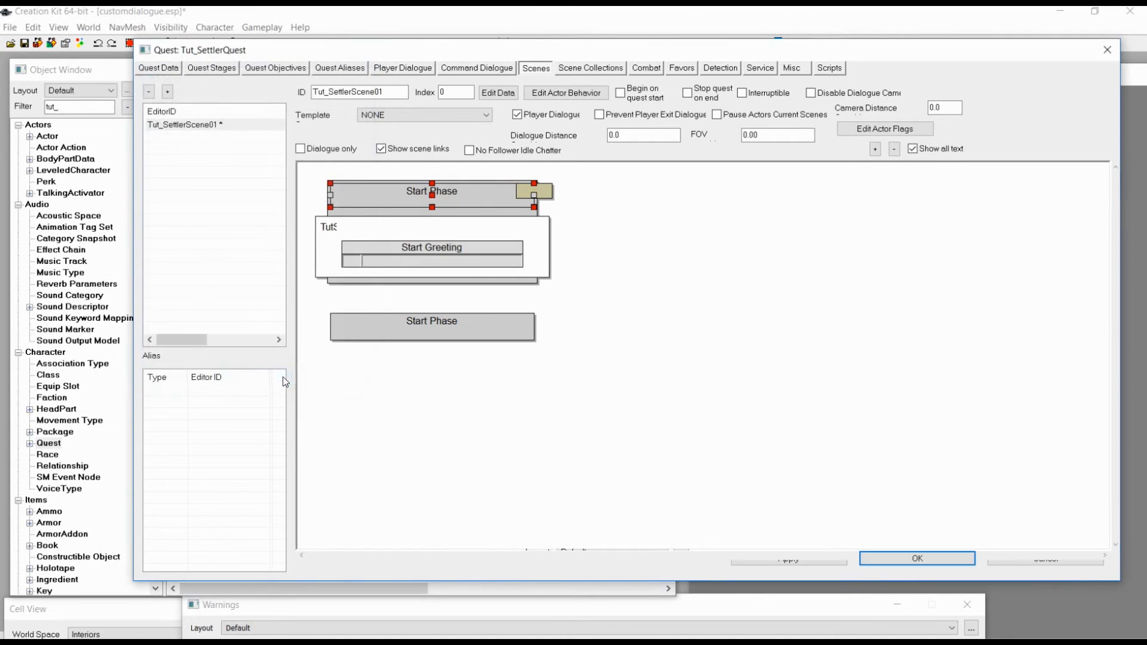
Create a greeting topic with the ID Tut_Greeting01 for TutSettler's Start Greeting and accept its first response with blank text.
double_click(466, 262)
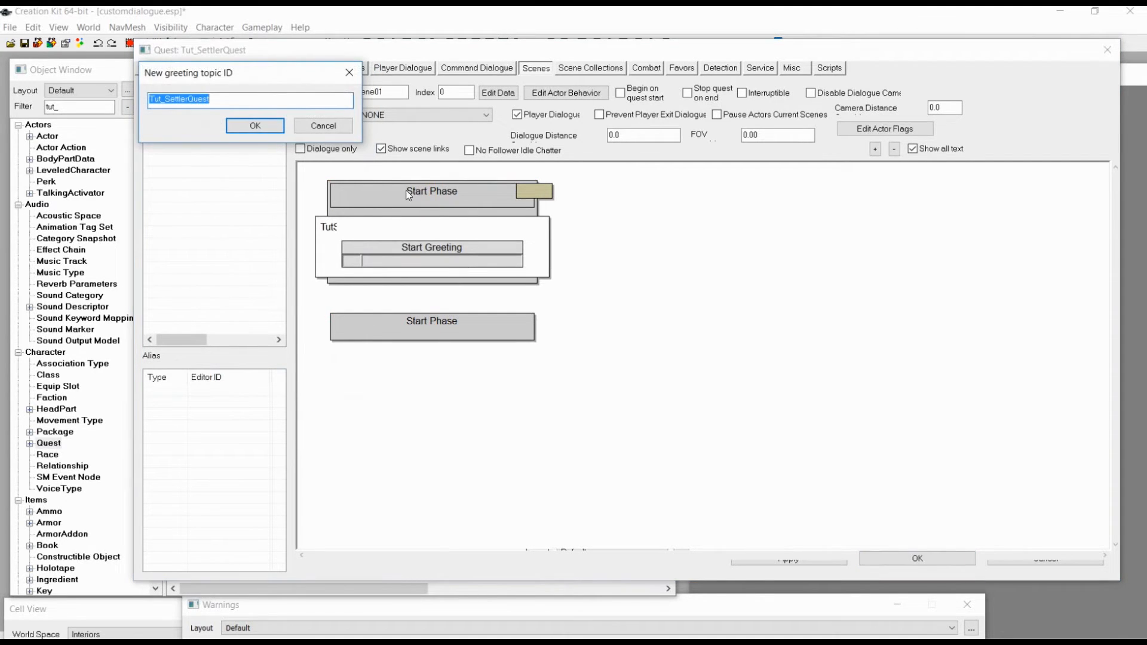
click(246, 123)
click(622, 382)
text(Tut_Greeting01)
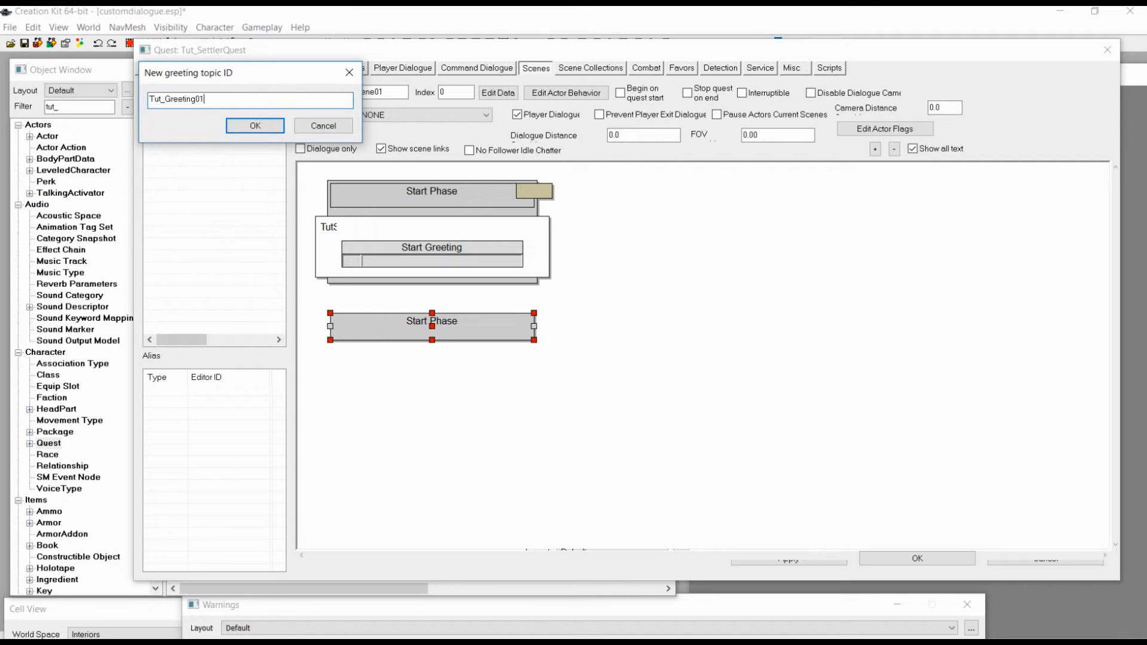
click(247, 125)
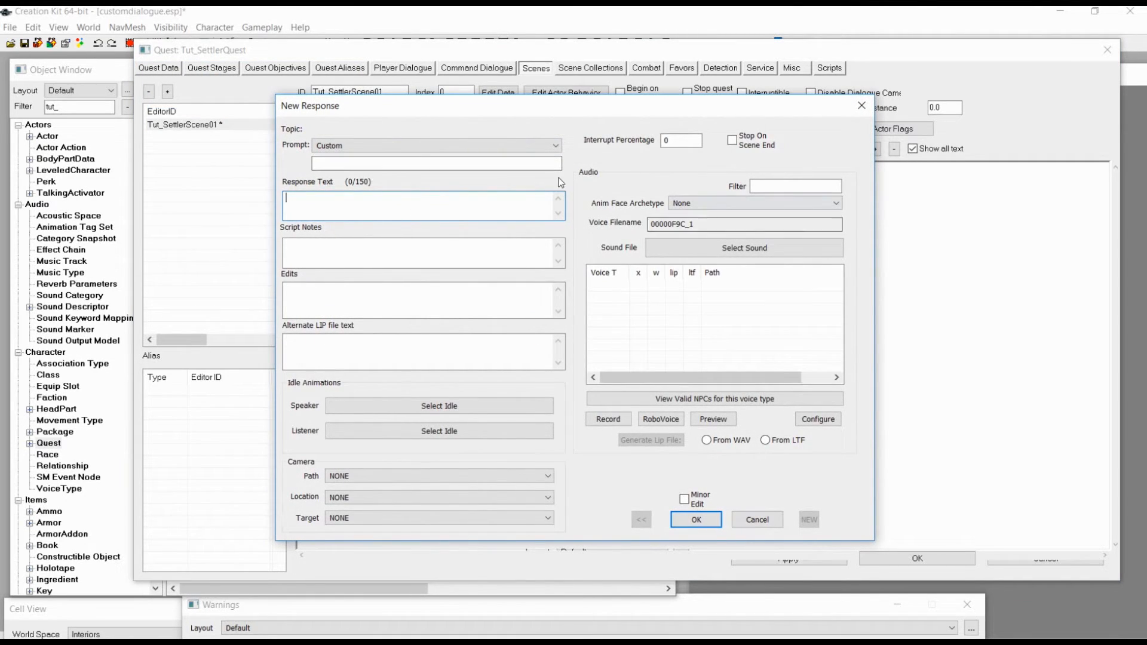
click(707, 518)
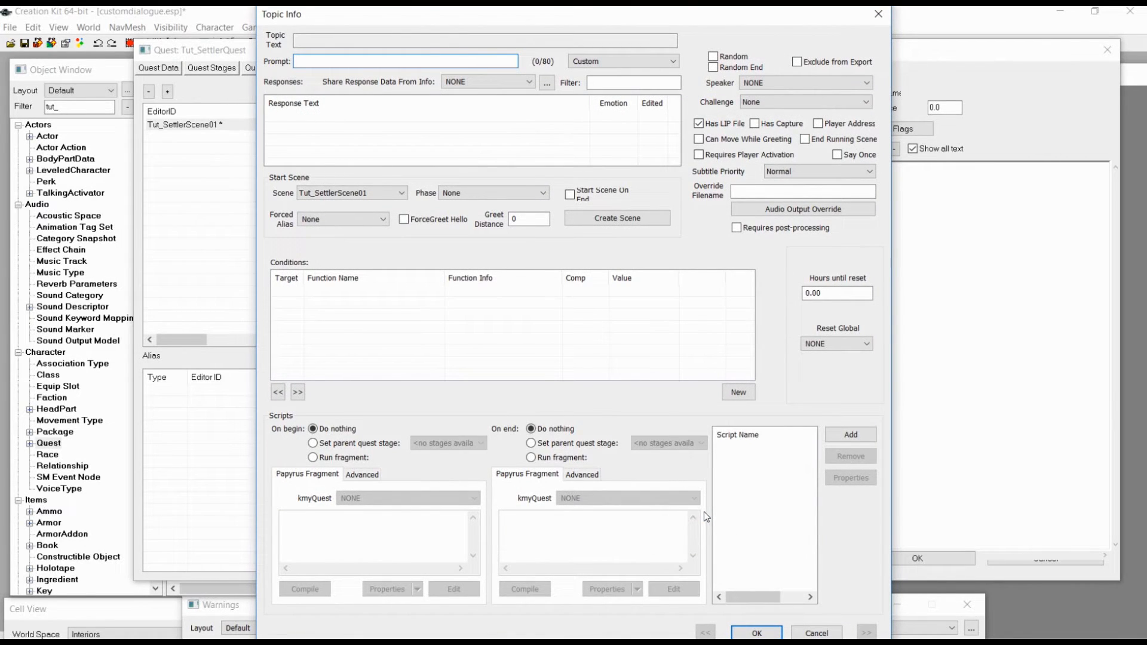
Give the greeting the response text "This is my custom dialogue", enable Requires Player Activation, and accept it.
click(773, 153)
double_click(353, 140)
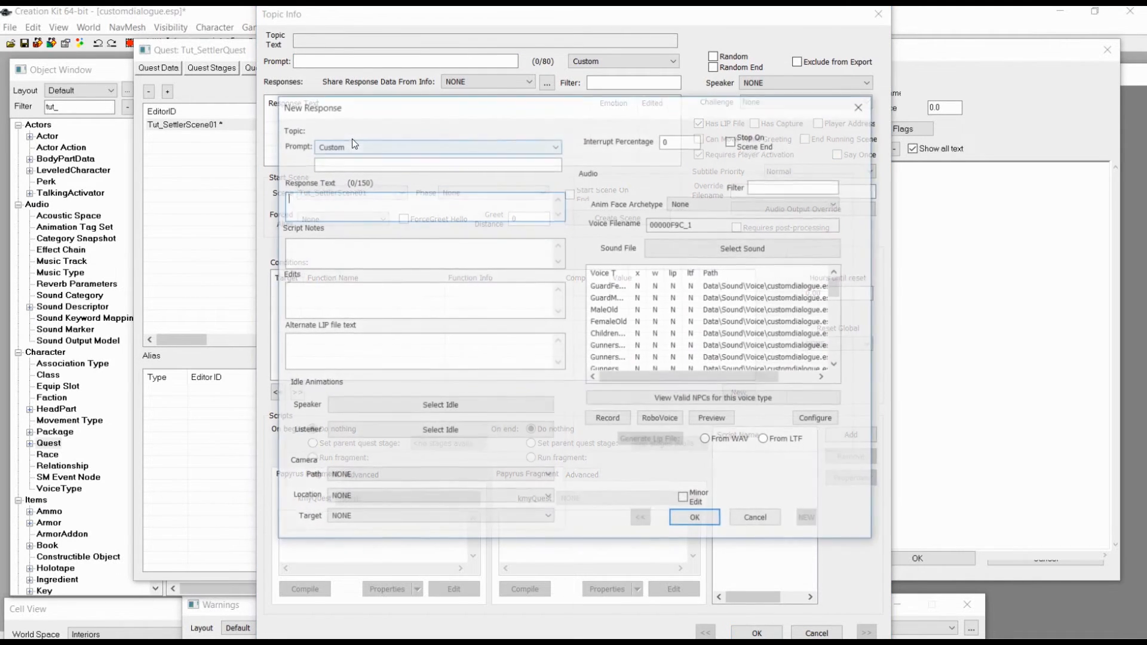
text(How)
text(This is my custom dialogue)
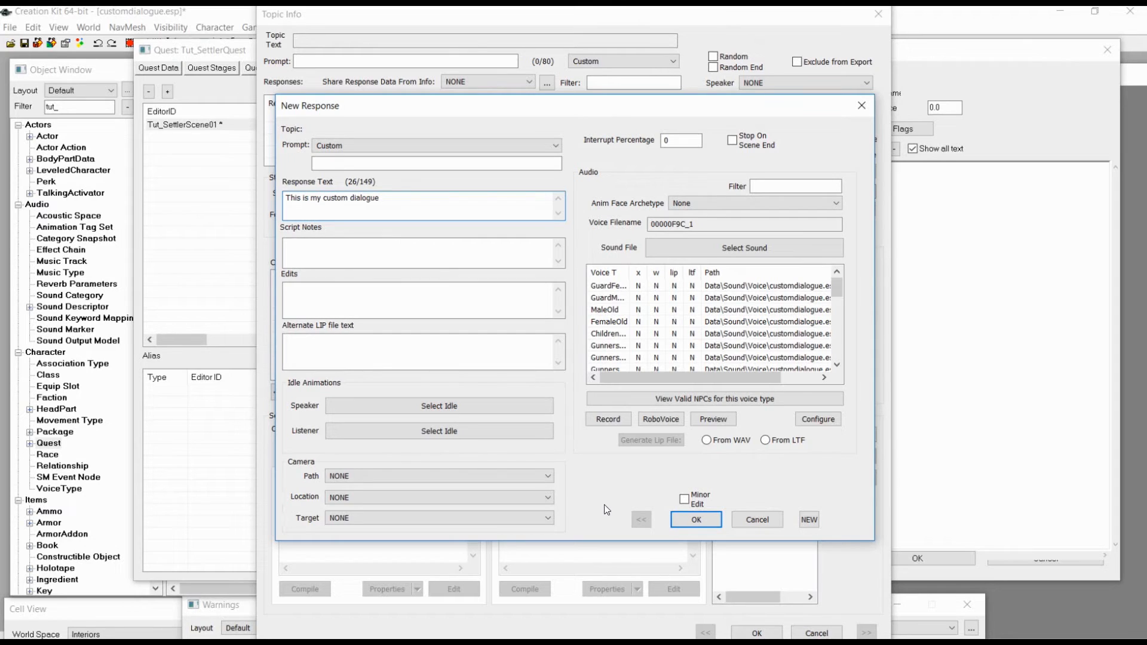
click(707, 523)
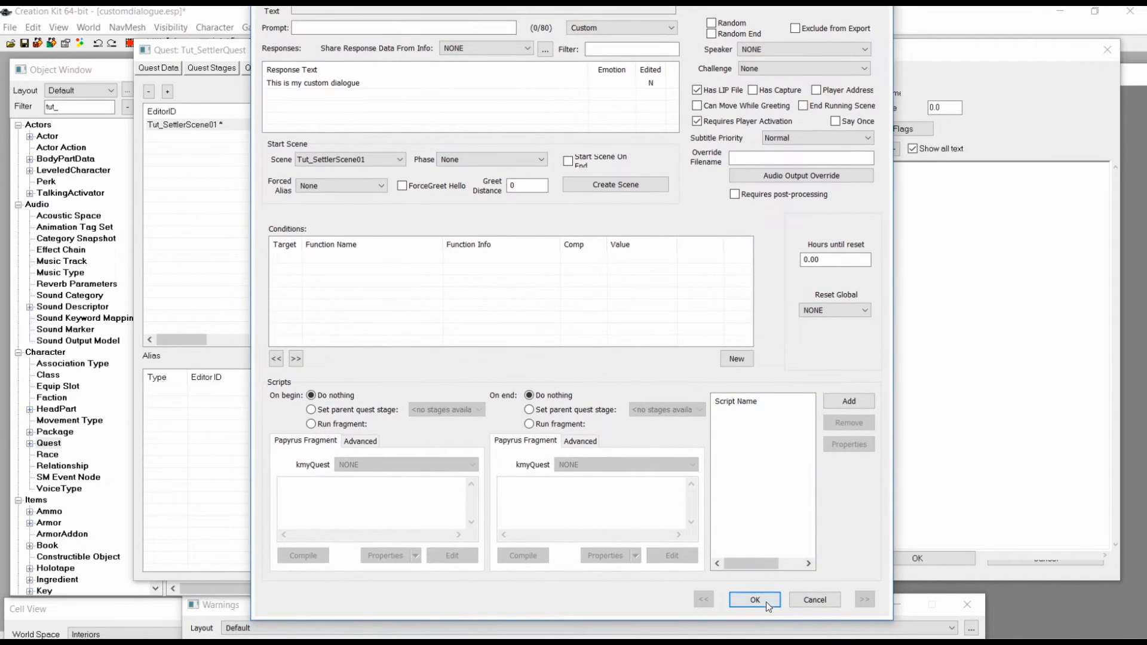
click(766, 601)
click(813, 545)
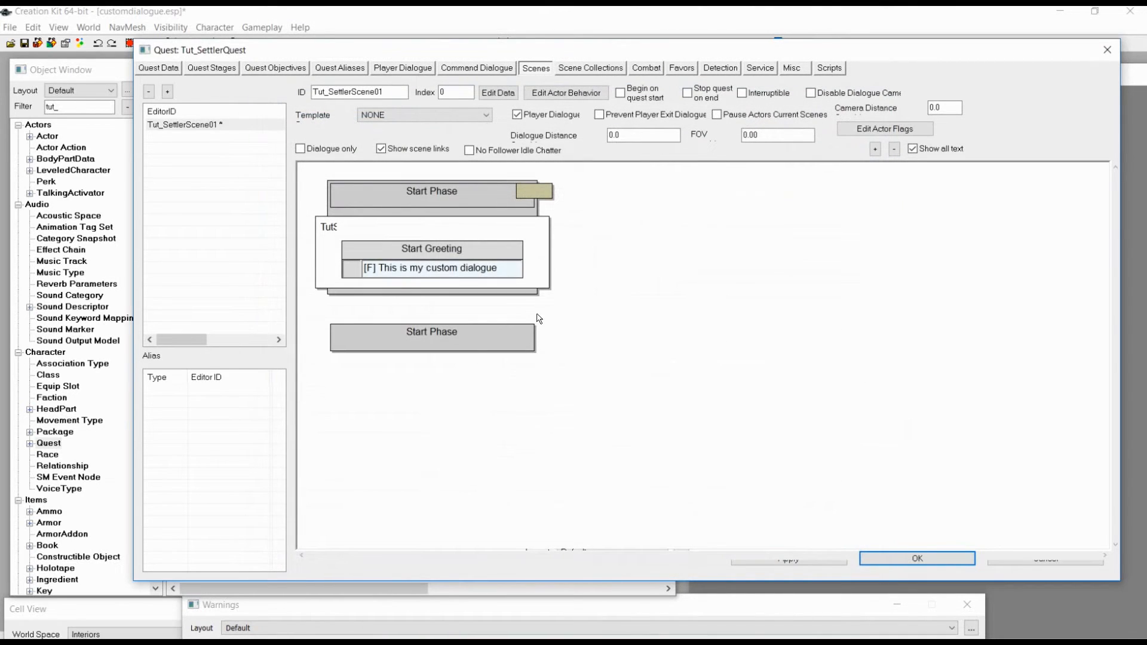
Add a new phase at the end of the Tut_SettlerScene01 scene.
right_click(566, 314)
click(654, 249)
right_click(602, 260)
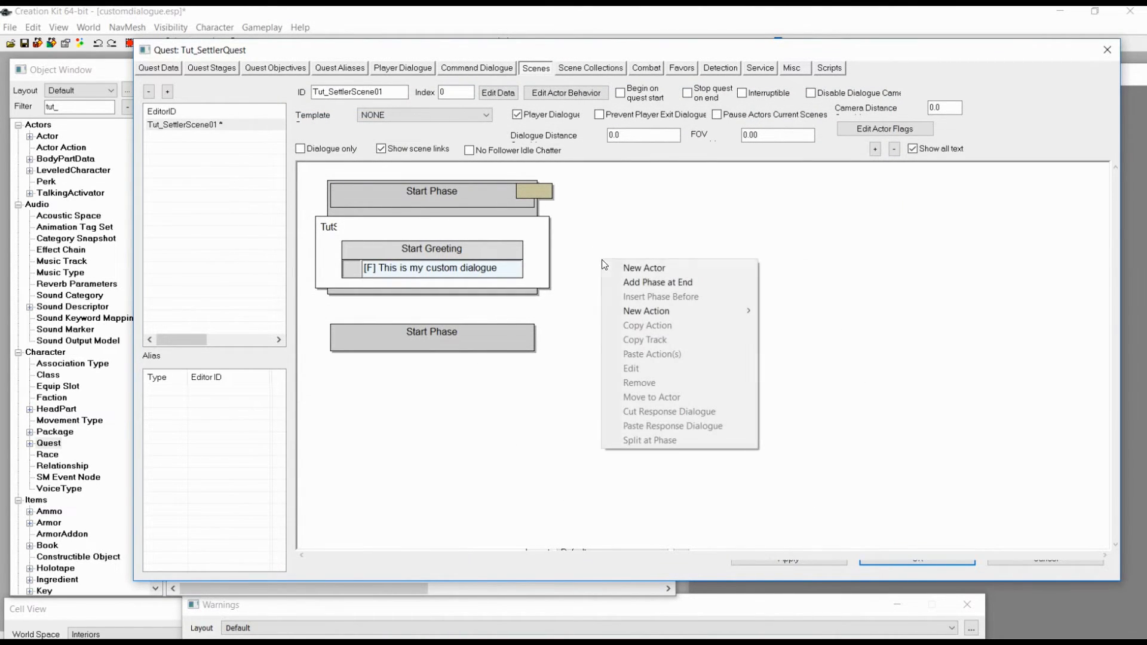
click(746, 221)
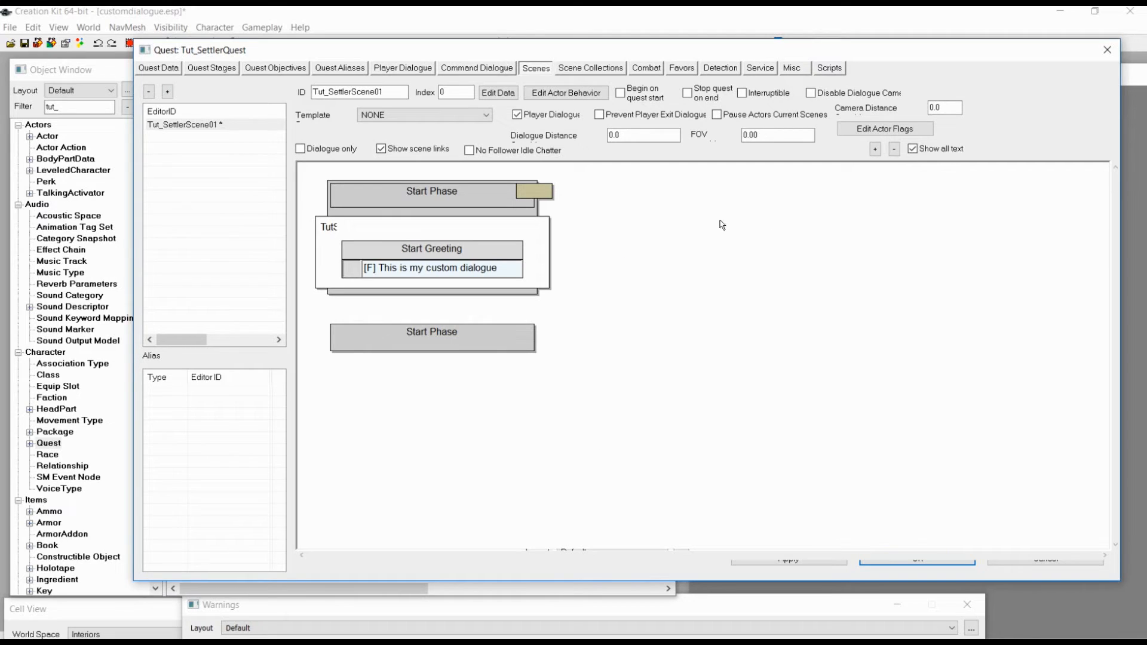
right_click(635, 227)
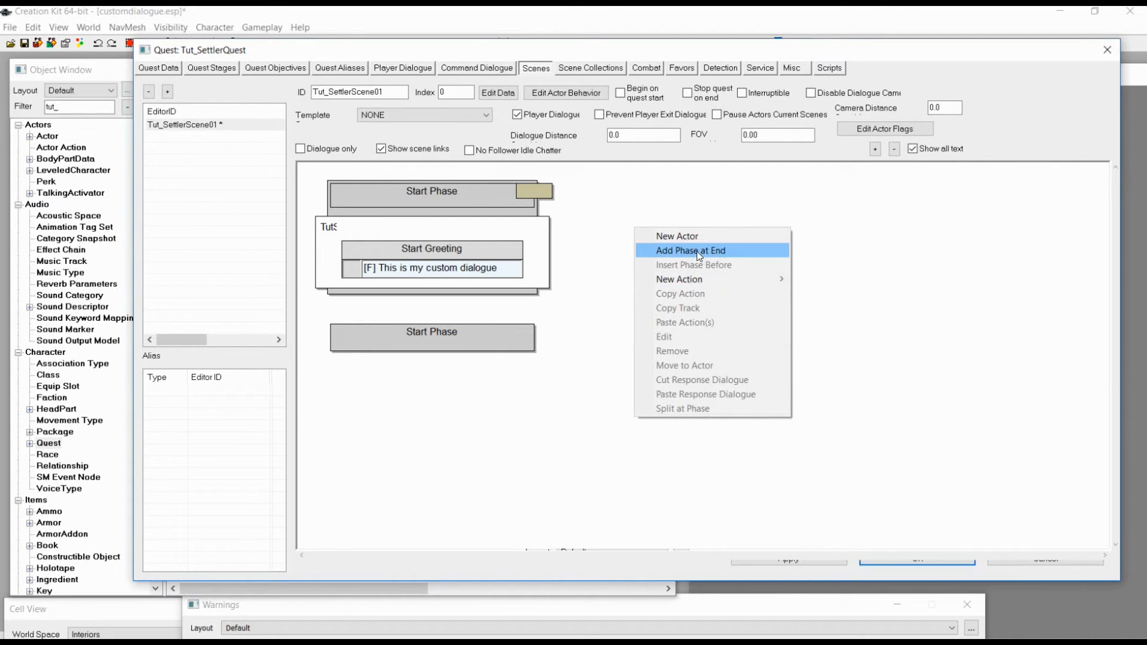
click(699, 251)
Add a Player Dialogue action for TutSettler in Phase 1, leaving its first response empty.
right_click(649, 228)
mouse_move(698, 281)
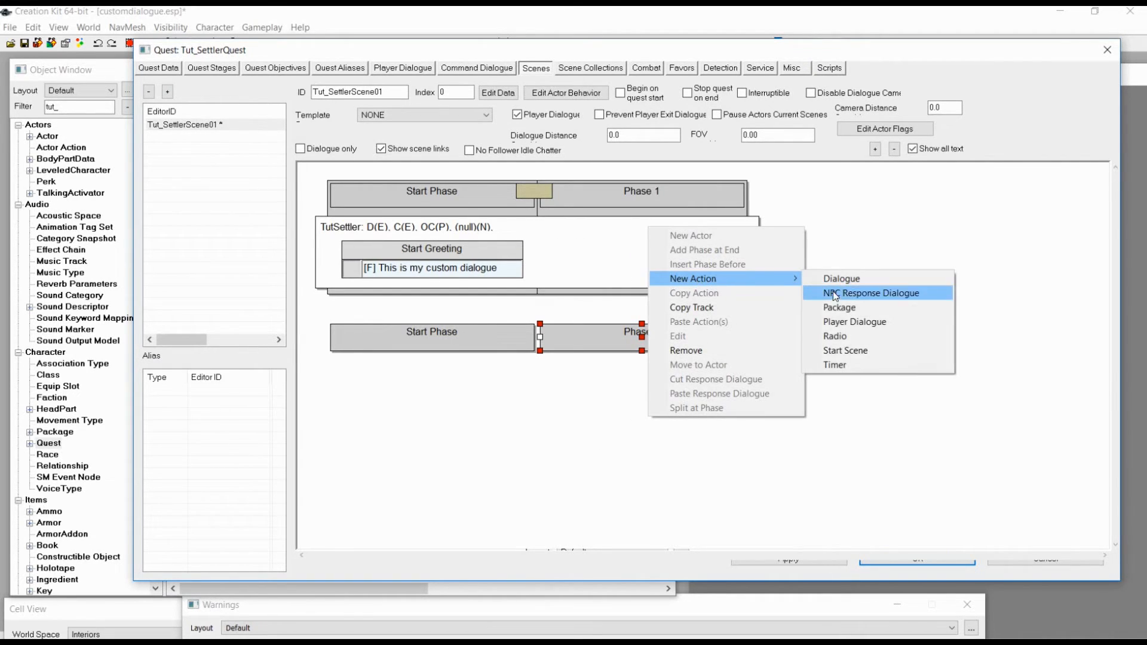
click(855, 321)
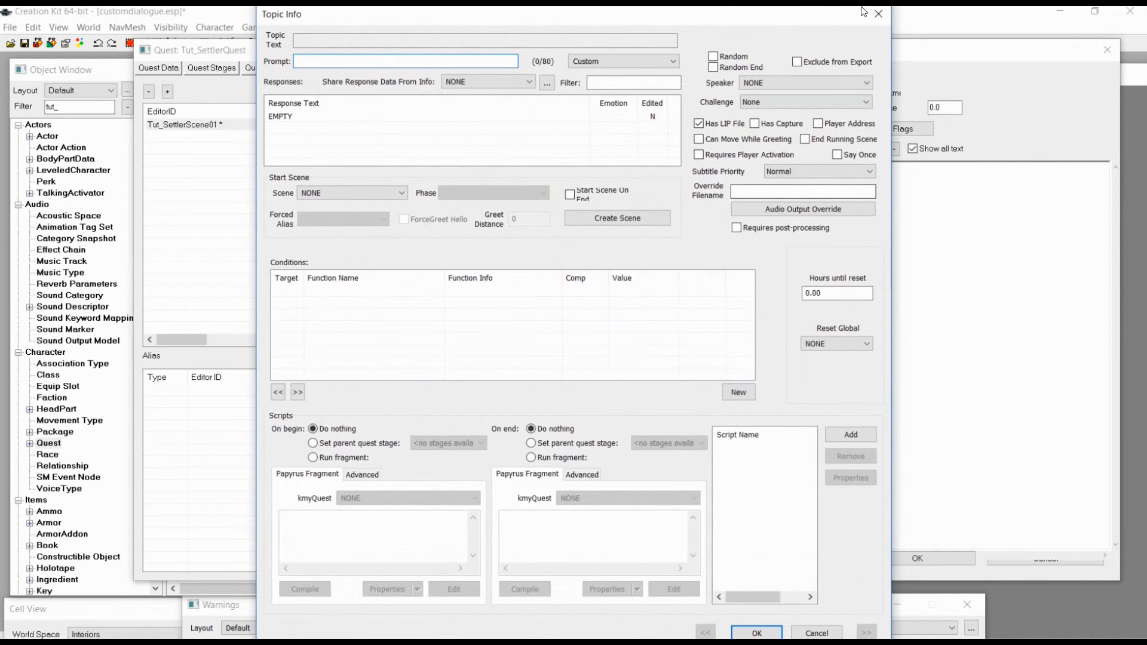
click(877, 13)
click(1055, 21)
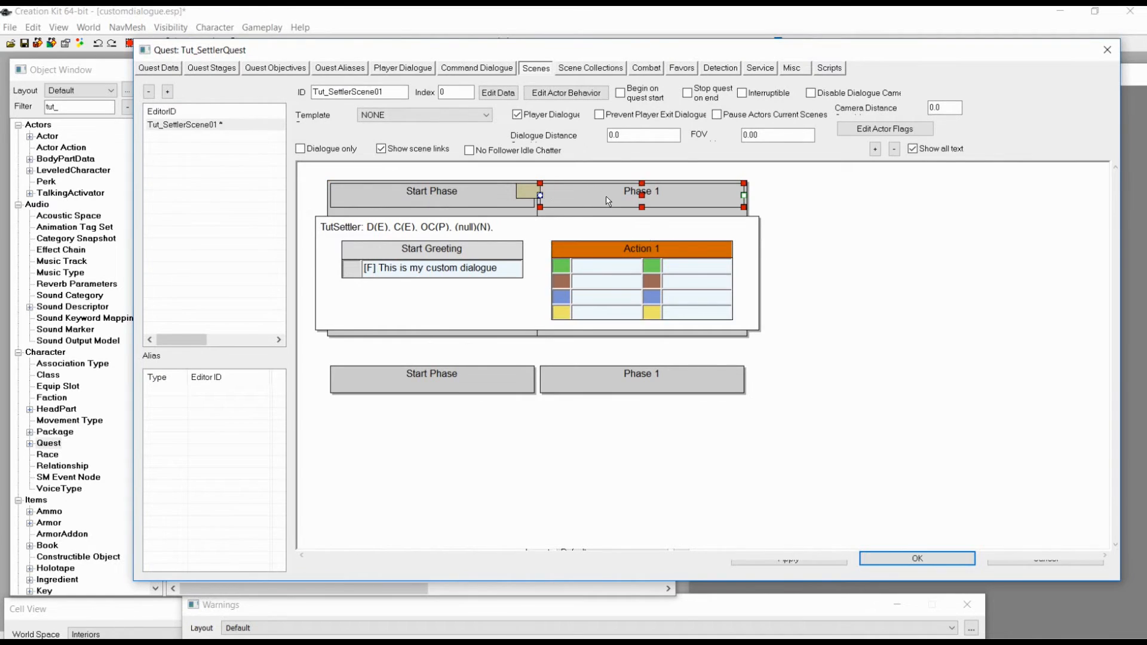
Name Phase 1 "Main phase", then accept the quest and save the plugin.
double_click(607, 201)
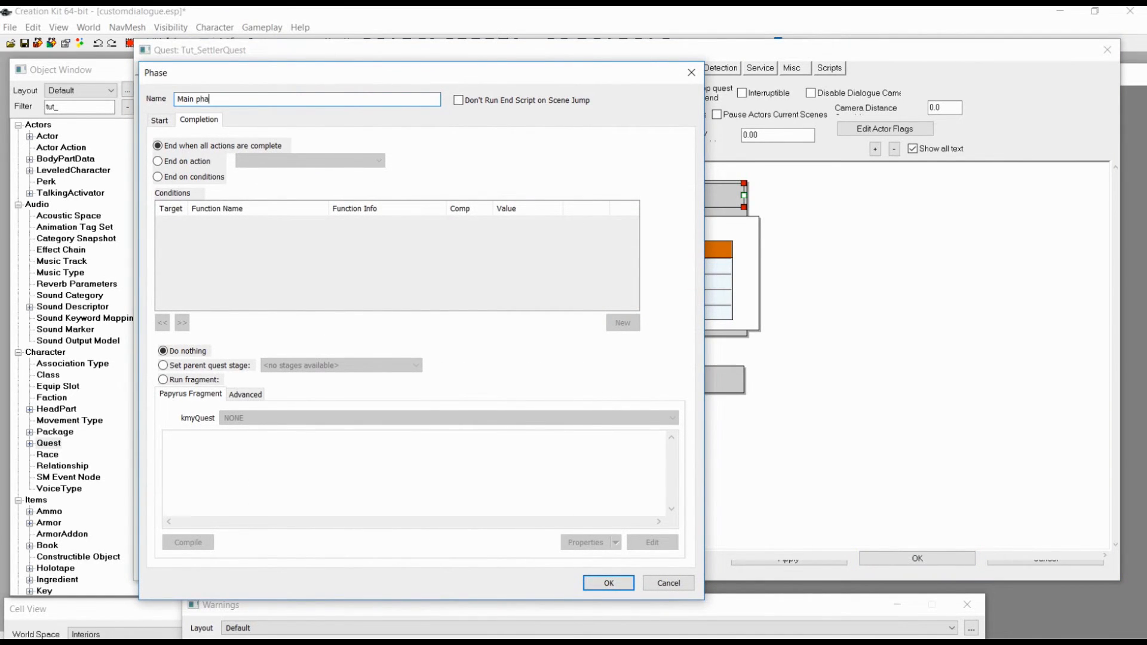
click(608, 582)
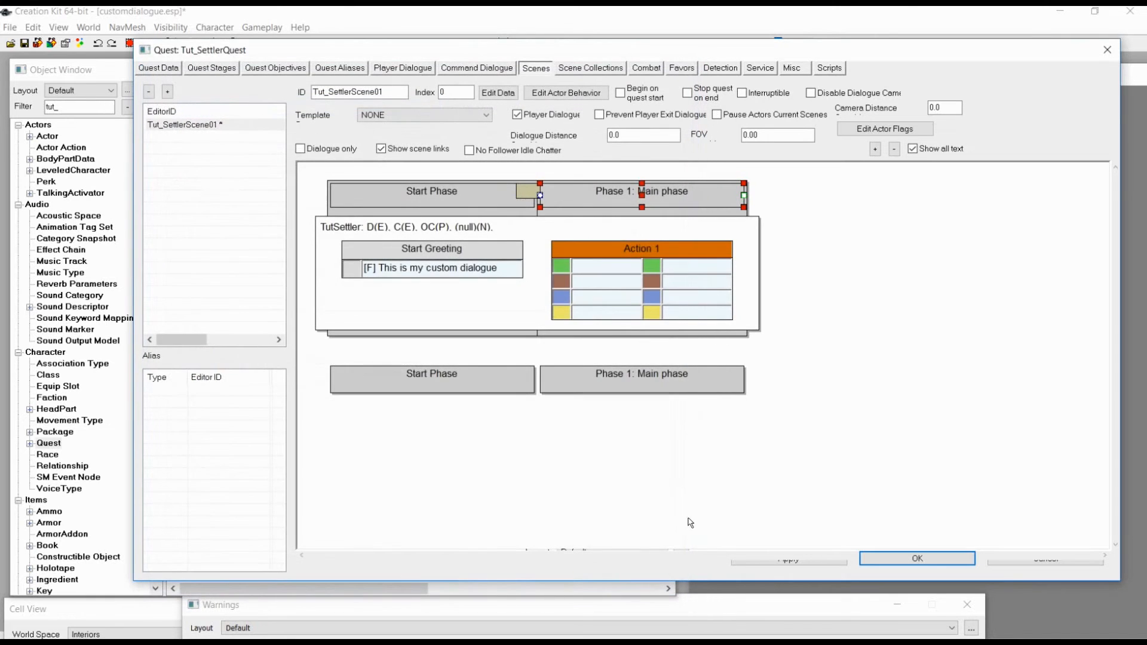
click(911, 562)
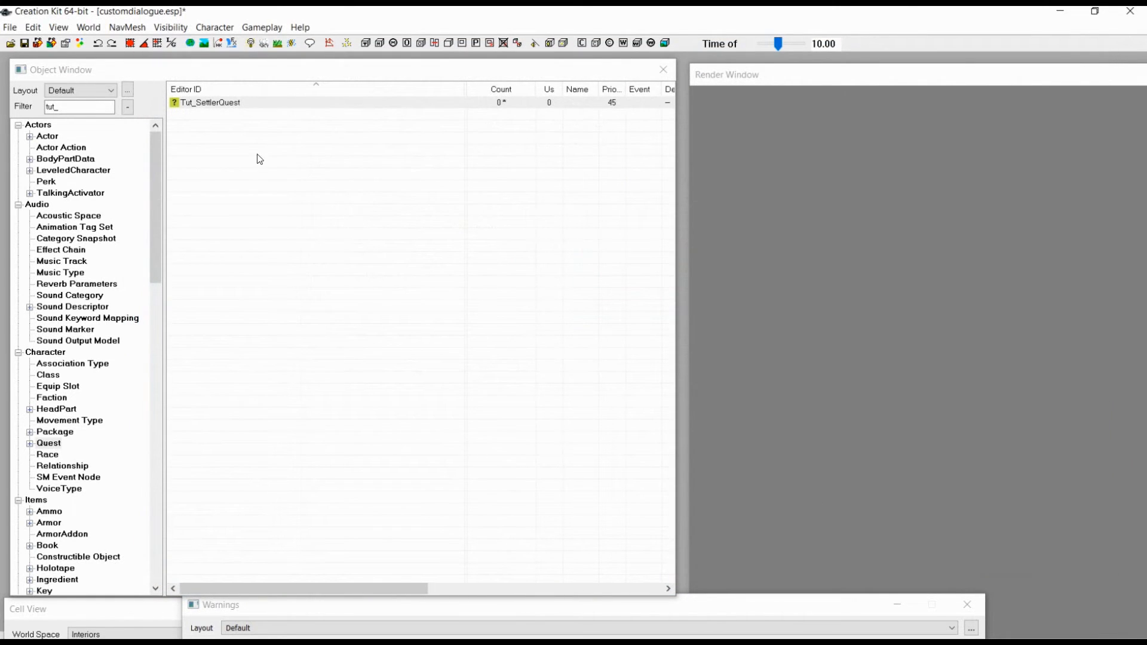
click(22, 44)
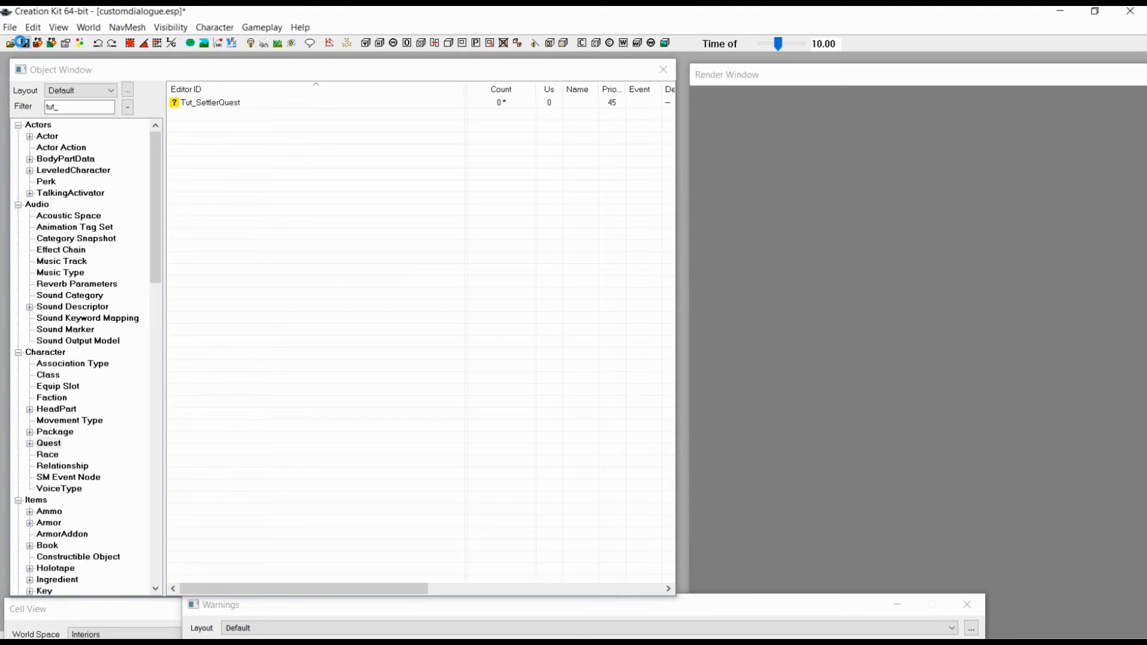
Reopen Tut_SettlerQuest and set the greeting response's start phase to Main phase with Start Scene On End enabled.
double_click(272, 104)
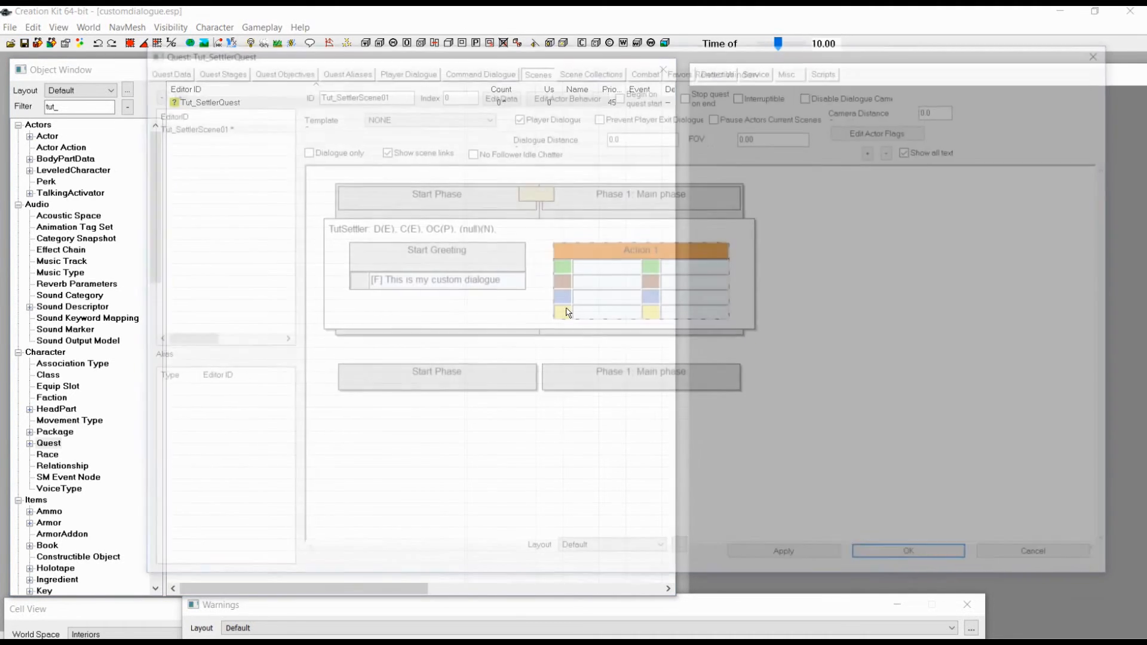
double_click(569, 247)
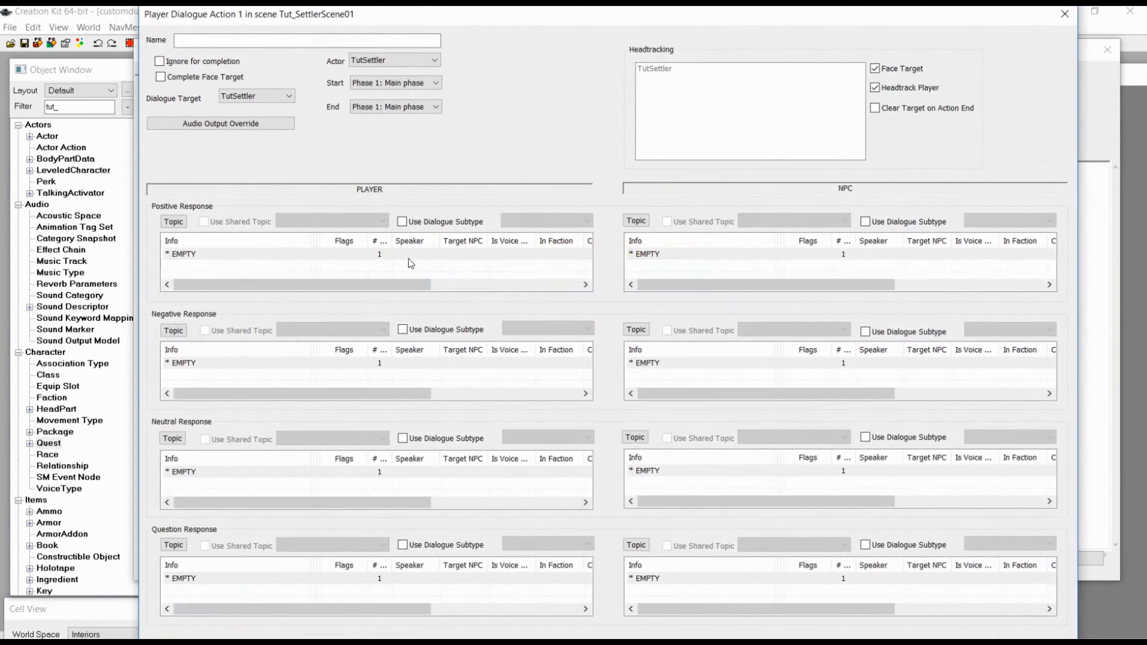
click(1058, 16)
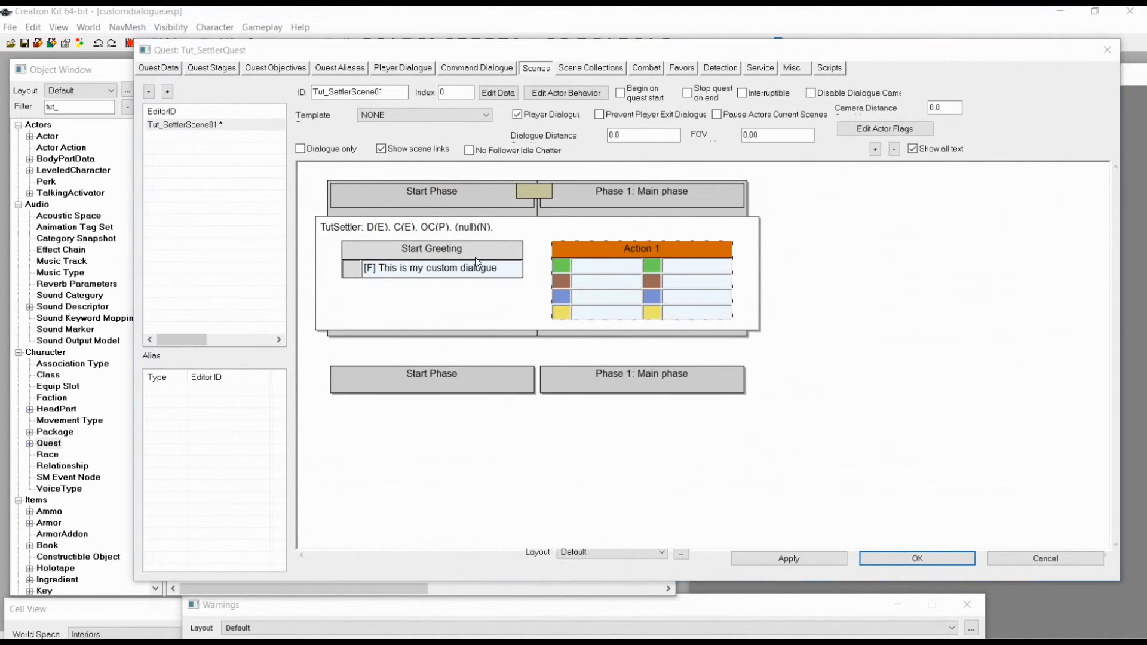
double_click(475, 257)
click(818, 546)
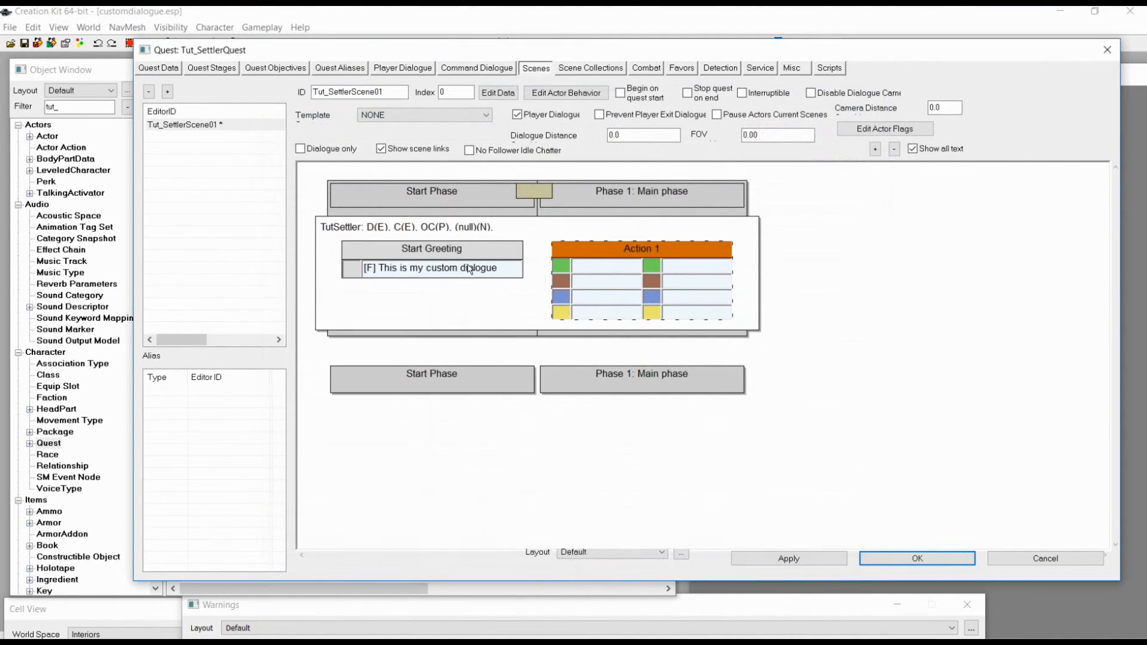
double_click(464, 267)
click(380, 192)
click(417, 178)
click(449, 192)
click(449, 193)
click(579, 193)
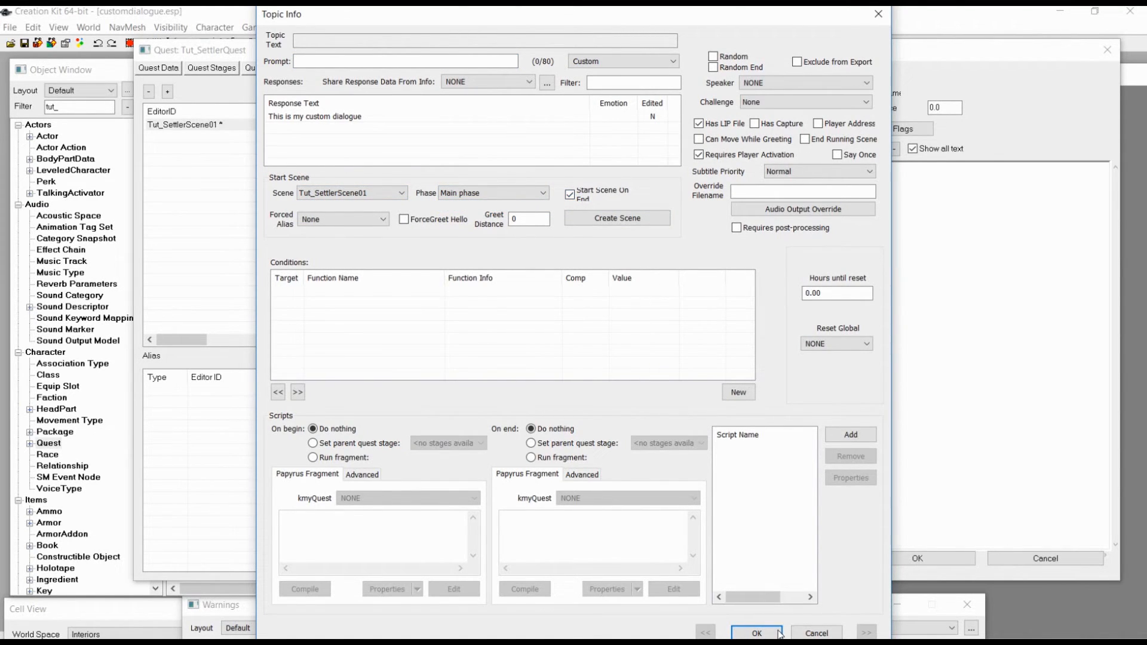
alt+drag(834, 578, 834, 546)
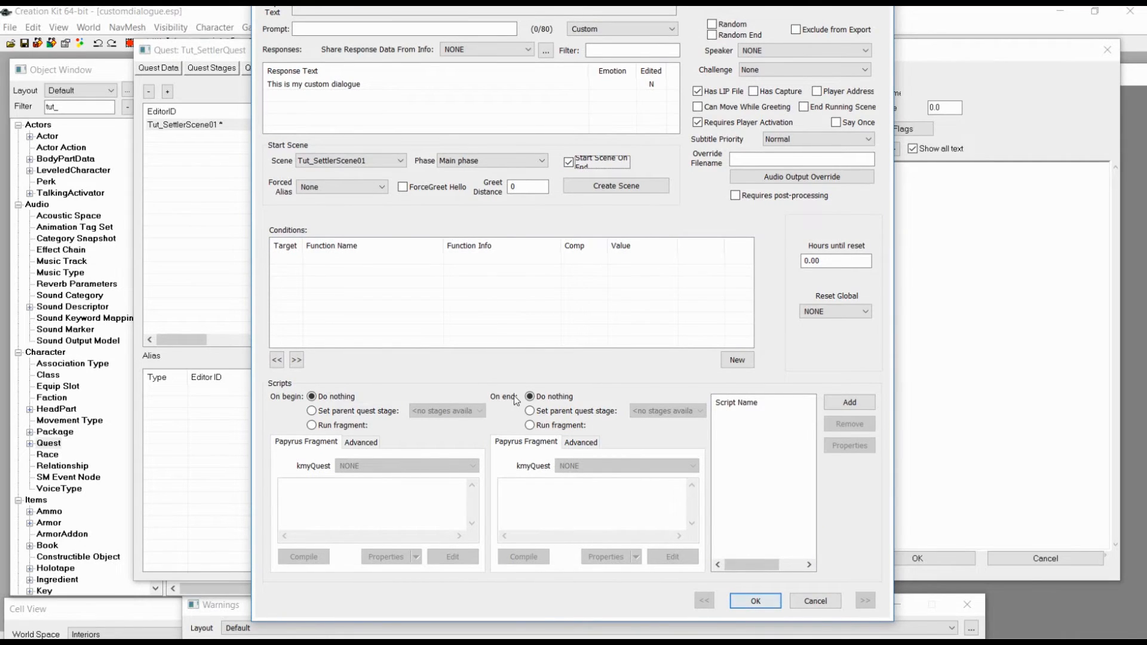
right_click(379, 278)
click(396, 285)
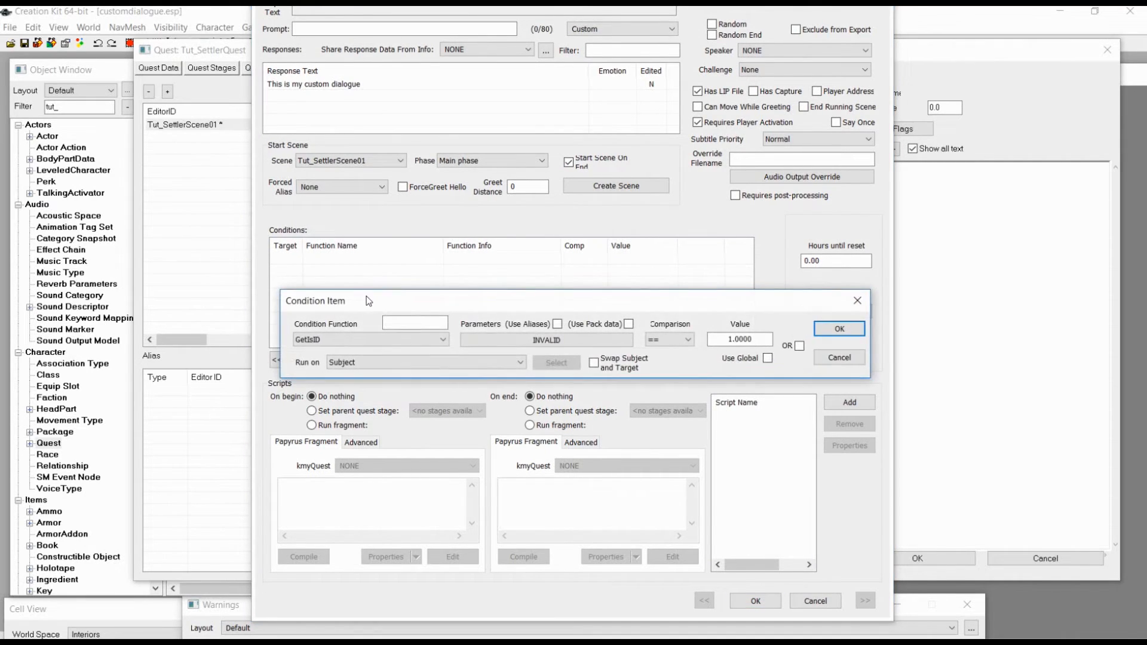
click(371, 339)
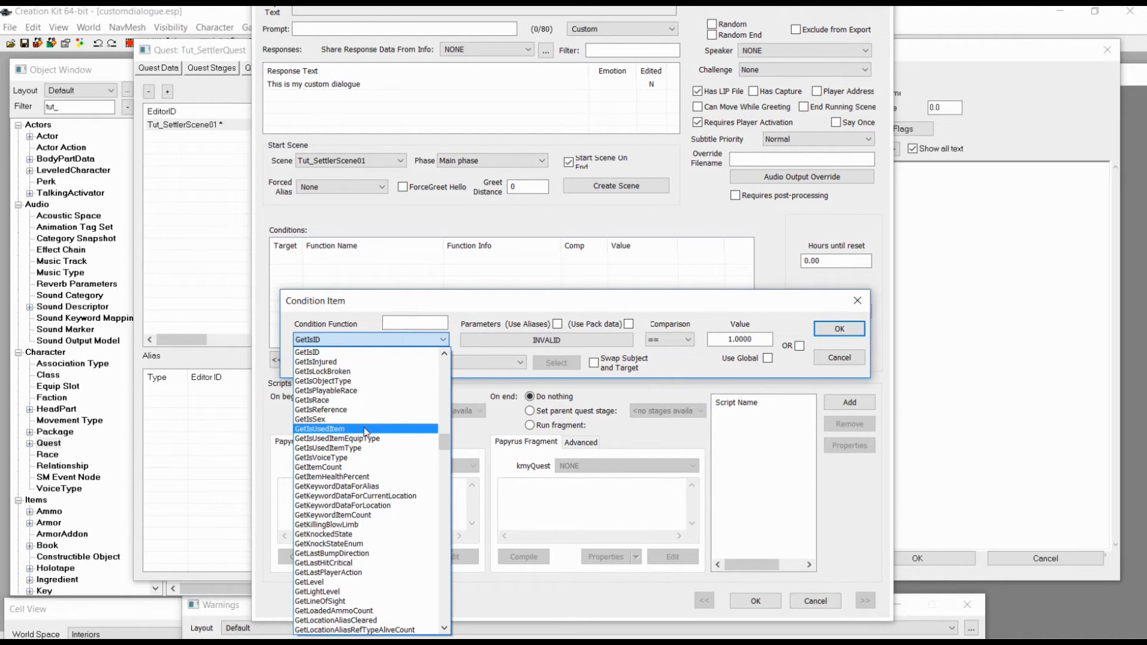
scroll(372, 480, down, 2)
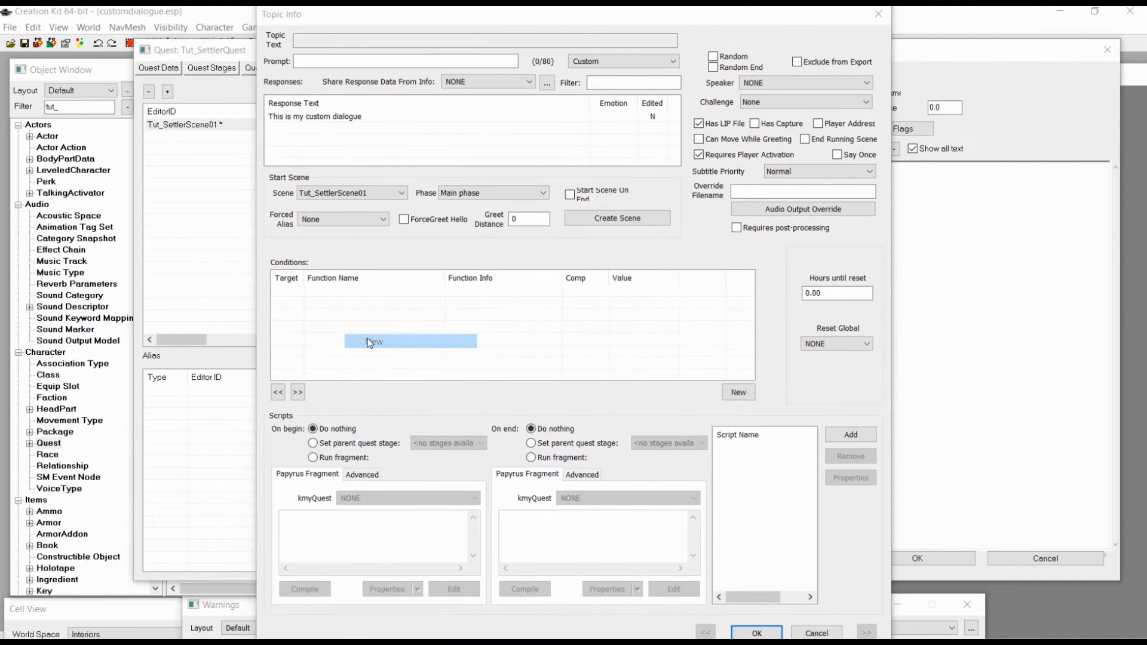
Add a GetIsAliasRef condition for TutSettler equal to 1 to the greeting response and accept the topic info.
click(369, 343)
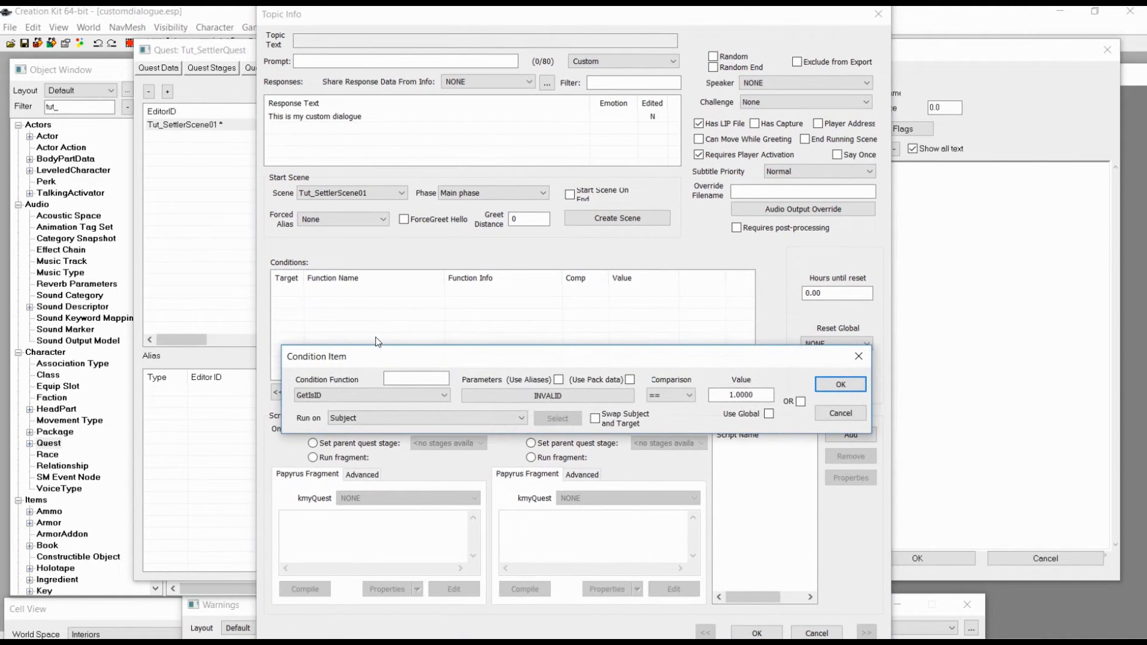
click(409, 395)
scroll(364, 215, up, 7)
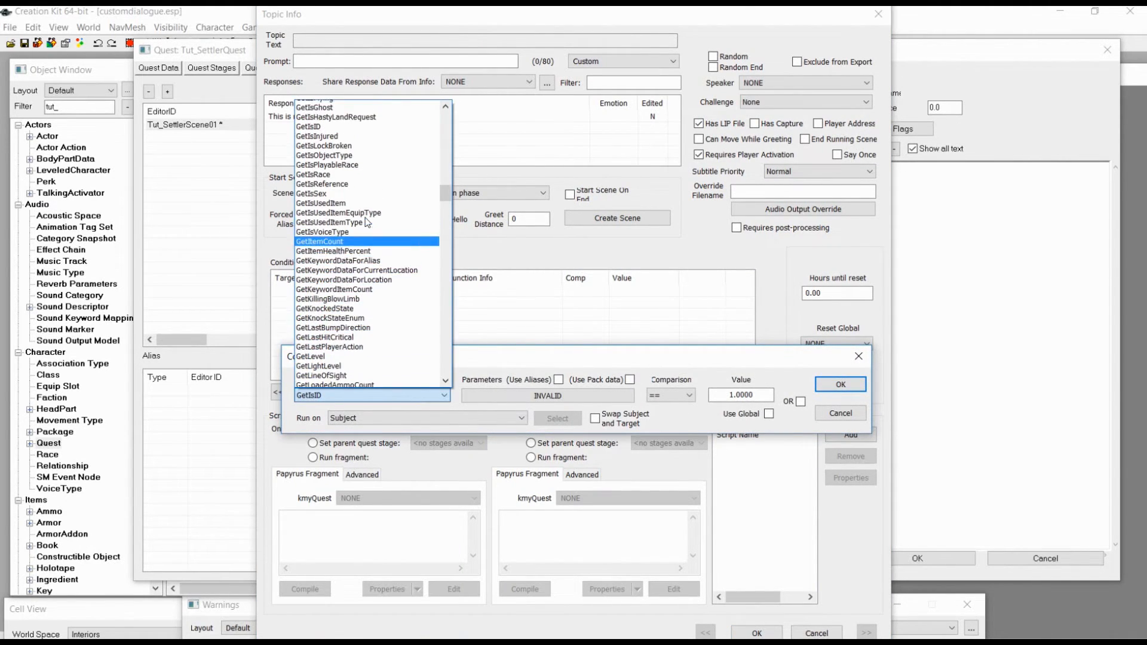
click(346, 162)
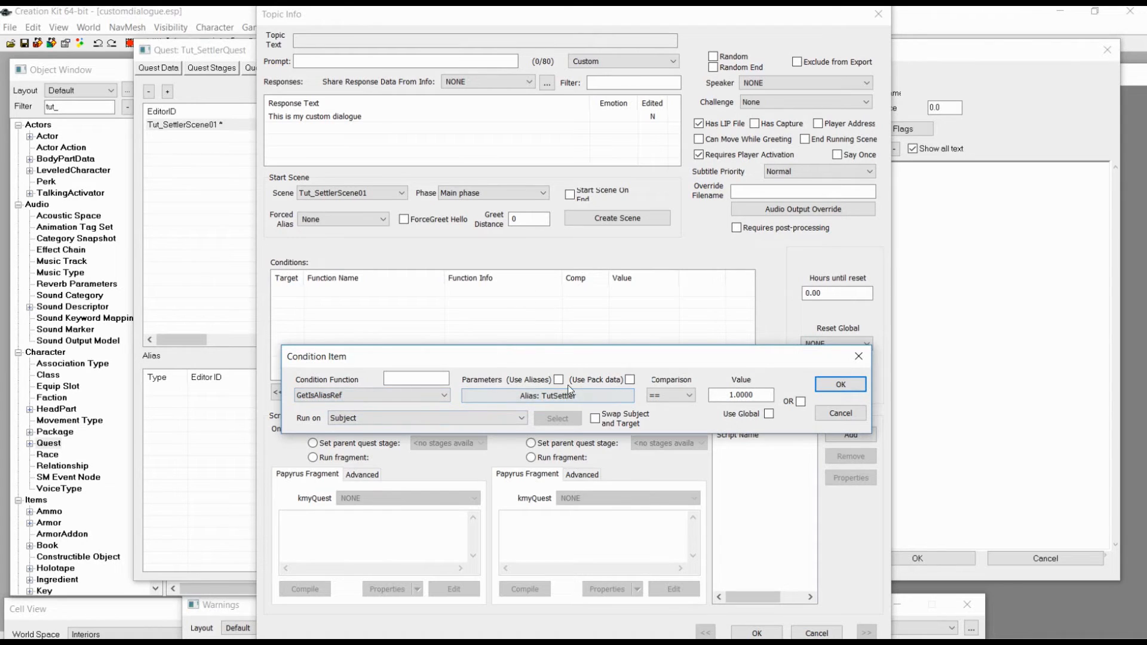
click(839, 386)
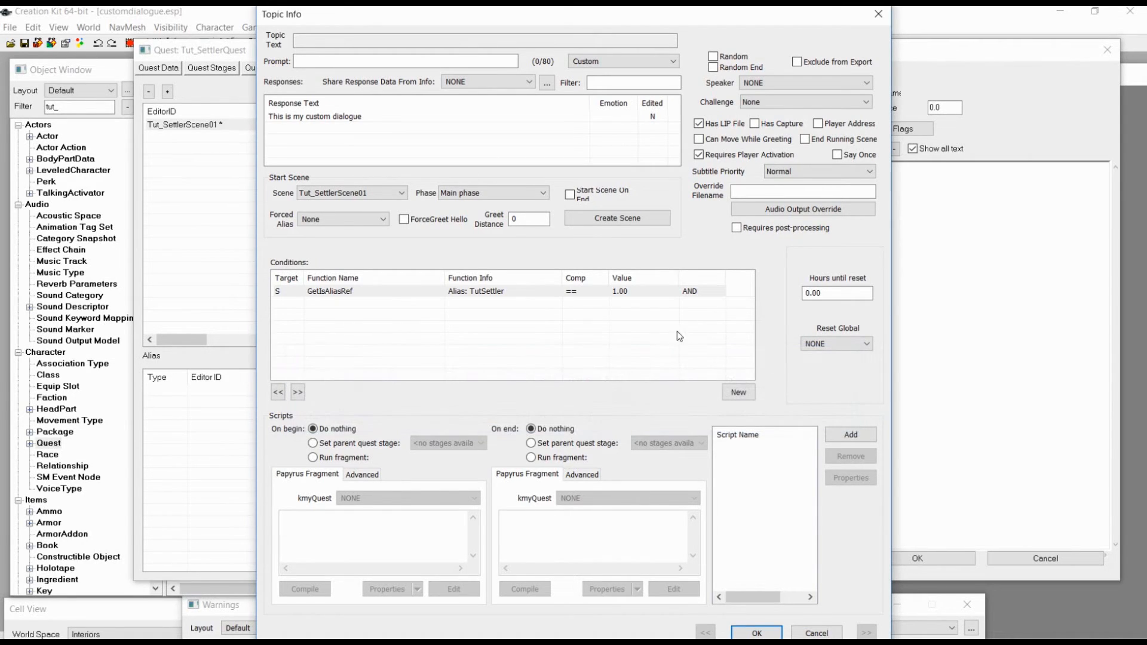
click(756, 633)
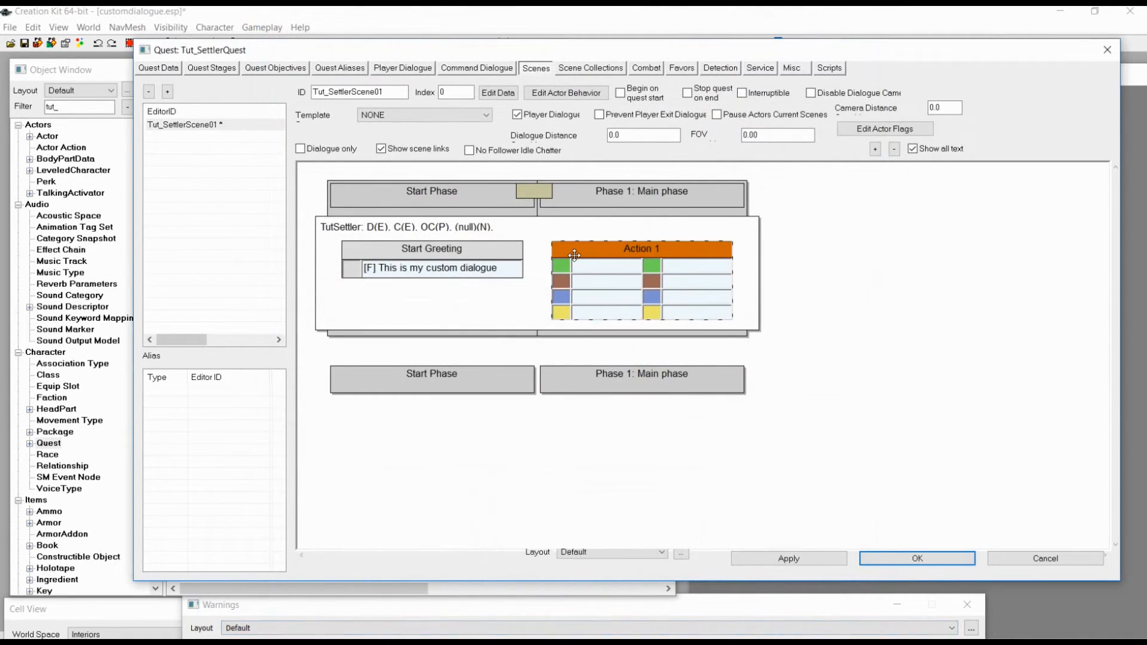
double_click(564, 252)
click(292, 254)
double_click(292, 254)
double_click(305, 118)
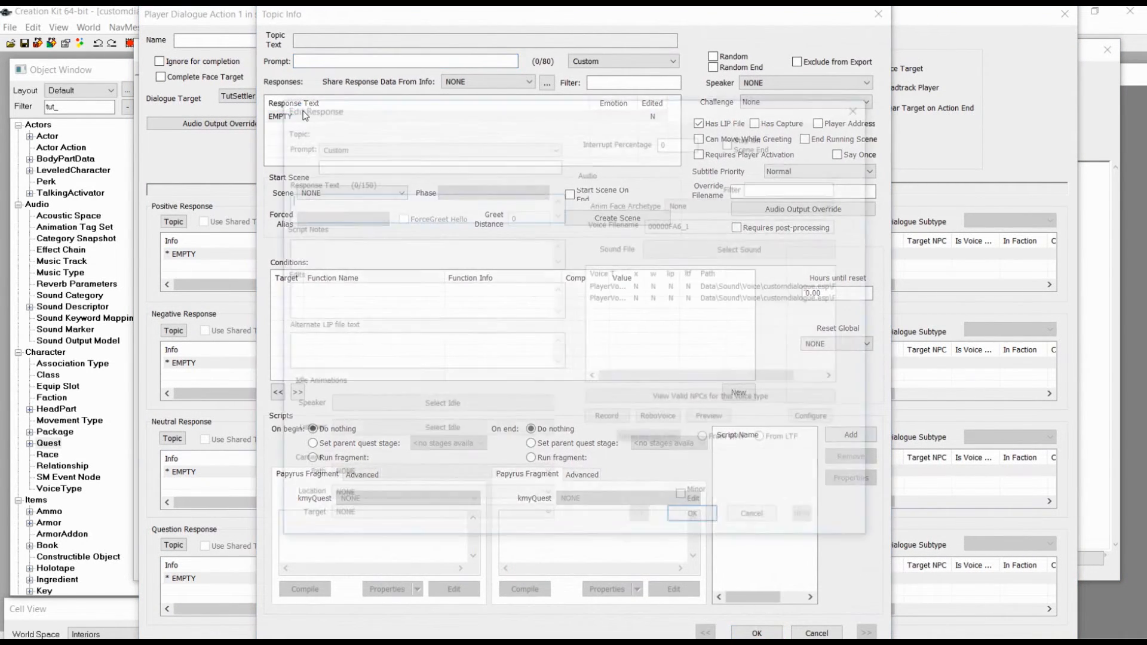
text(1)
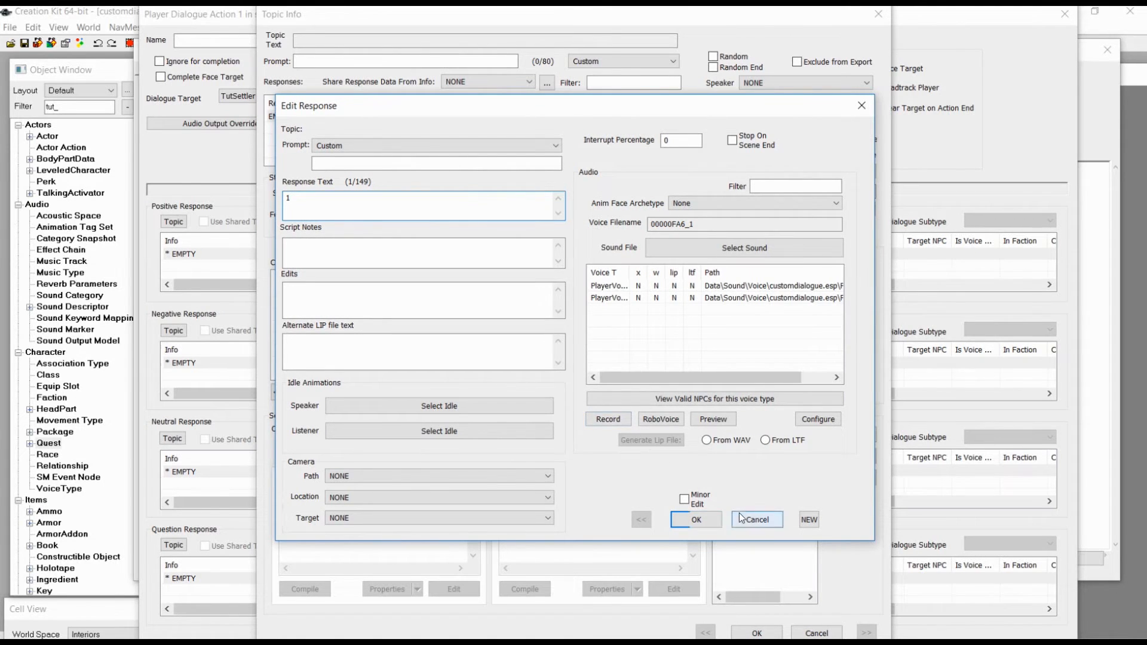
click(757, 519)
click(817, 633)
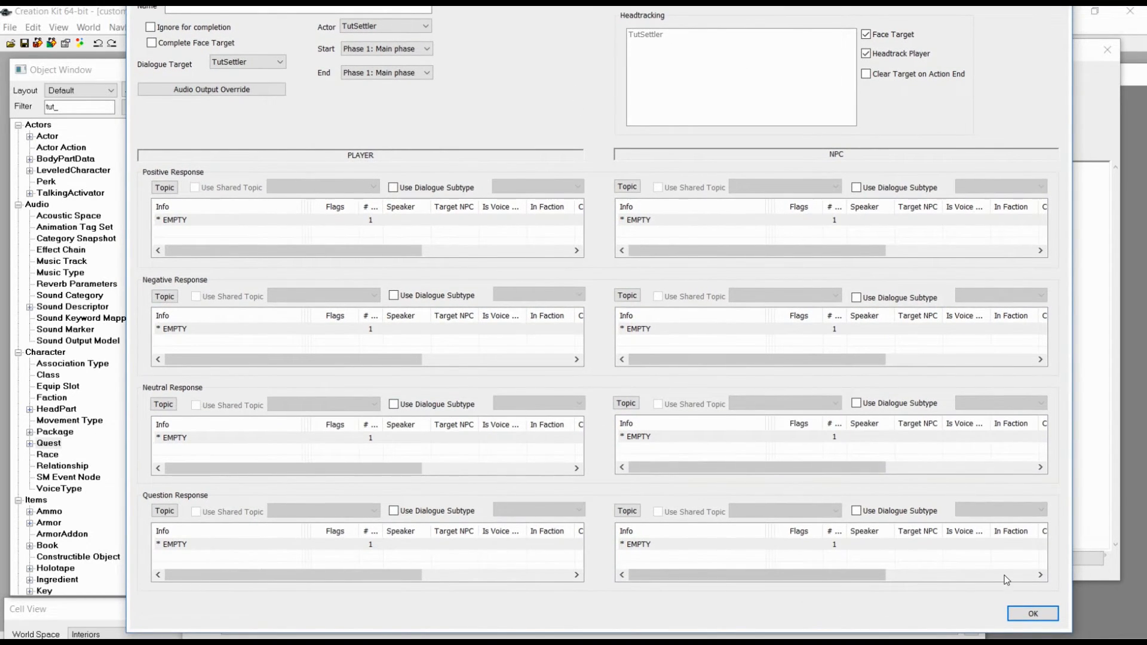
click(1017, 615)
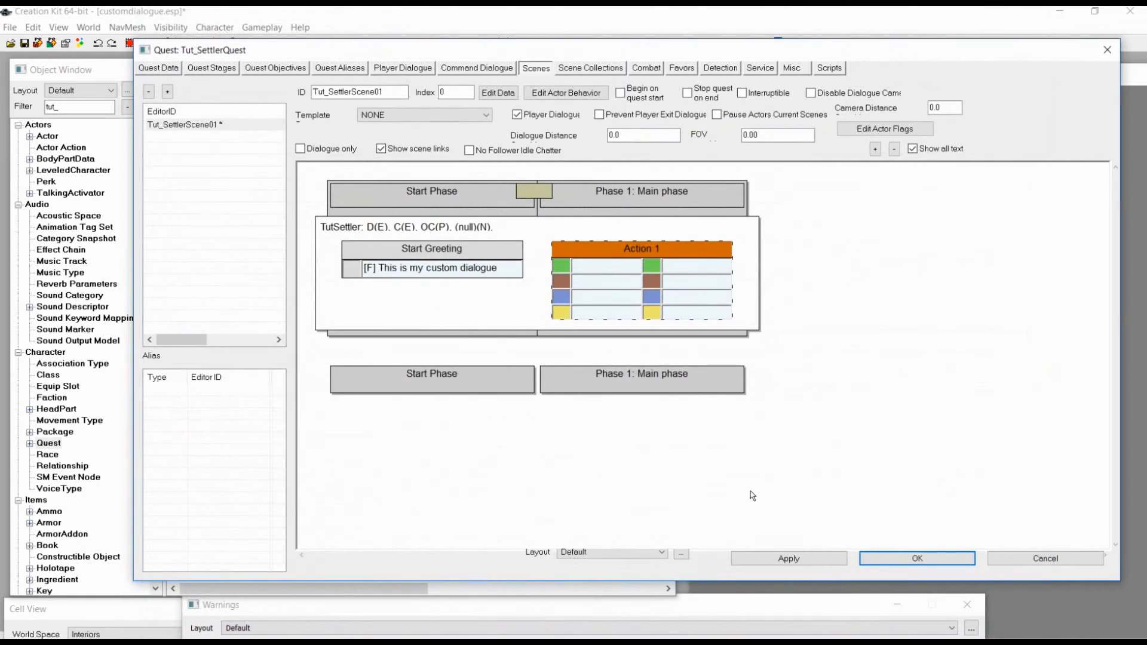
Open the scene's Action 1 and enable End Running Scene on the NPC's positive and negative responses.
double_click(674, 247)
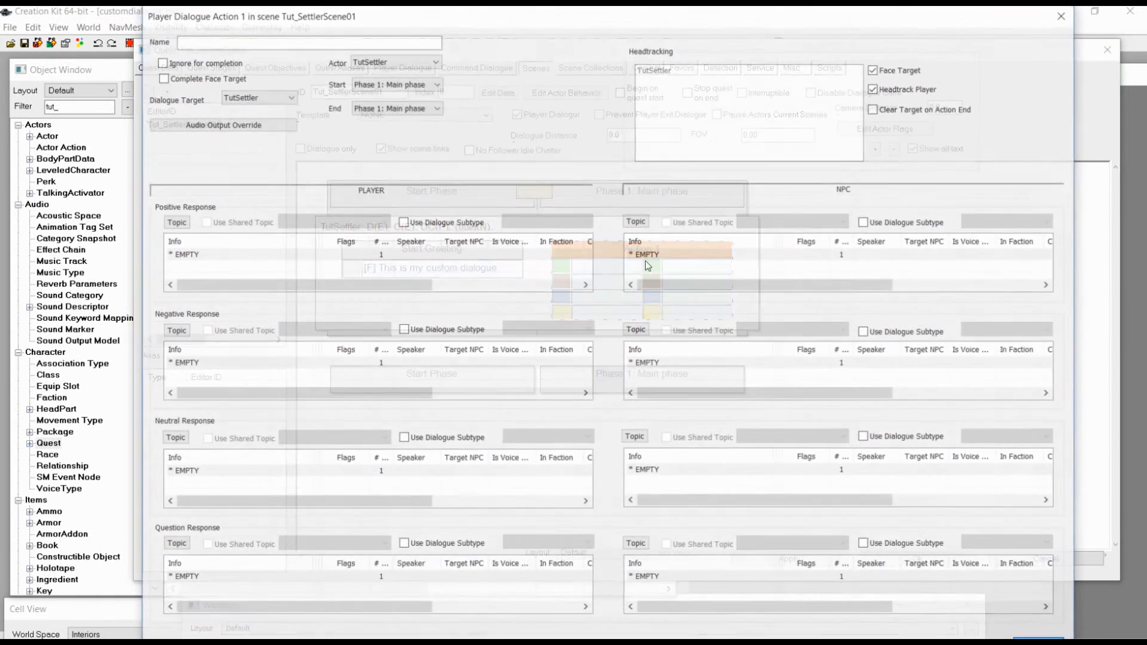
double_click(644, 255)
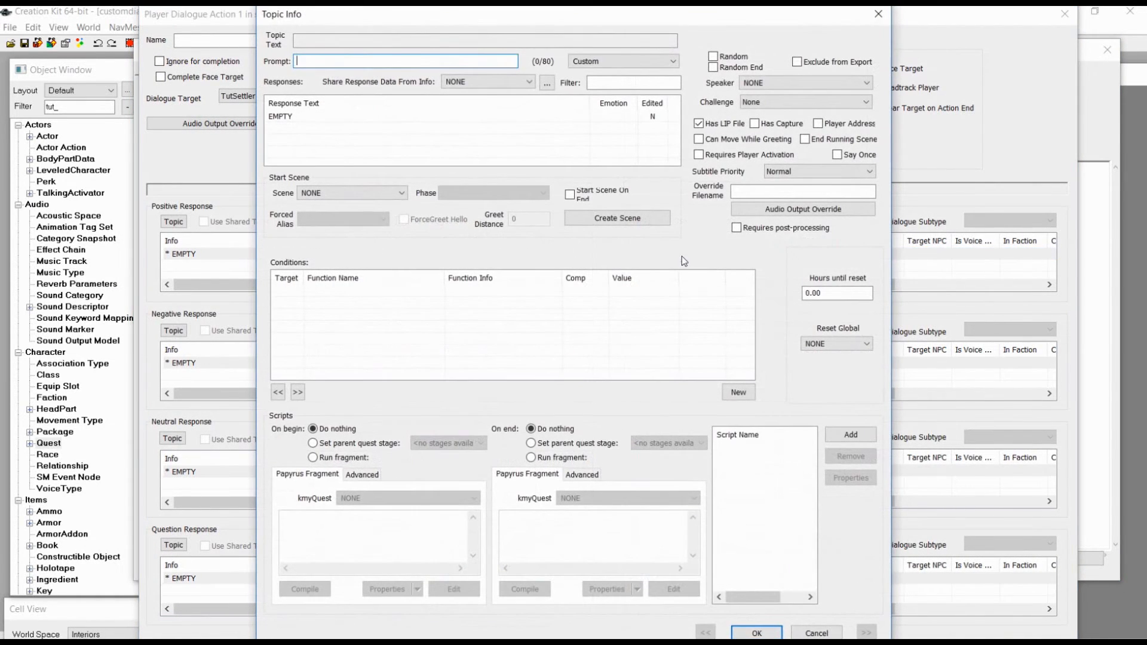
click(805, 138)
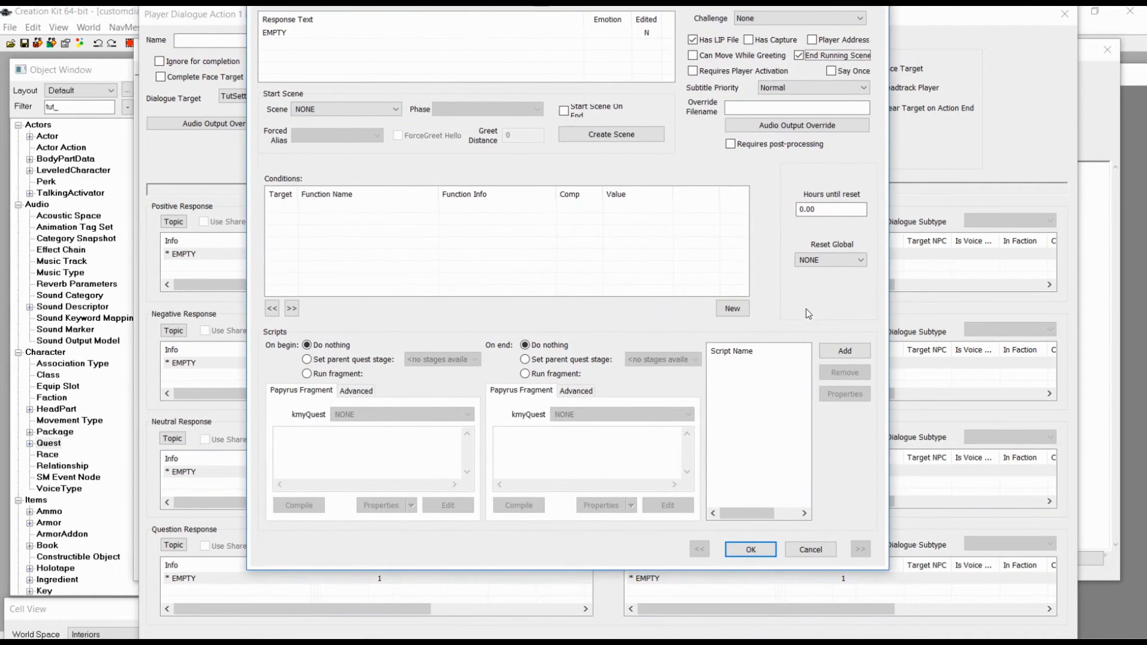
click(772, 549)
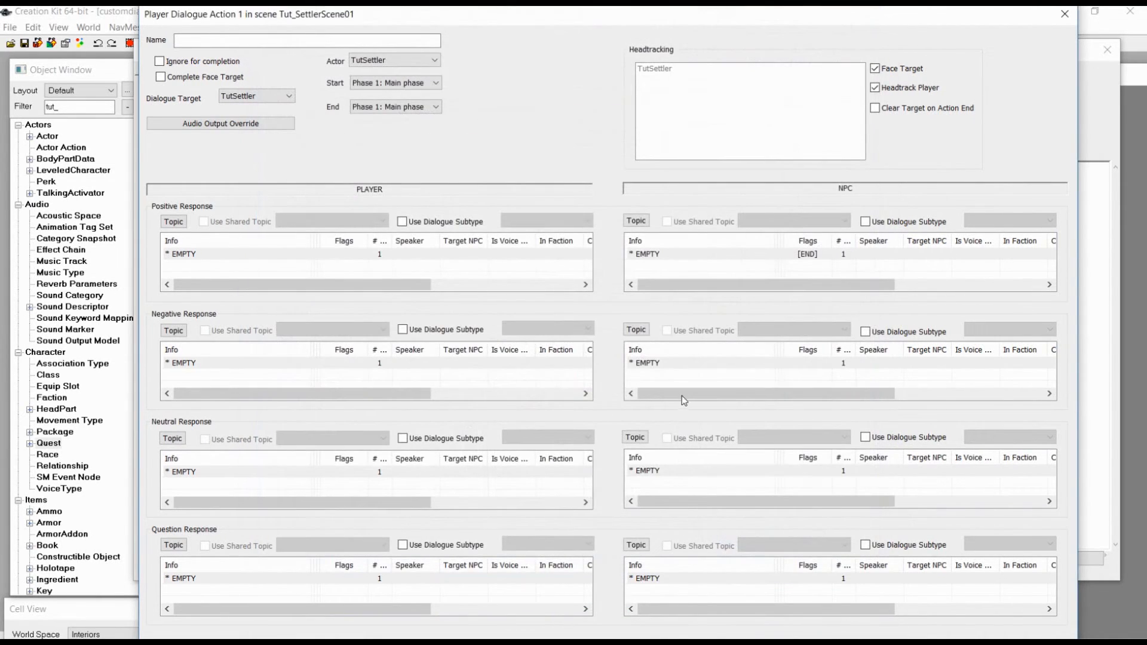
double_click(679, 363)
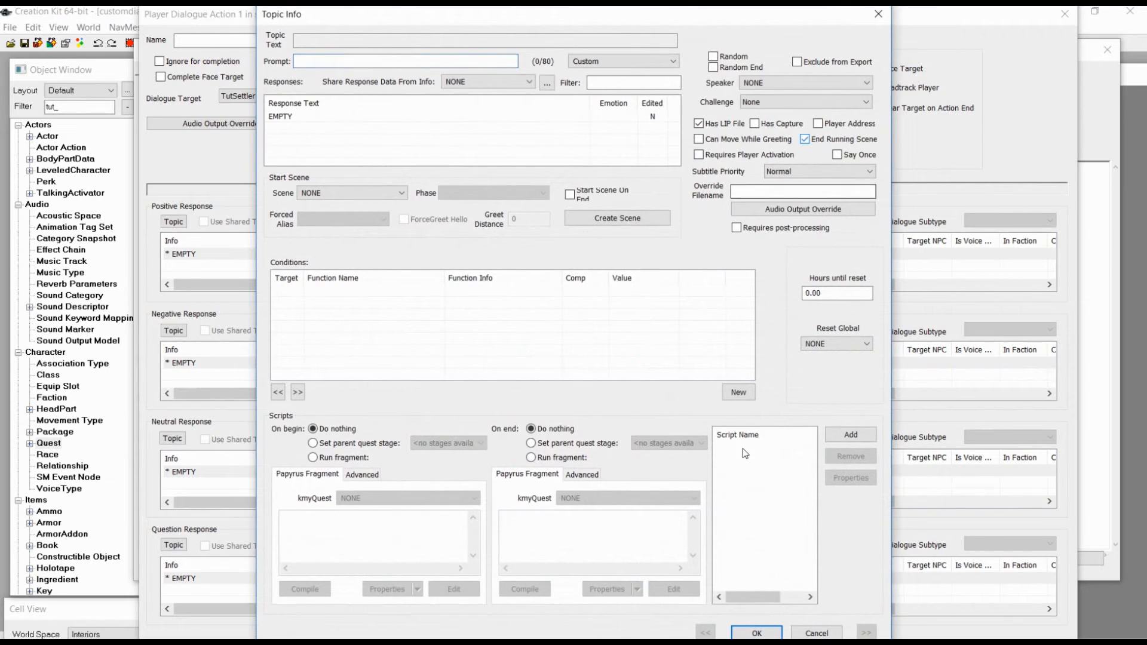
click(756, 633)
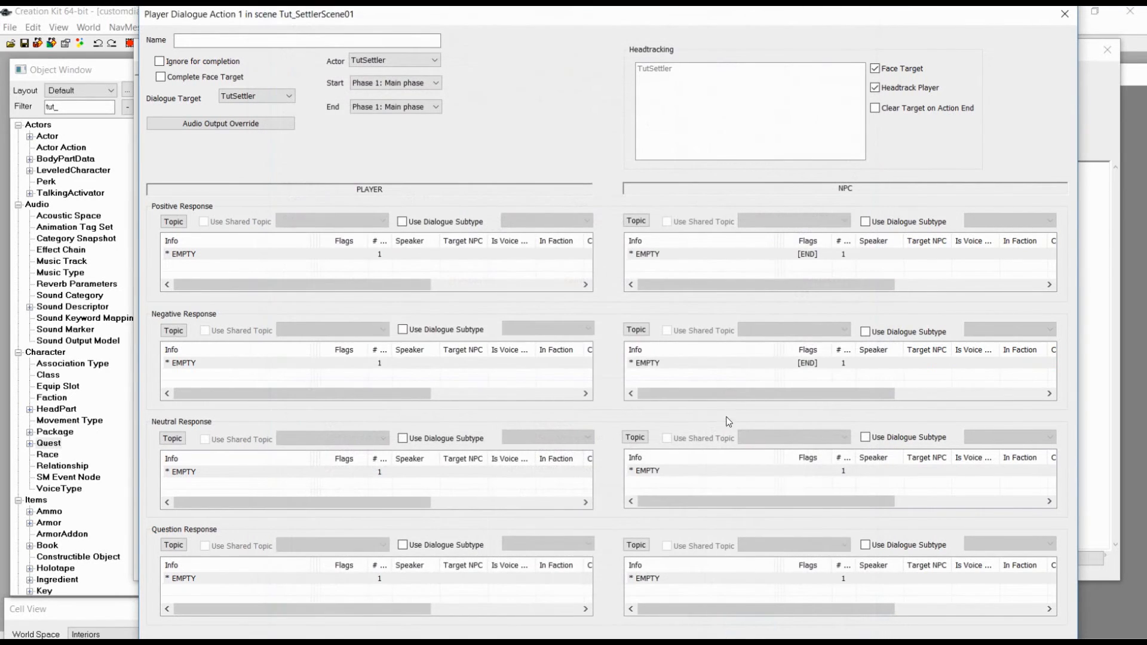
Enable End Running Scene on the NPC's neutral and question responses and accept the player dialogue action.
double_click(691, 470)
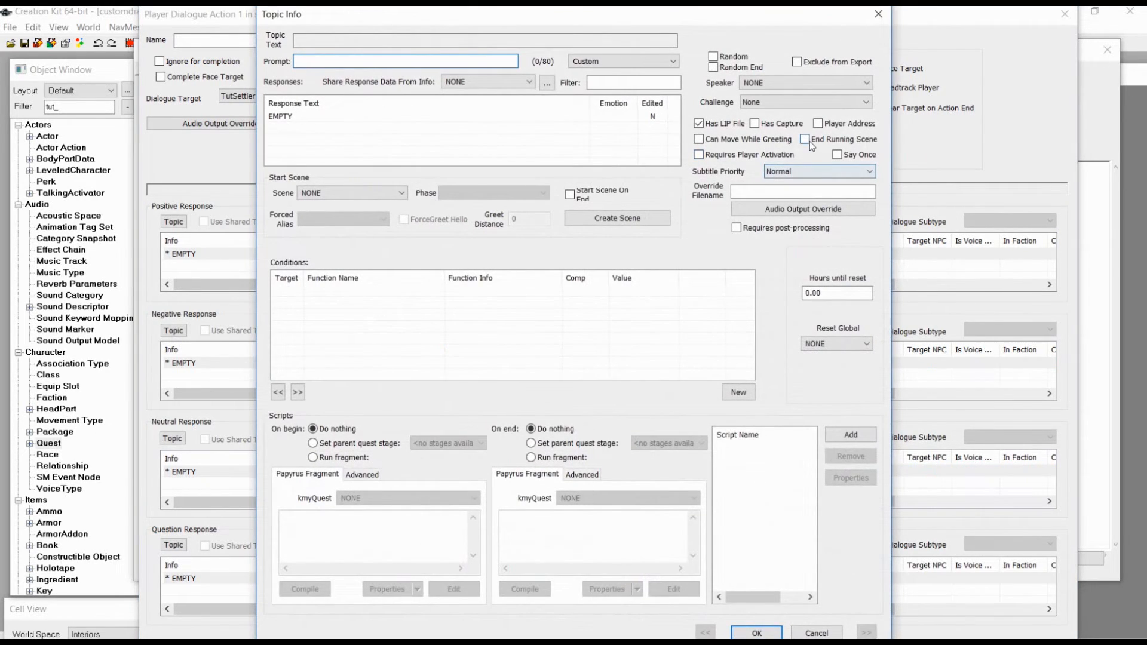
click(806, 139)
click(756, 632)
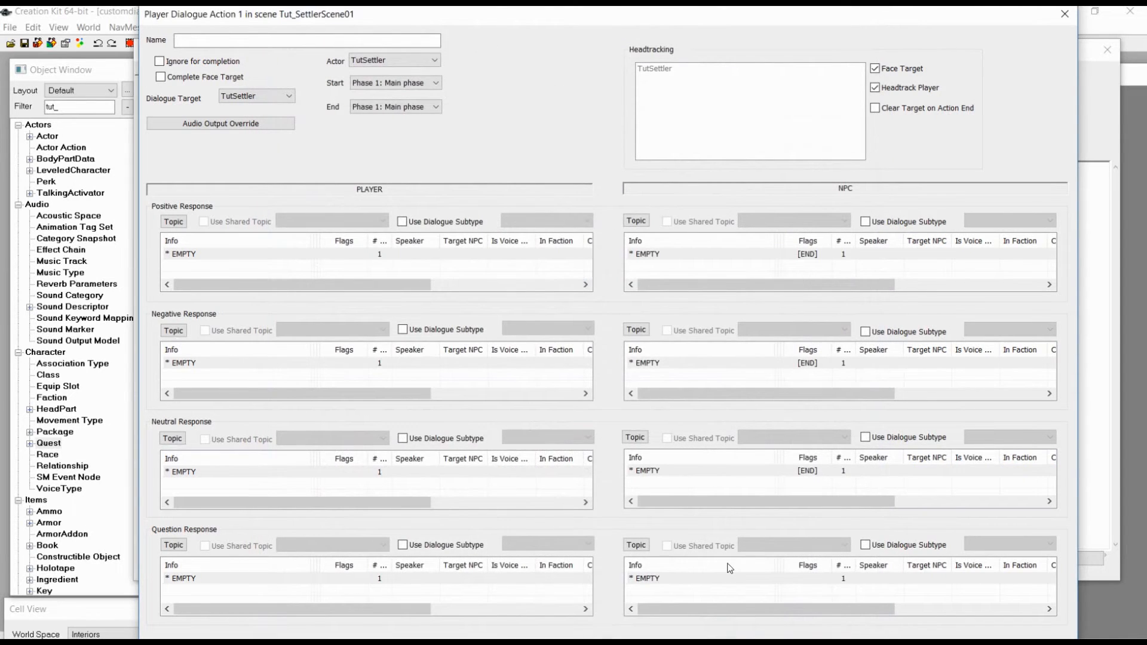
double_click(692, 579)
click(806, 140)
click(757, 633)
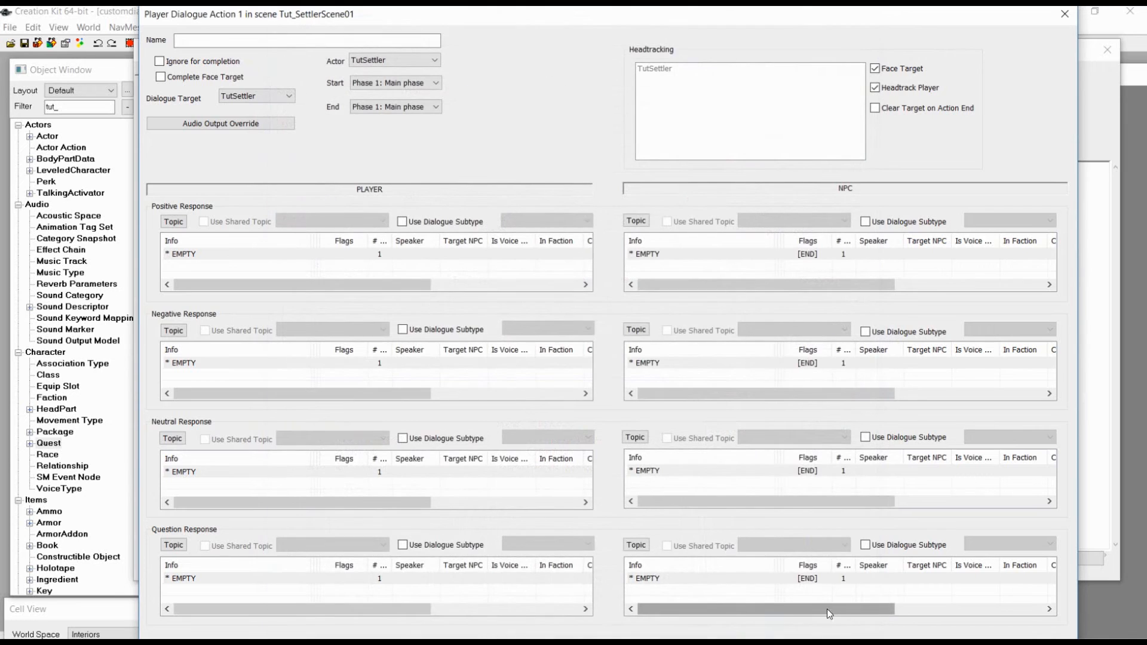
drag(633, 523, 632, 363)
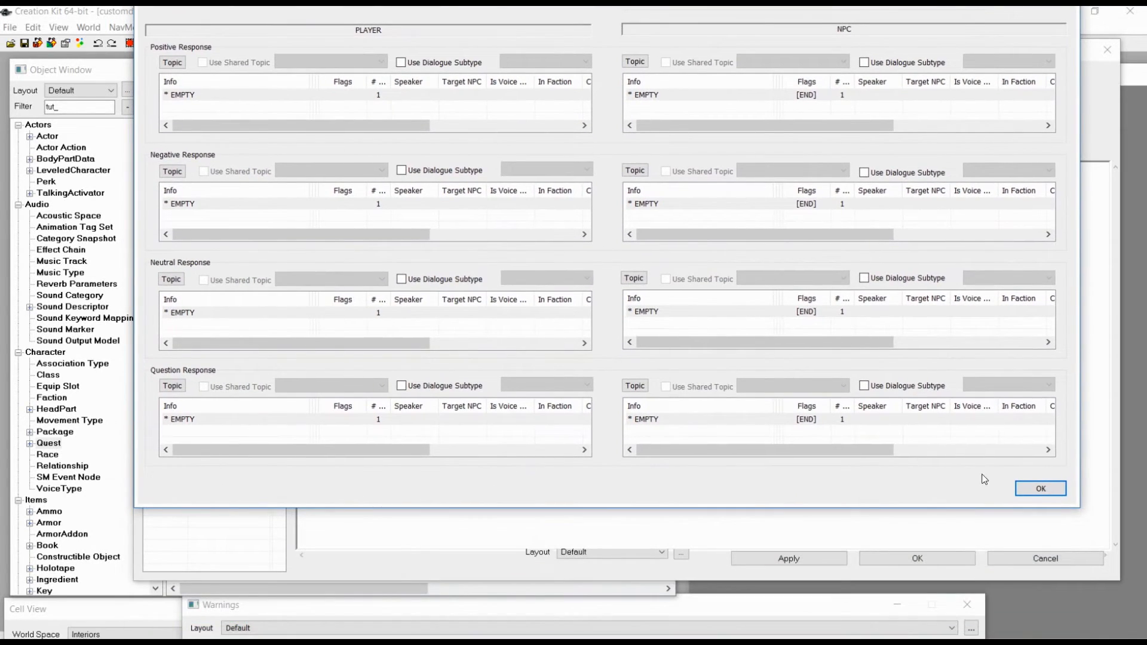
click(1043, 489)
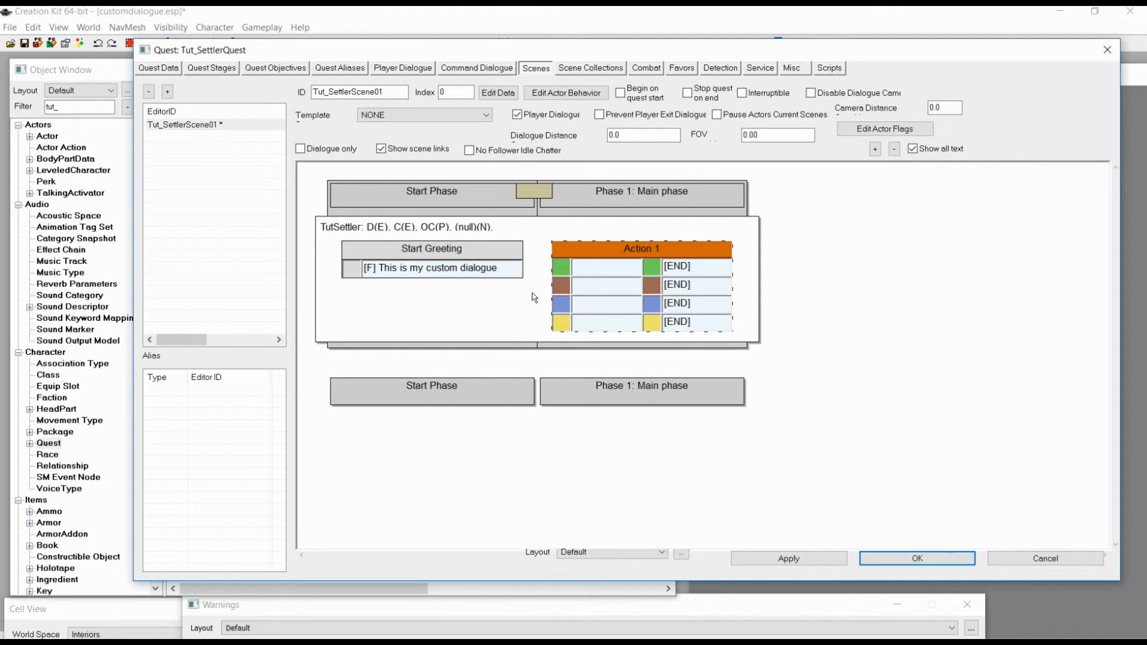
Apply and accept the changes to Tut_SettlerQuest and save the plugin.
click(809, 554)
click(892, 557)
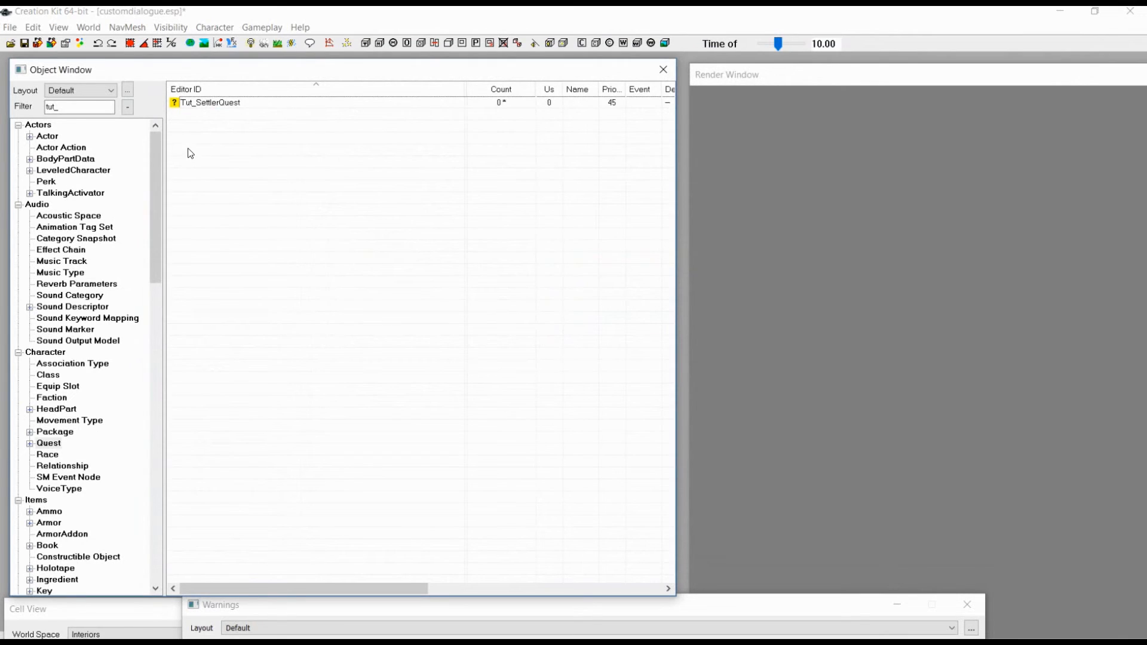
click(24, 43)
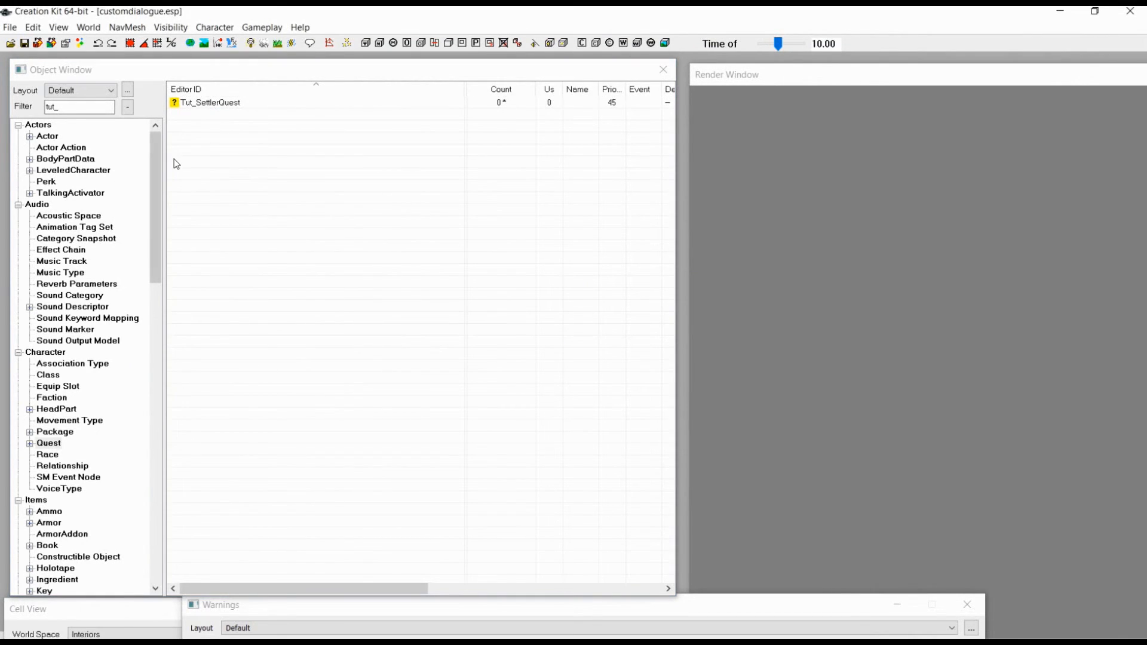
click(156, 161)
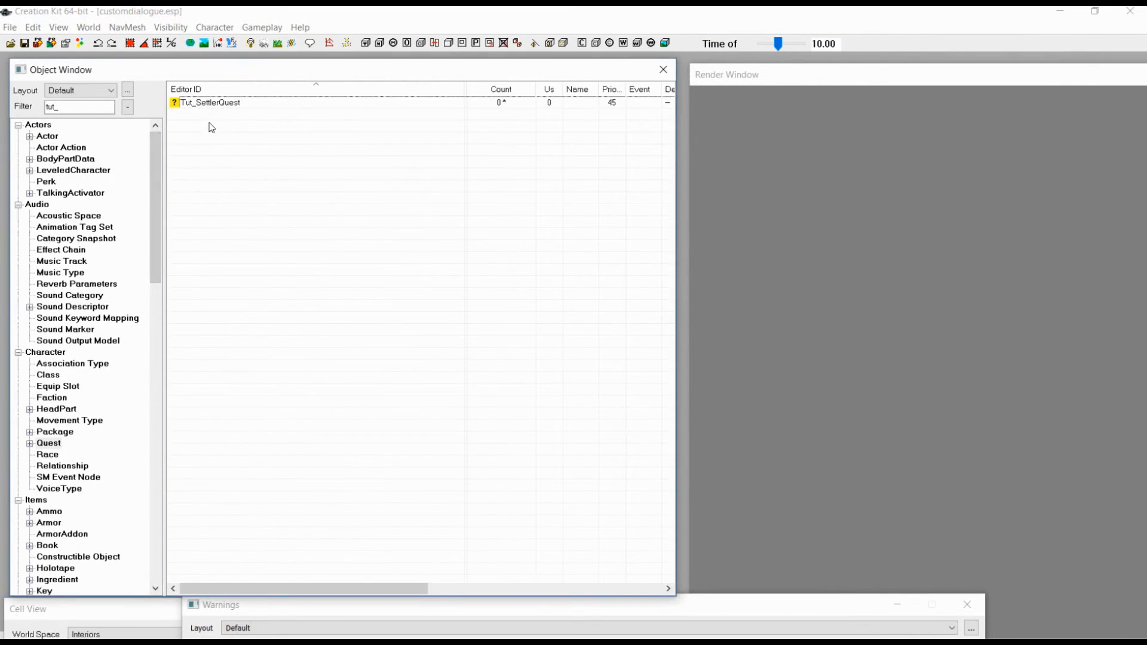
Filter the object list by games_w across all object types to look up existing workshop dealer objects.
double_click(91, 106)
text(games_w)
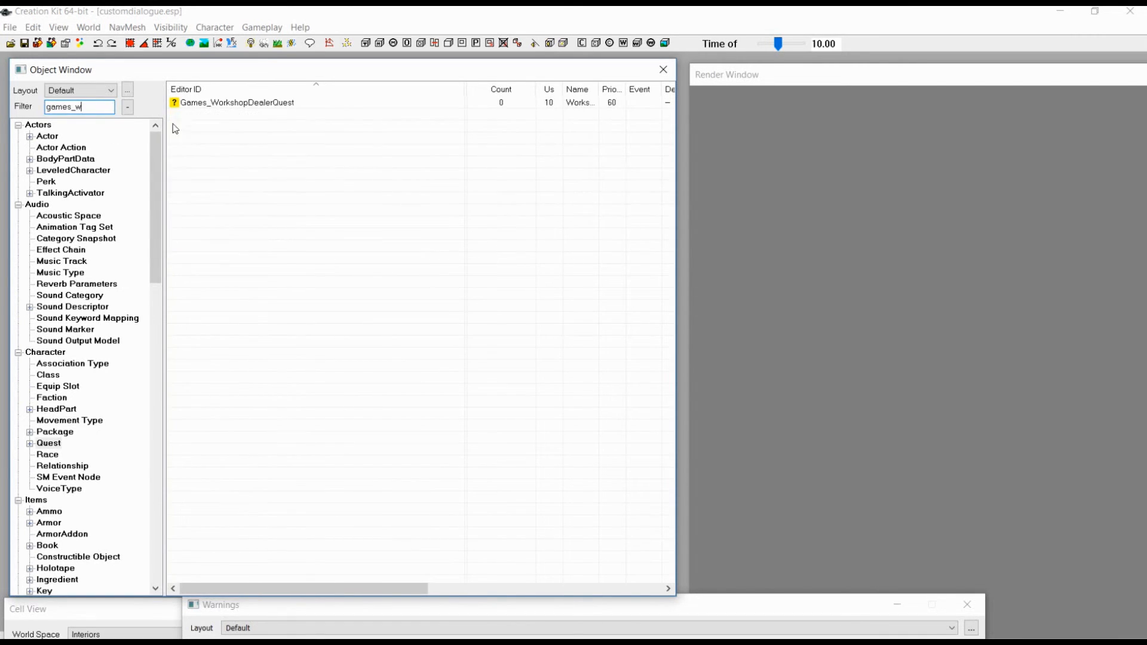
scroll(149, 371, down, 20)
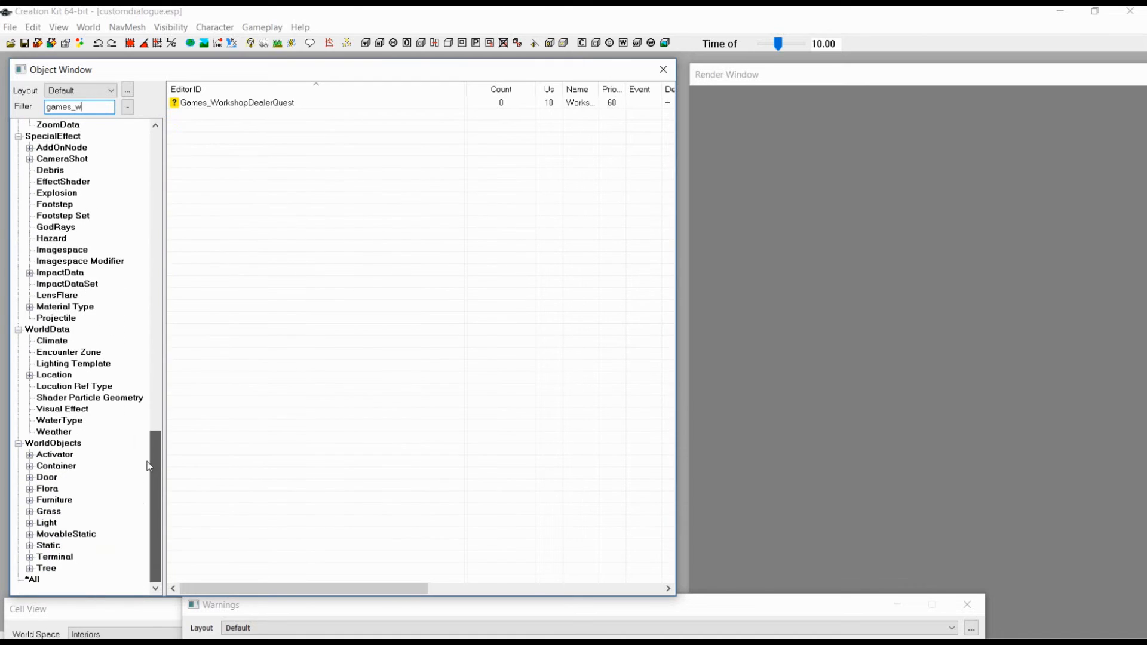
drag(159, 487, 157, 137)
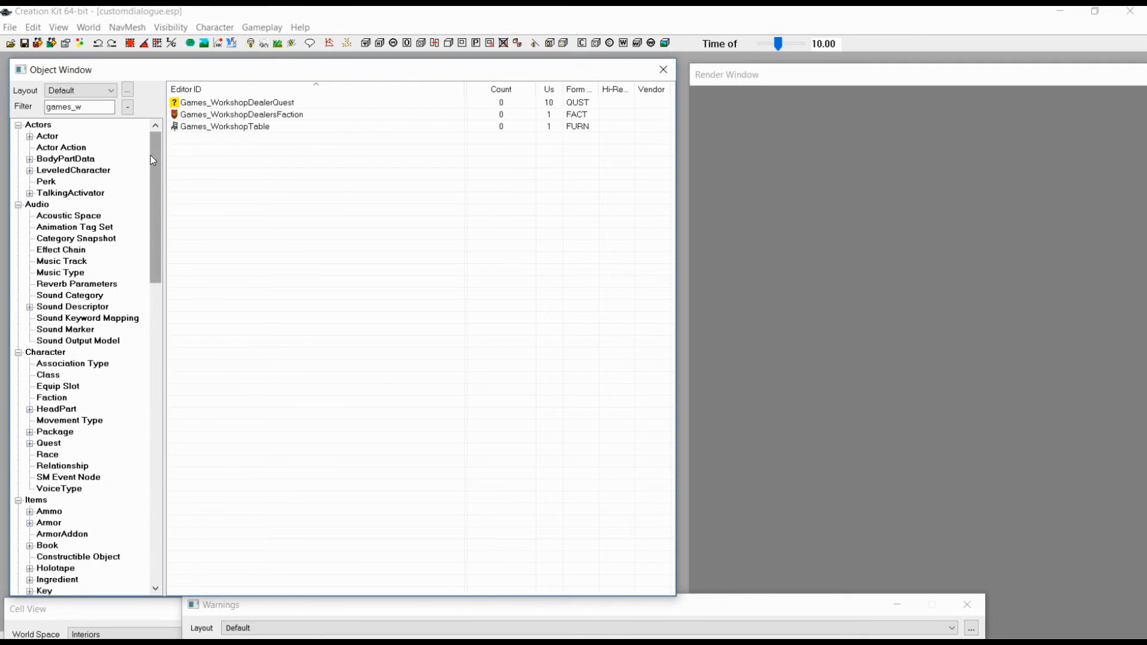
drag(91, 108, 44, 112)
click(91, 111)
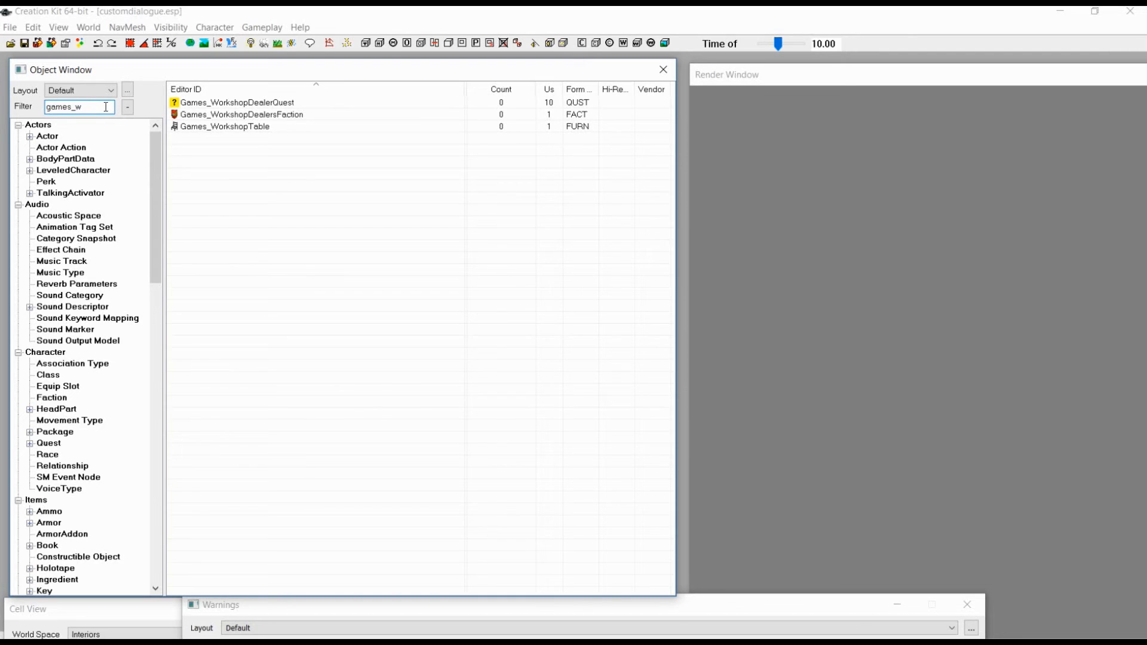
double_click(105, 107)
List the Furniture objects under WorldObjects and filter them by *work*g.
drag(153, 195, 195, 506)
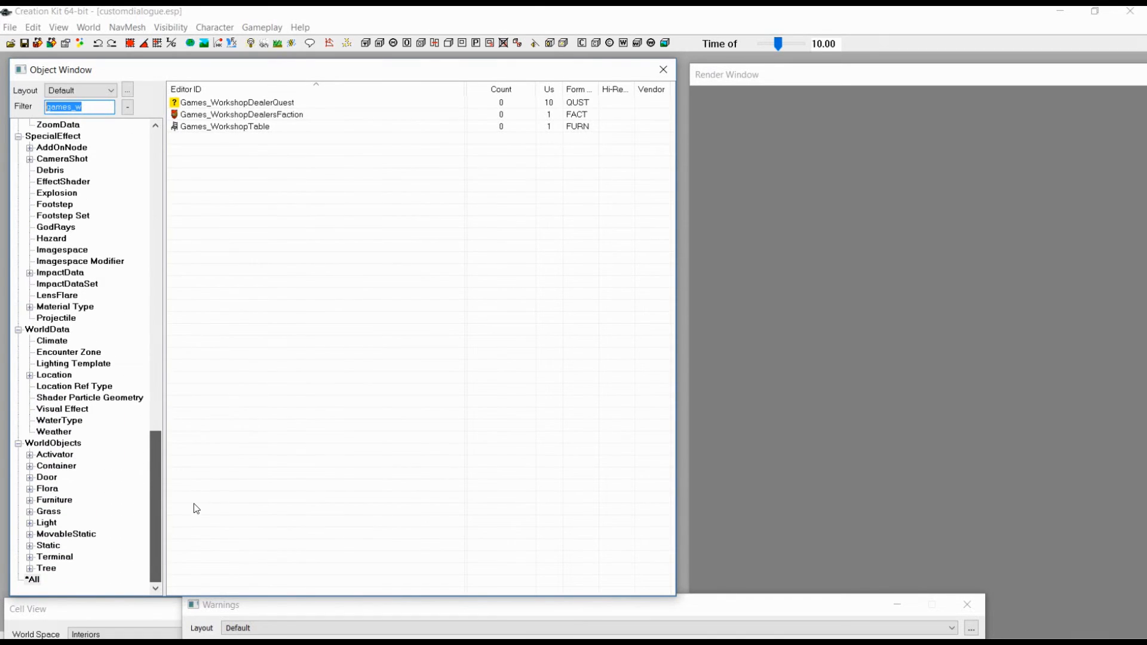
click(65, 502)
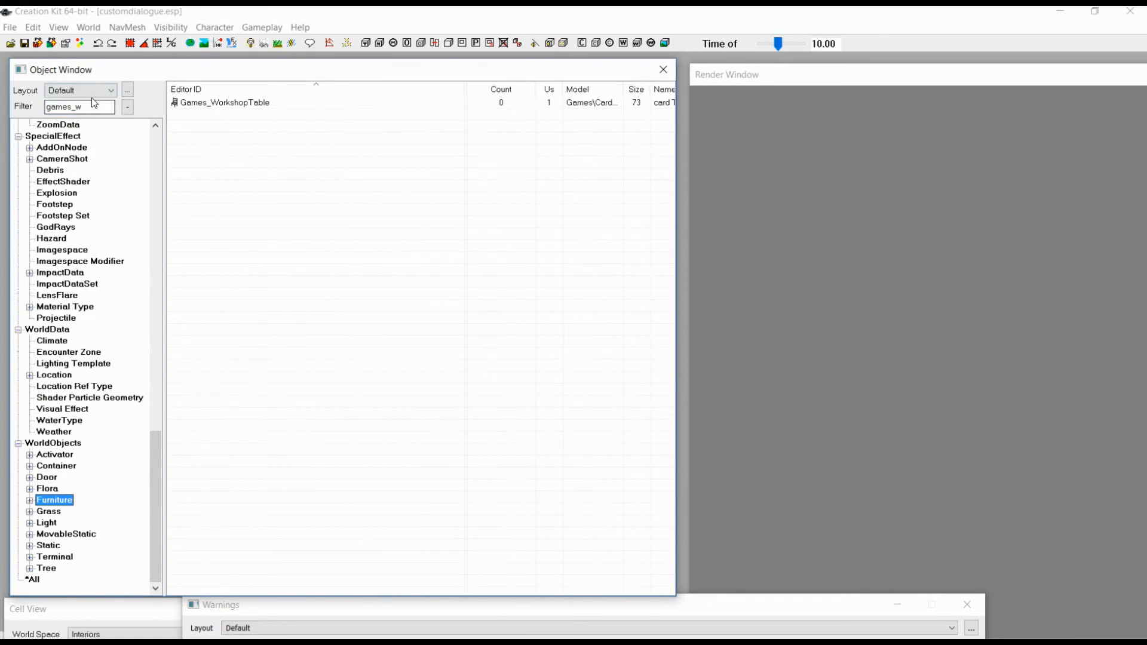
drag(82, 109, 59, 110)
key(BackSpace)
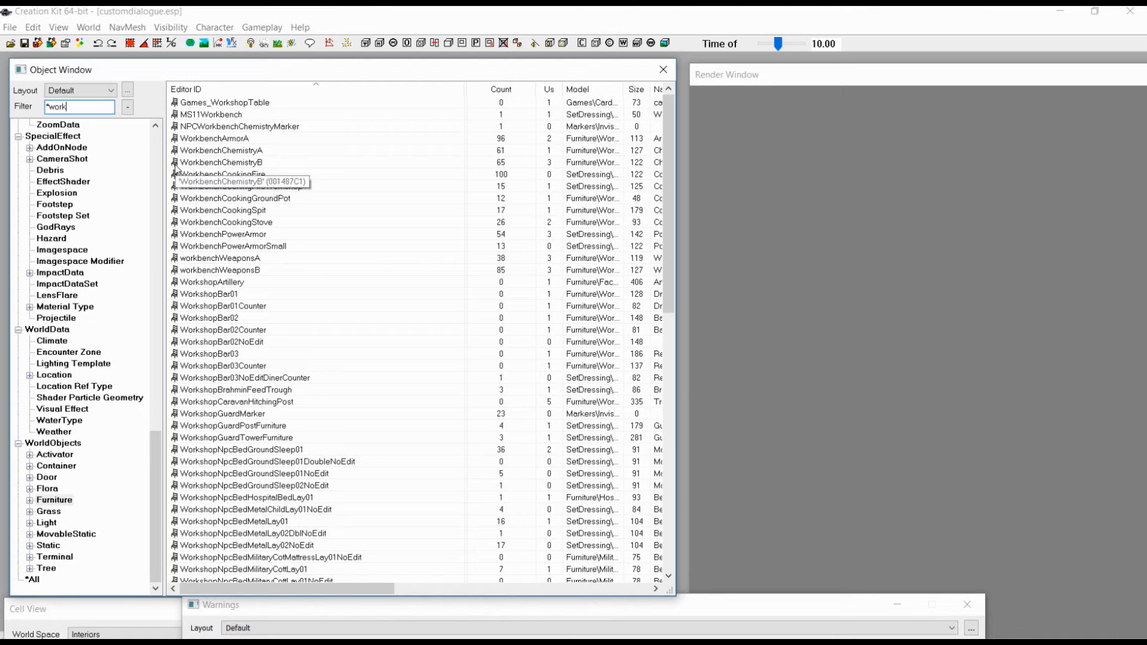
text(g)
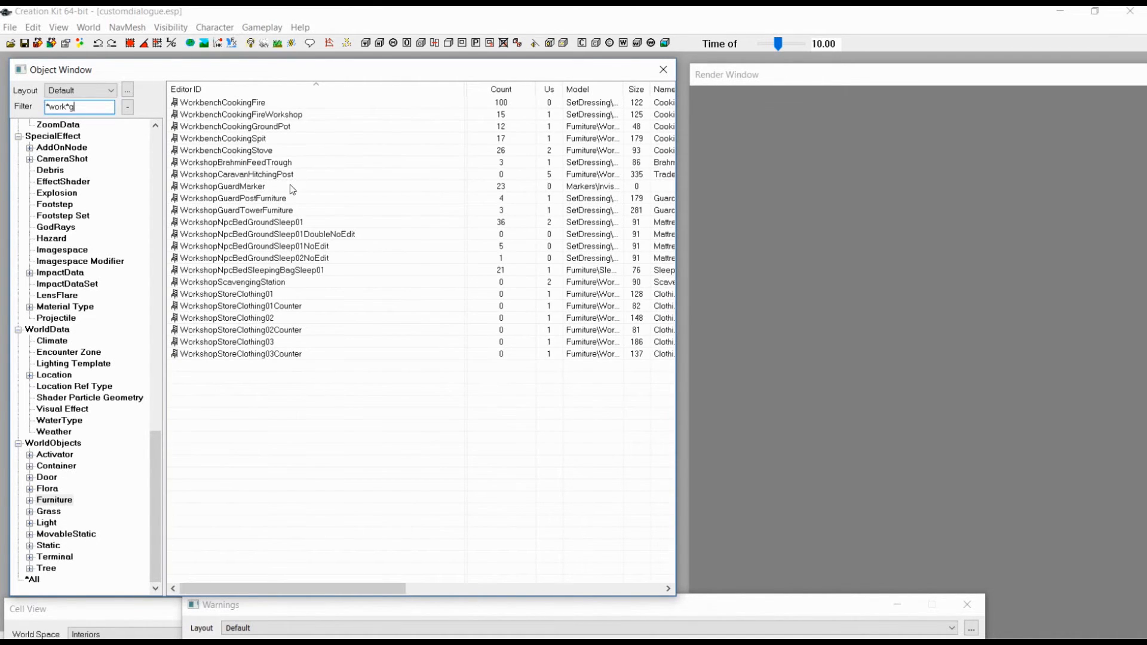
Examine the settings and model of WorkshopGuardPostFurniture and close its record.
click(284, 198)
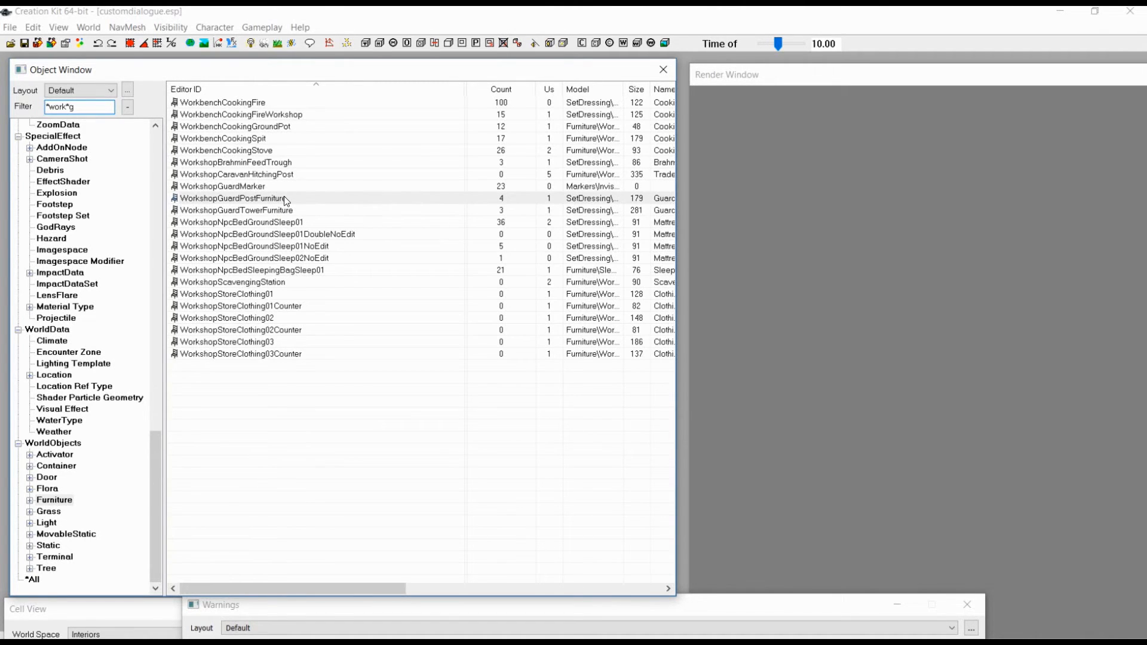
double_click(285, 198)
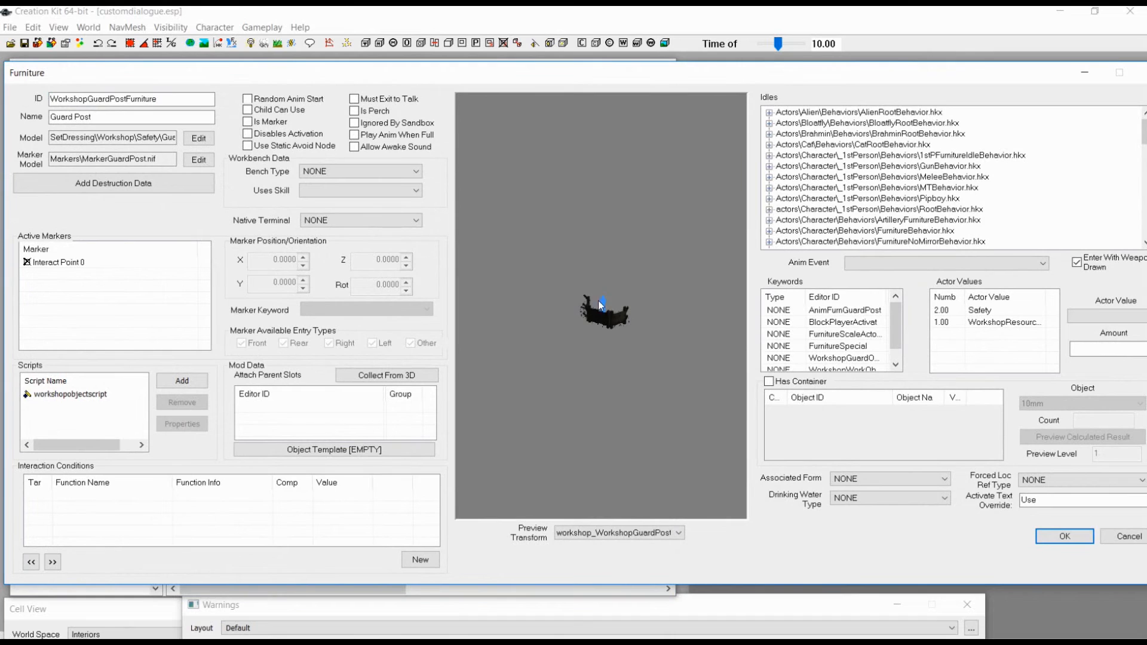
drag(849, 78, 784, 96)
click(1086, 86)
Duplicate WorkshopGuardPostFurniture and open the copy for editing.
click(281, 199)
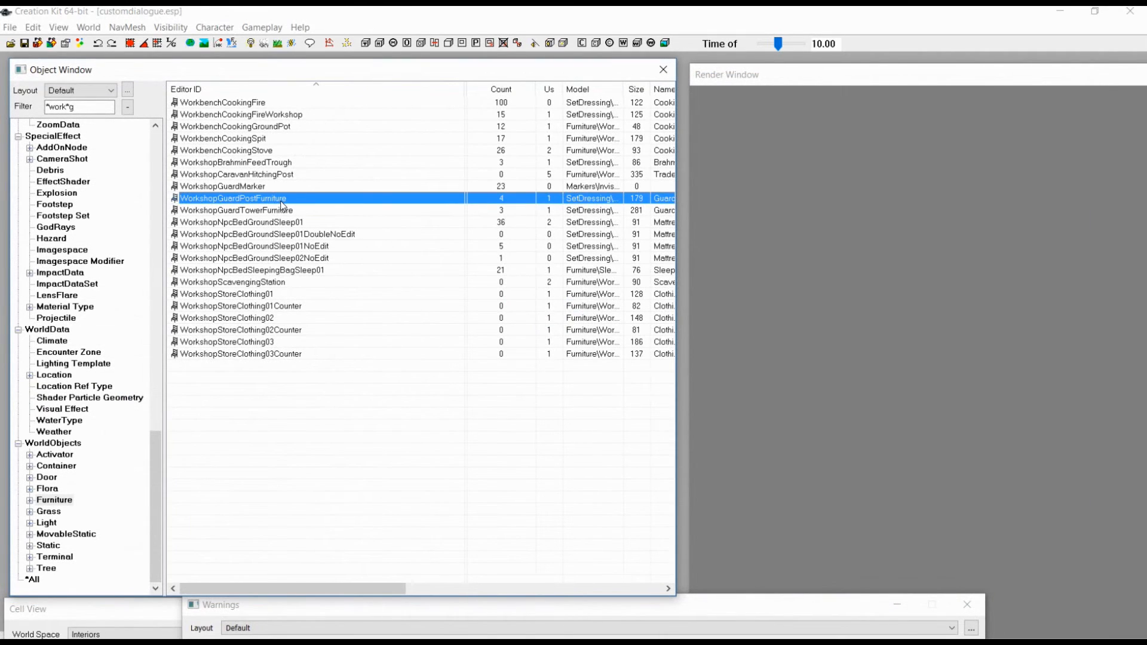
click(281, 200)
right_click(282, 200)
right_click(295, 200)
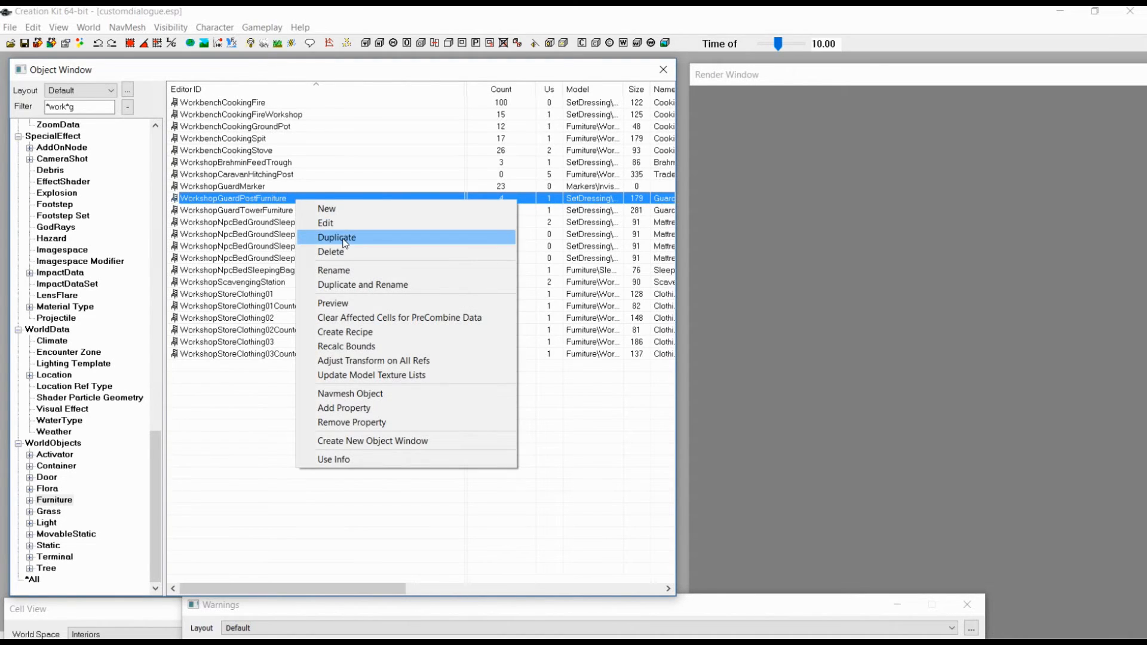
click(328, 236)
right_click(295, 212)
click(323, 233)
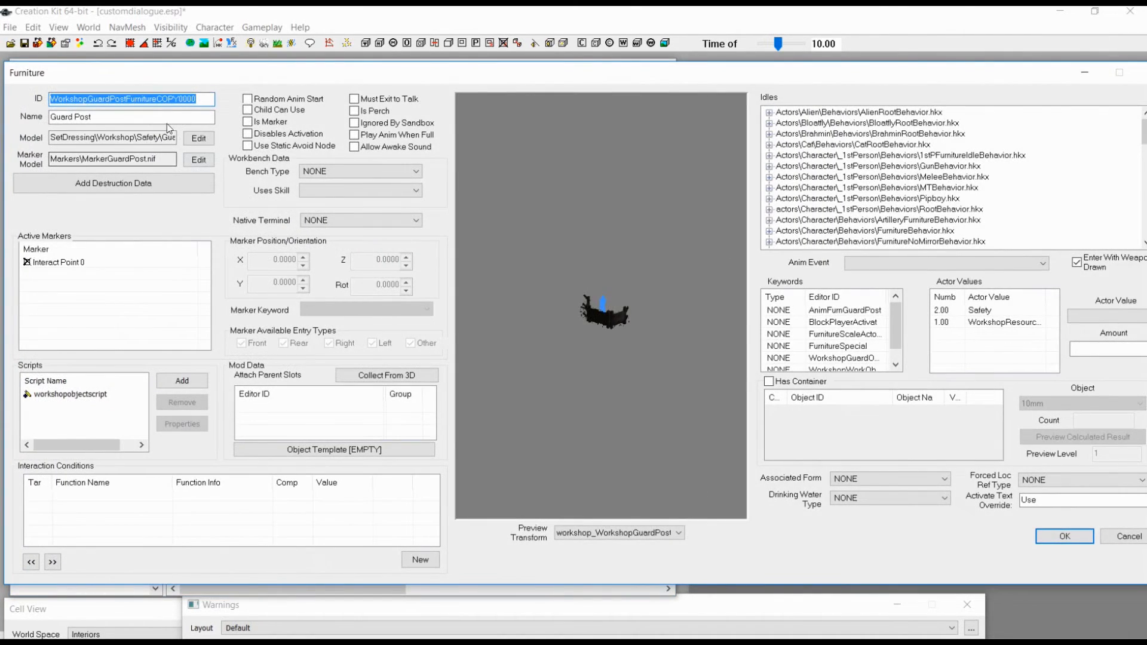
Set the copied guard post's ID to Tut_workshopguardcustom and its name to Custom Guard Post.
text(Tut_workshopguardcustom)
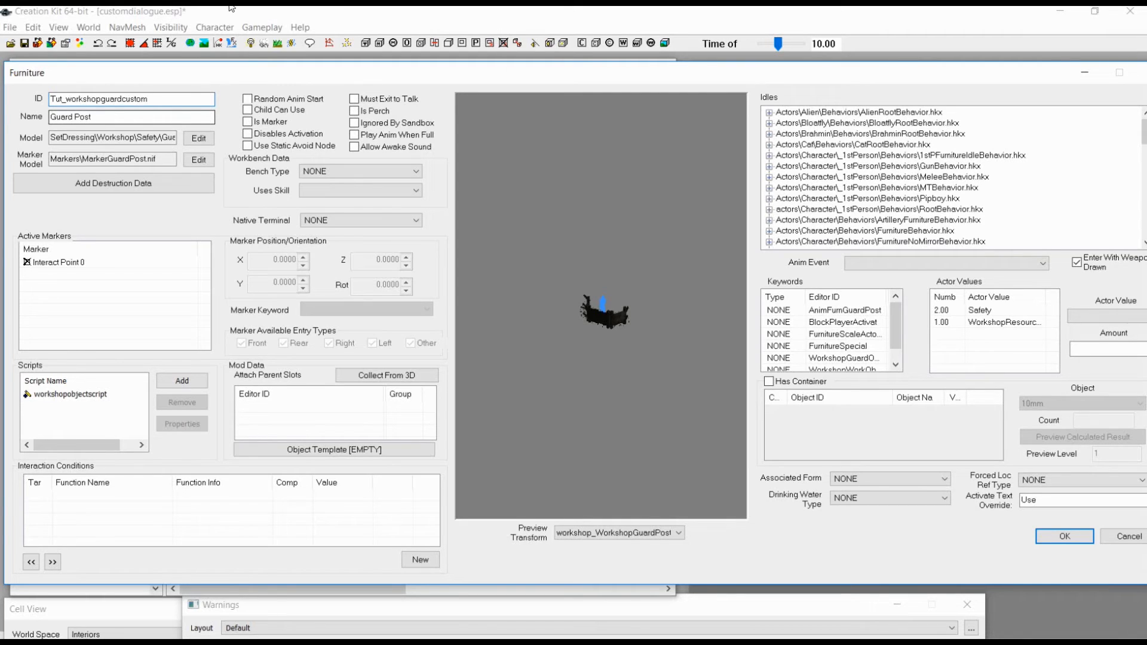
click(51, 116)
text(C)
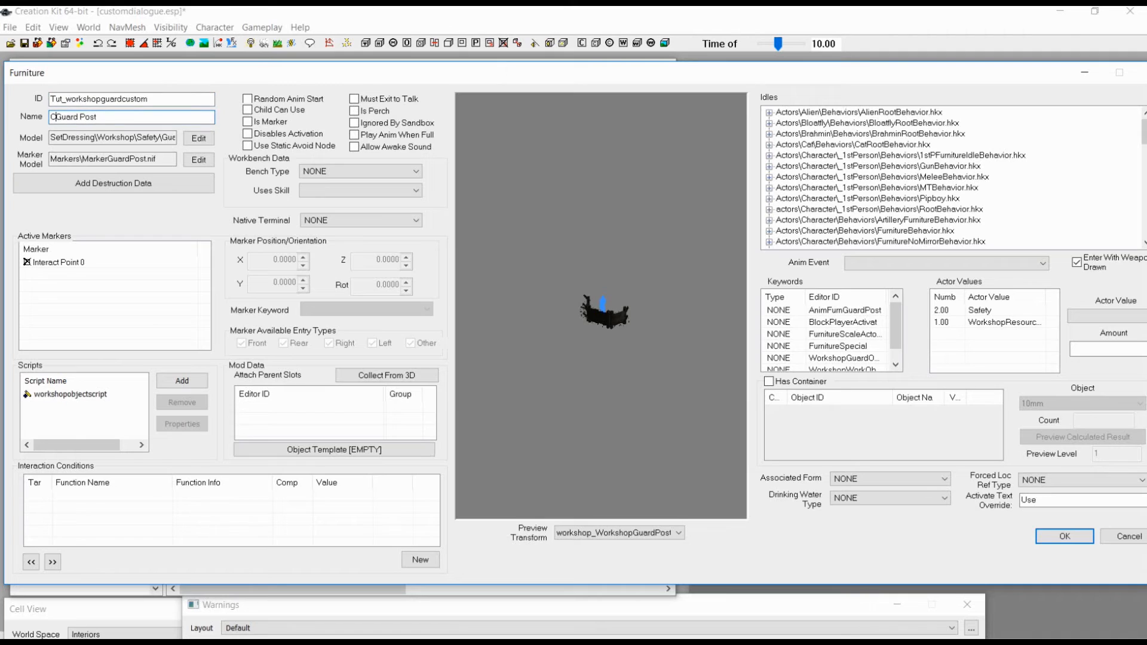
text(ustom)
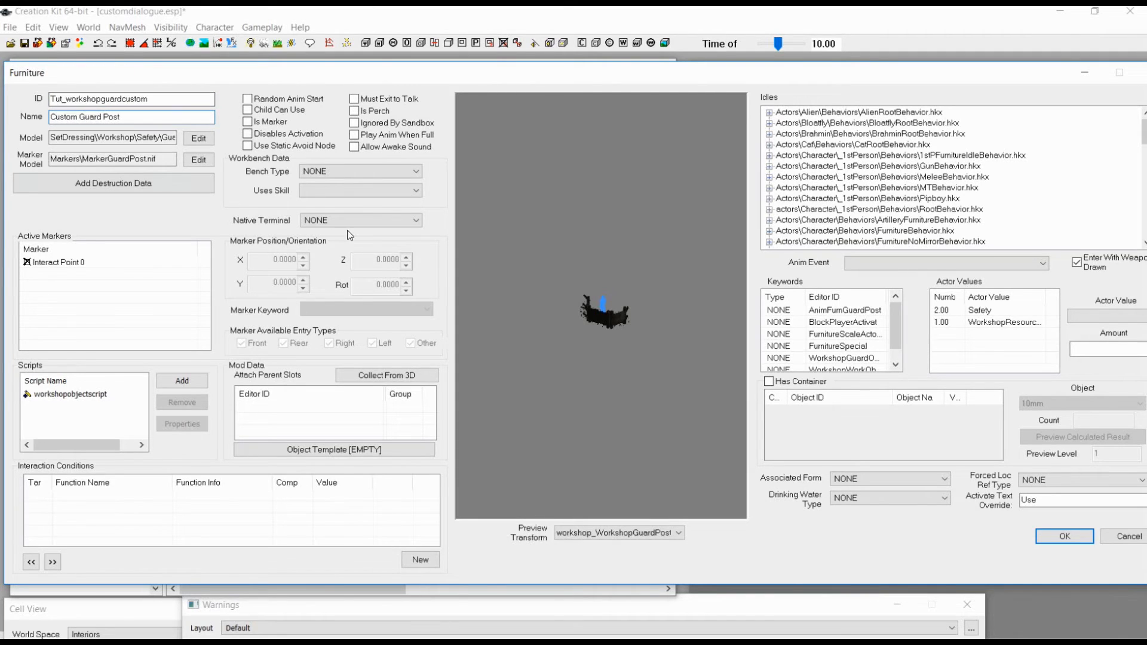
Check the Custom Guard Post's preview and keywords and remove workshopobjectscript from its scripts.
scroll(601, 325, up, 5)
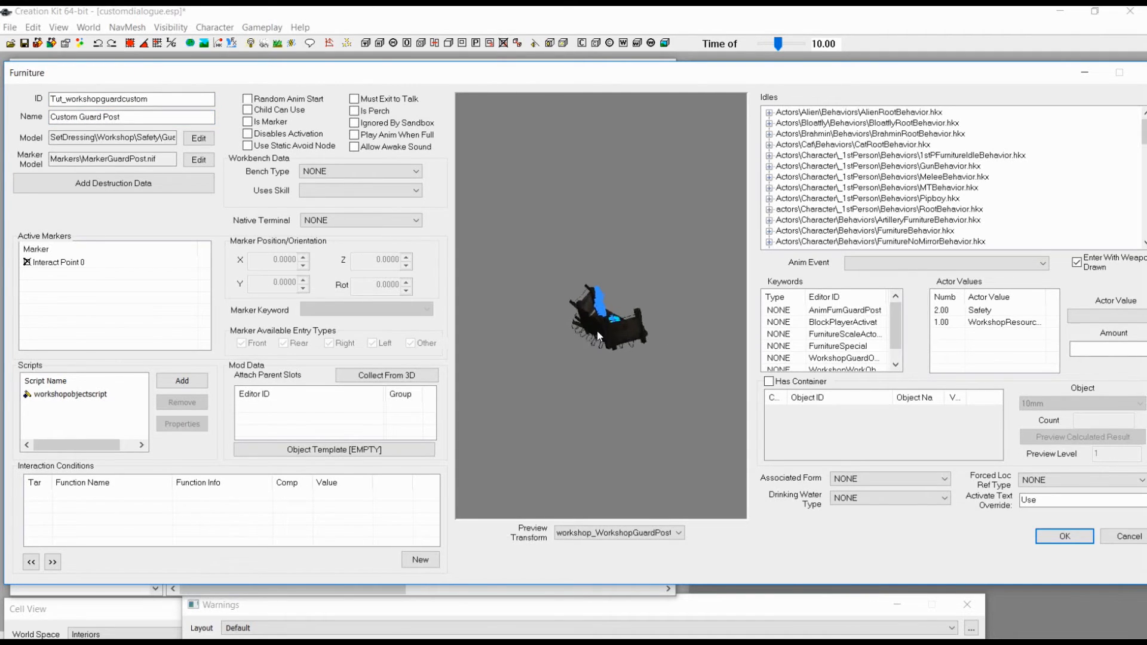
mouse_move(559, 412)
mouse_down()
mouse_move(607, 326)
mouse_move(615, 245)
mouse_move(655, 296)
mouse_move(587, 371)
mouse_up()
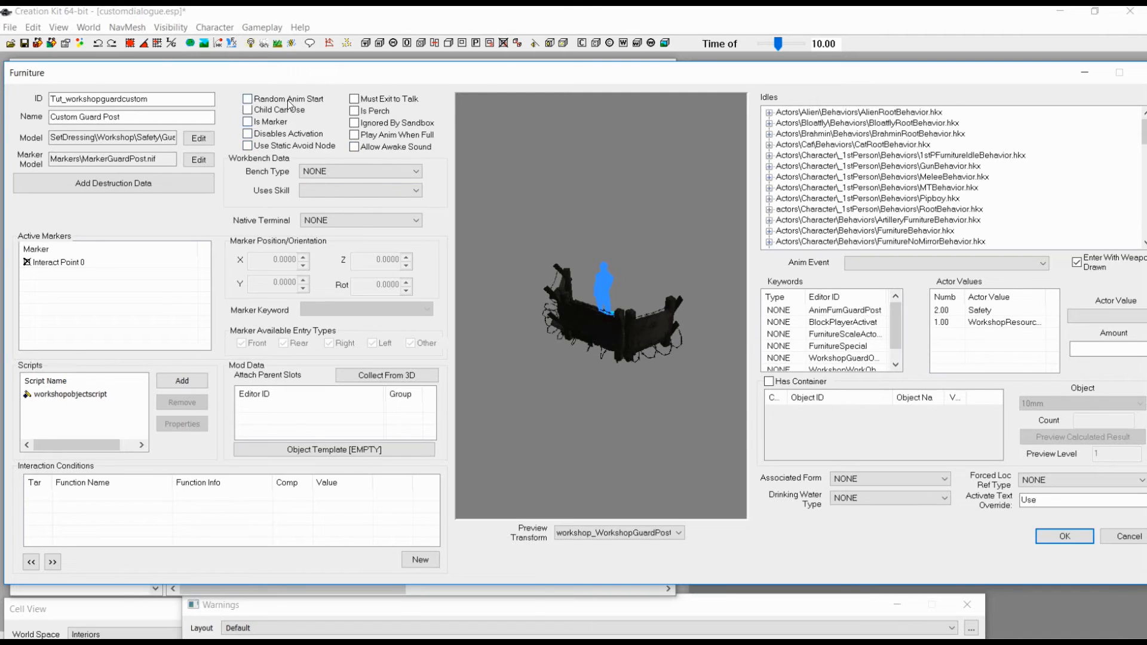
drag(552, 281, 628, 299)
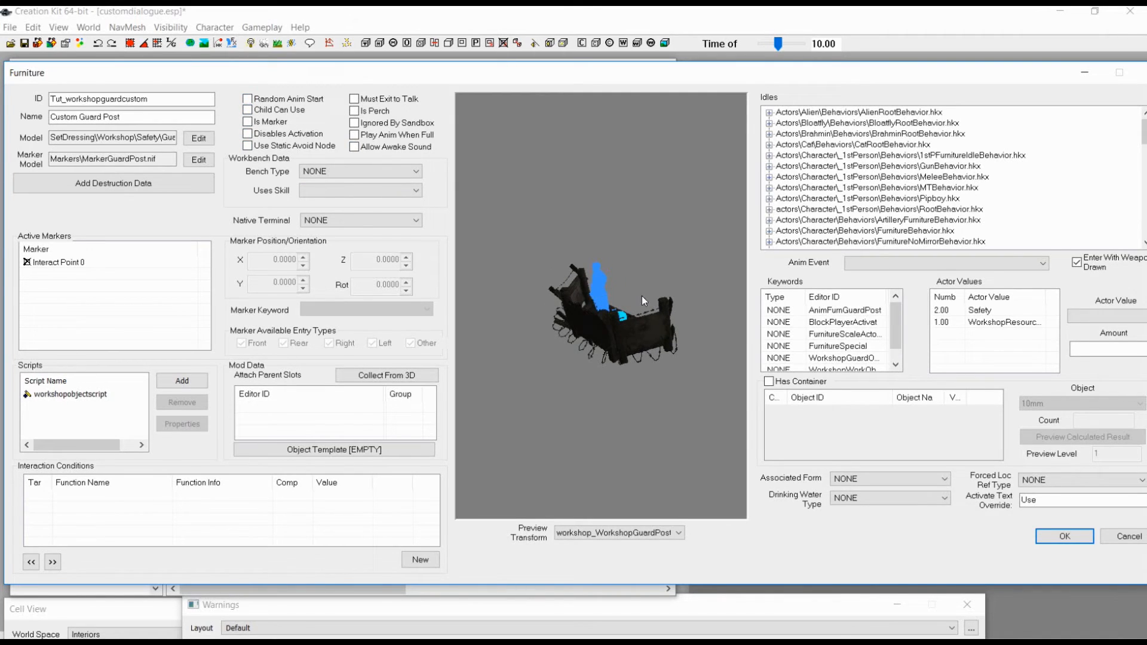
scroll(896, 344, down, 1)
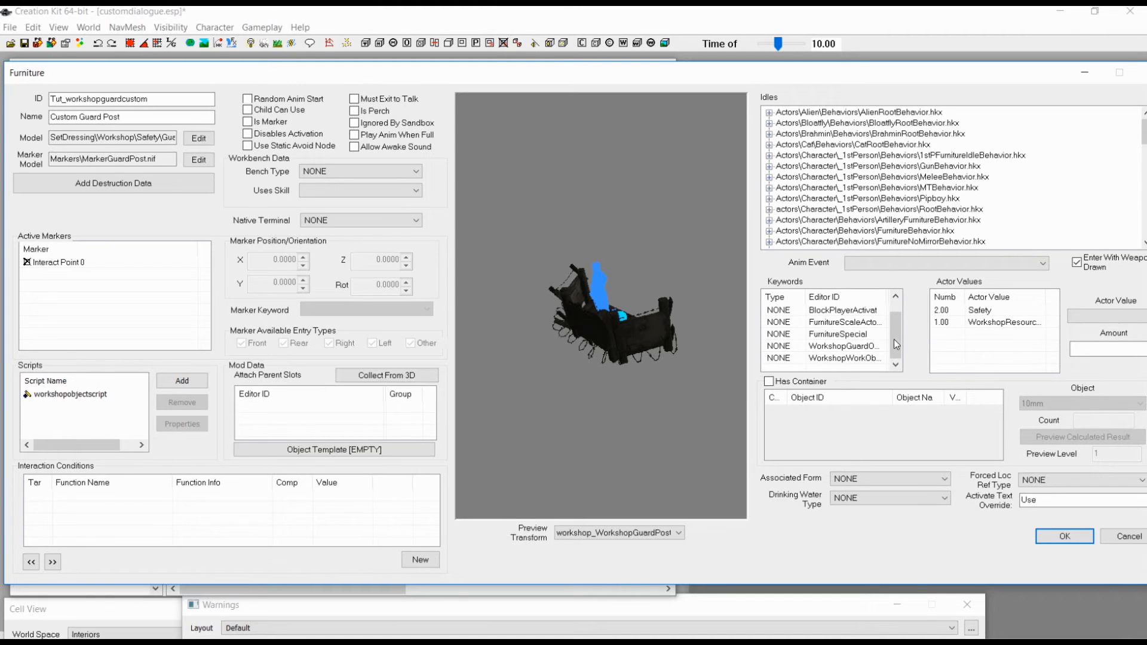
click(106, 396)
click(182, 403)
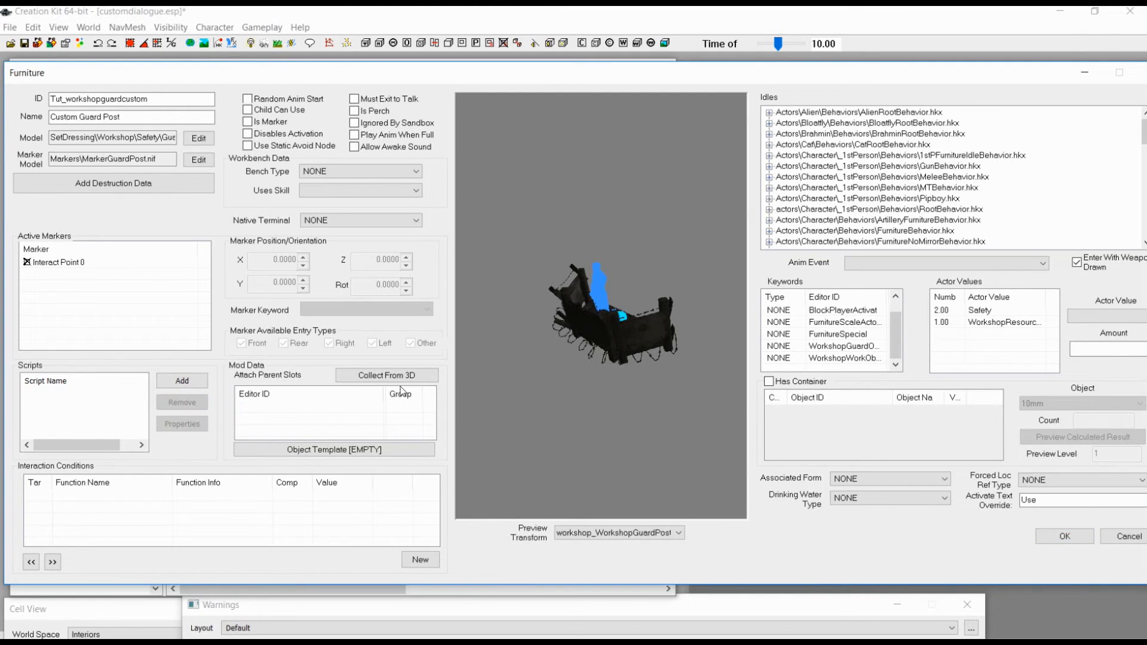
Check the Custom Guard Post's preview and keywords and save the record under its new ID as a new form.
drag(622, 292, 697, 357)
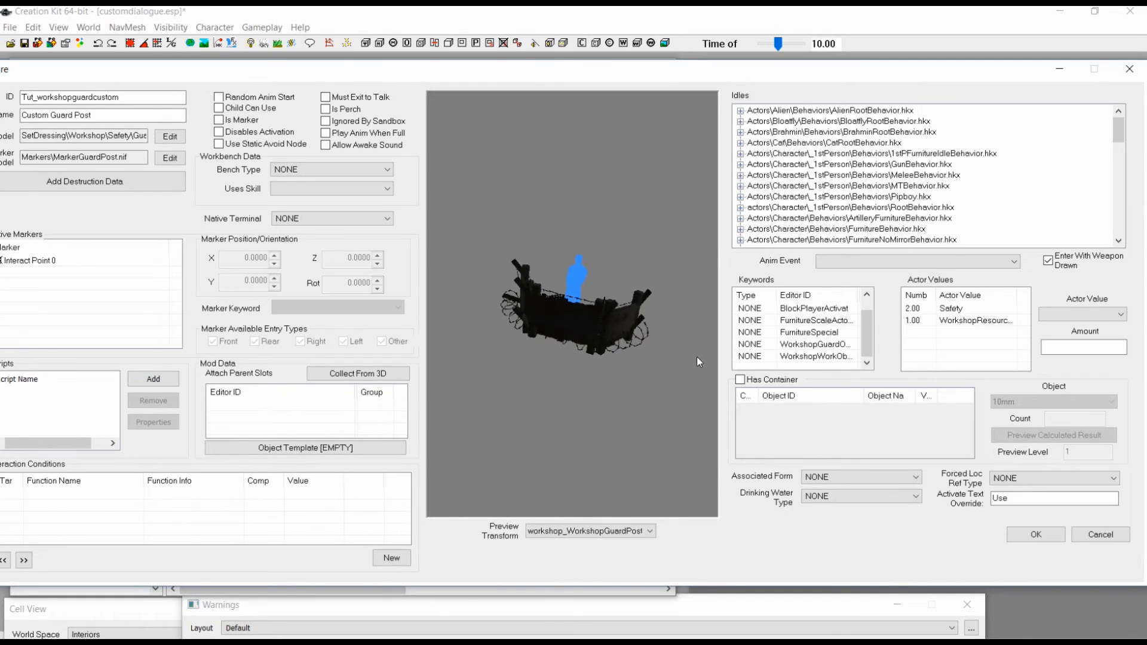
drag(539, 282, 573, 299)
drag(873, 327, 866, 317)
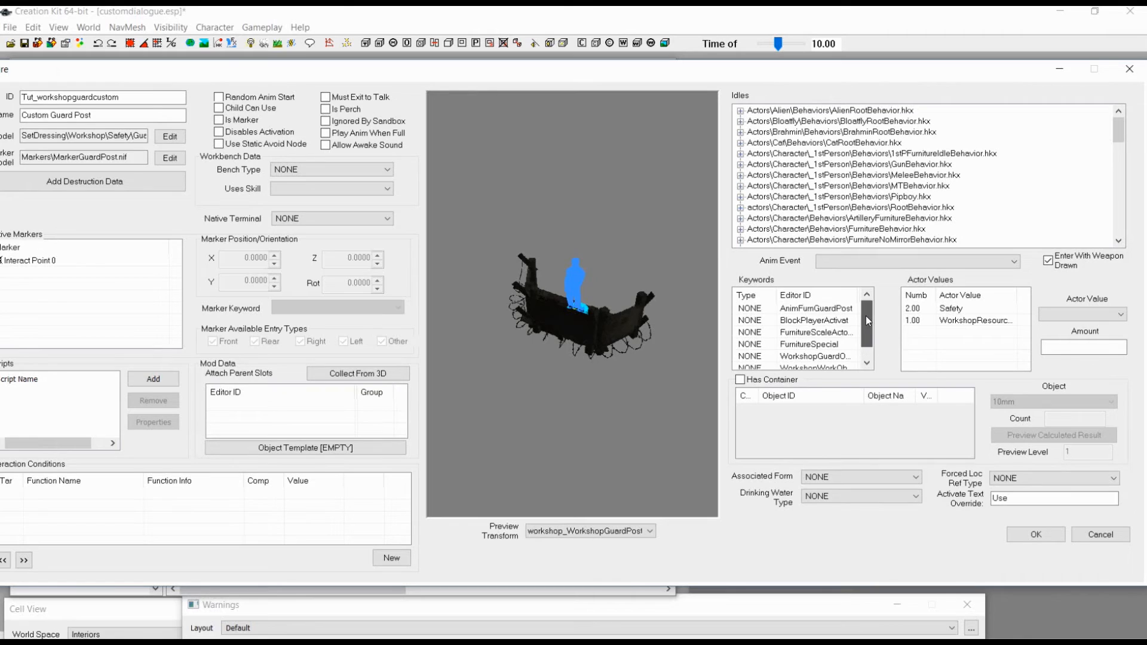
scroll(861, 335, down, 1)
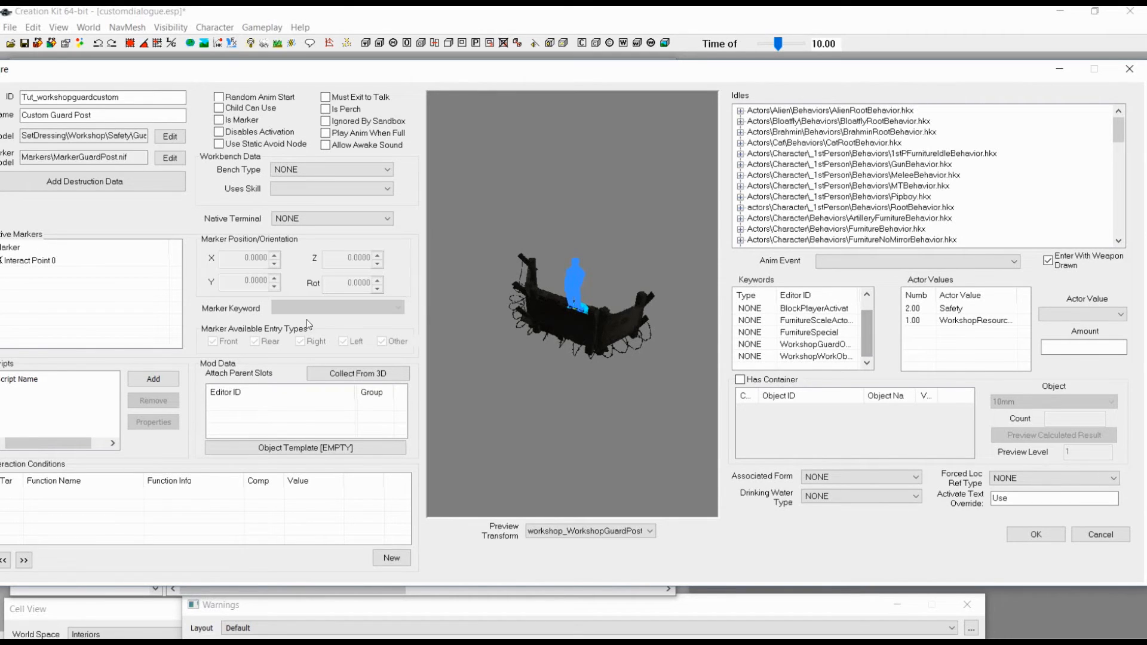
drag(377, 77, 407, 76)
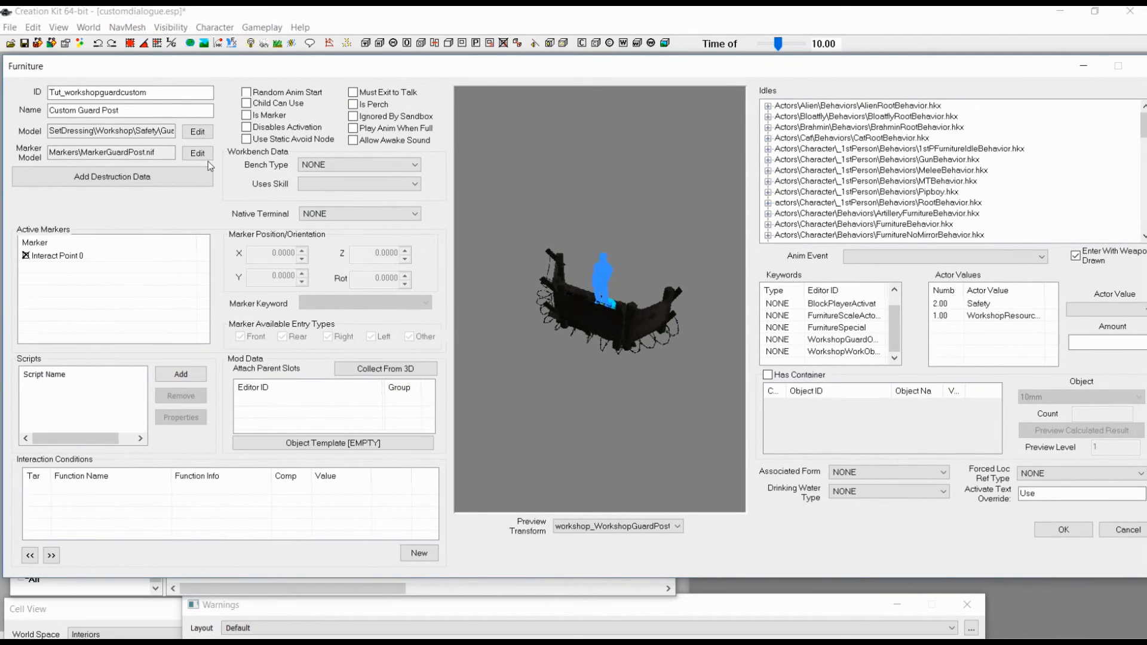
drag(547, 76, 470, 86)
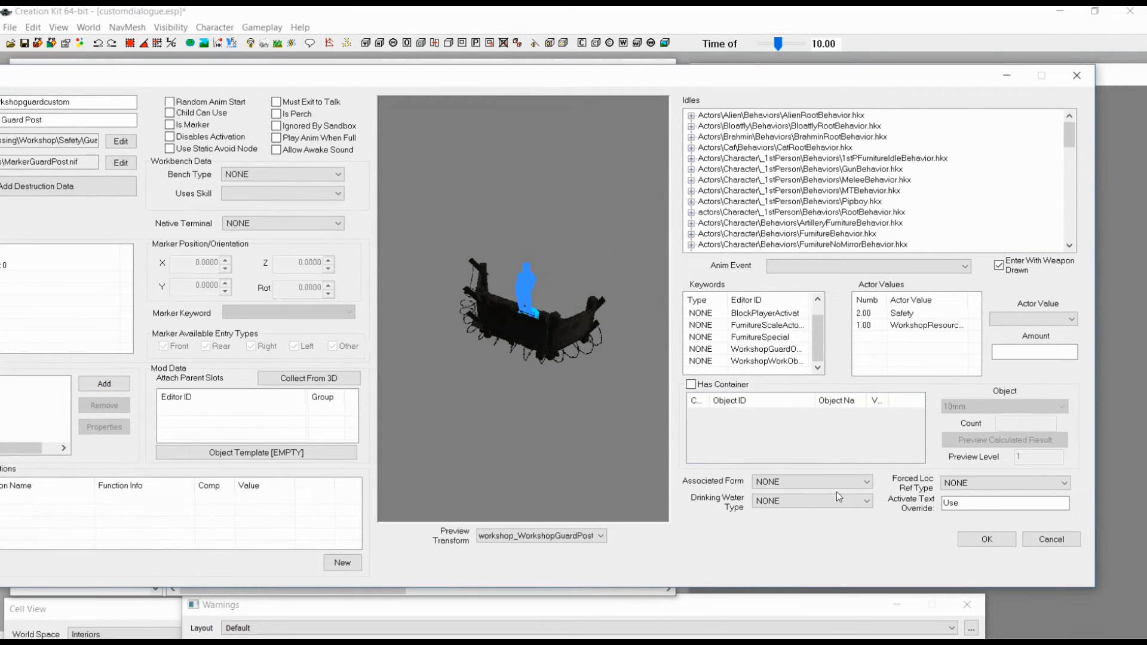
click(987, 539)
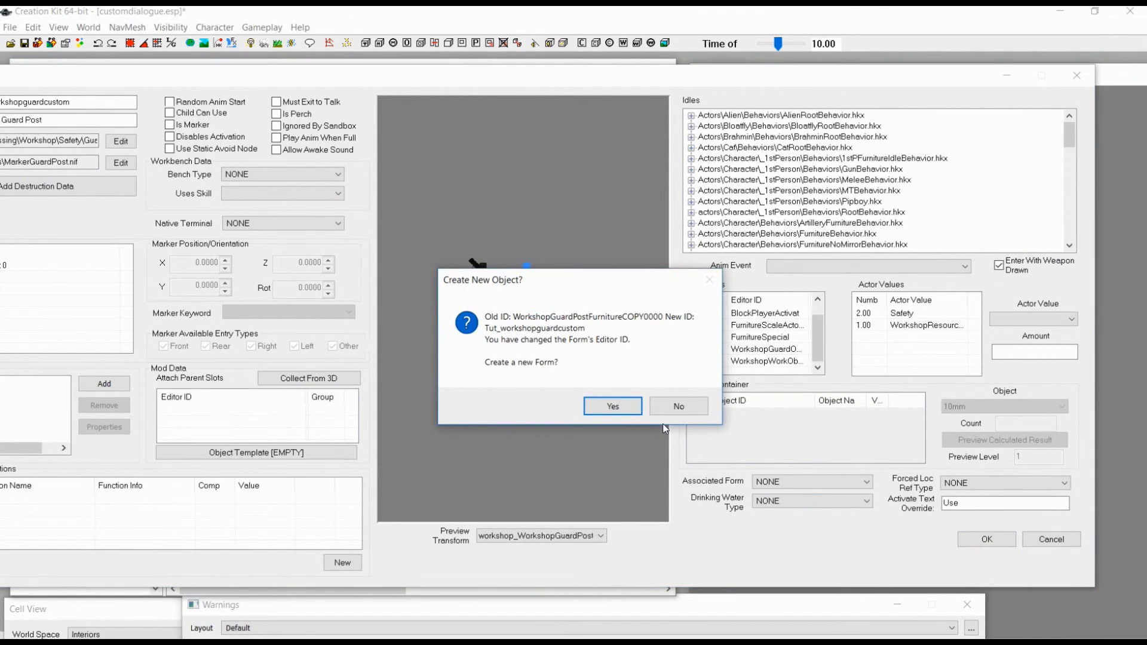
click(613, 406)
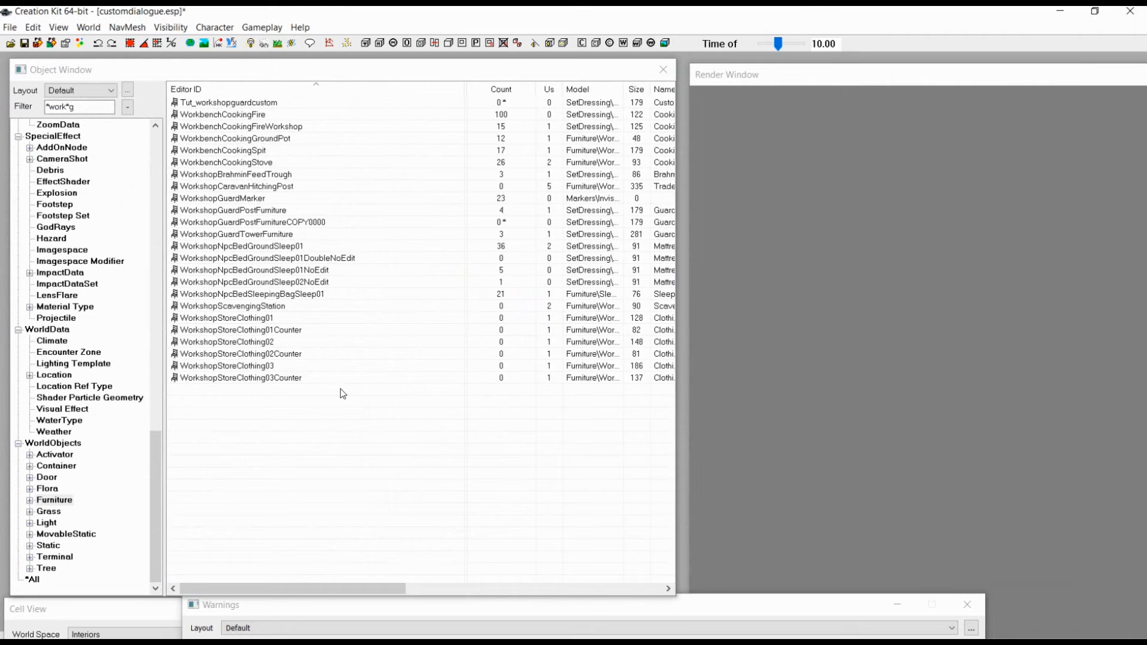
Delete the leftover WorkshopGuardPostFurnitureCOPY0000 record from the furniture list.
right_click(315, 225)
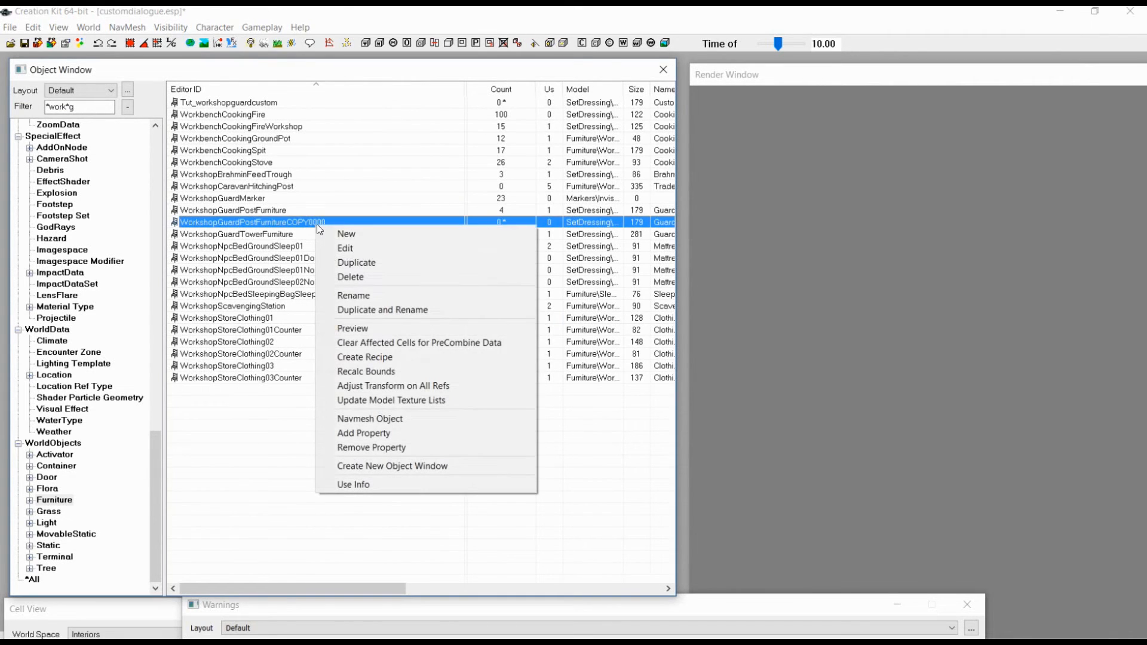
click(351, 276)
click(620, 383)
Filter the object list by tut_ to check the Tut_workshopguardcustom record, and save the plugin.
drag(92, 108, 42, 109)
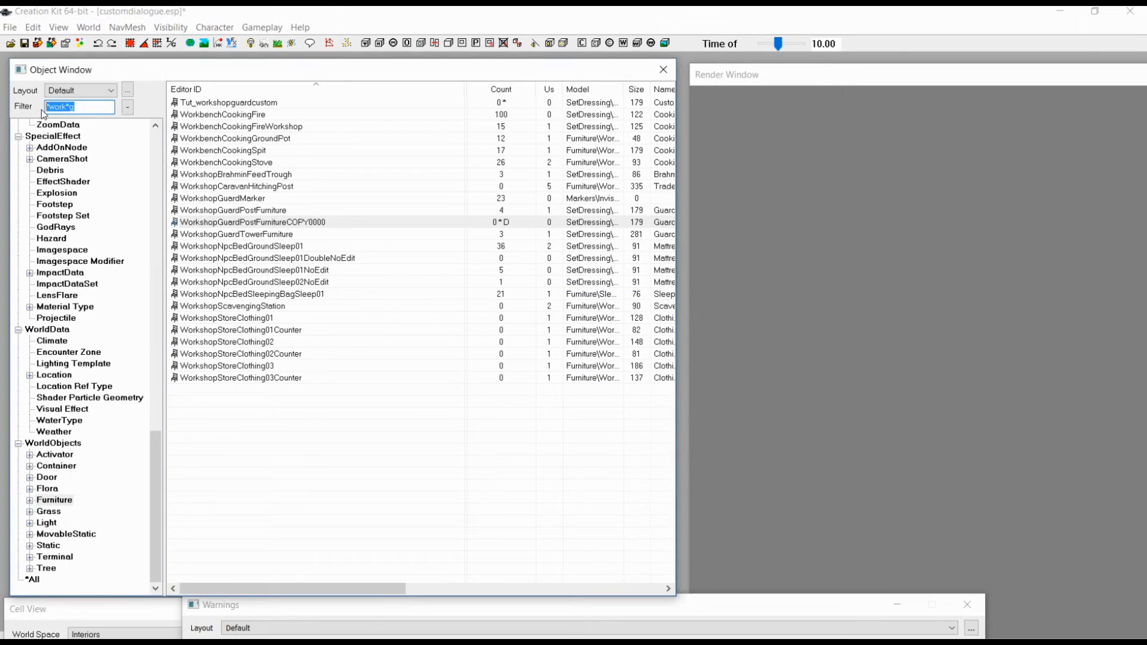
text(tut_)
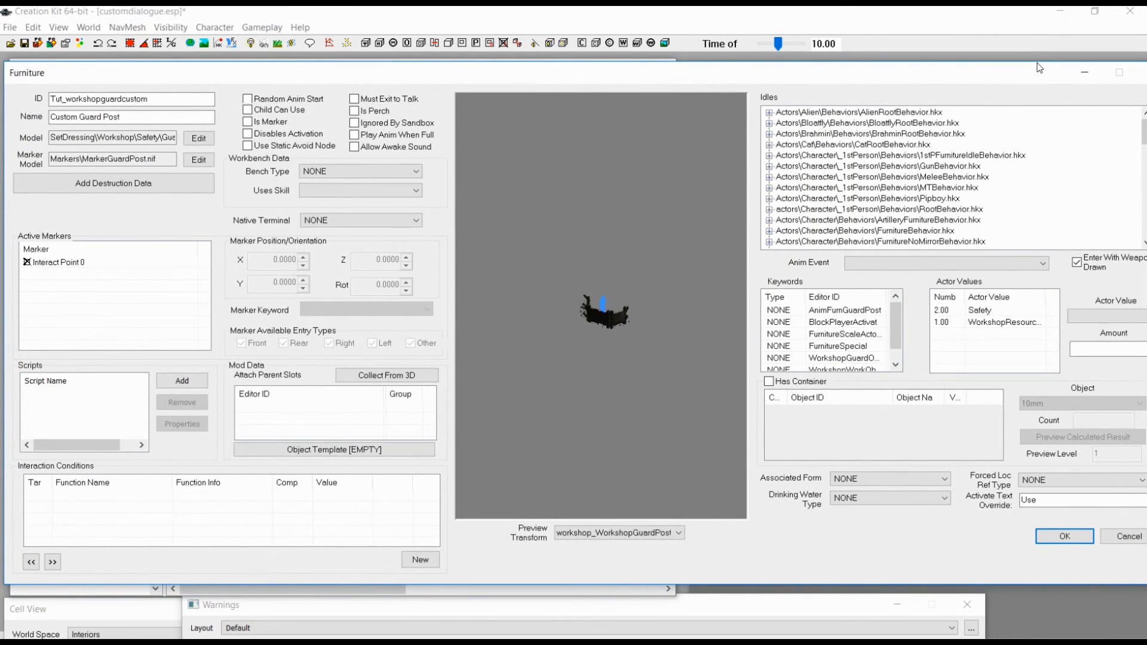
drag(1037, 71, 994, 78)
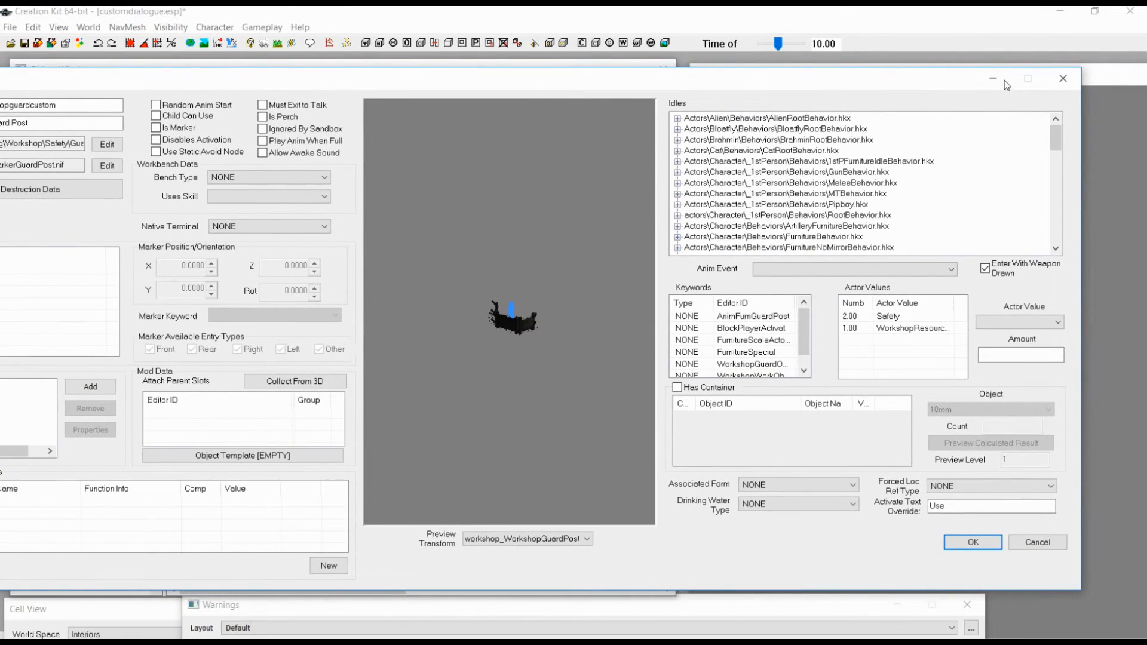
click(1053, 78)
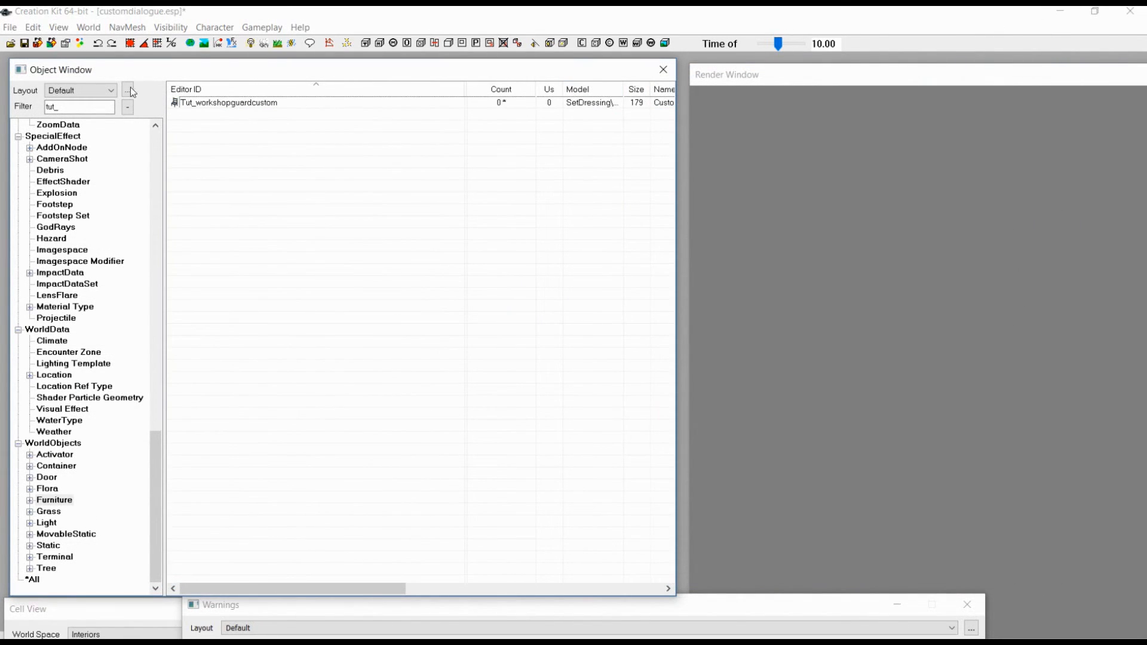
click(24, 44)
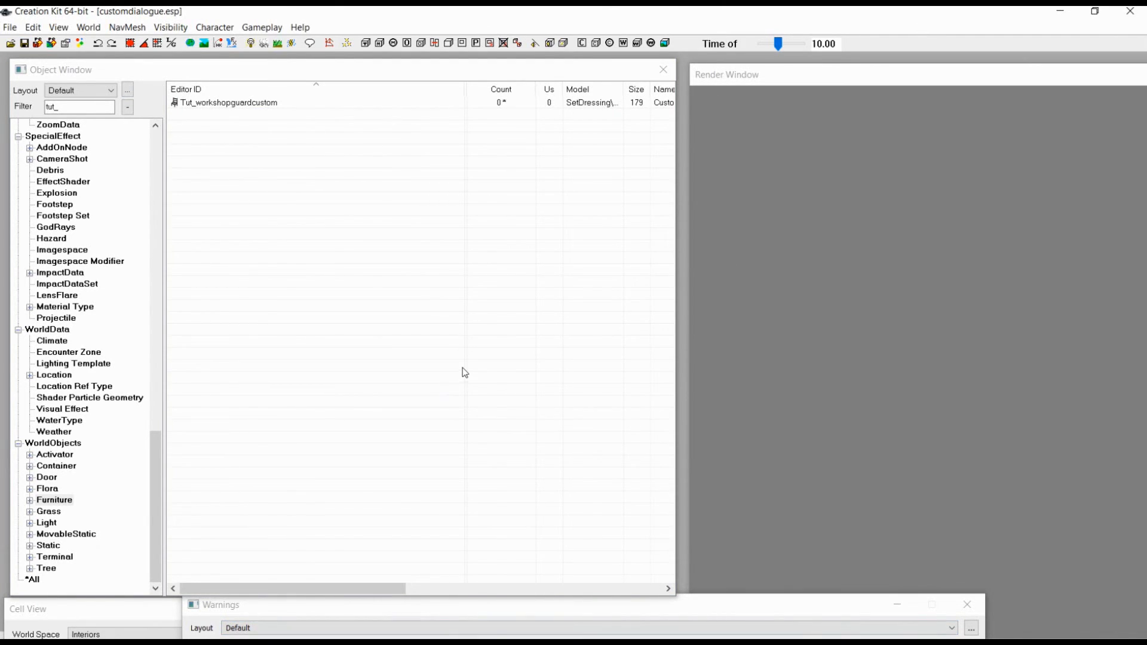
Switch to the browser and review the Custom Settler Dialogue-Script Resource and Tutorial page on Nexus Mods.
key(alt+Tab)
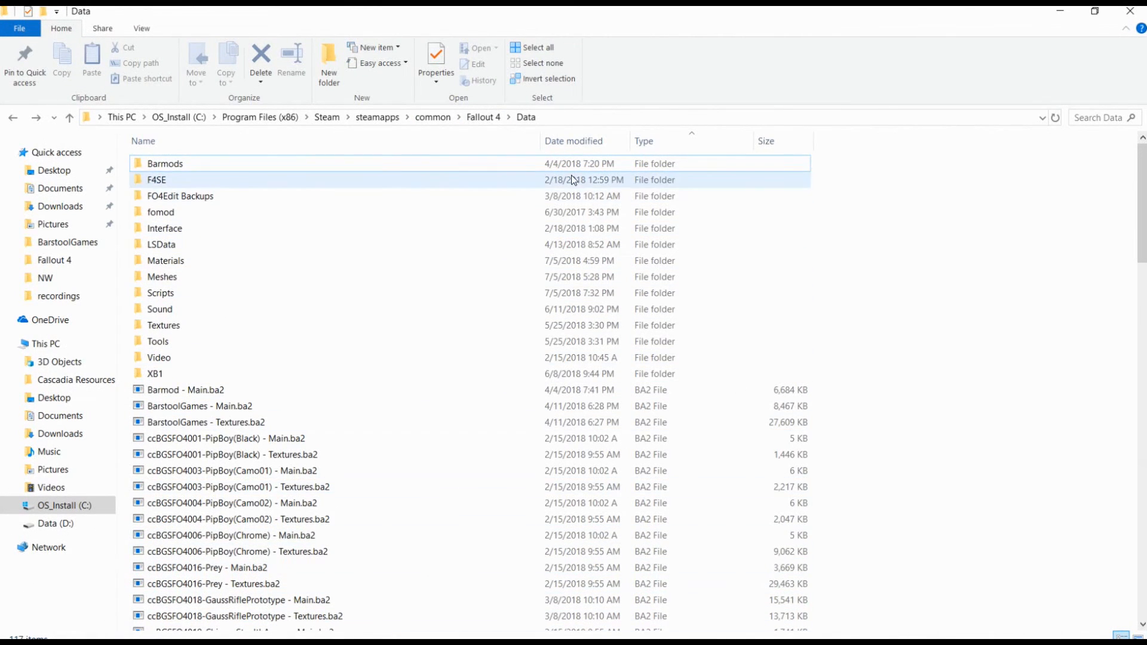
key(alt+Tab)
key(alt+Tab)
key(alt+Tab)
key(alt+Tab)
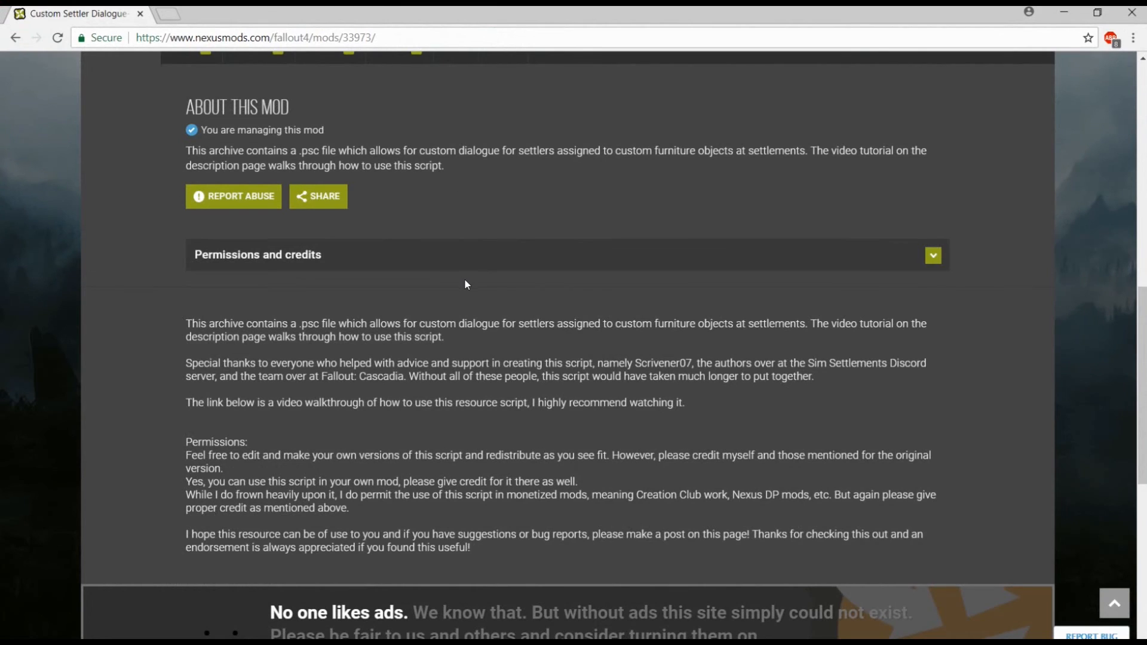
scroll(467, 329, up, 5)
scroll(502, 380, down, 5)
scroll(529, 379, up, 6)
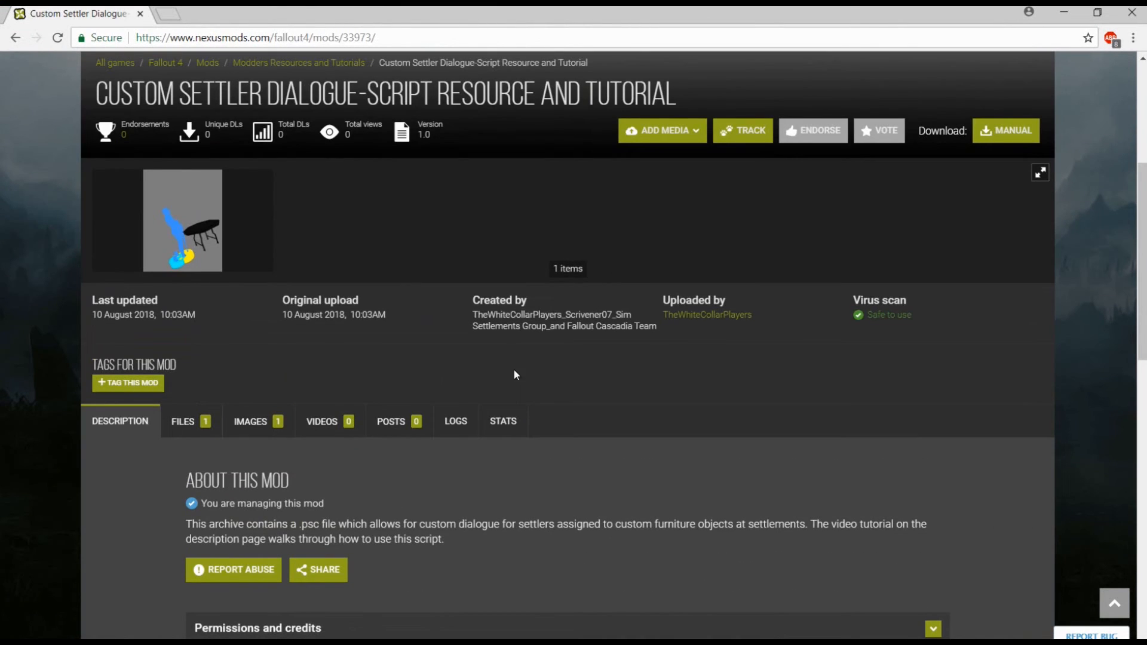
scroll(525, 381, down, 3)
scroll(483, 372, up, 3)
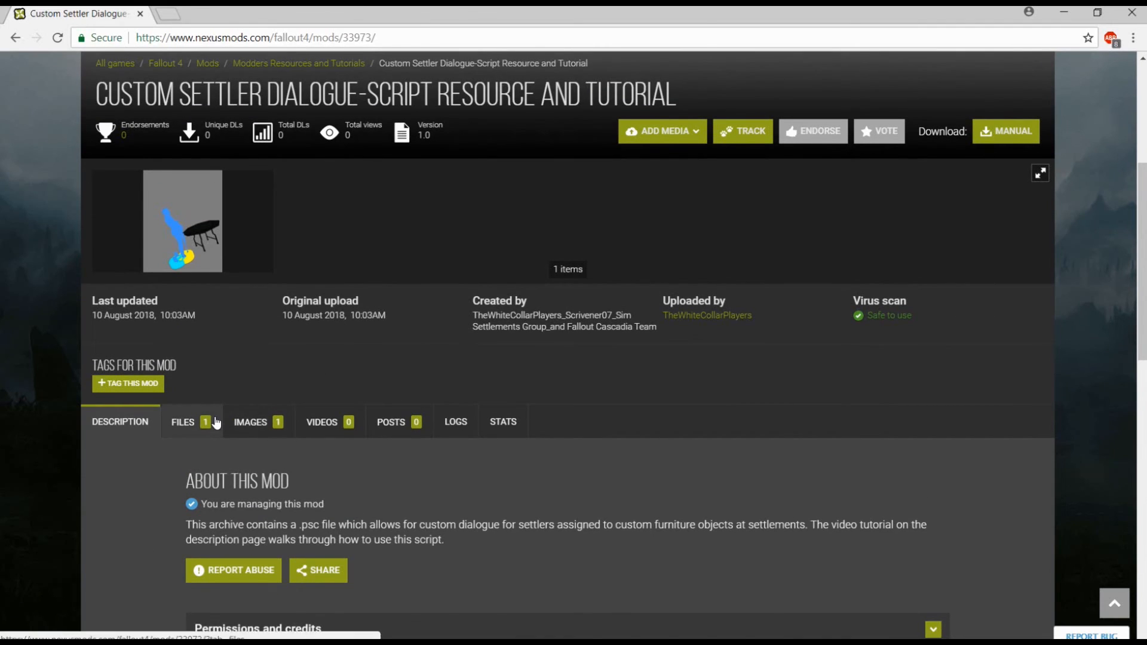
Download the main file Script Resource-Custom Settler Dialogue manually from the mod's files.
click(216, 423)
scroll(275, 305, down, 5)
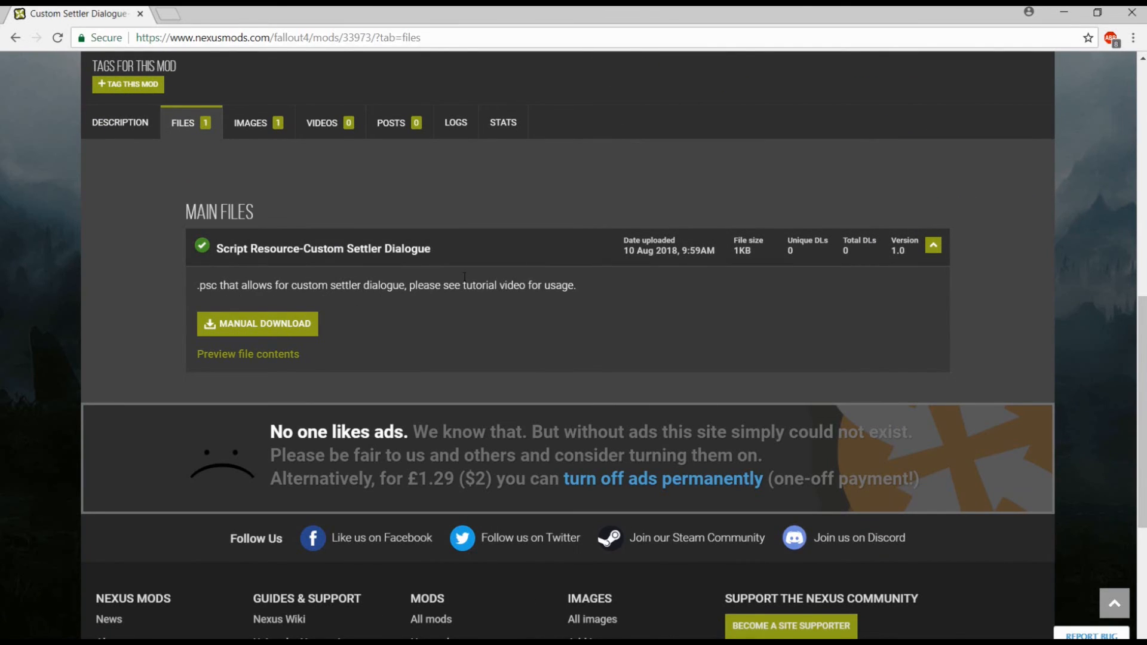
click(314, 324)
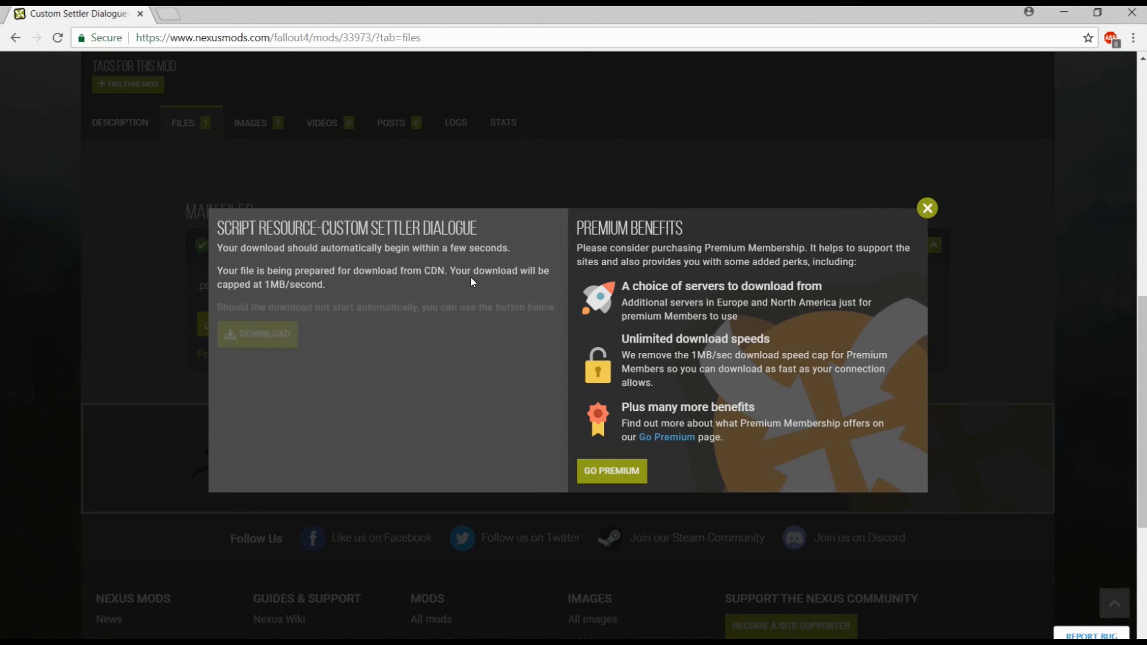
scroll(488, 405, up, 1)
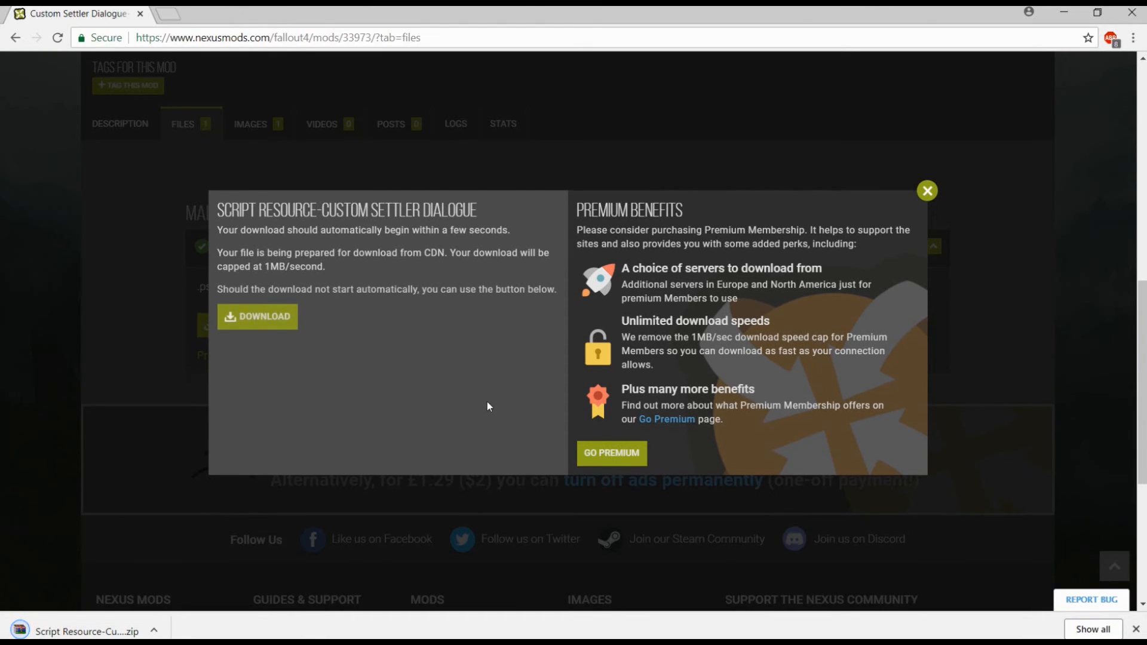
scroll(488, 406, down, 2)
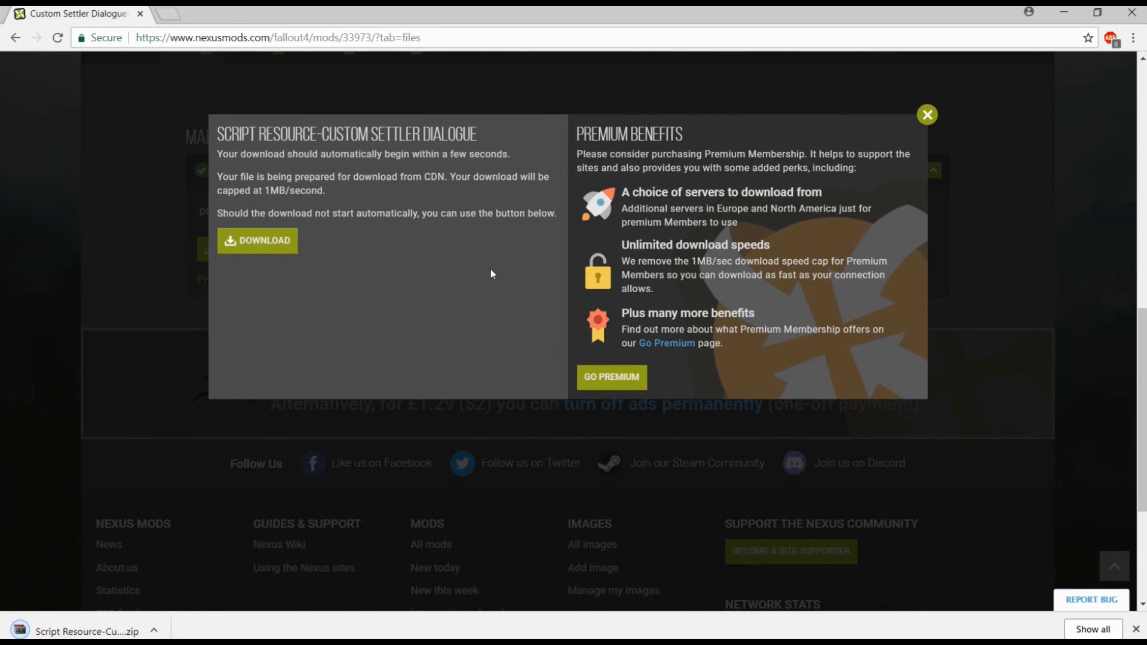
scroll(489, 269, up, 2)
scroll(481, 325, down, 1)
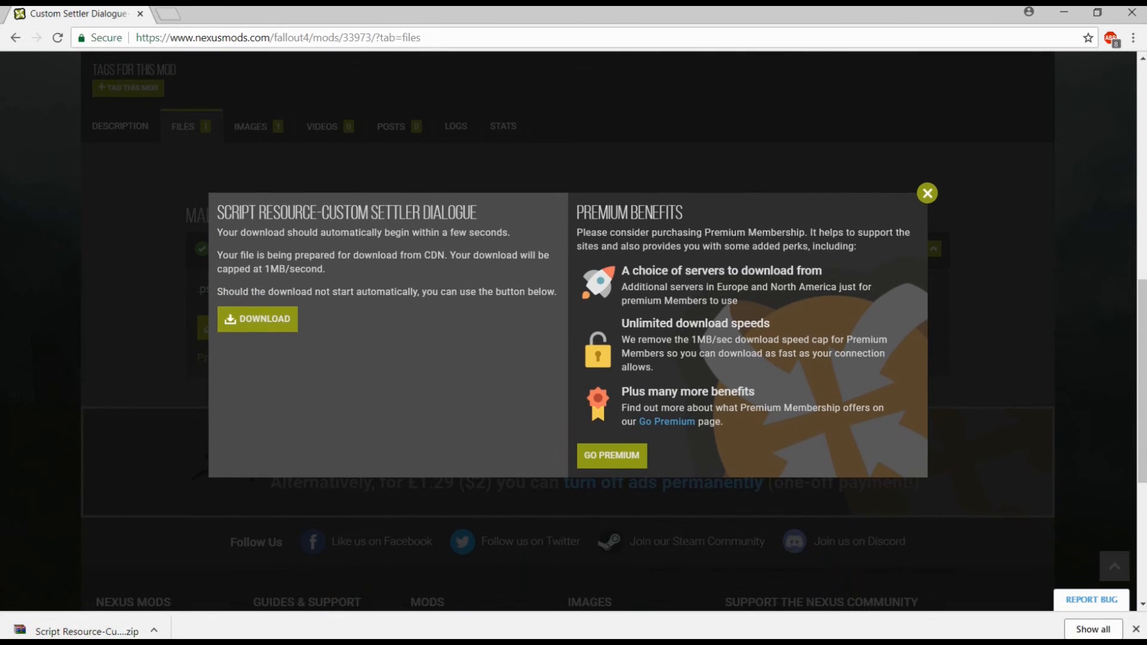
Switch to File Explorer, open the Script Resource-Custom Settler Dialogue zip from Downloads in WinRAR and dismiss the licence reminder.
key(alt+Tab)
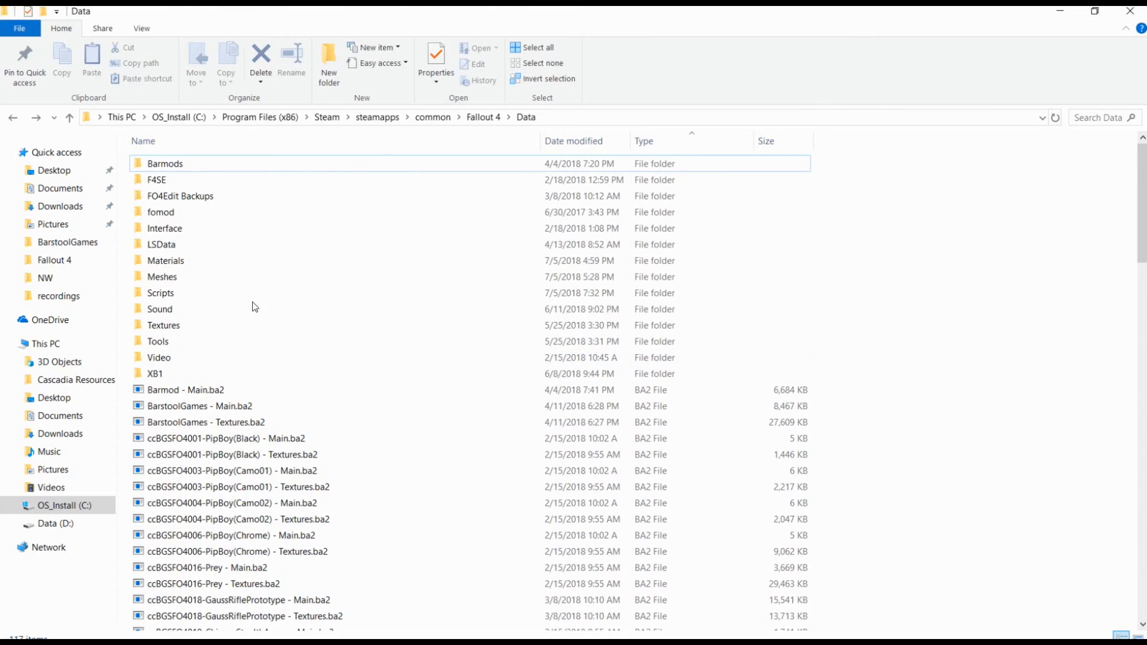
click(46, 207)
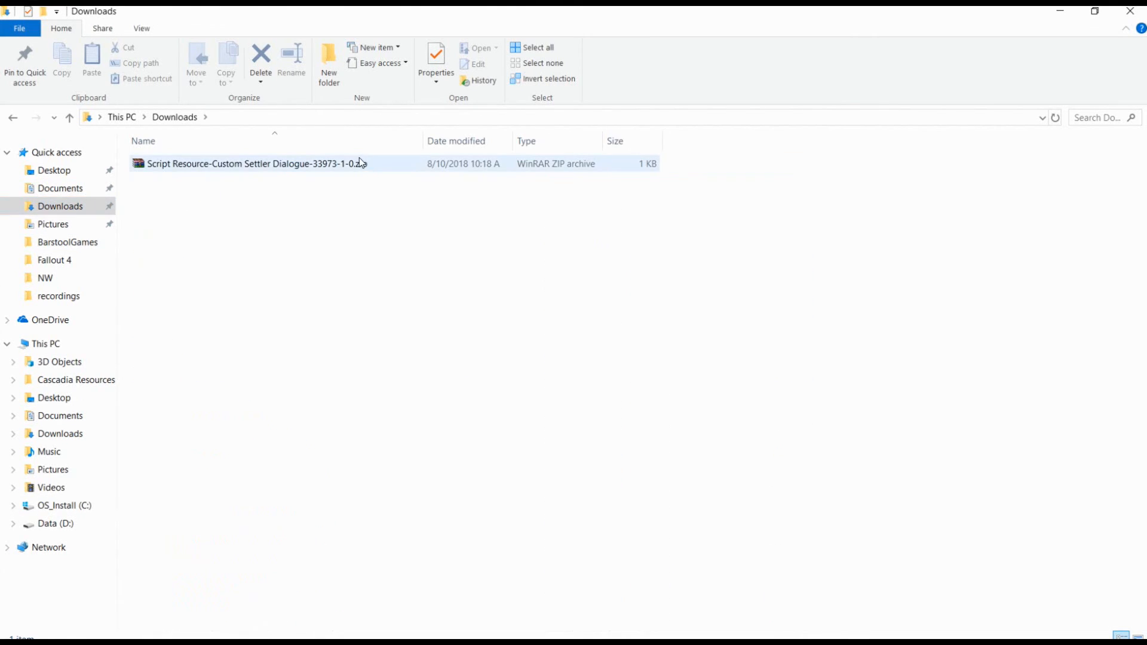
double_click(341, 164)
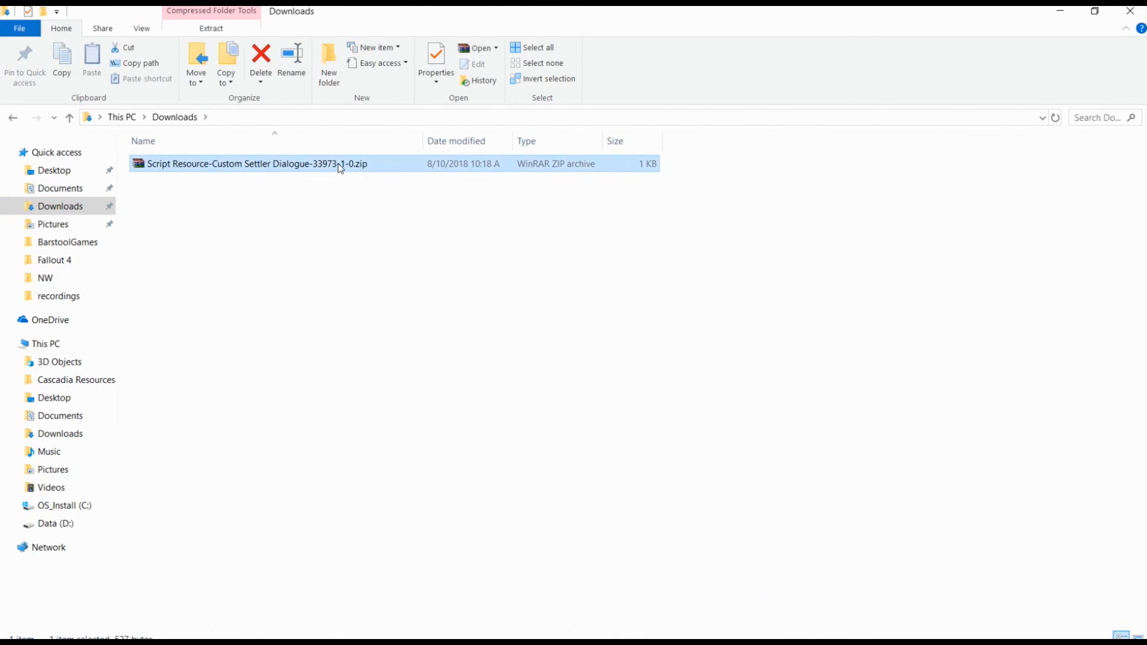
click(320, 280)
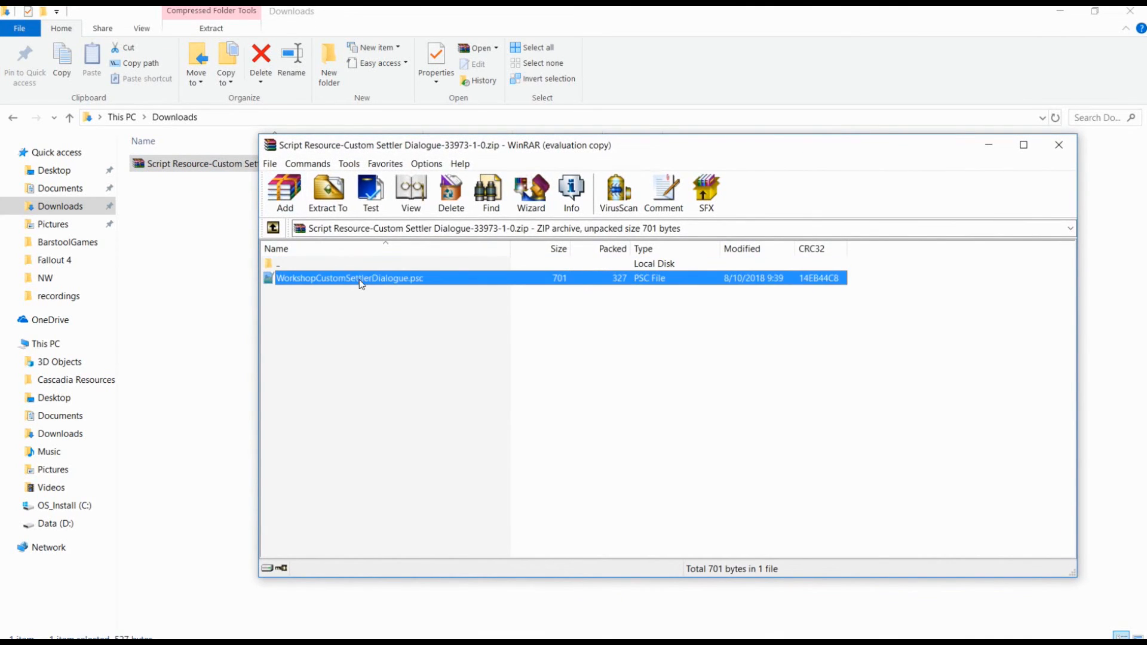
click(722, 366)
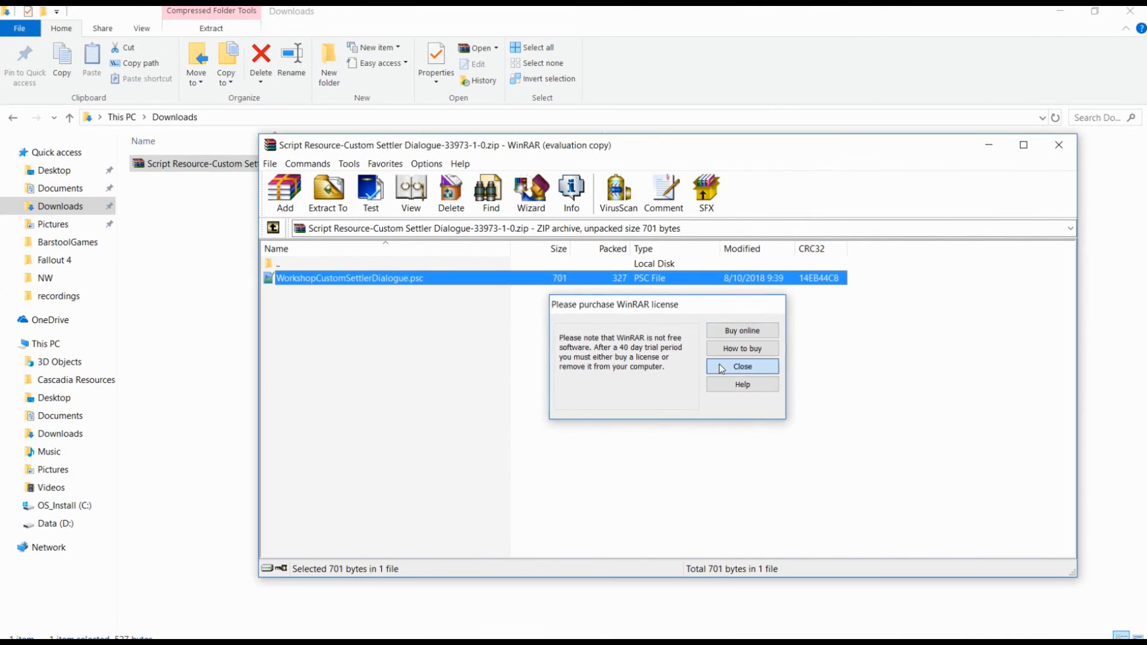
Start extracting WorkshopCustomSettlerDialogue.psc to a specified folder and expand the destination tree to Program Files (x86)\Steam\steamapps\common.
right_click(442, 287)
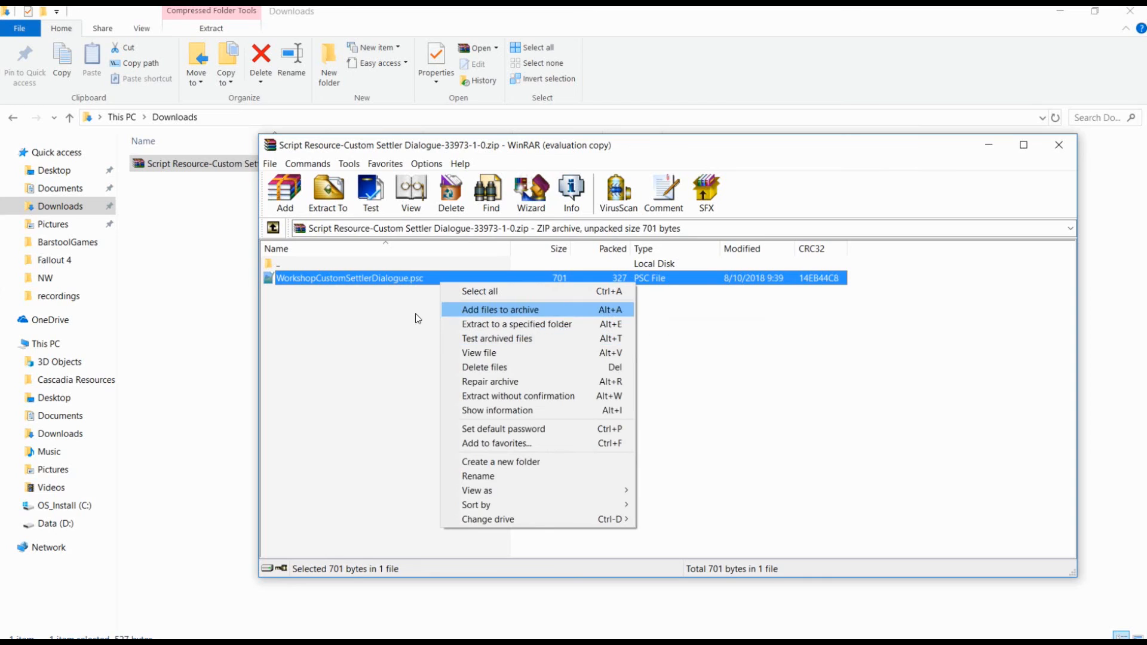
key(Escape)
right_click(411, 281)
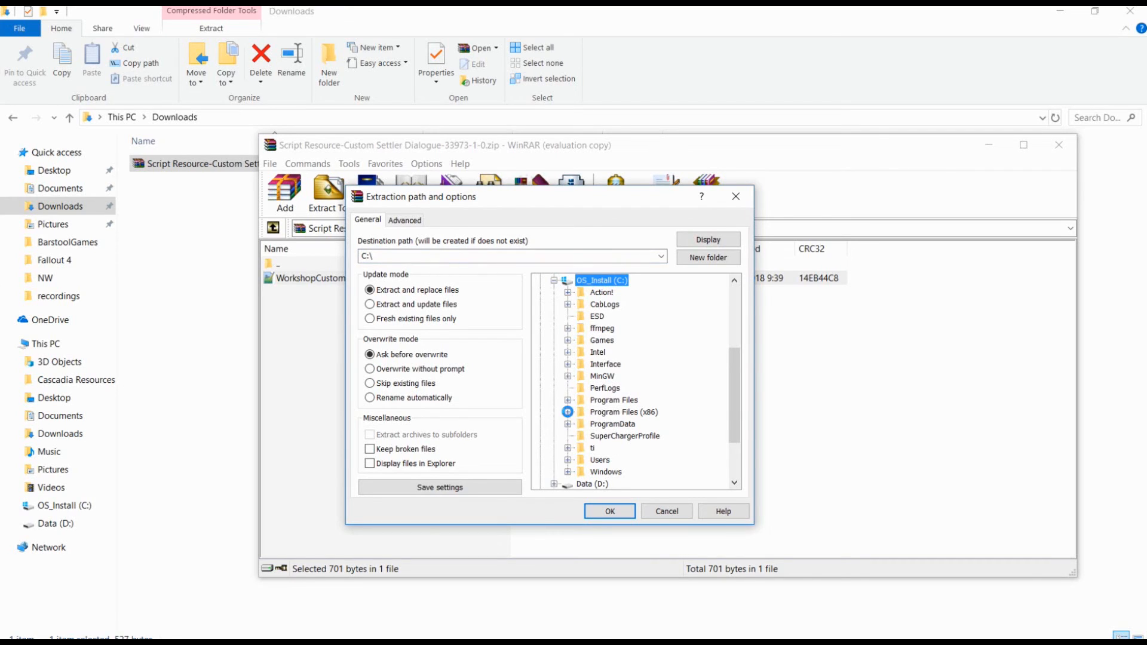
scroll(743, 357, down, 5)
drag(734, 346, 733, 413)
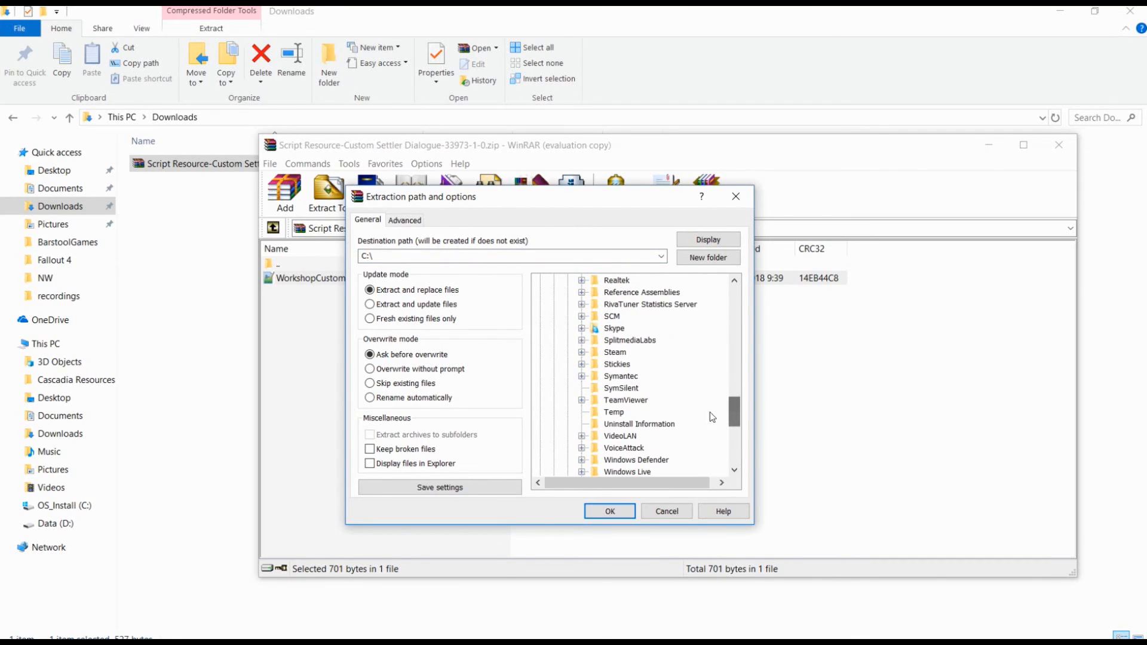
click(582, 352)
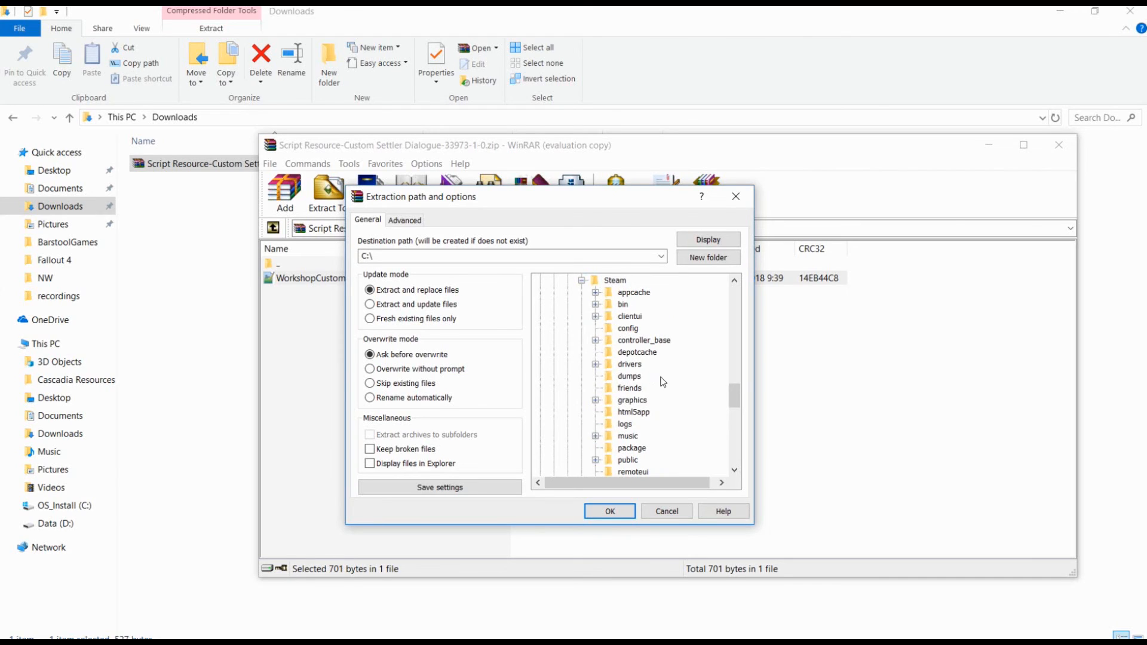
drag(734, 410, 736, 420)
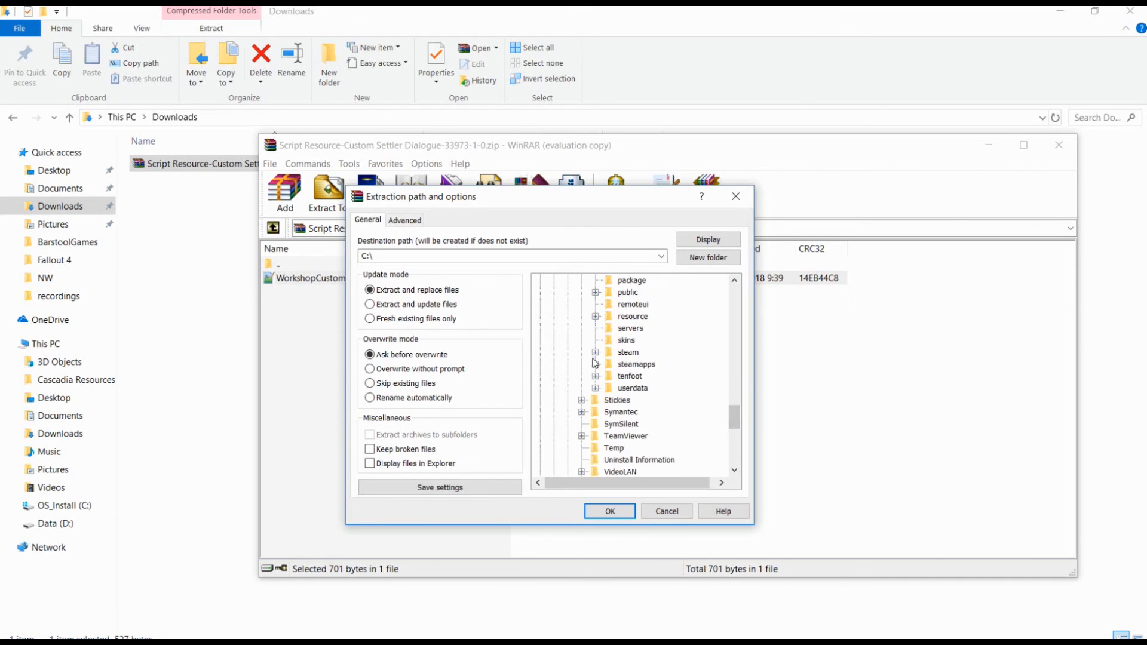
click(595, 363)
click(609, 375)
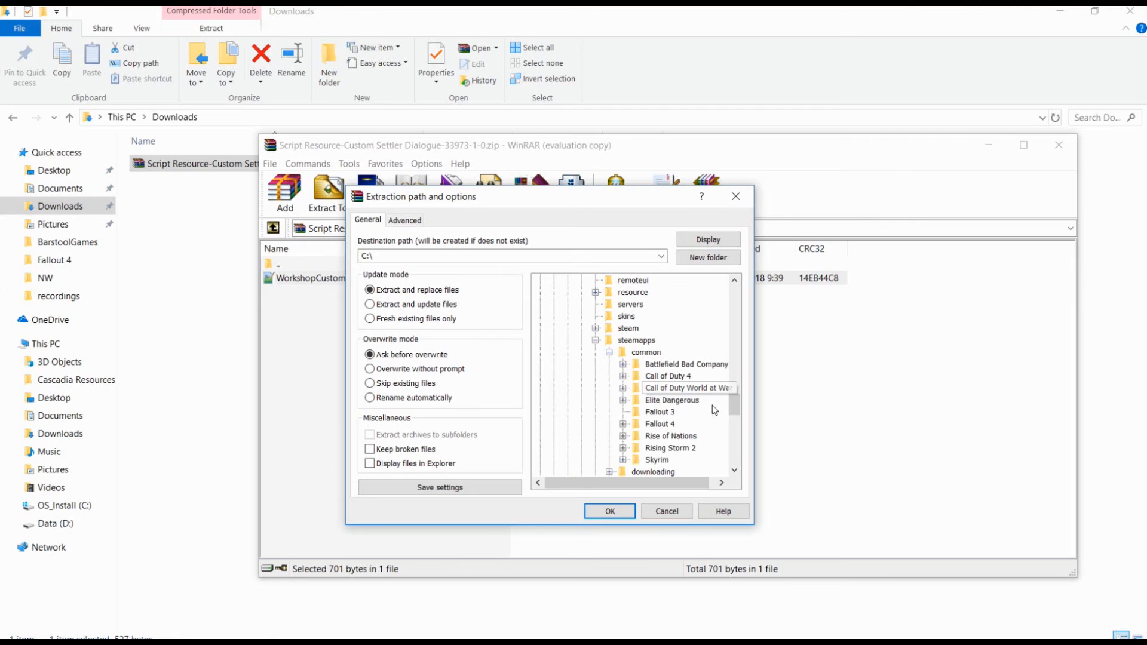
Choose Fallout 4\Data\Scripts\Source\User\BarstoolGames as the destination and extract the script there.
scroll(736, 403, down, 1)
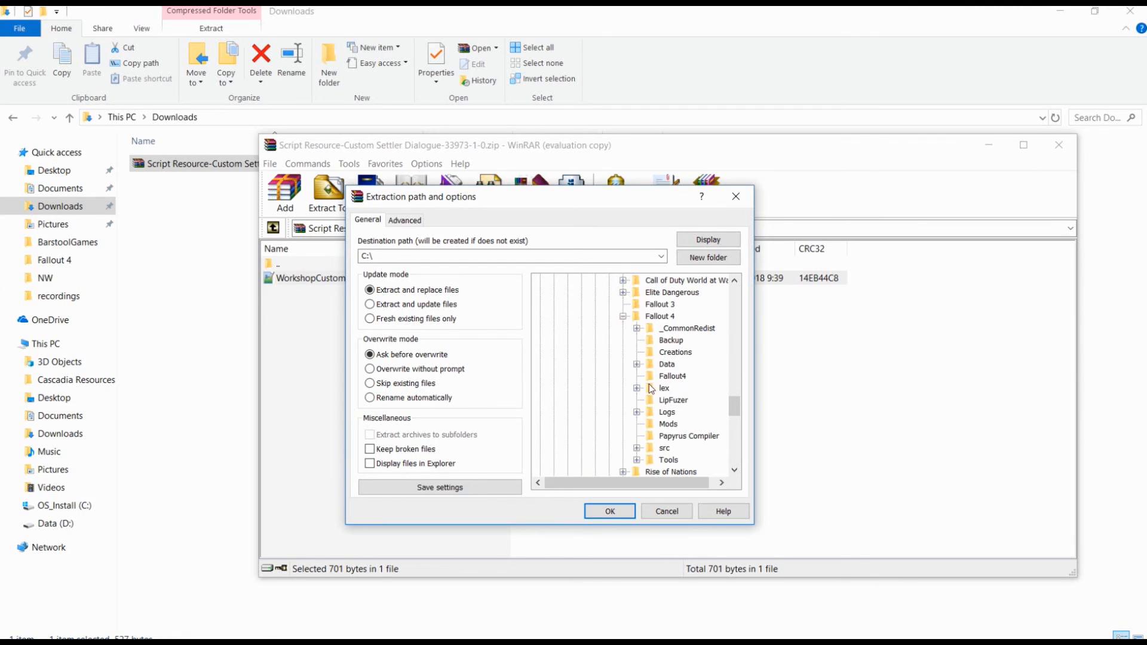
click(637, 365)
drag(733, 399, 733, 404)
click(652, 365)
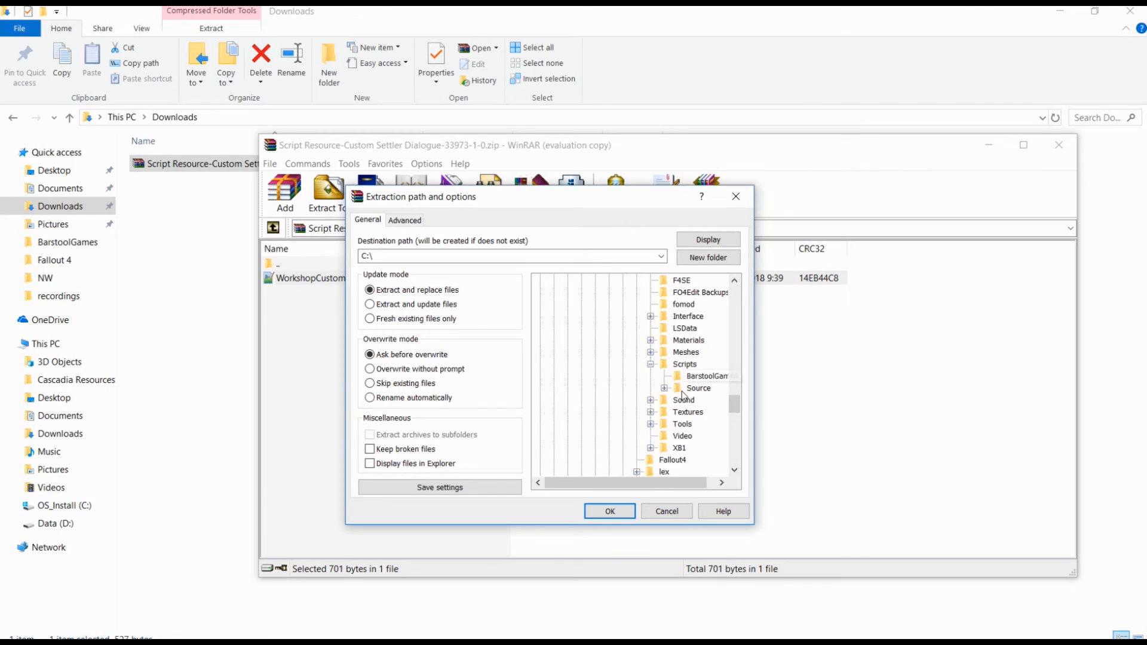
click(664, 388)
drag(695, 478, 717, 478)
drag(732, 393, 729, 395)
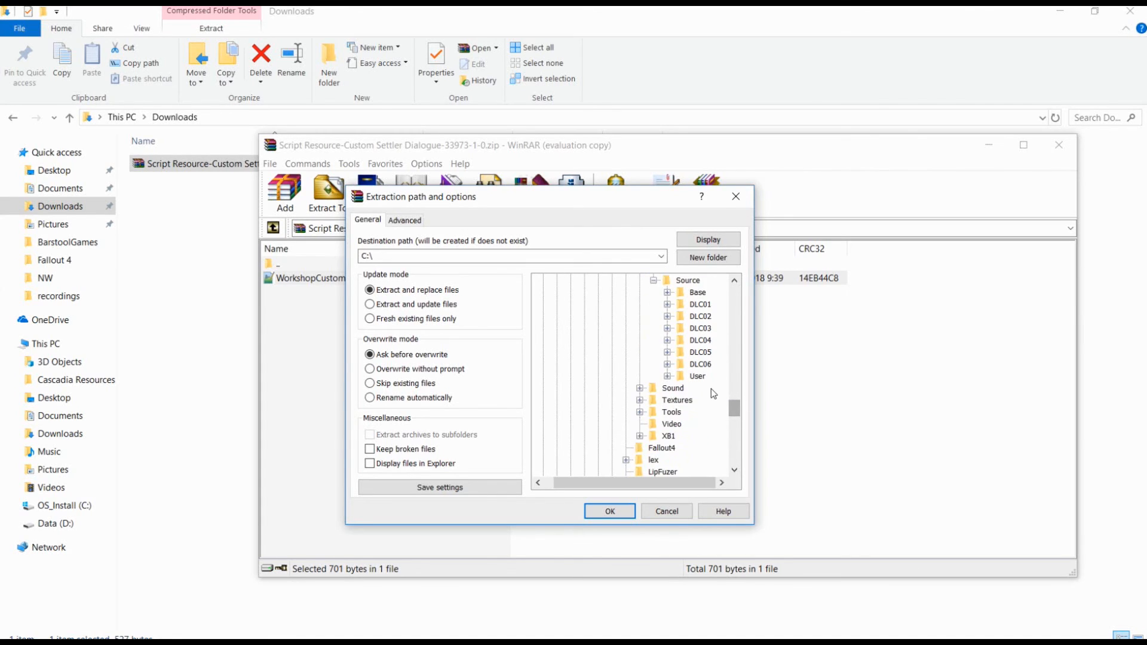
click(668, 377)
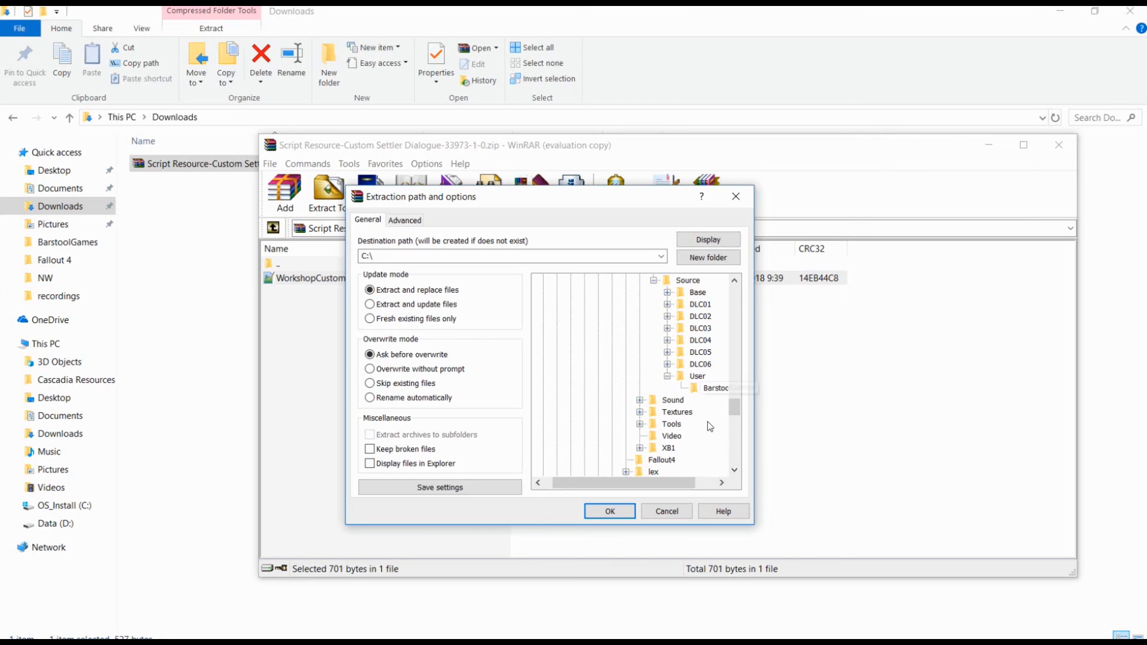
click(699, 389)
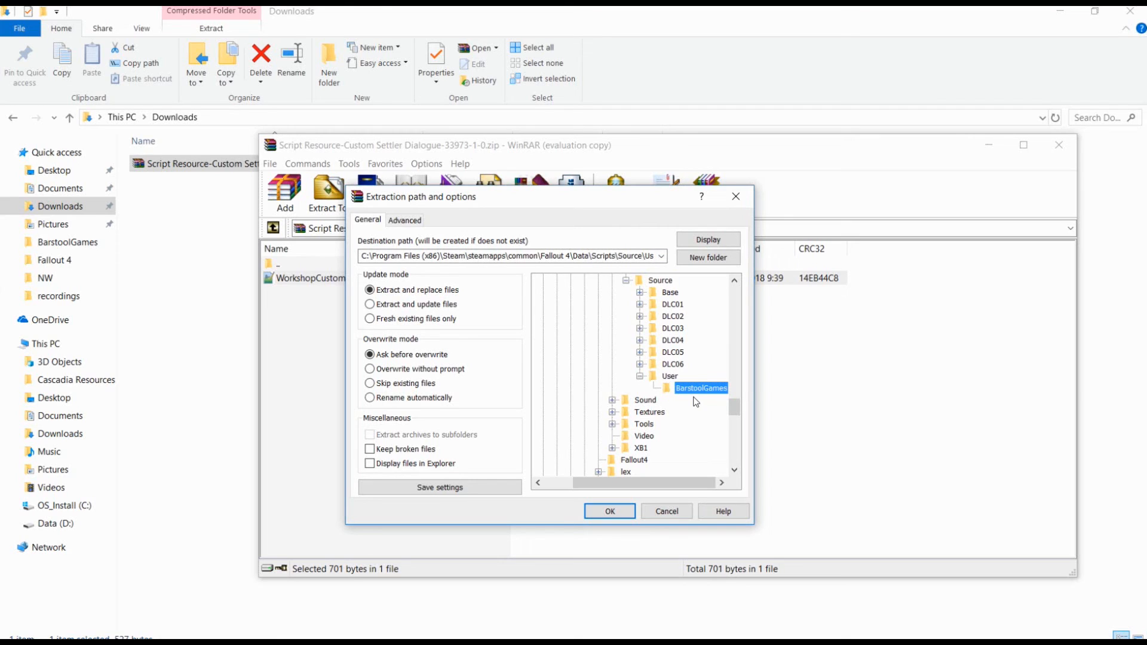
click(617, 514)
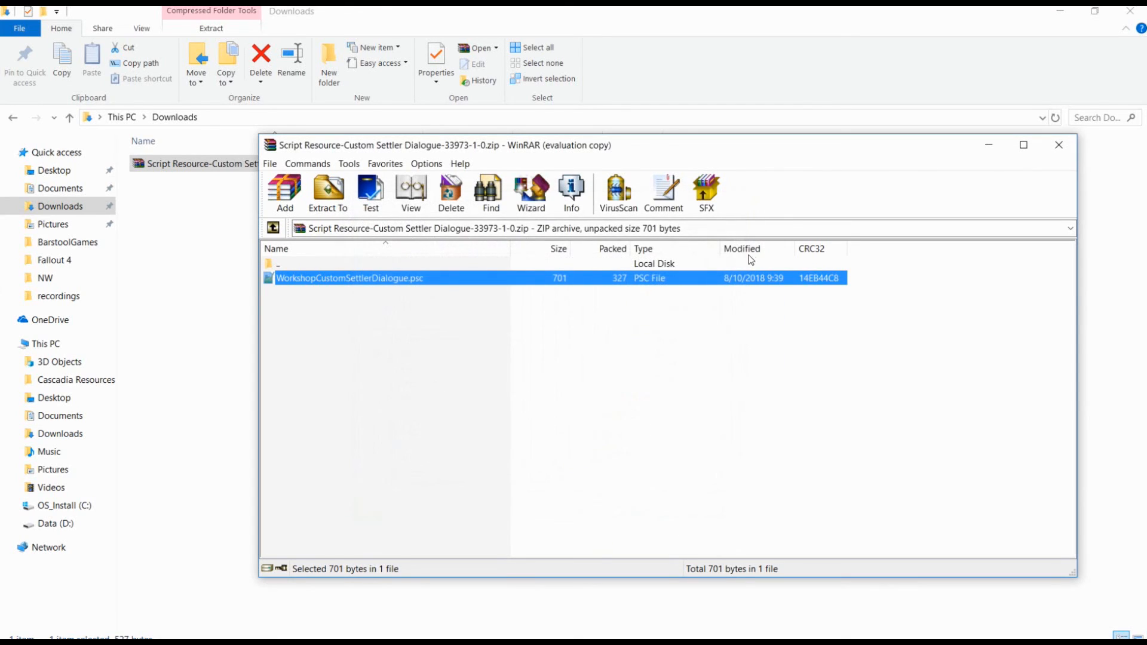
Close the archive and browse to Data\Scripts\Source\User\BarstoolGames to check for the extracted WorkshopCustomSettlerDialogue.psc.
click(1060, 145)
click(13, 119)
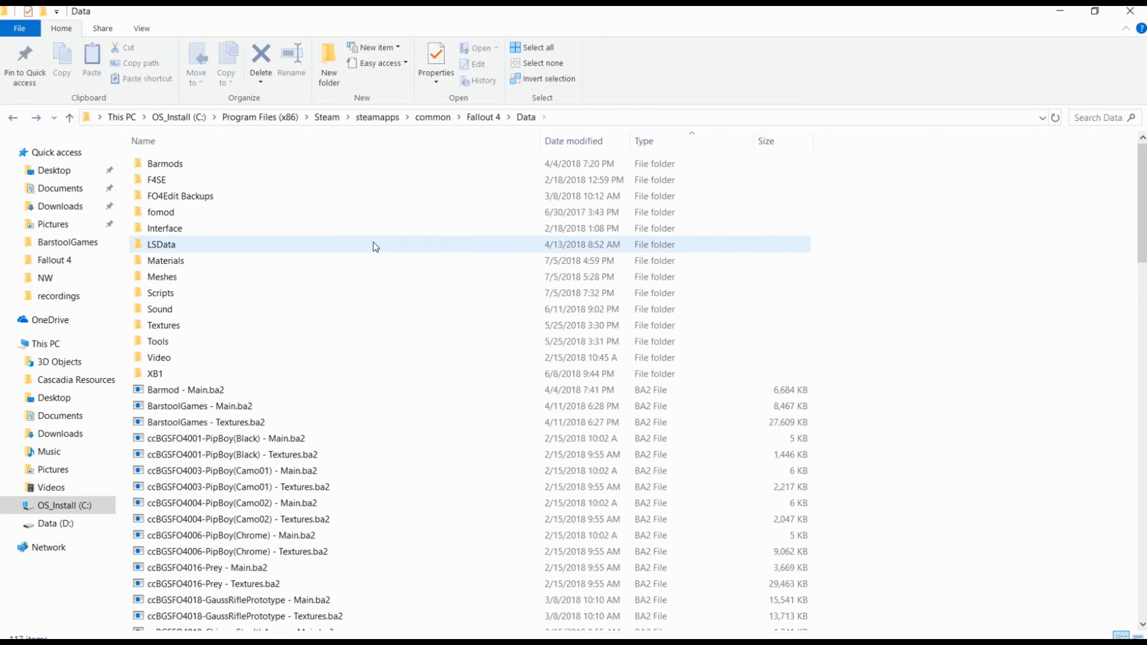
double_click(163, 294)
double_click(173, 180)
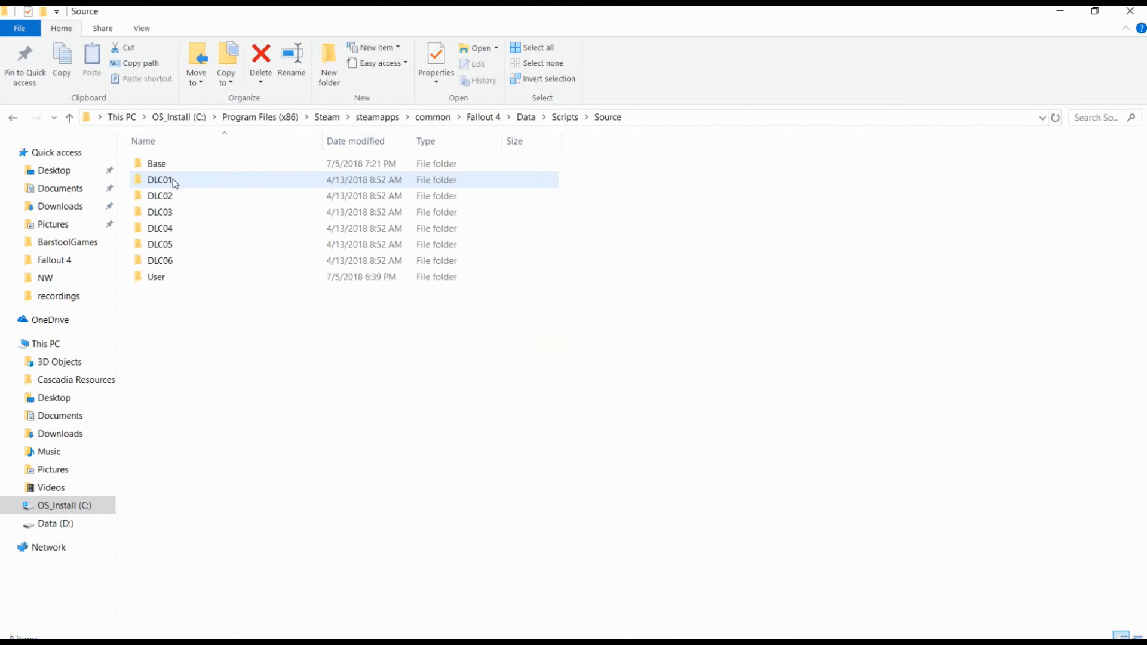
double_click(163, 275)
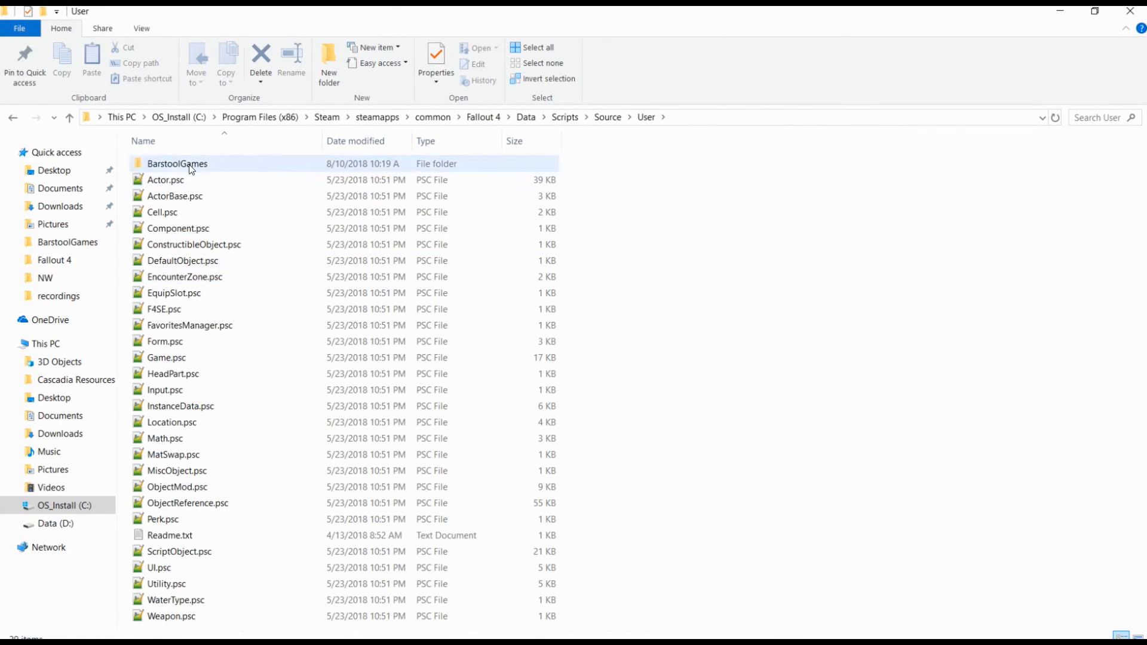
double_click(190, 165)
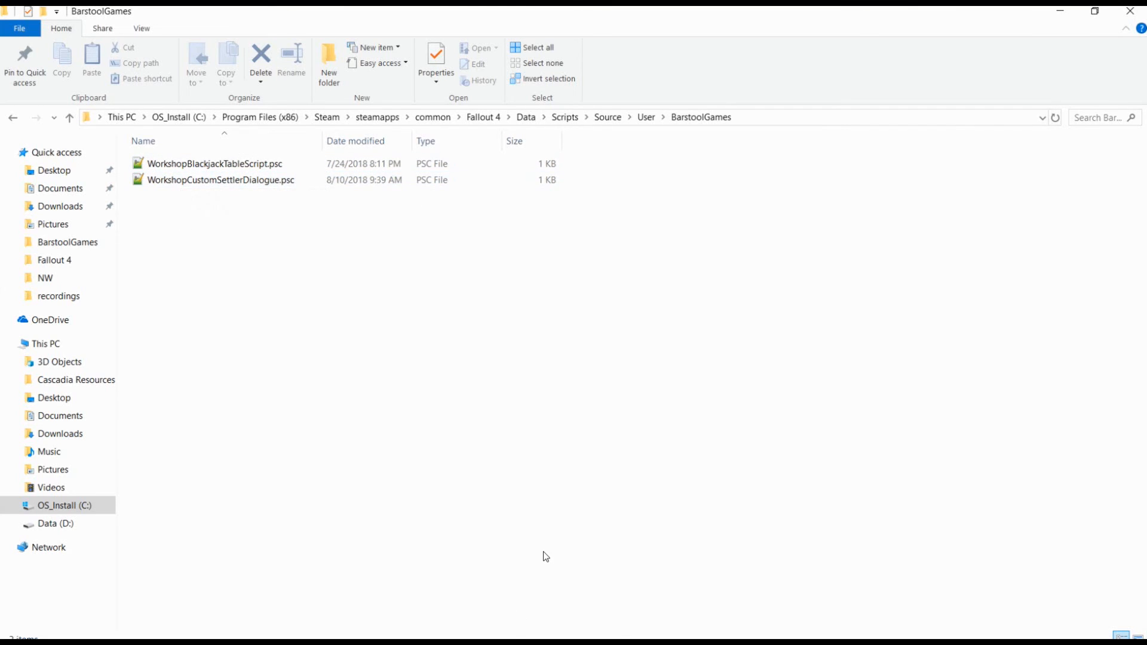
click(295, 177)
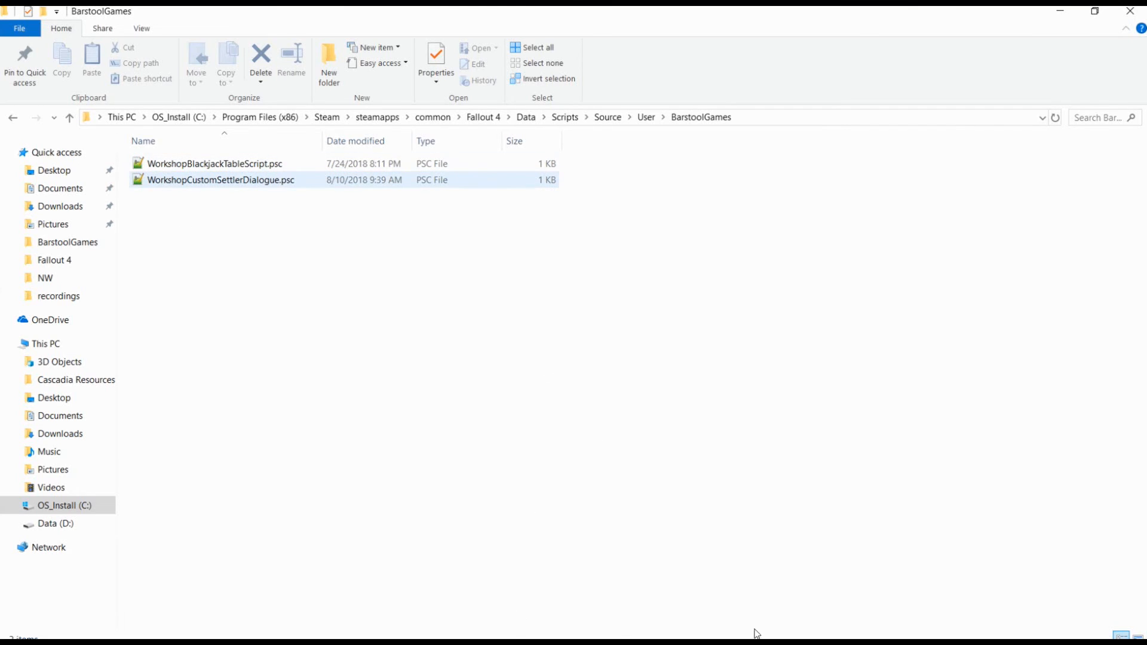
Switch to the Creation Kit and bring up the list of Papyrus scripts to compile.
key(alt+Tab)
key(Tab)
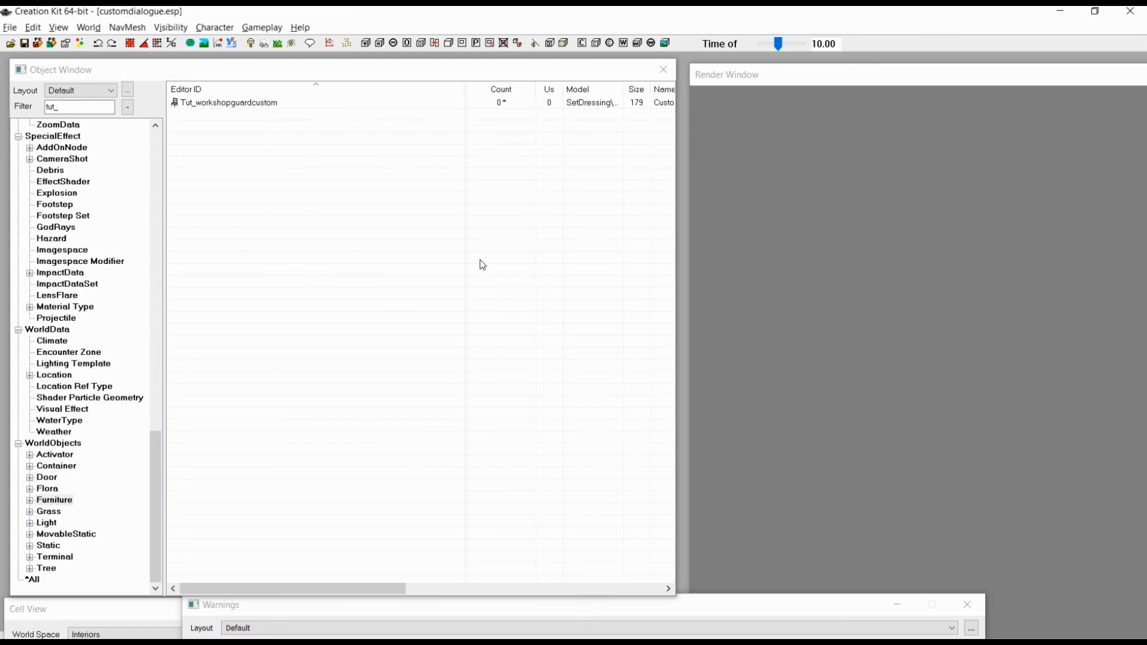
click(260, 28)
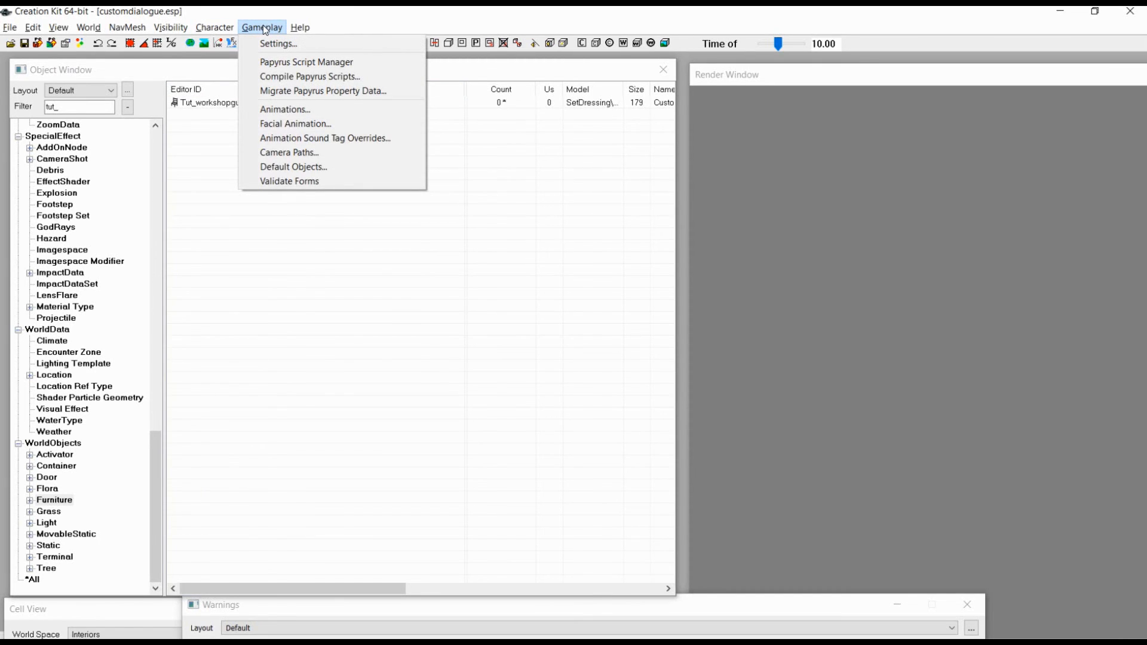
click(310, 76)
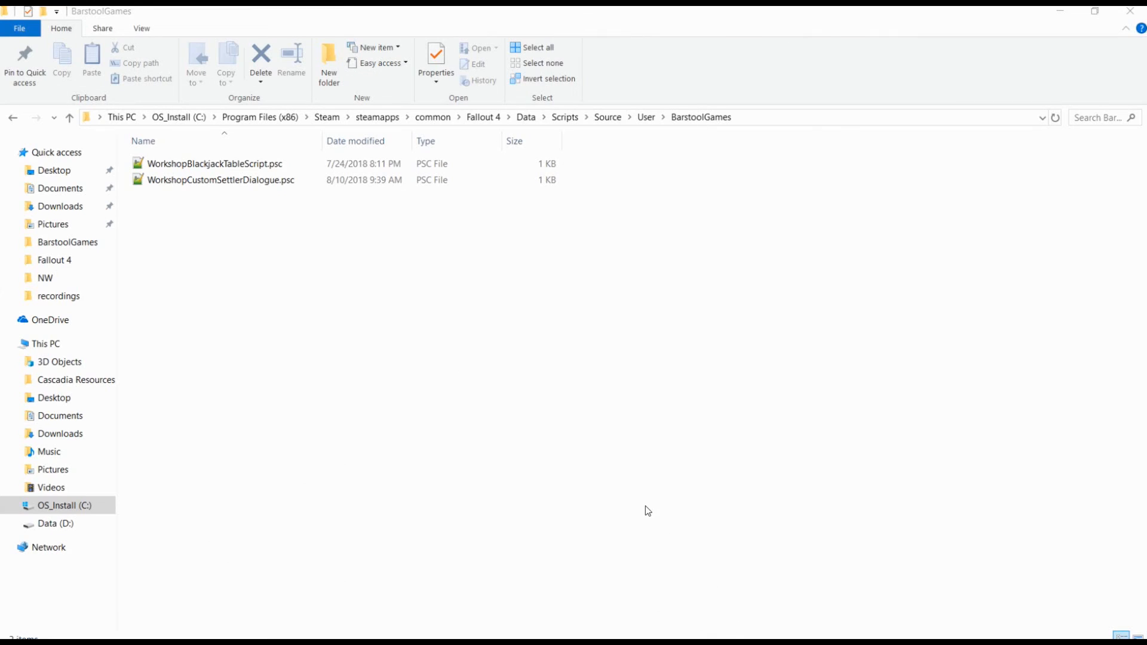
key(alt+Tab)
key(alt+Tab)
key(alt+Tab)
key(alt+Tab)
key(alt+Tab)
key(alt+Tab)
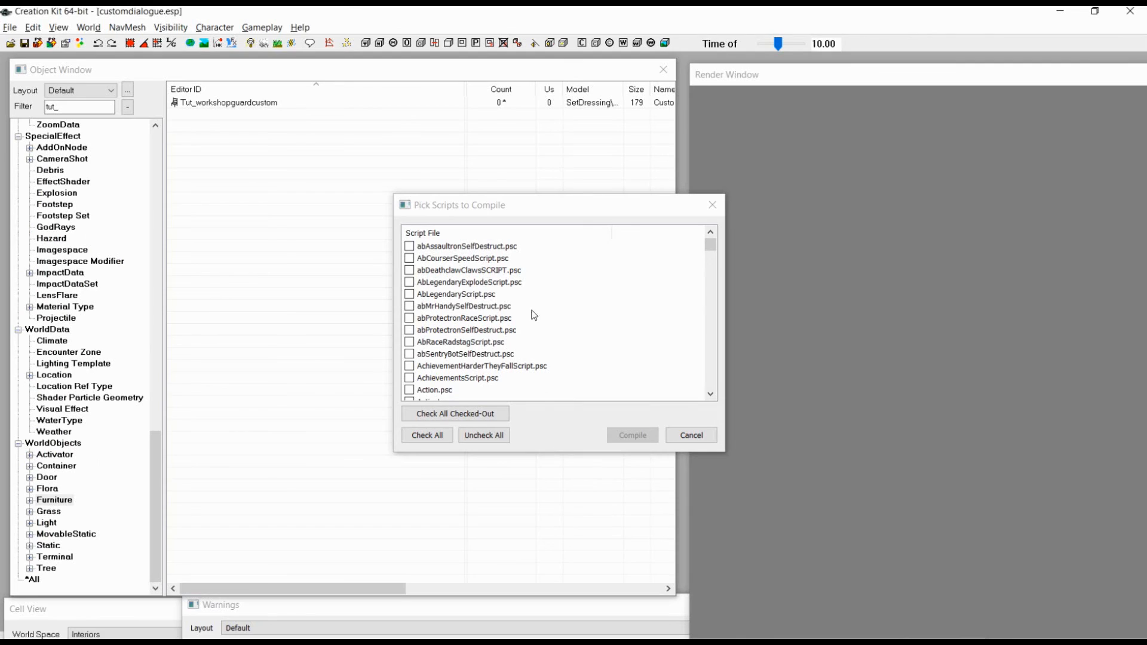
Select BarstoolGames\WorkshopCustomSettlerDialogue.psc in the script list and compile it.
drag(513, 212, 509, 200)
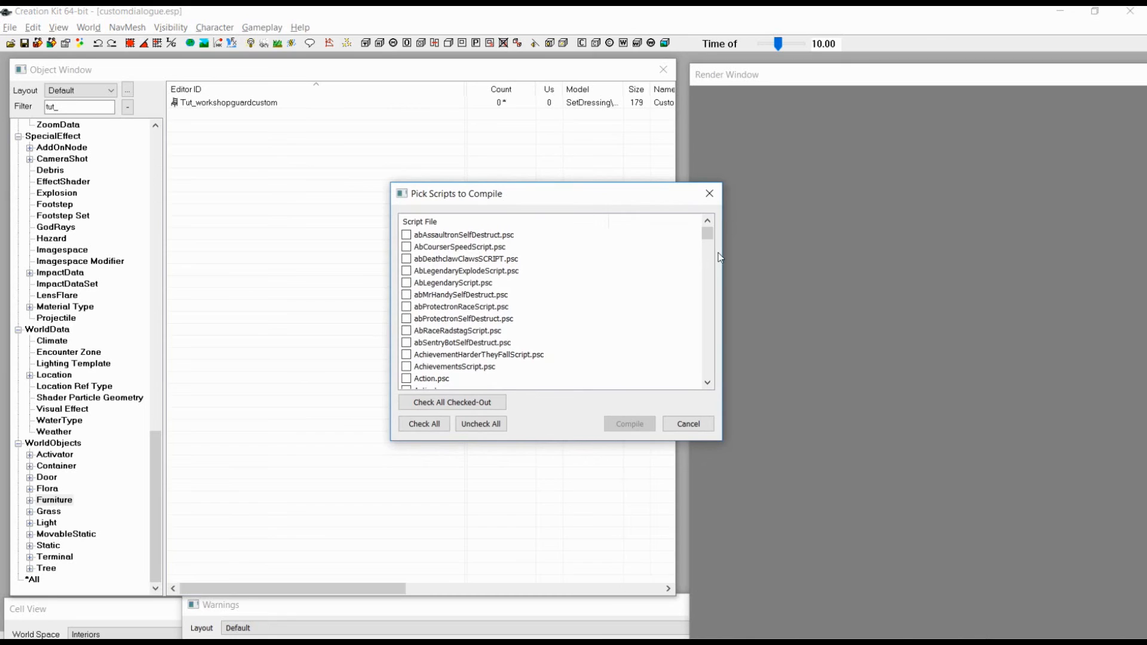
mouse_move(712, 232)
mouse_down()
mouse_move(712, 263)
mouse_move(716, 227)
mouse_up()
click(706, 383)
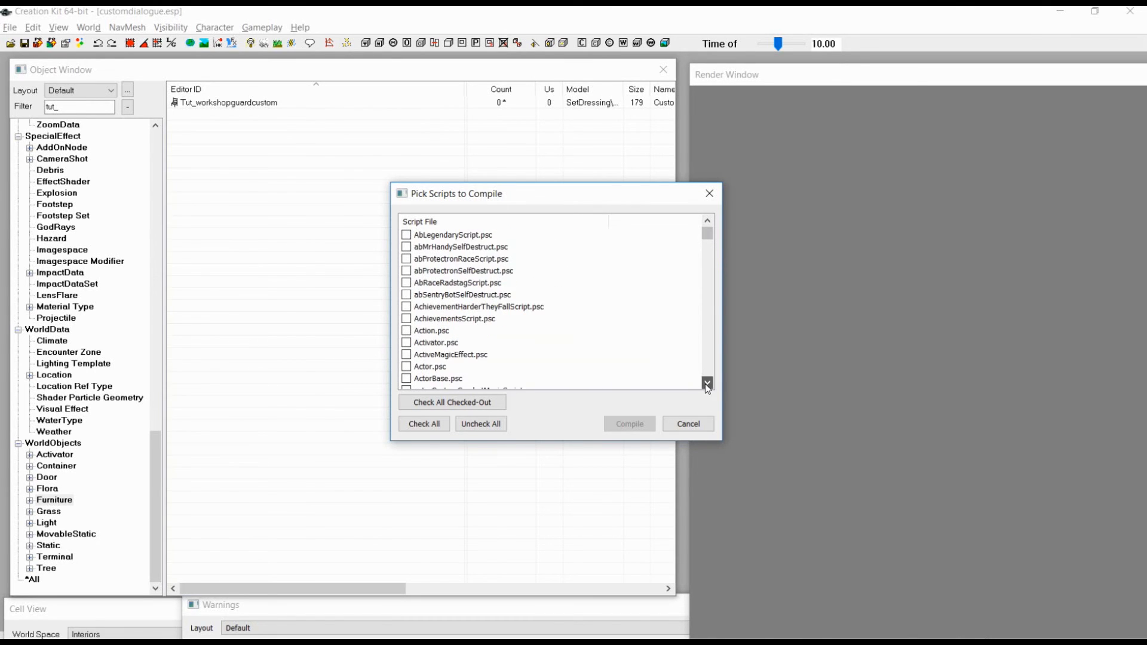
drag(707, 383, 707, 383)
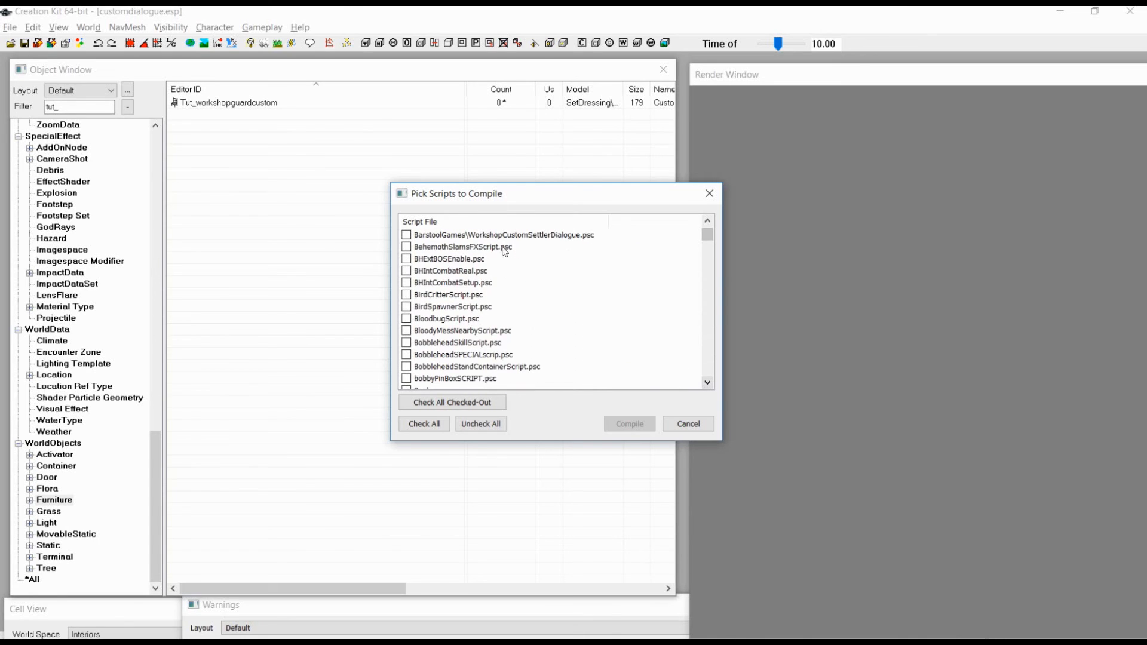
click(708, 220)
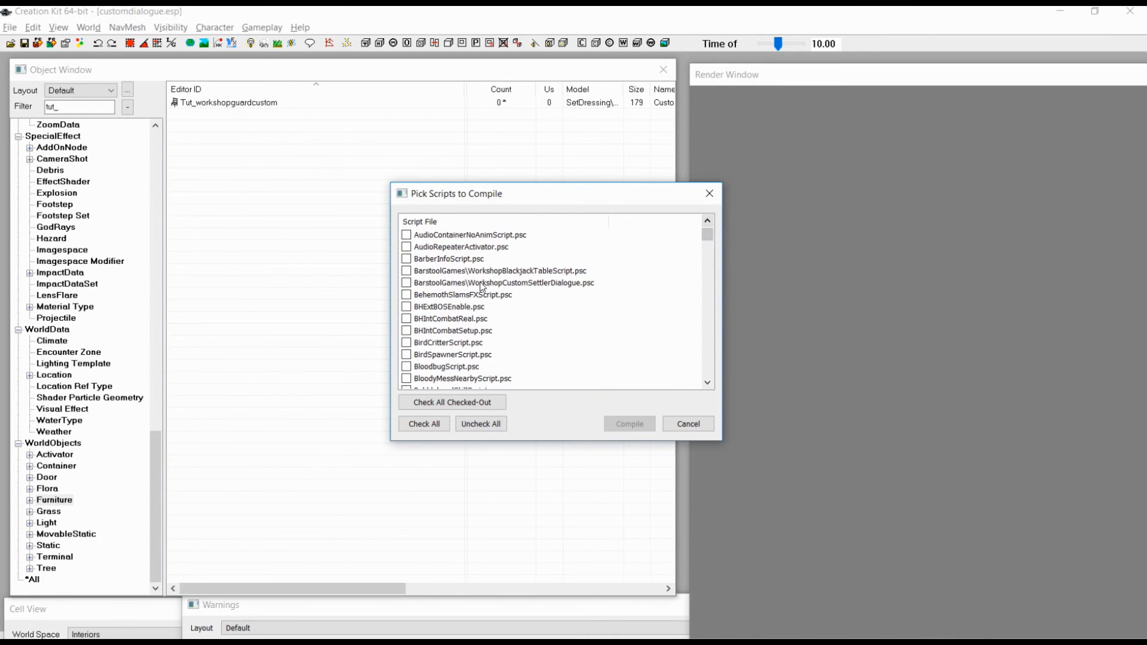
click(407, 283)
click(649, 426)
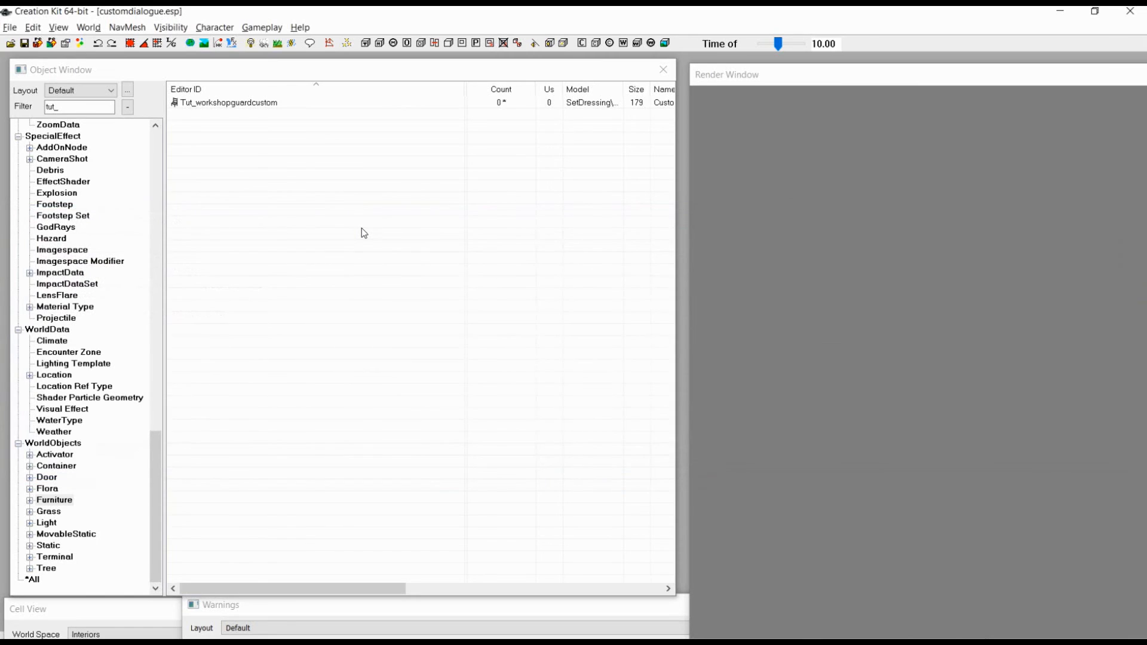
Open the Tut_workshopguardcustom furniture record and filter the scripts available to add by *barstool.
click(261, 103)
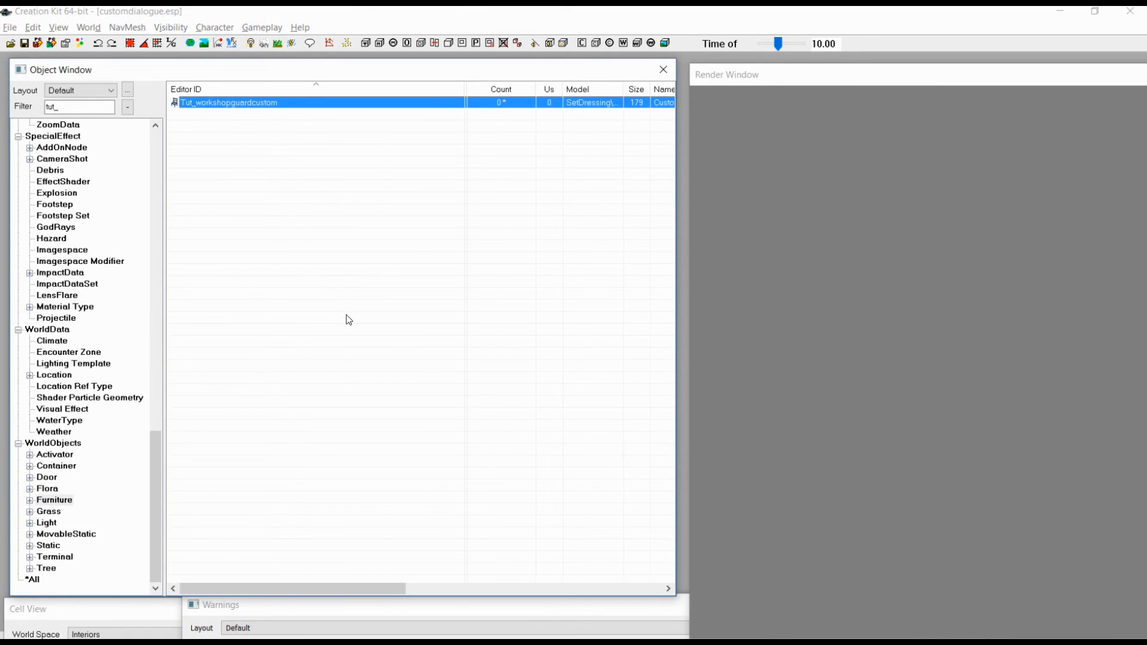
key(Return)
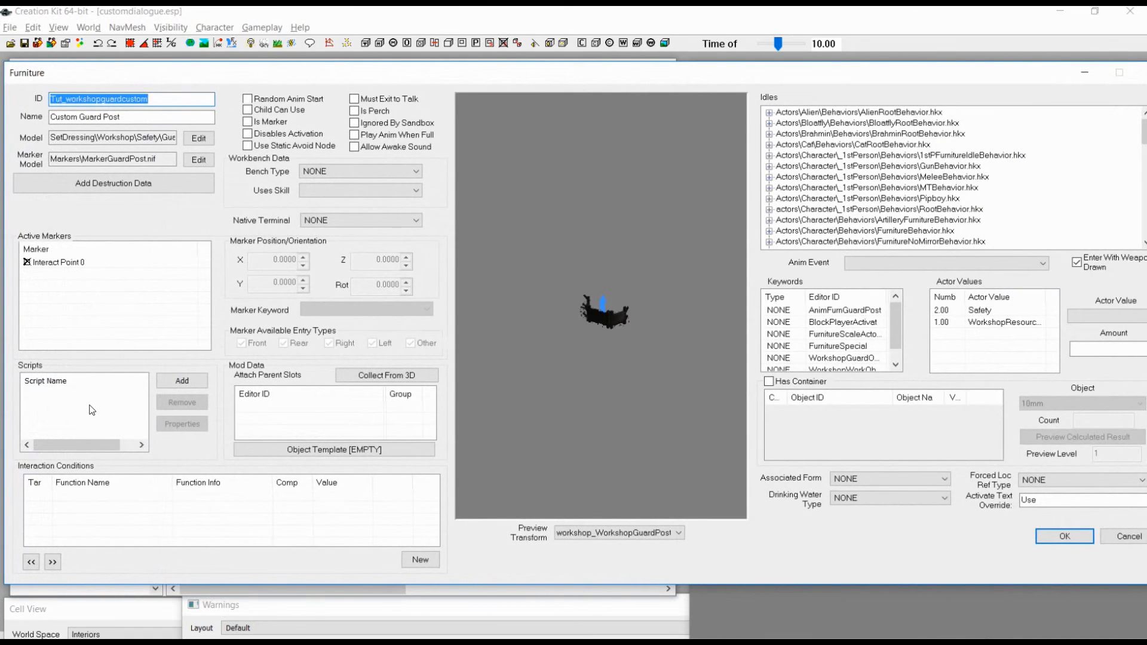
click(164, 383)
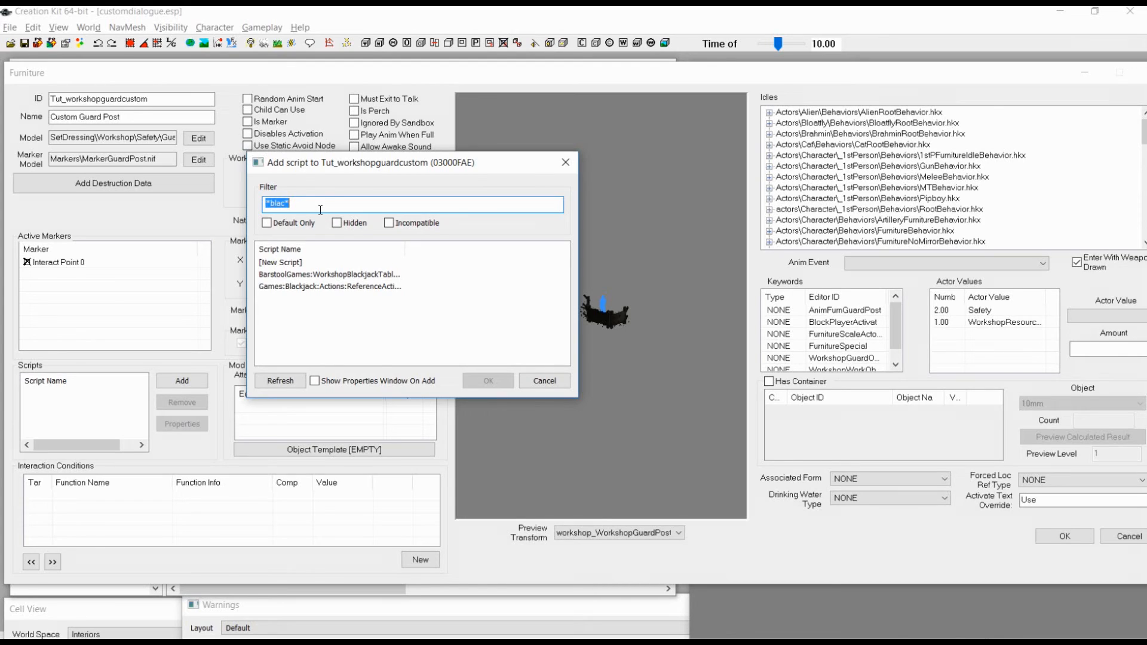
text(*)
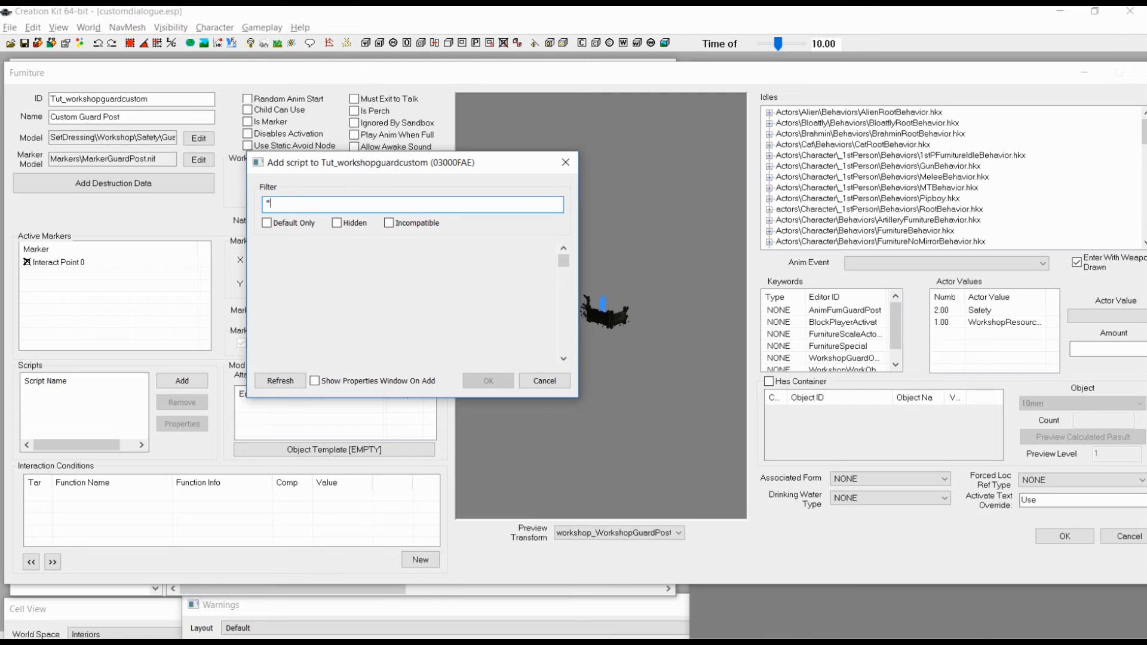
text(barstool)
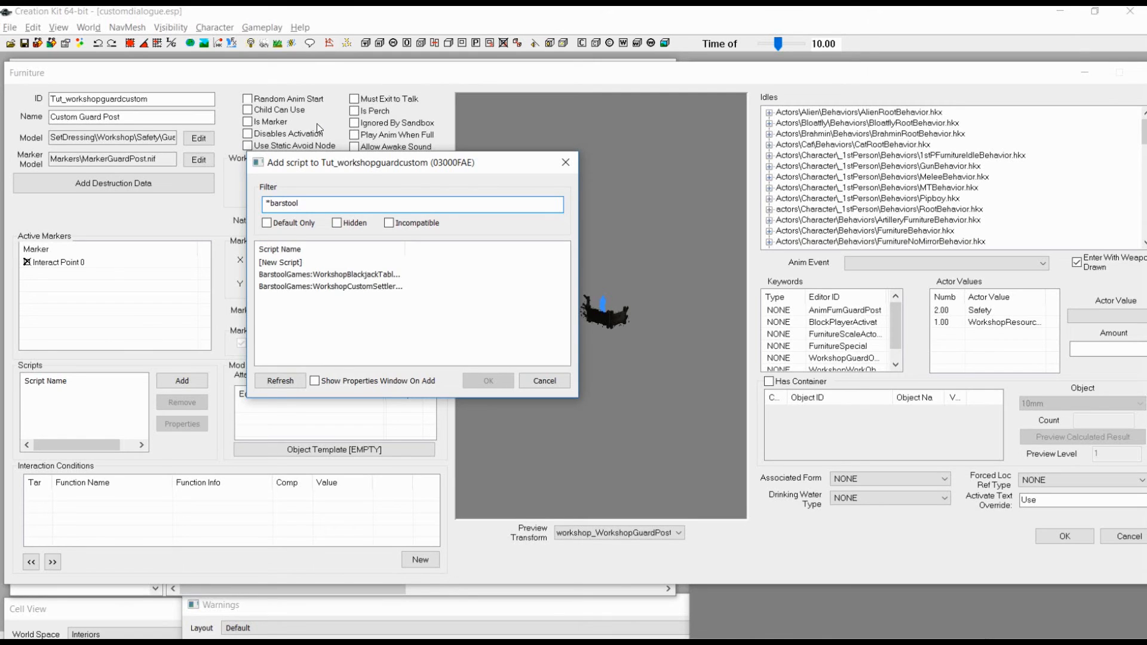
Attach the BarstoolGames:WorkshopCustomSettlerDialogue script to the custom guard post and open the script's properties.
drag(402, 250, 453, 250)
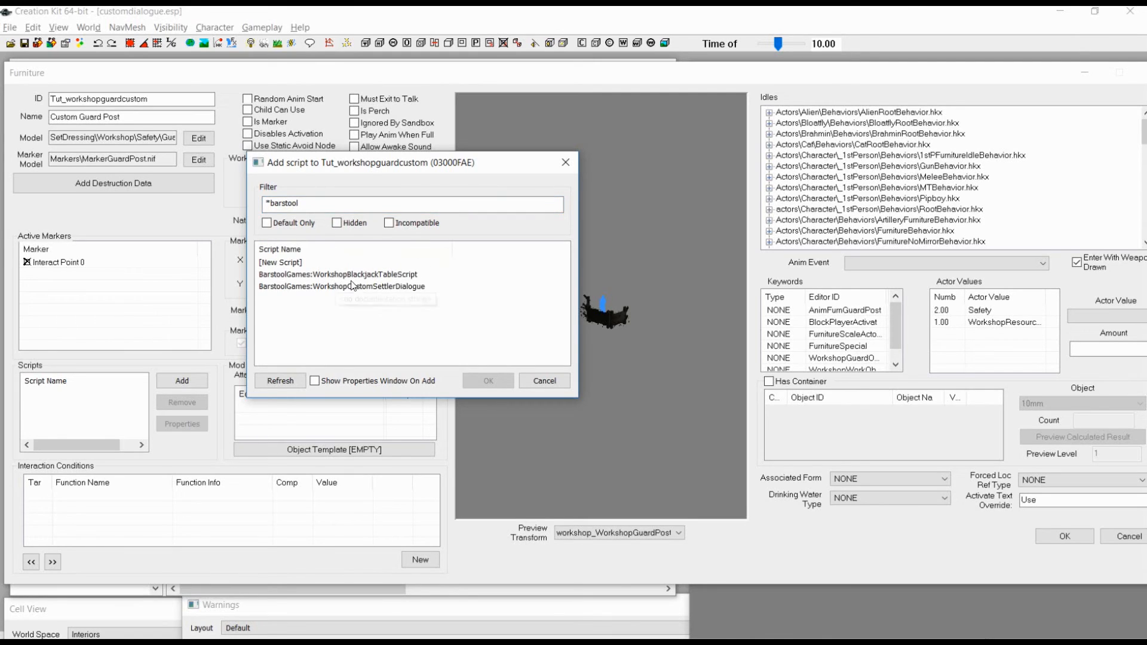
click(382, 288)
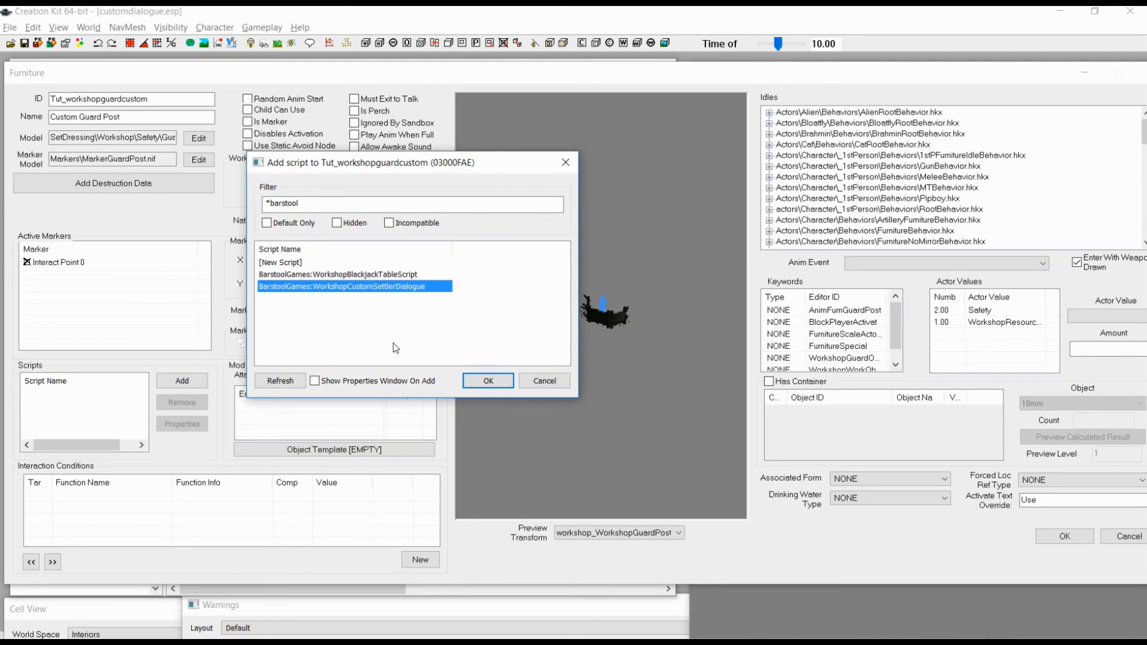
click(488, 381)
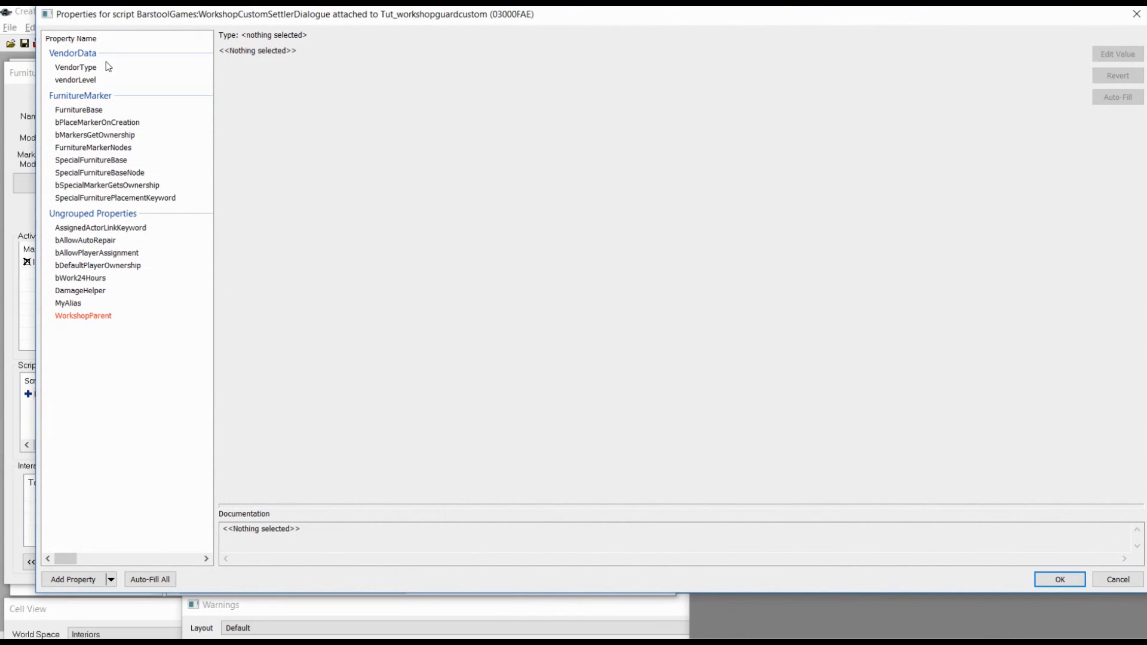
drag(344, 28, 252, 41)
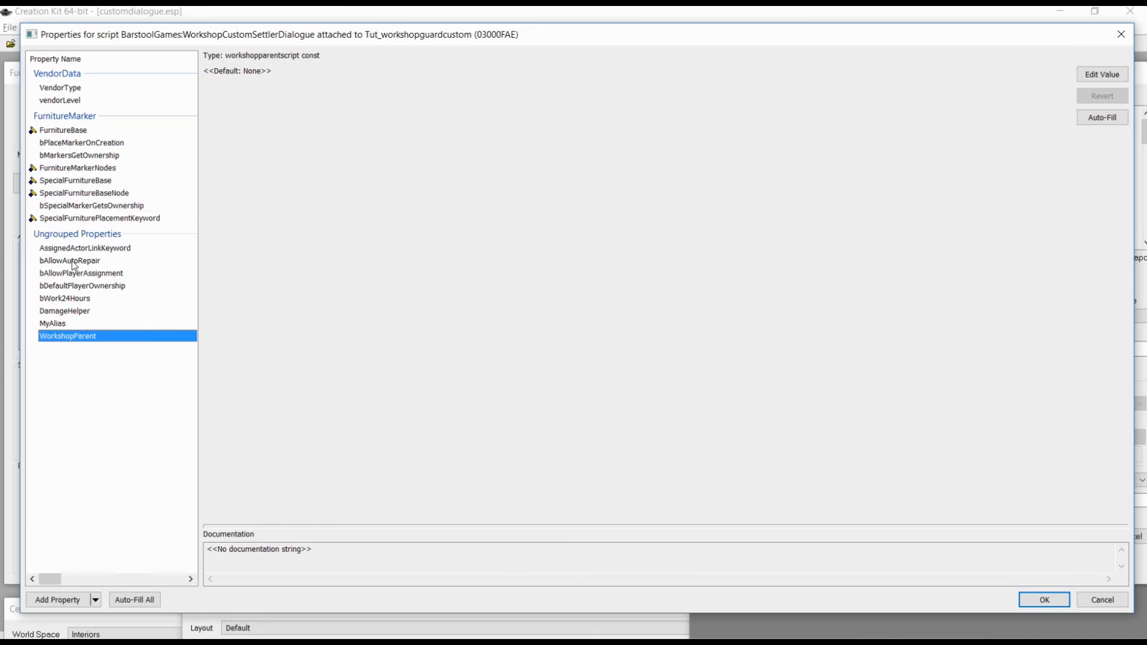
Set the script's AssignedActorLinkKeyword property to the WorkshopGuardObject keyword.
click(138, 248)
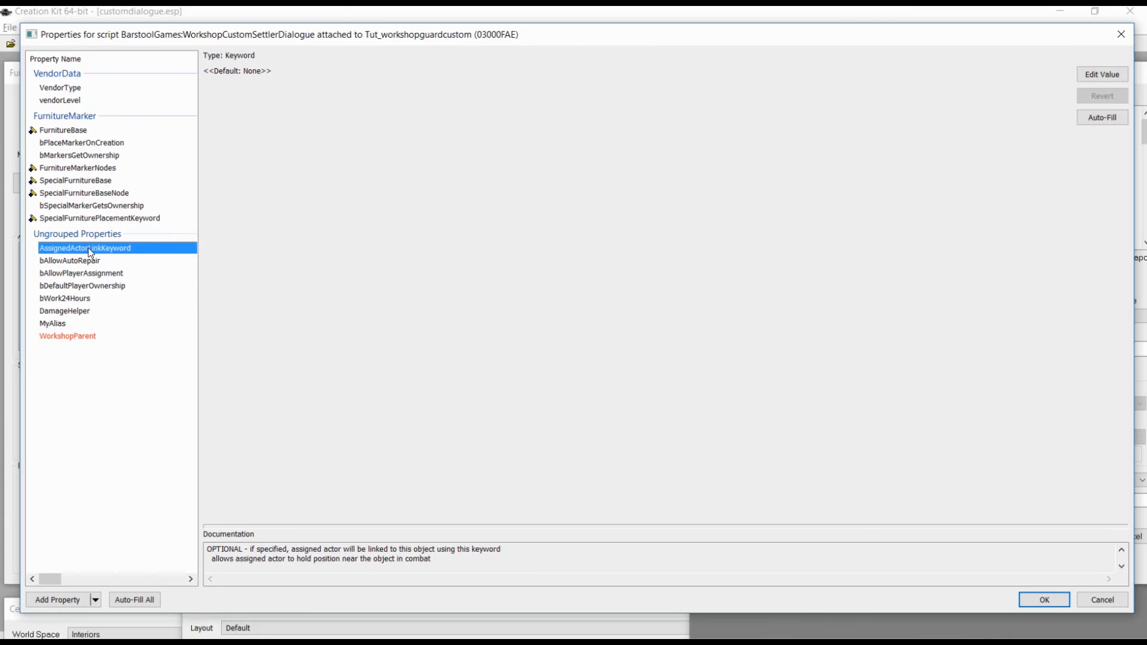
click(1096, 78)
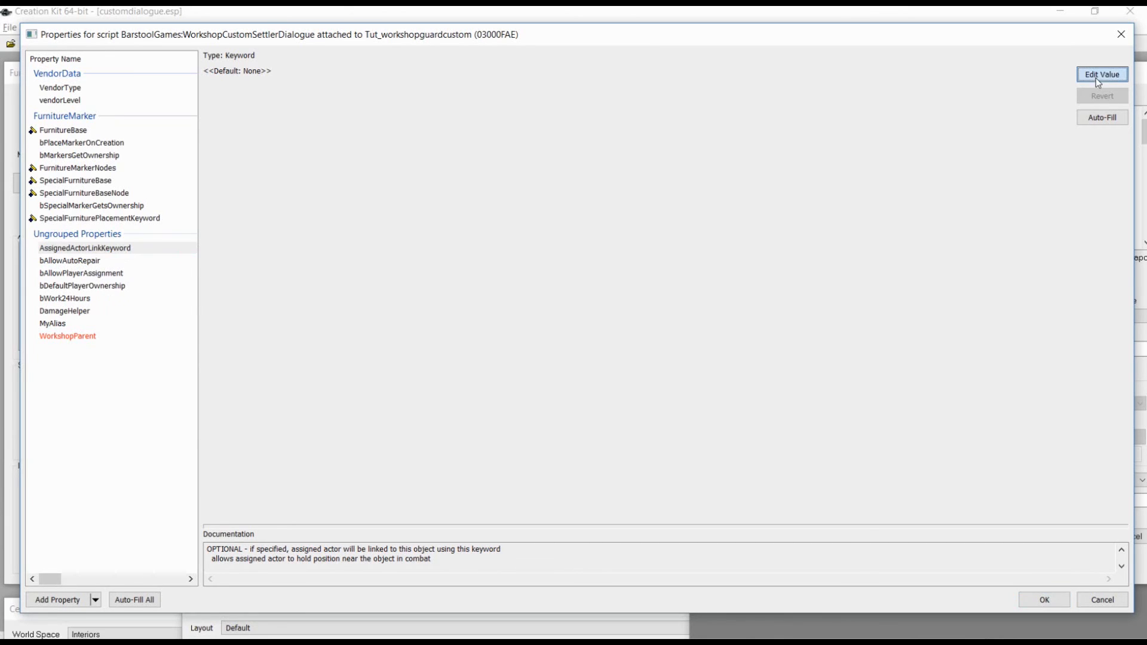
click(388, 98)
key(w)
scroll(372, 345, down, 3)
scroll(352, 330, down, 20)
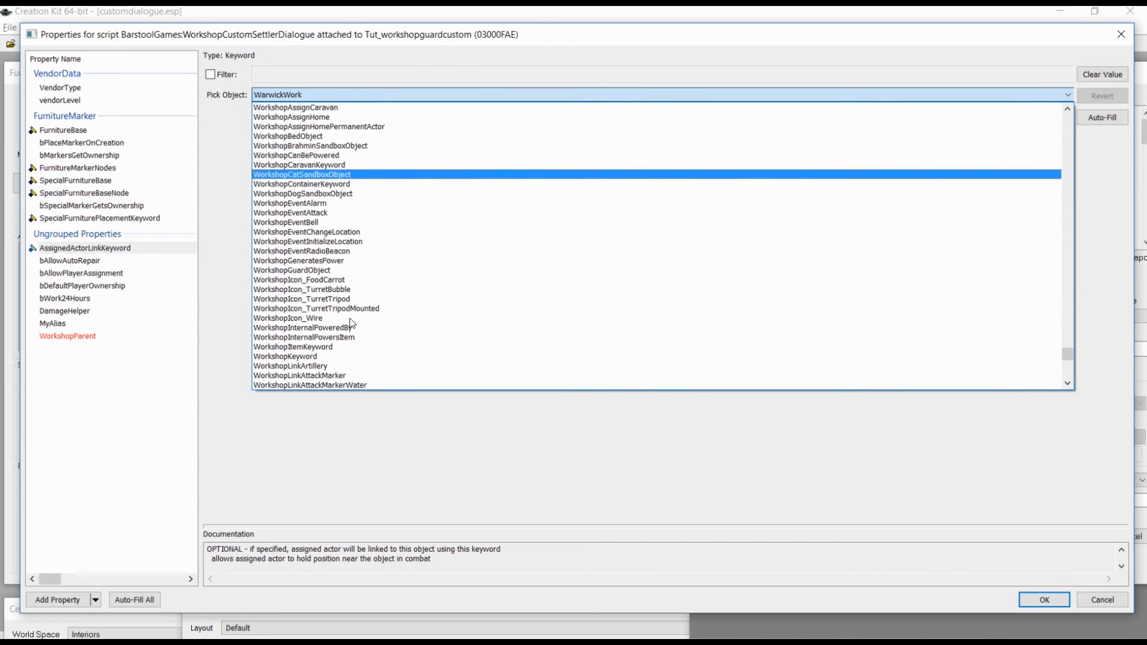
click(344, 270)
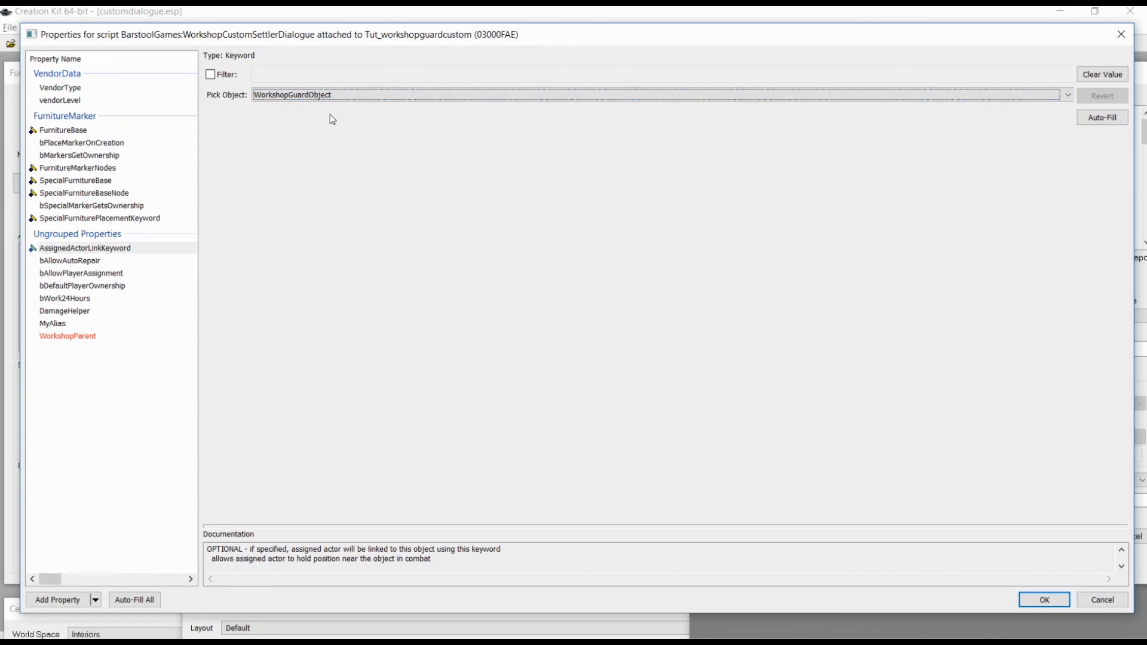
Set the MyAlias property to the TutSettler alias of the Tut_SettlerQuest quest.
mouse_move(102, 269)
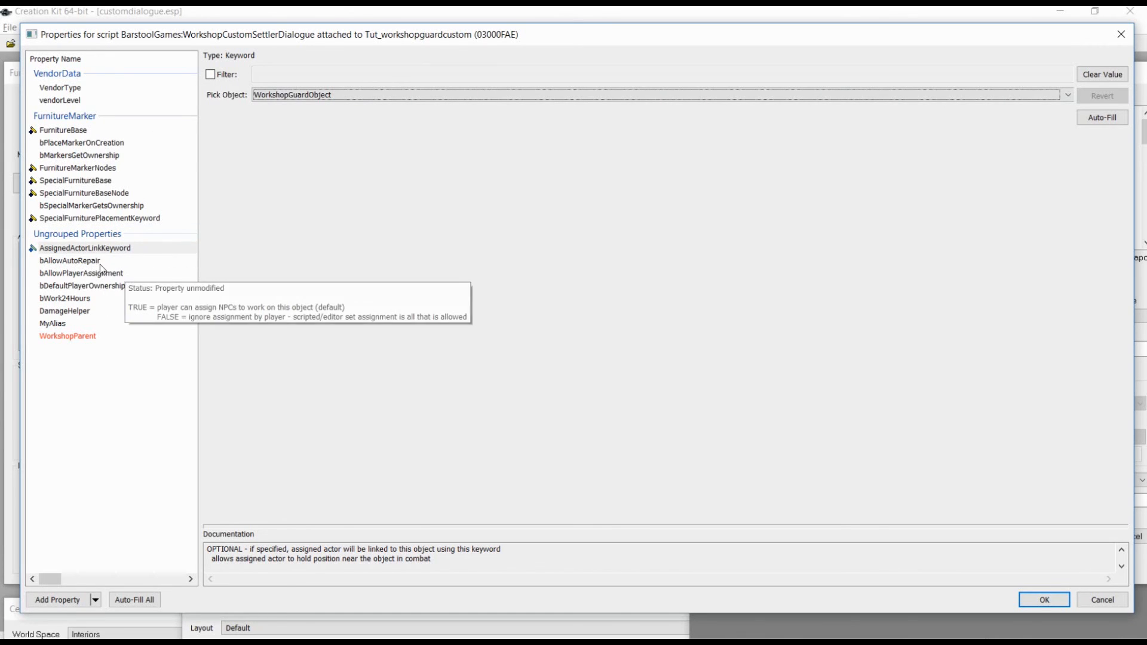
click(65, 324)
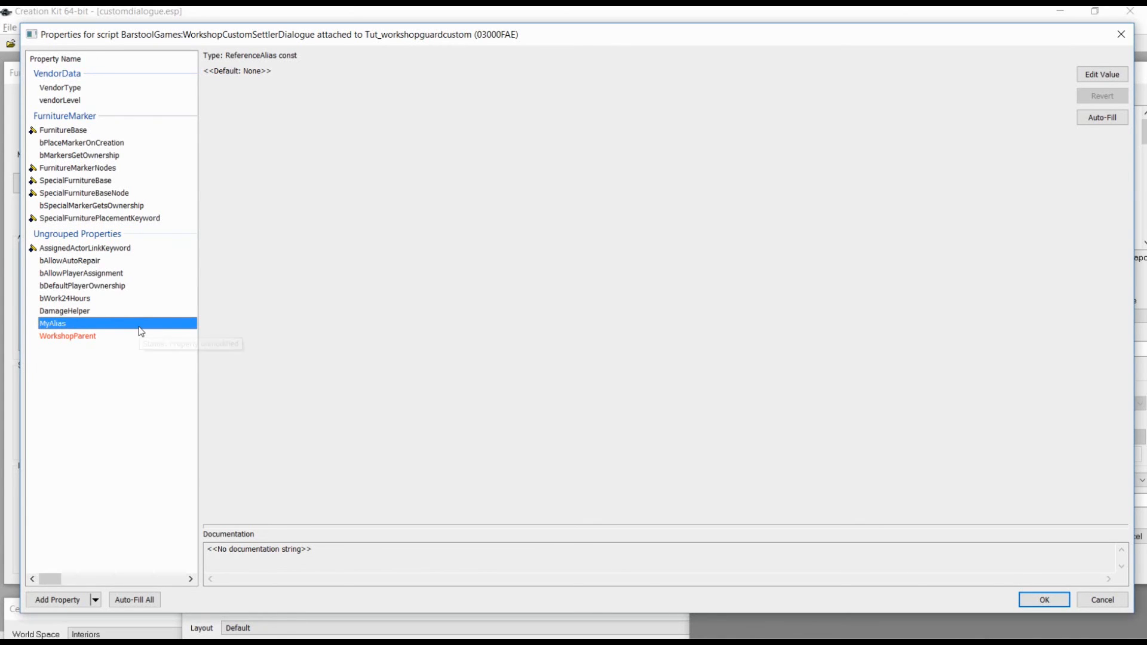
click(1102, 74)
click(335, 96)
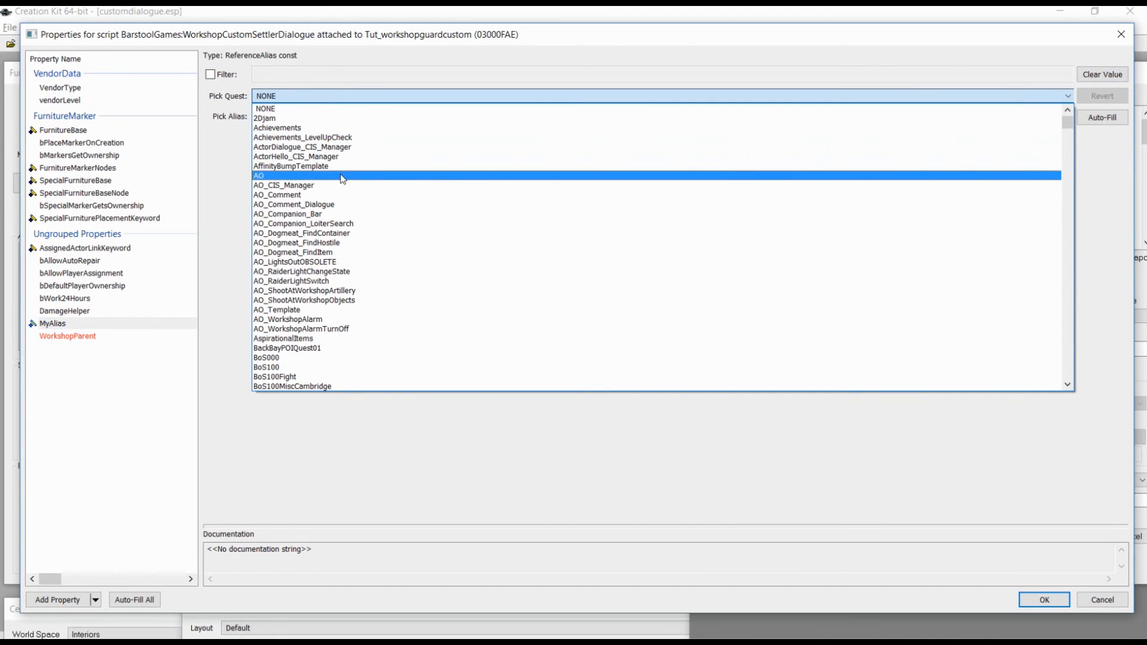
key(t)
scroll(333, 325, down, 2)
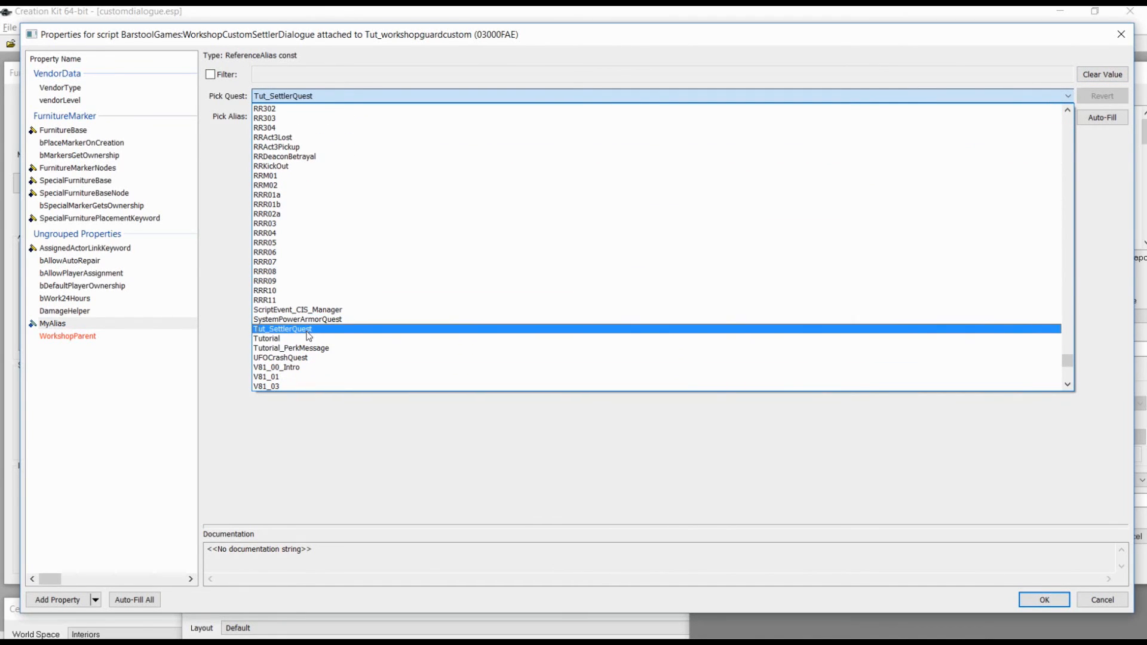
click(308, 330)
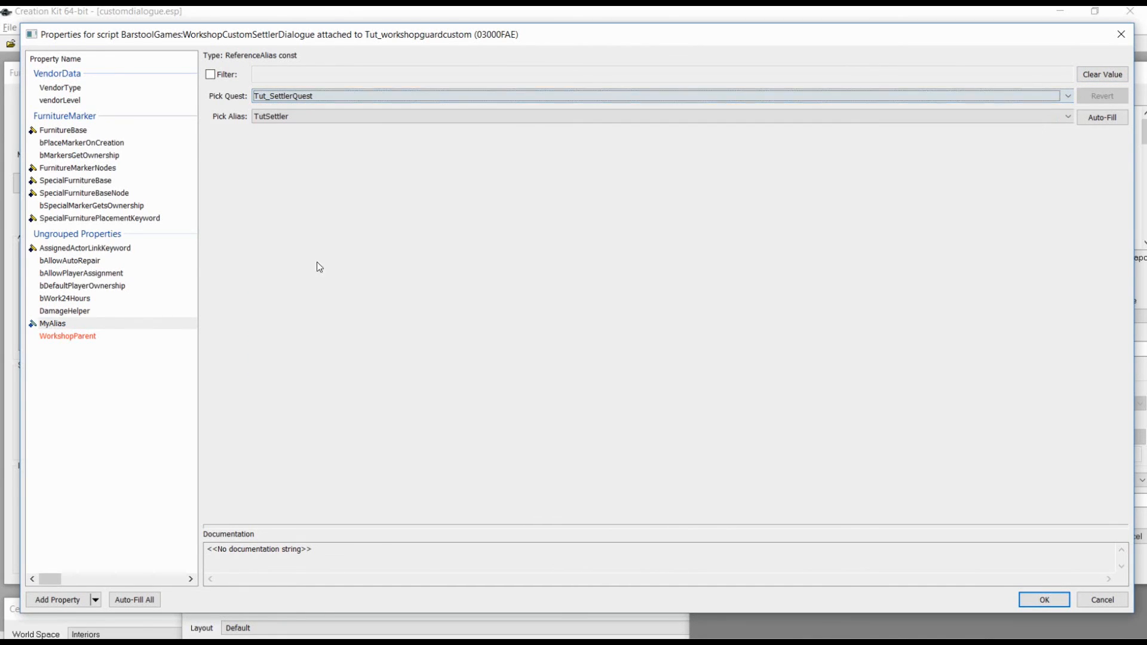
click(295, 117)
click(295, 139)
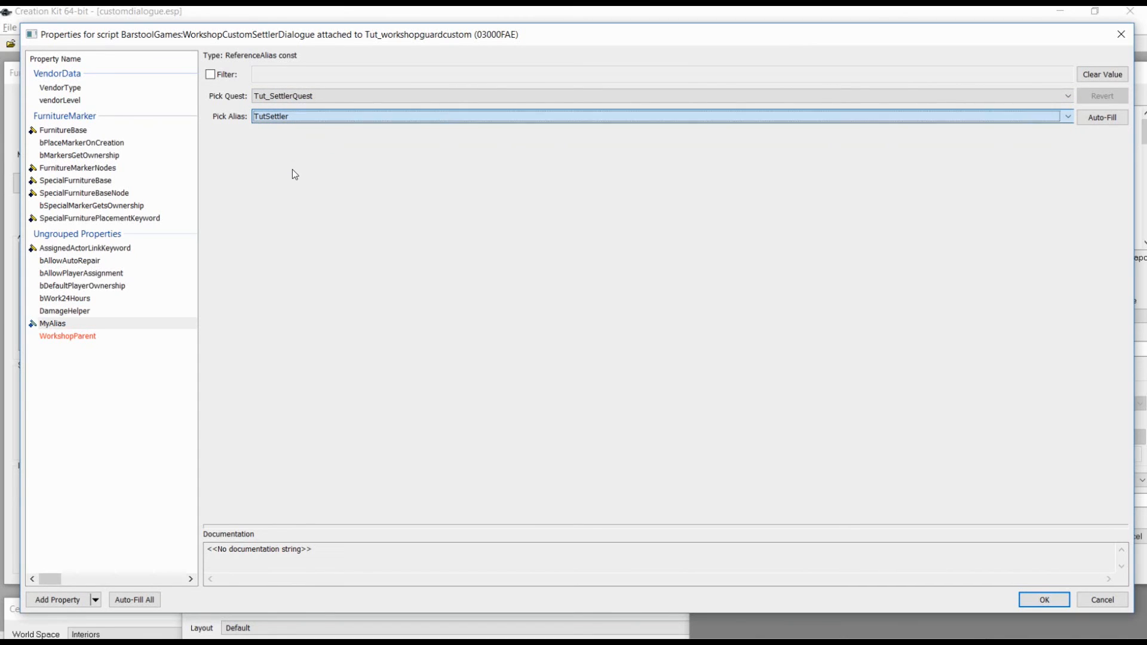
click(292, 119)
click(292, 138)
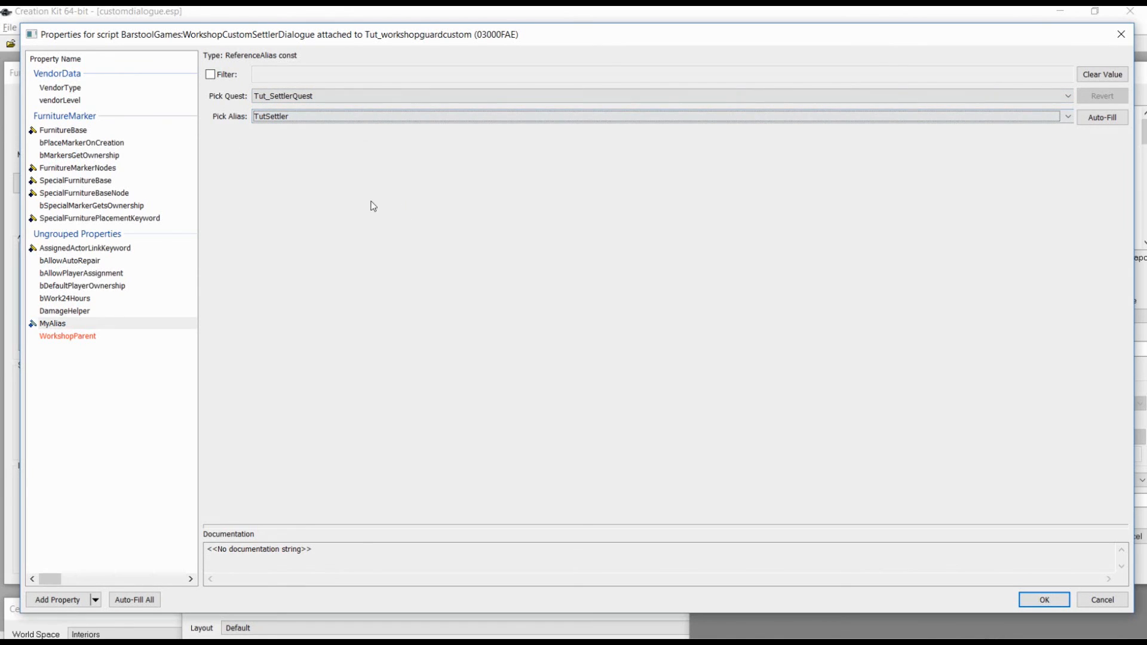
Set the script's WorkshopParent property to the WorkshopParent object.
click(144, 336)
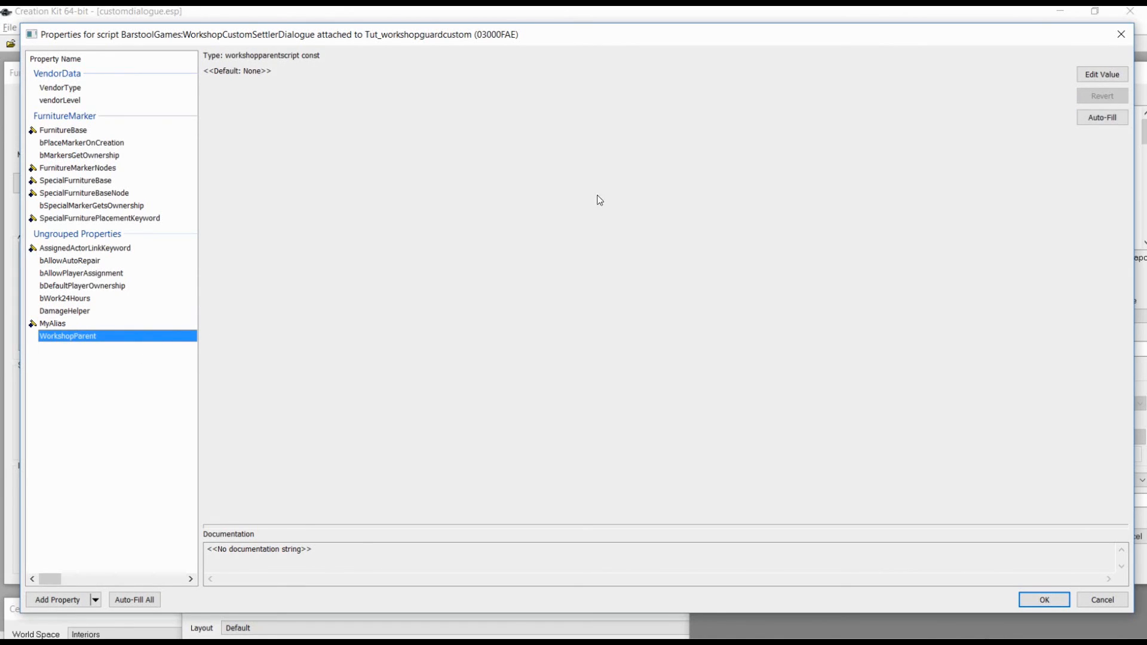
click(1076, 74)
click(582, 94)
click(481, 118)
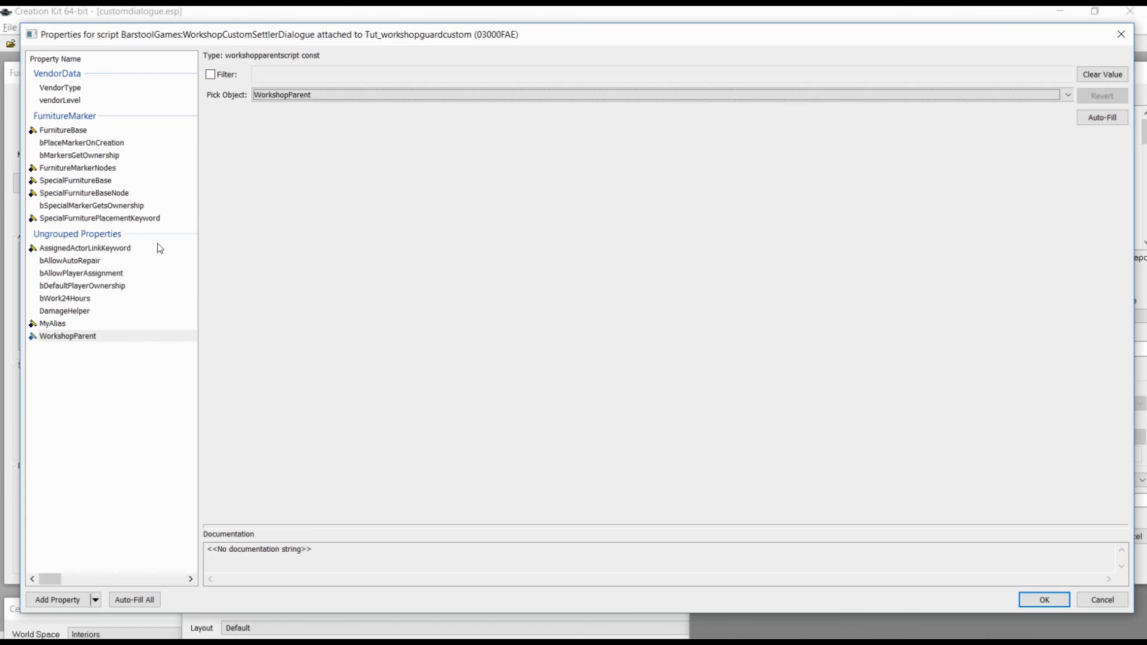
Accept the script properties and the custom guard post's furniture record, and save the plugin.
click(91, 322)
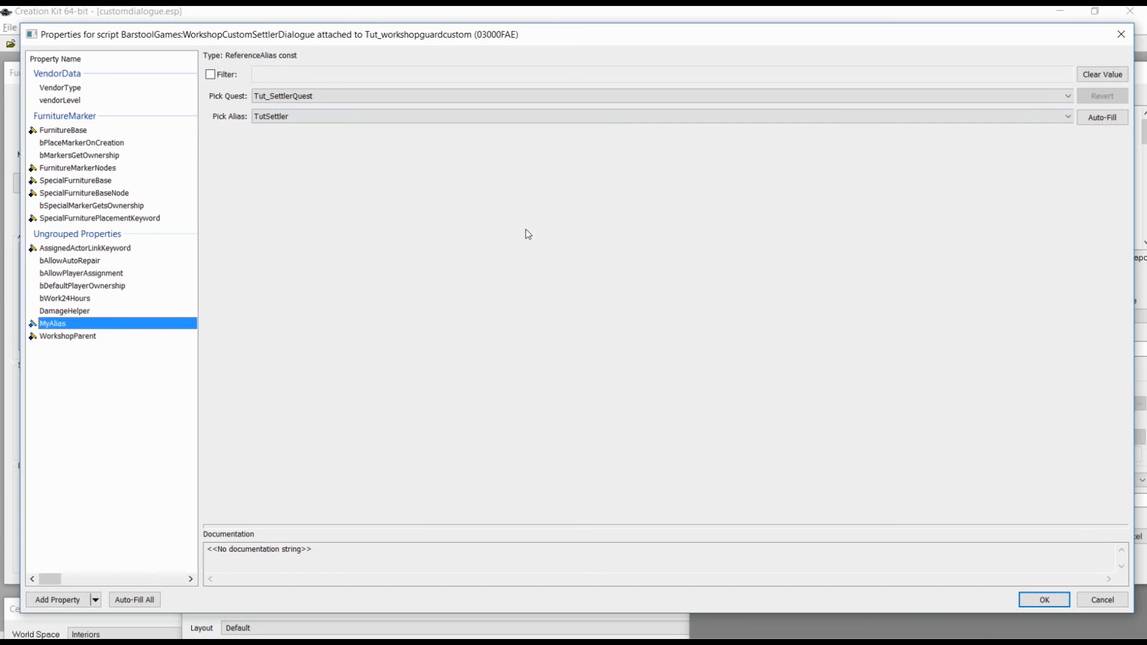
click(1066, 603)
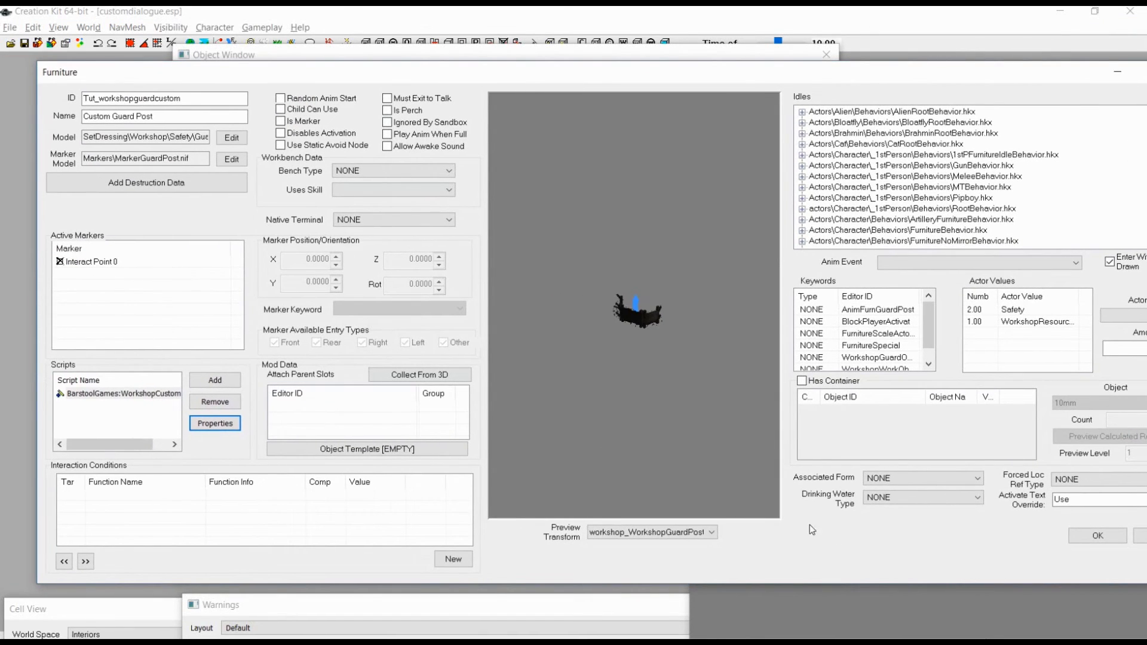
click(1094, 535)
click(25, 44)
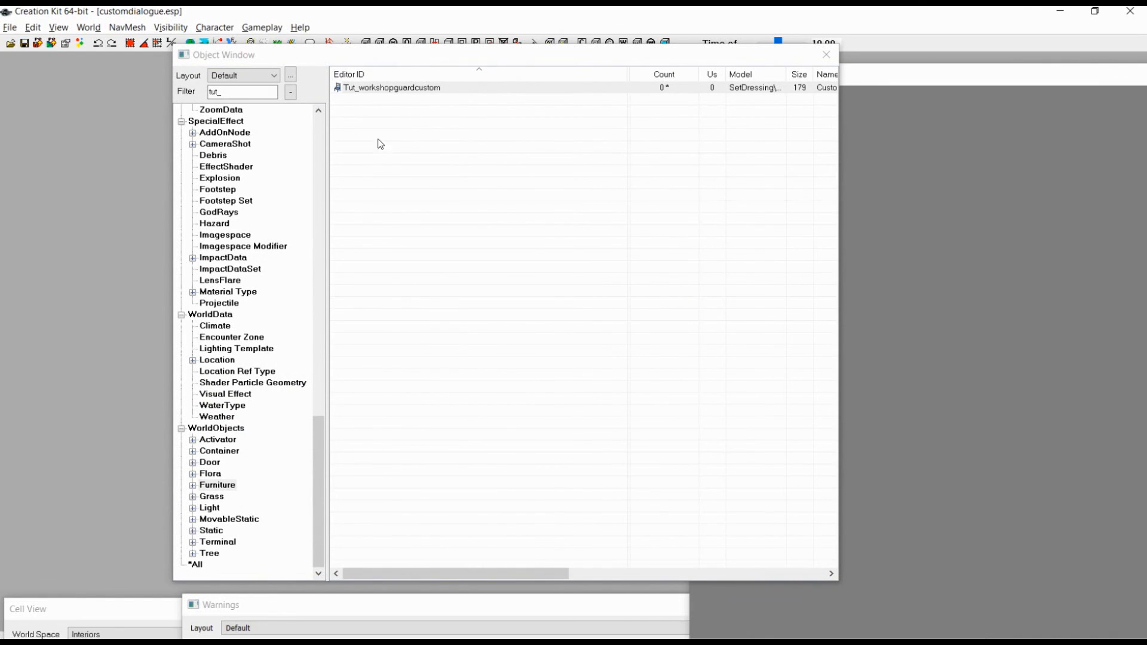
Show the Constructible Object records and filter them by *work*gua.
drag(321, 441, 362, 62)
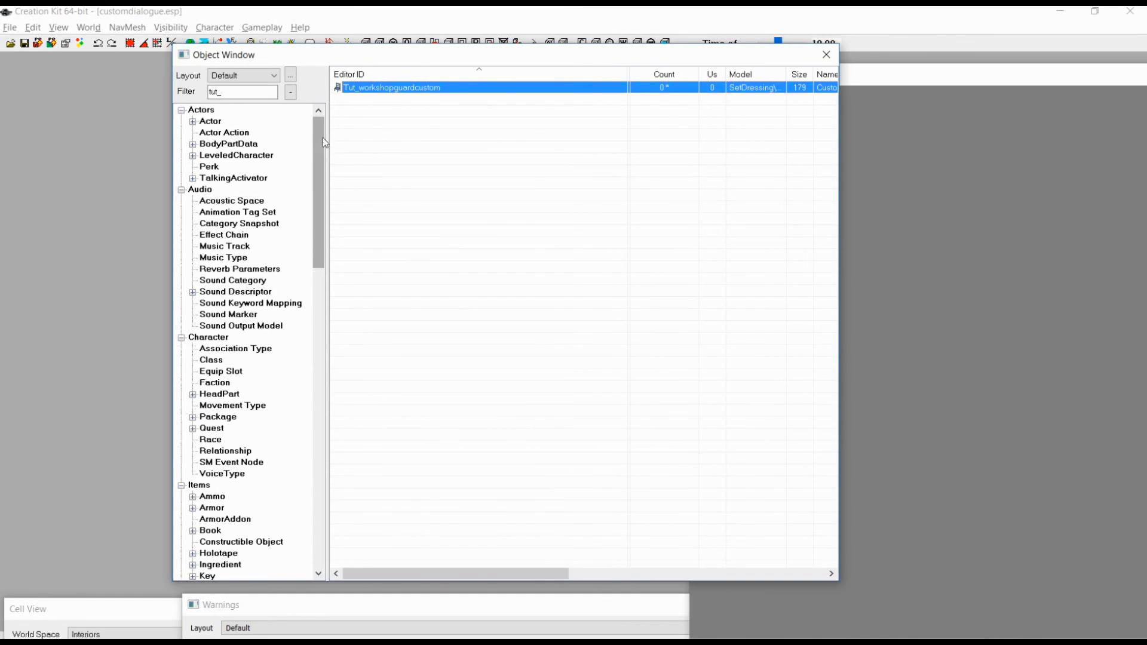
drag(316, 131, 317, 148)
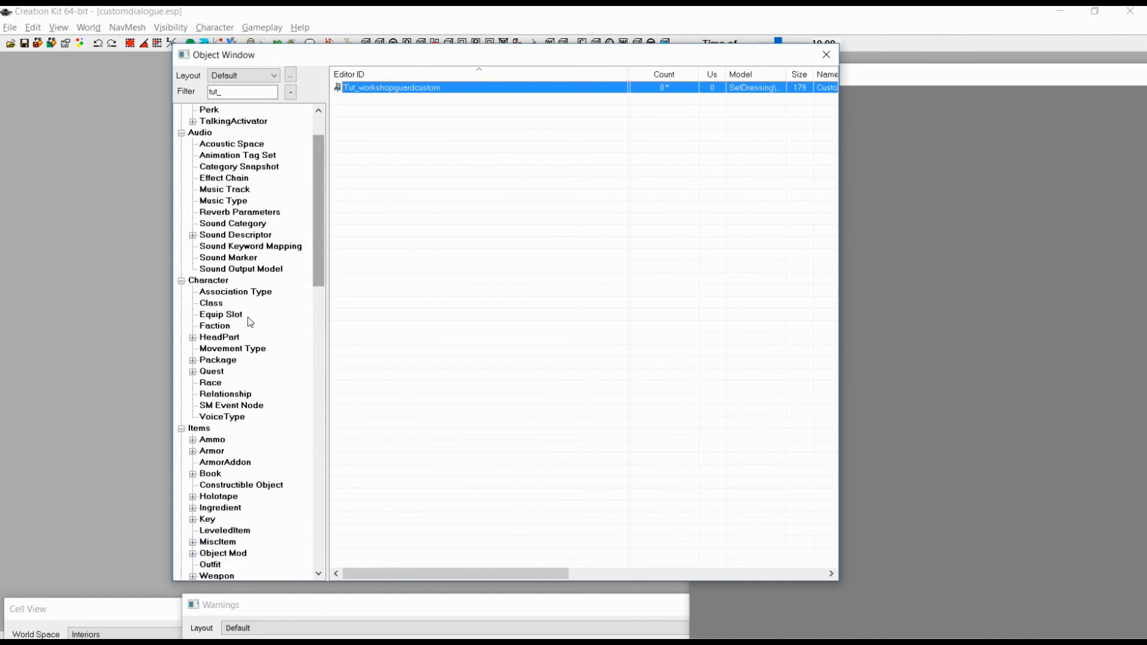
click(311, 246)
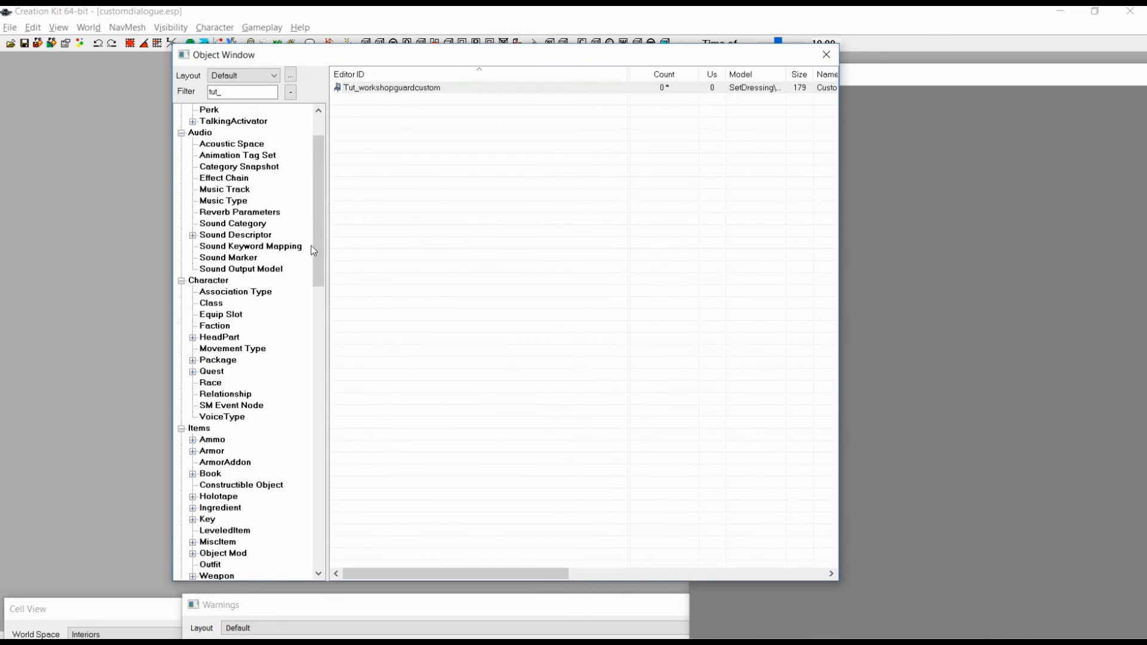
drag(316, 247, 317, 292)
click(281, 348)
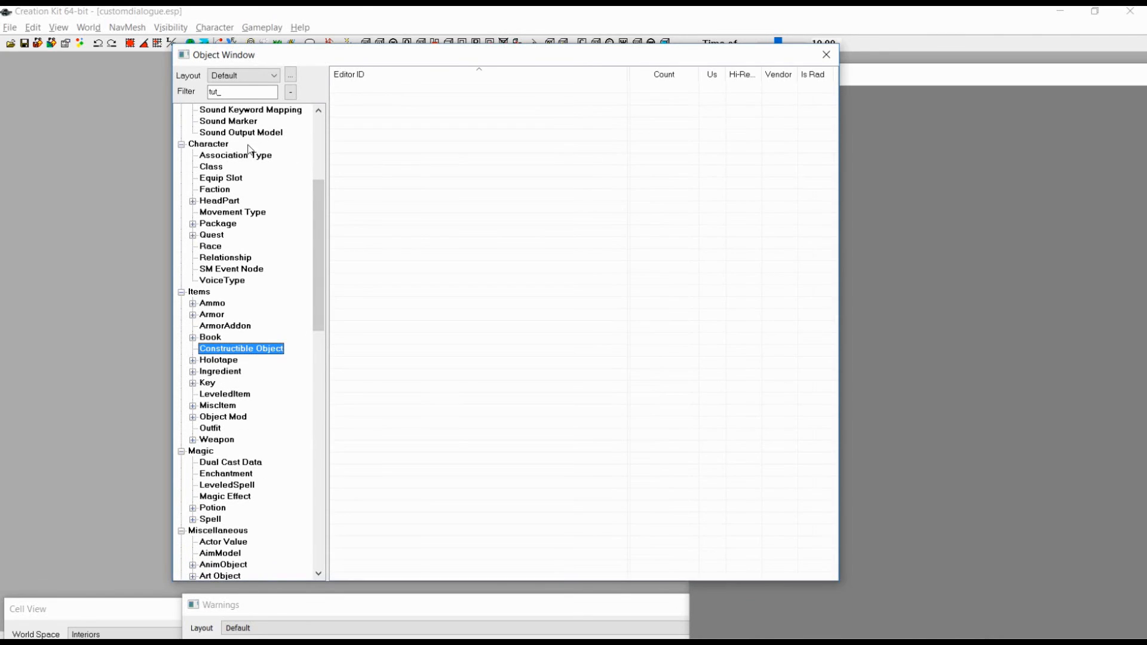
drag(249, 92, 198, 101)
text(*w)
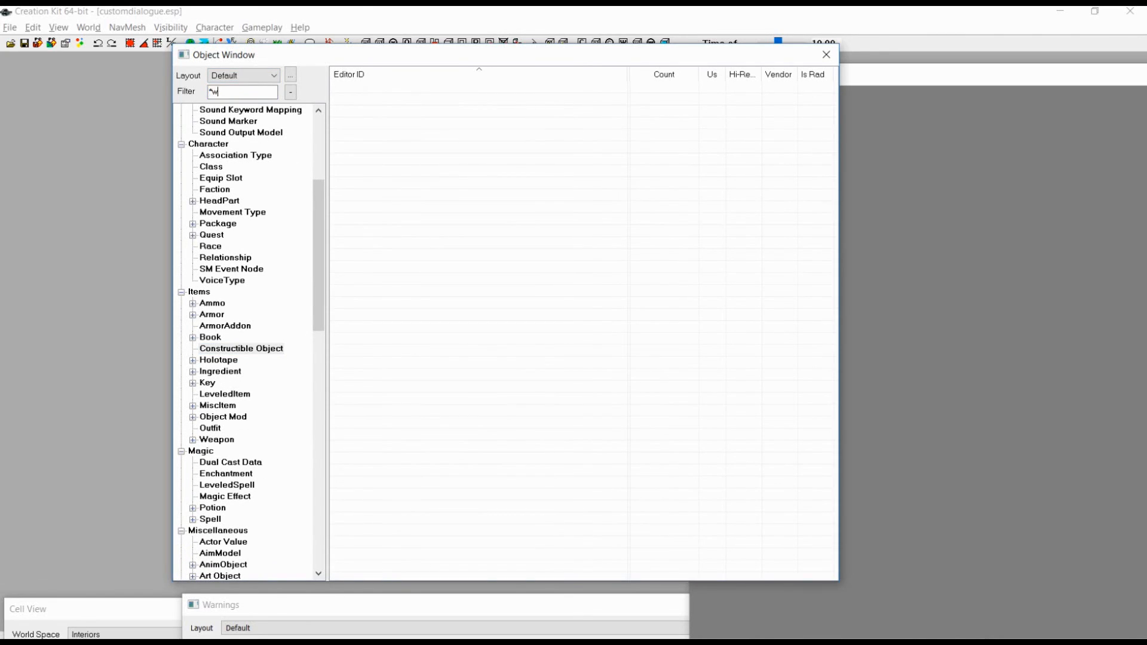
text(ork)
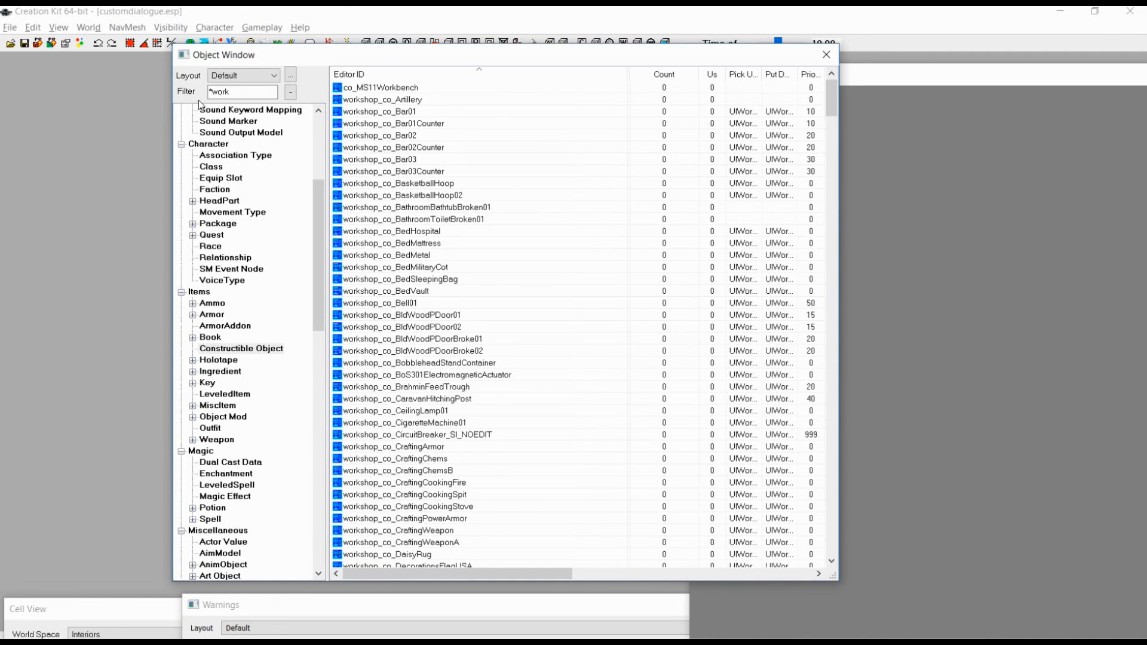
text(*gua)
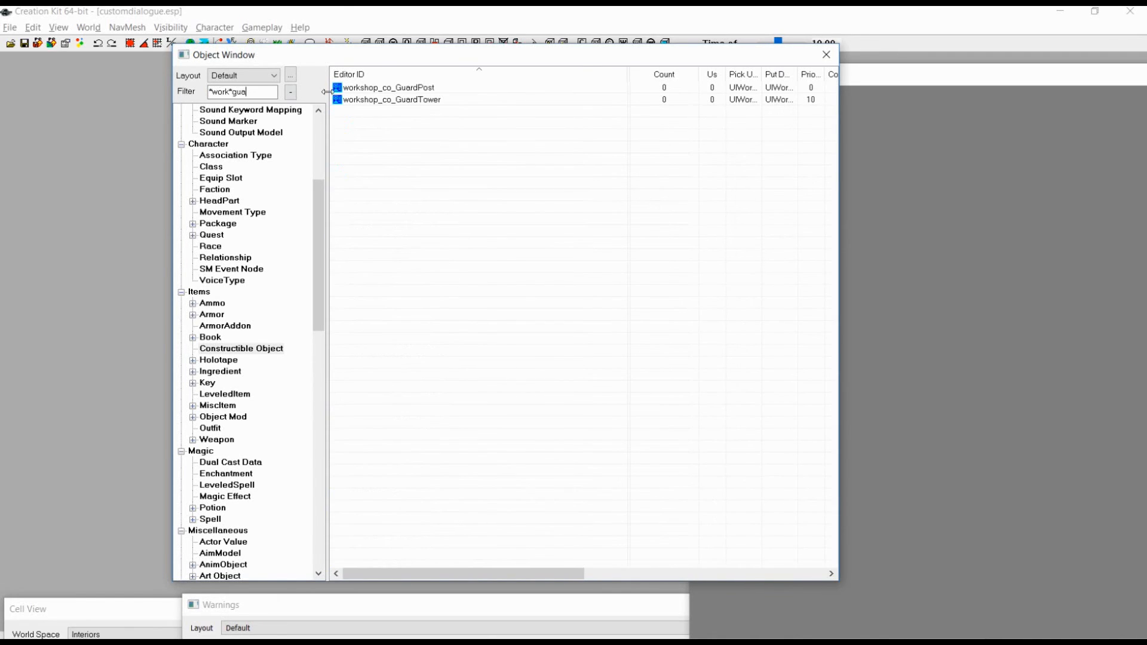
Open the workshop_co_GuardPost recipe to examine its created object and required items, and close it without changes.
click(388, 88)
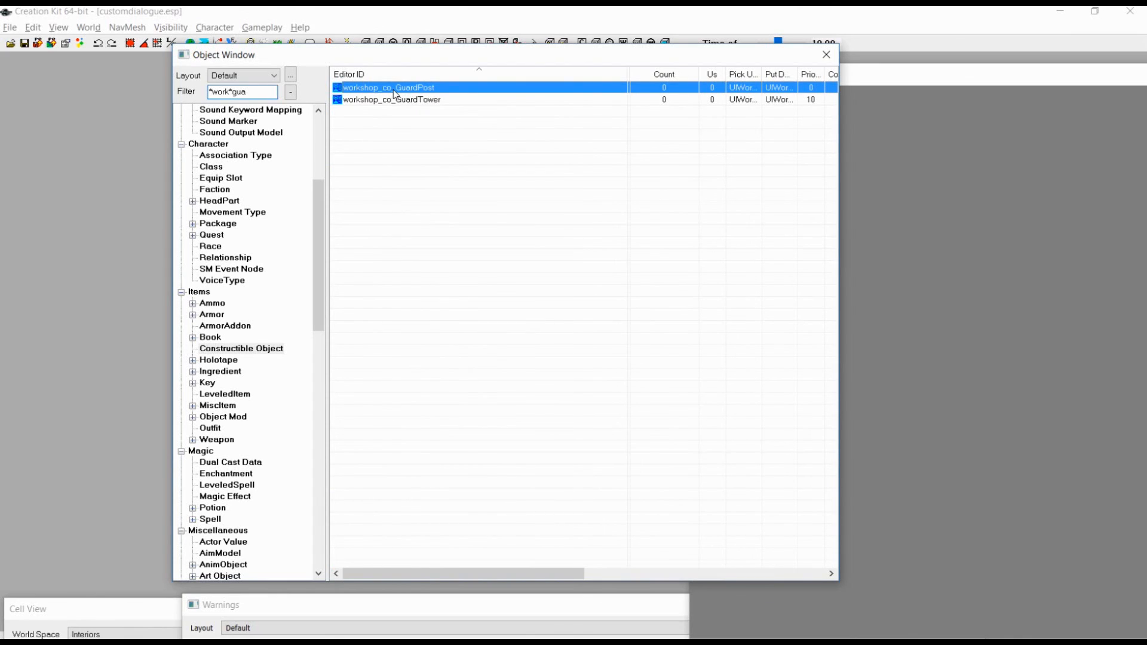
double_click(394, 89)
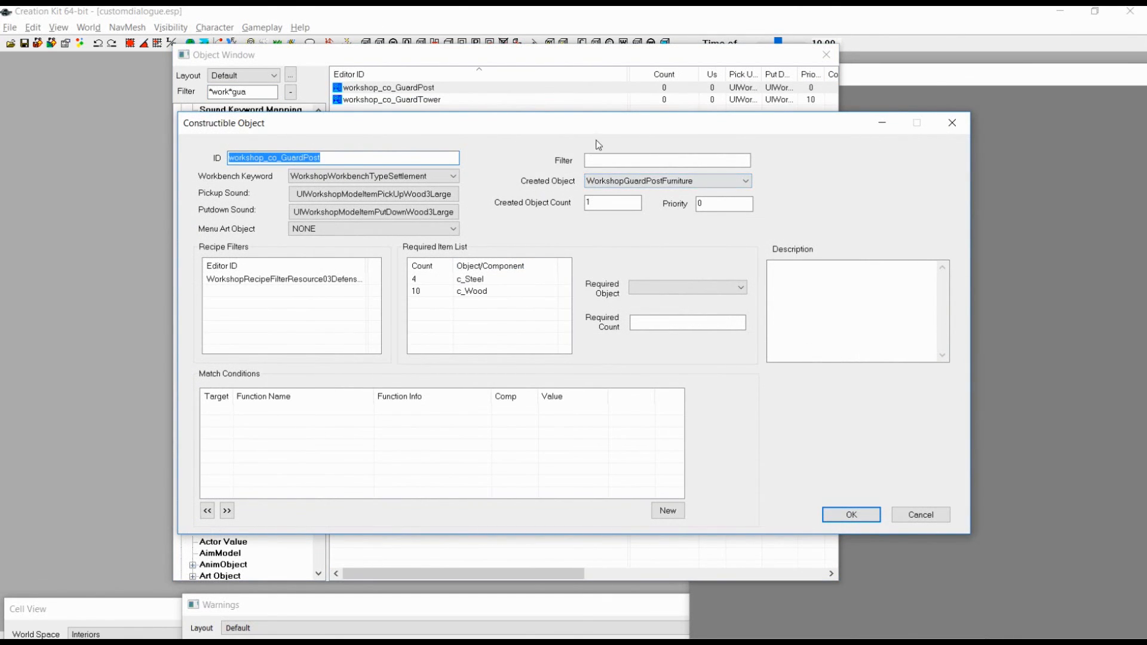
click(896, 511)
click(425, 74)
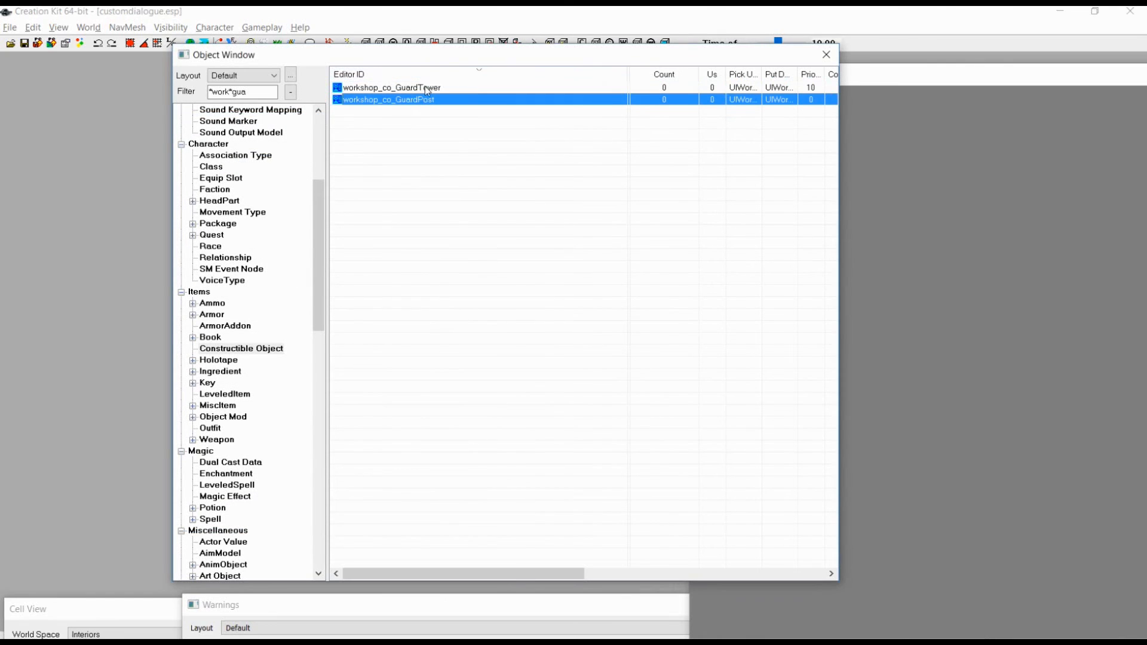
Duplicate the workshop_co_GuardPost recipe and open the copy for editing.
right_click(424, 103)
click(478, 137)
click(454, 99)
right_click(454, 99)
click(488, 115)
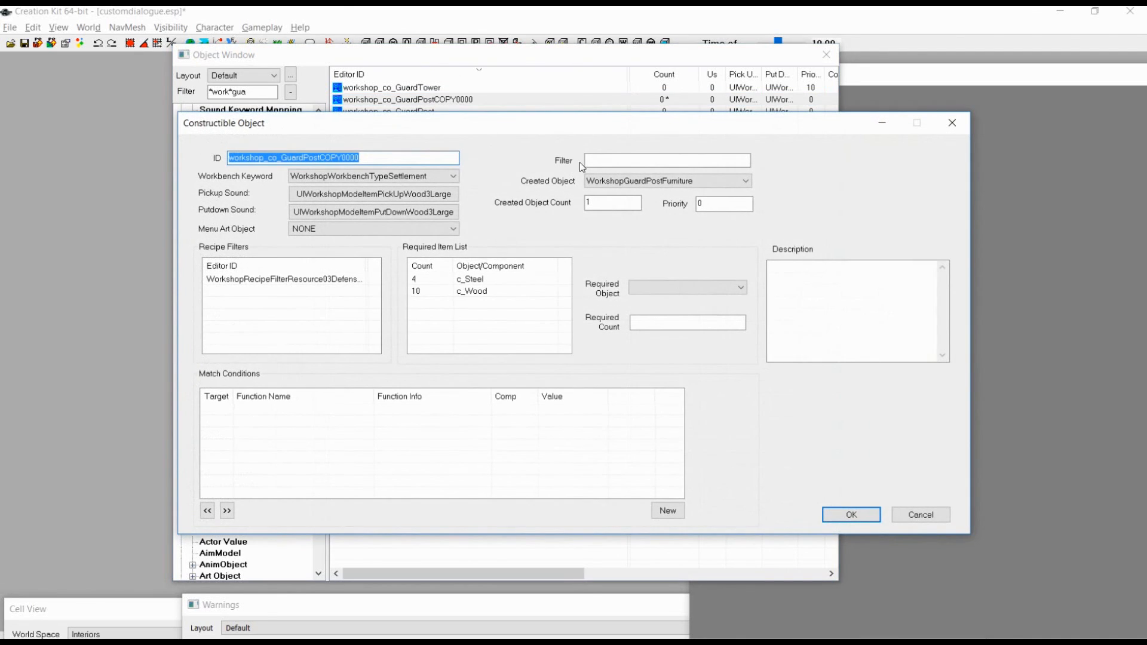
Set the duplicated recipe's created object to Tut_workshopguardcustom.
click(599, 180)
key(t)
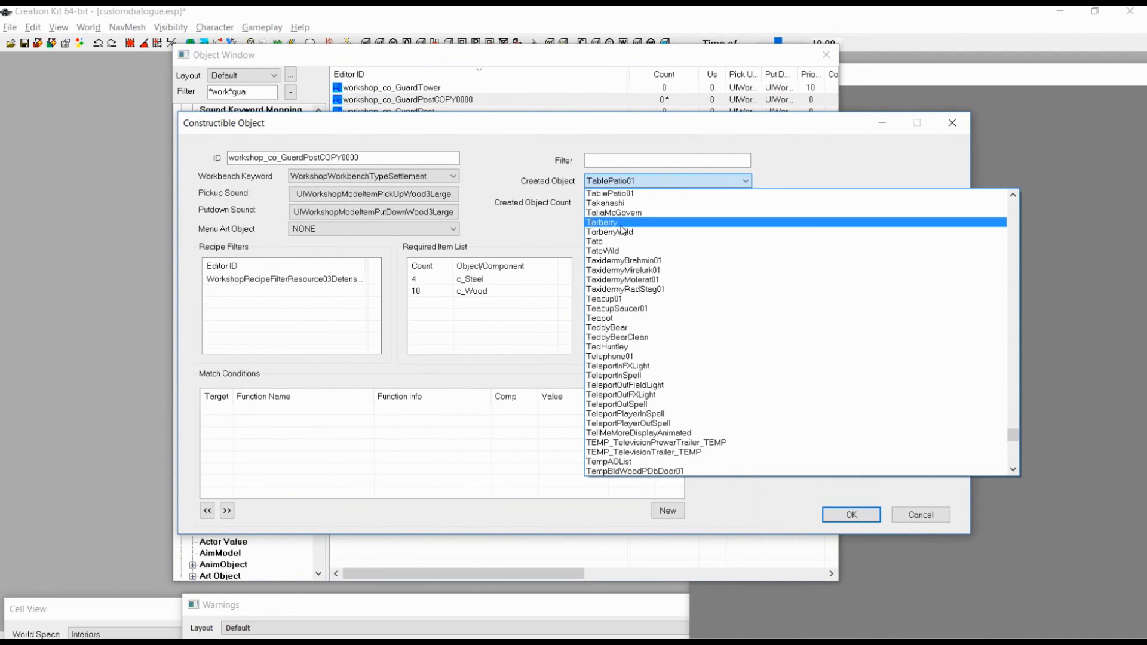
scroll(651, 247, down, 8)
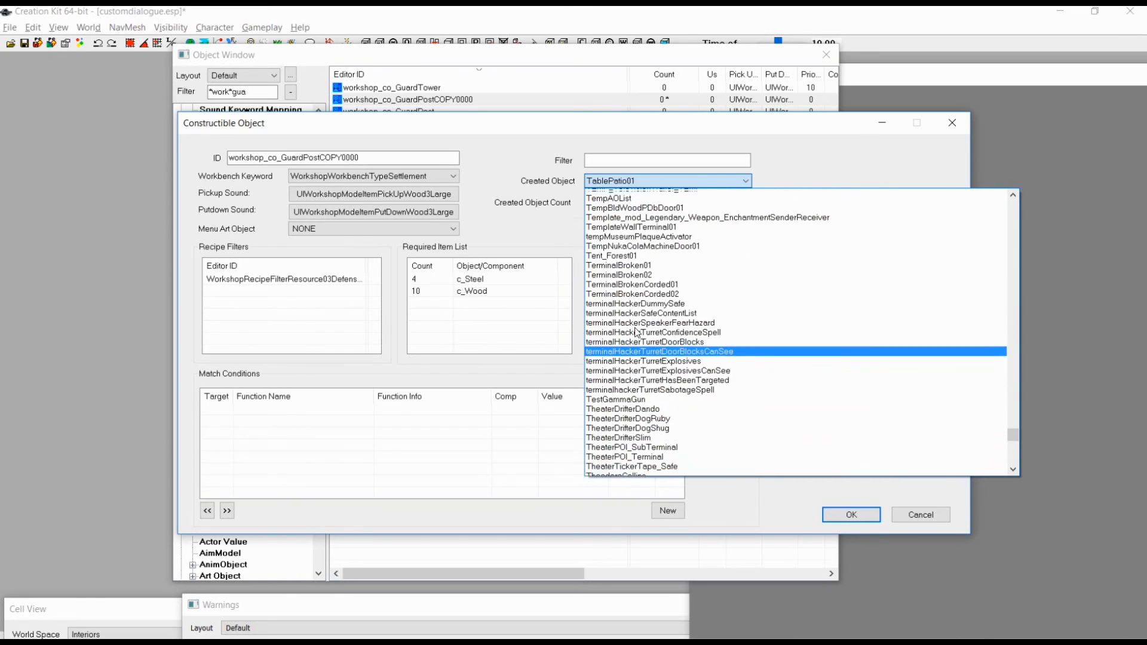
scroll(650, 334, down, 12)
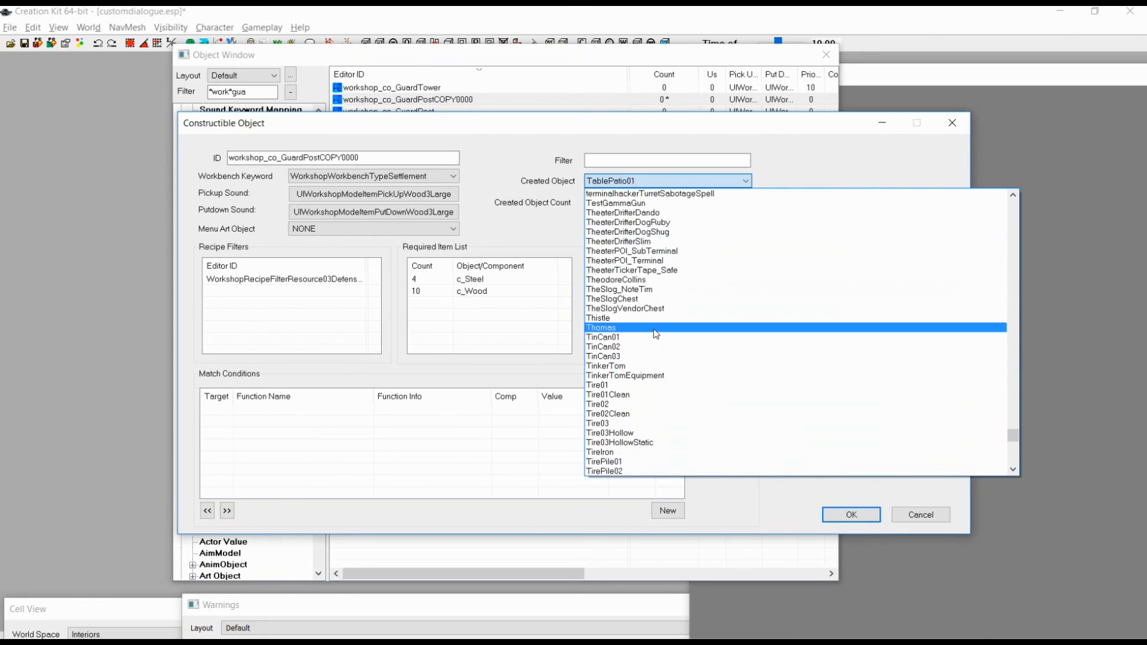
text(tut)
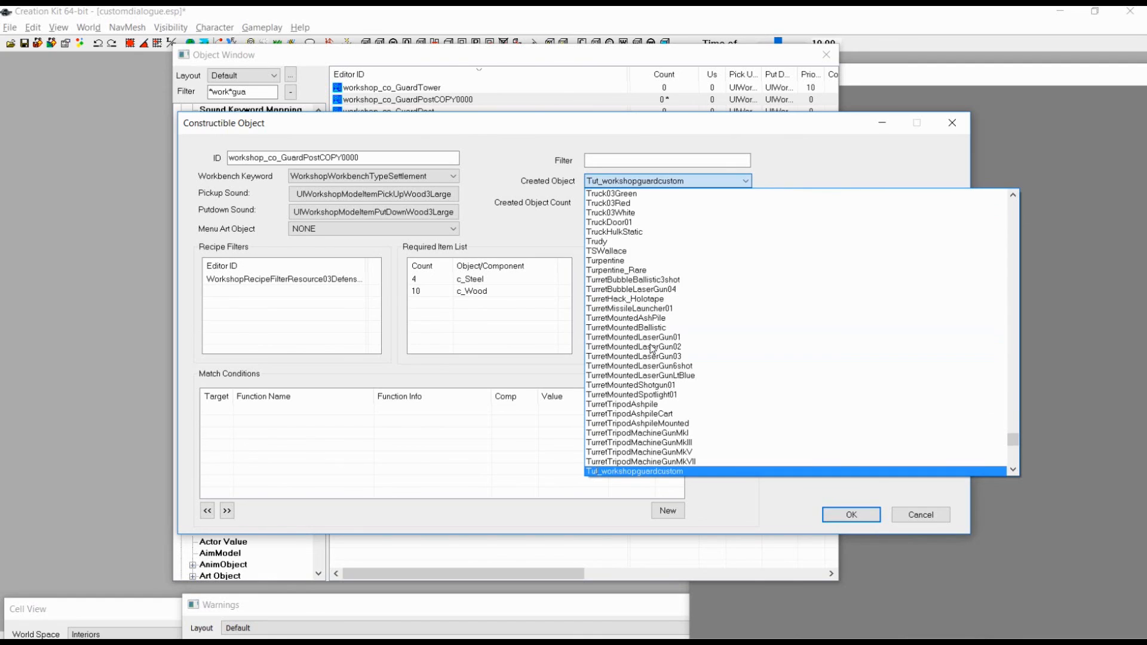
scroll(652, 347, down, 2)
click(669, 414)
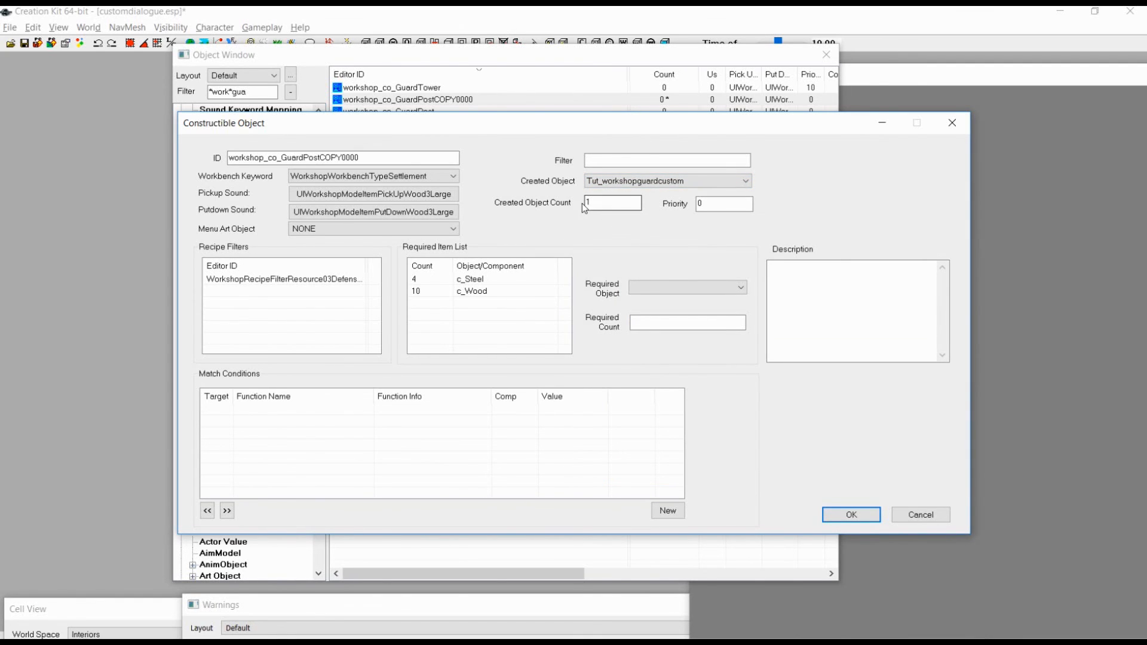
Rename the duplicated recipe as tut_customfurnrecipe without creating a new form, and save the plugin.
drag(372, 156, 201, 160)
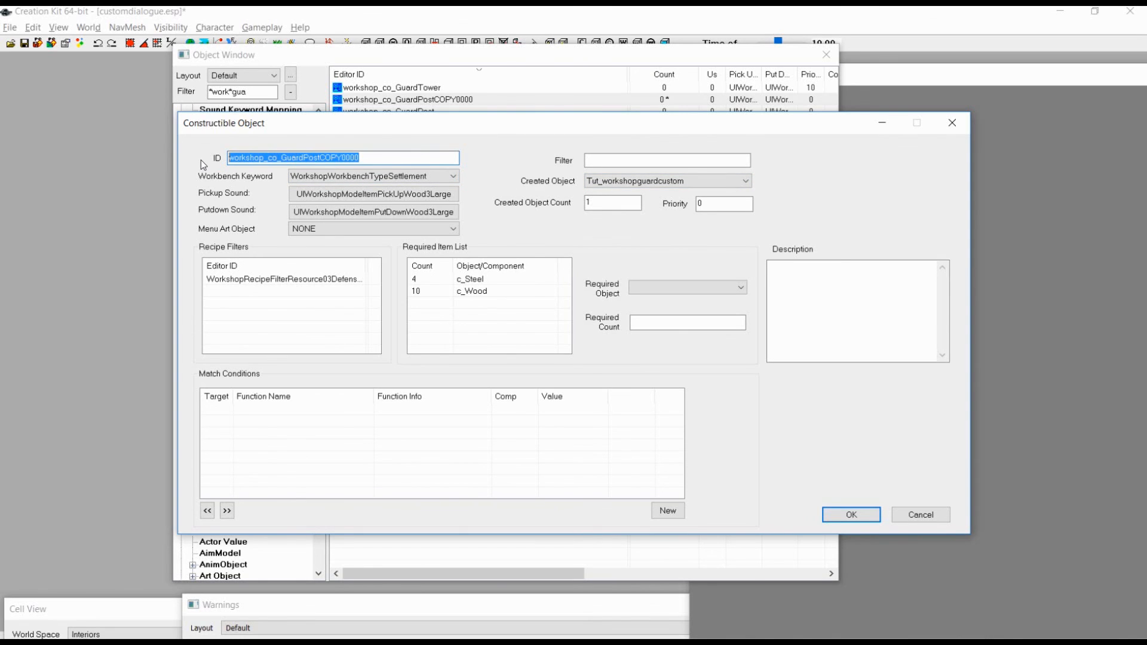
text(tut)
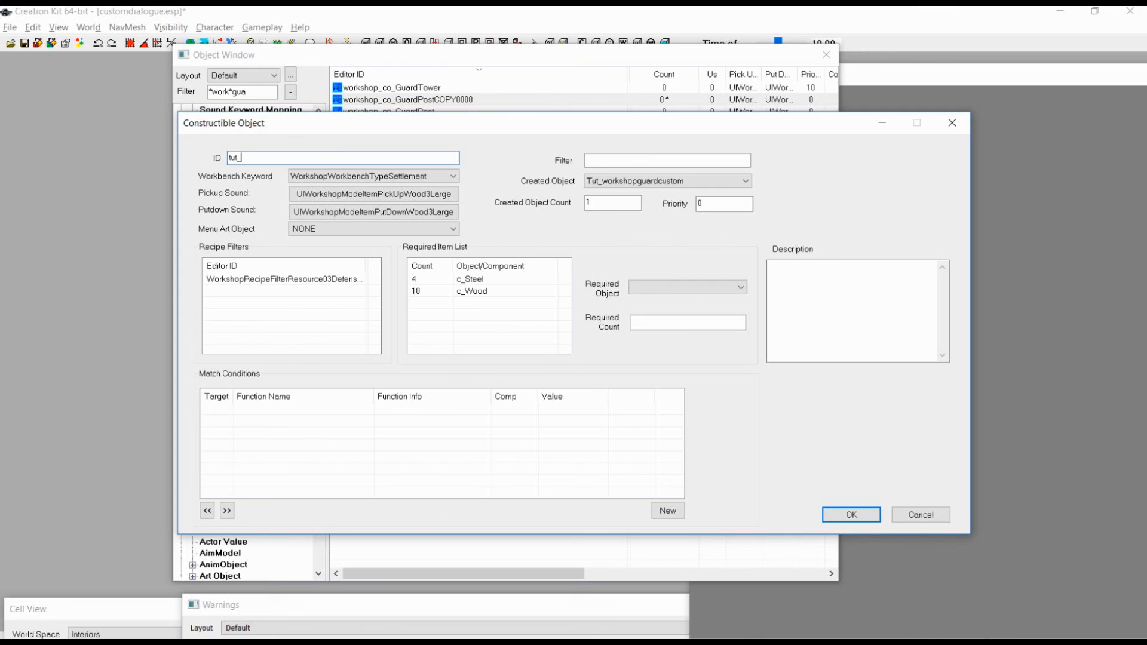
text(_w)
key(BackSpace)
text(customfurnrecipe)
click(852, 517)
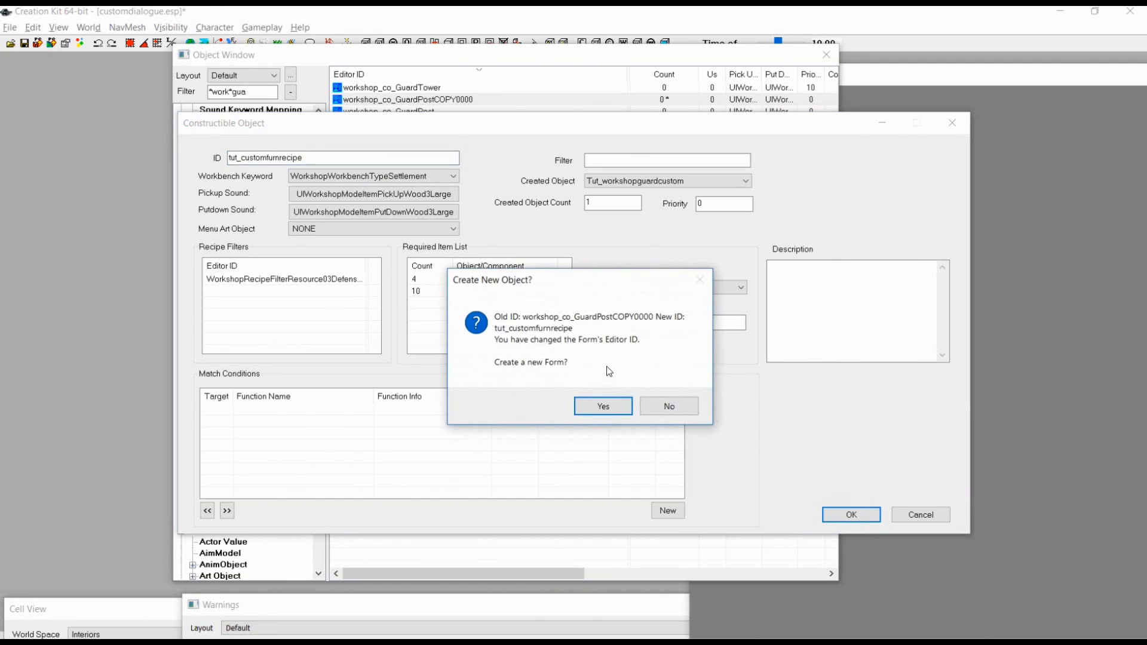
click(669, 406)
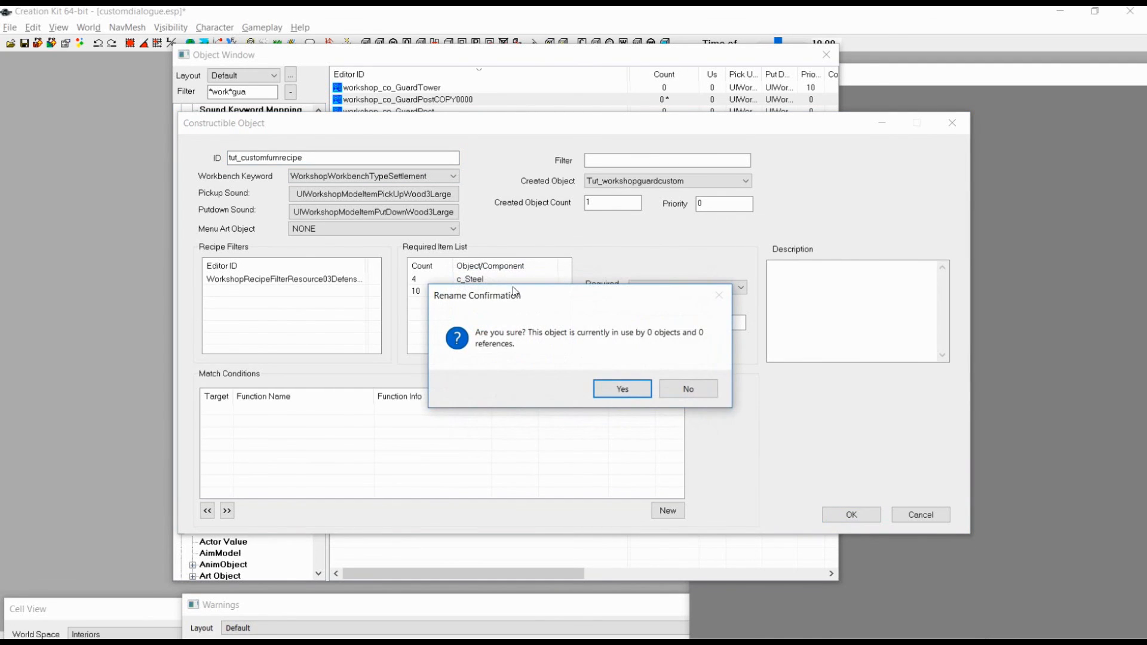
click(639, 385)
click(25, 43)
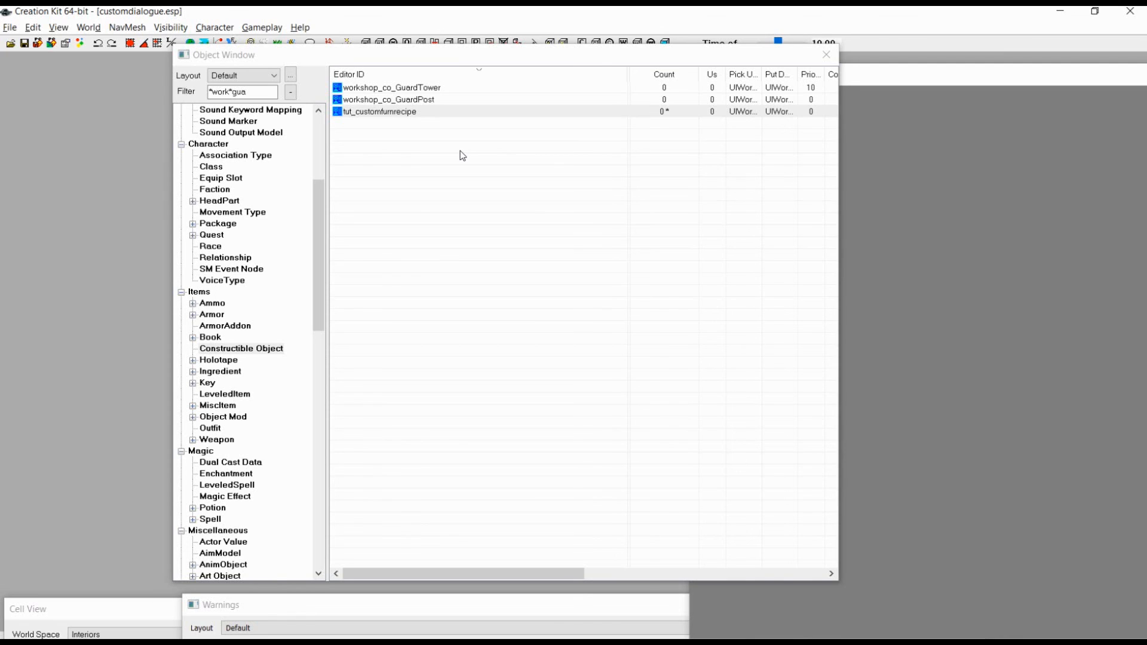
Filter the object list by tut_ and open the Tut_SettlerQuest quest for editing.
drag(264, 93, 161, 111)
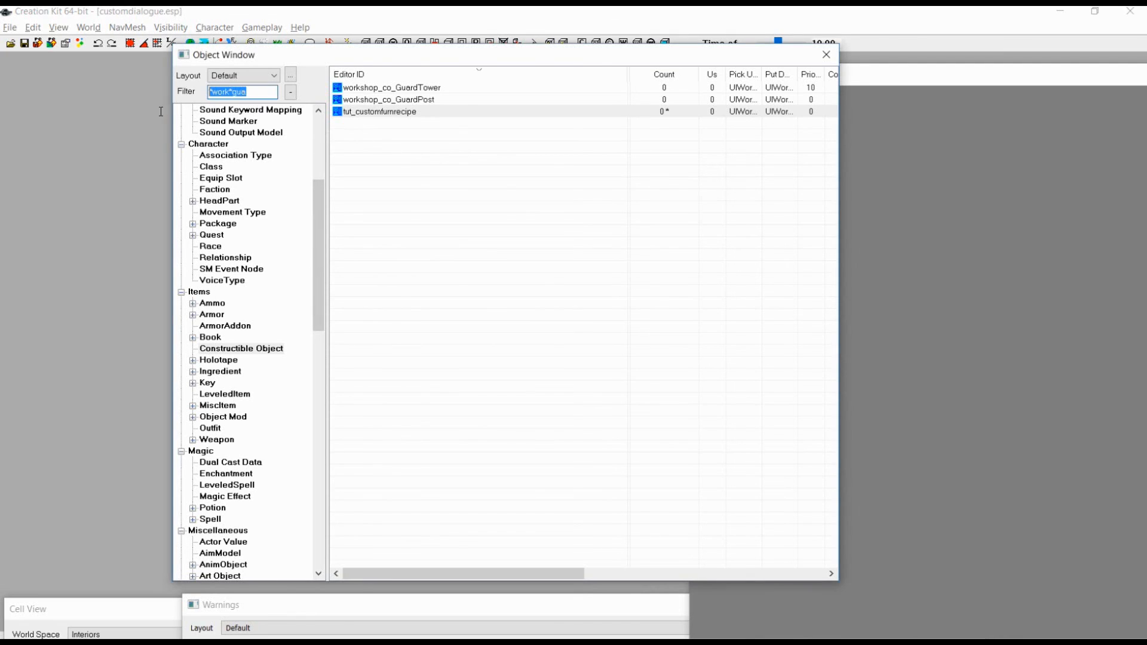
text(tut_)
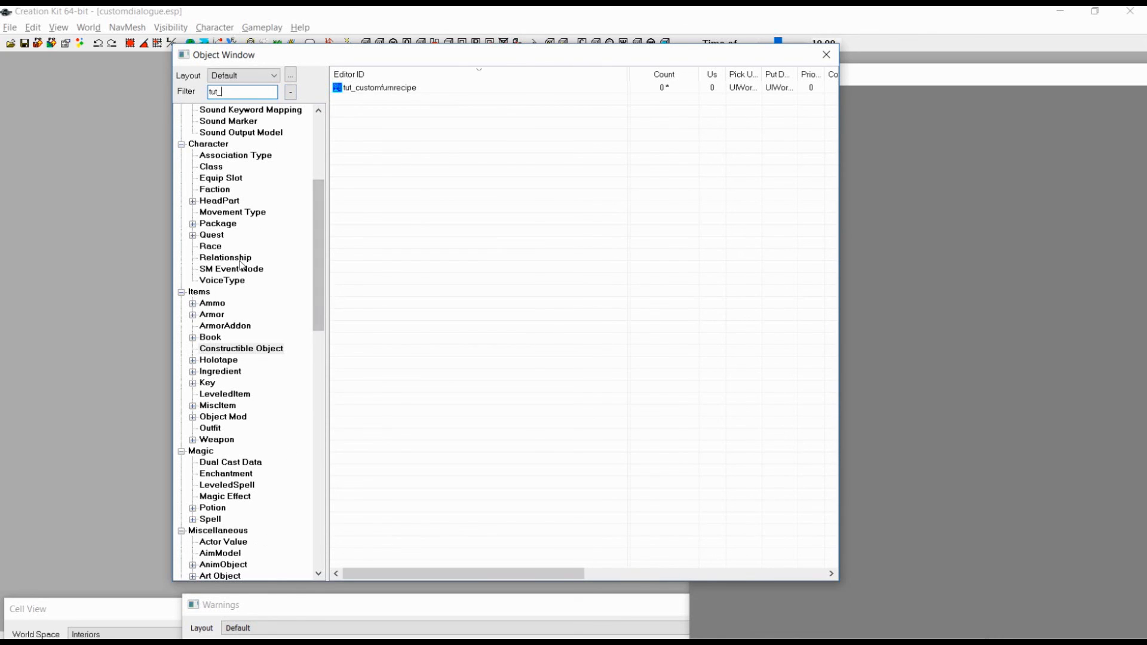
drag(318, 244, 323, 148)
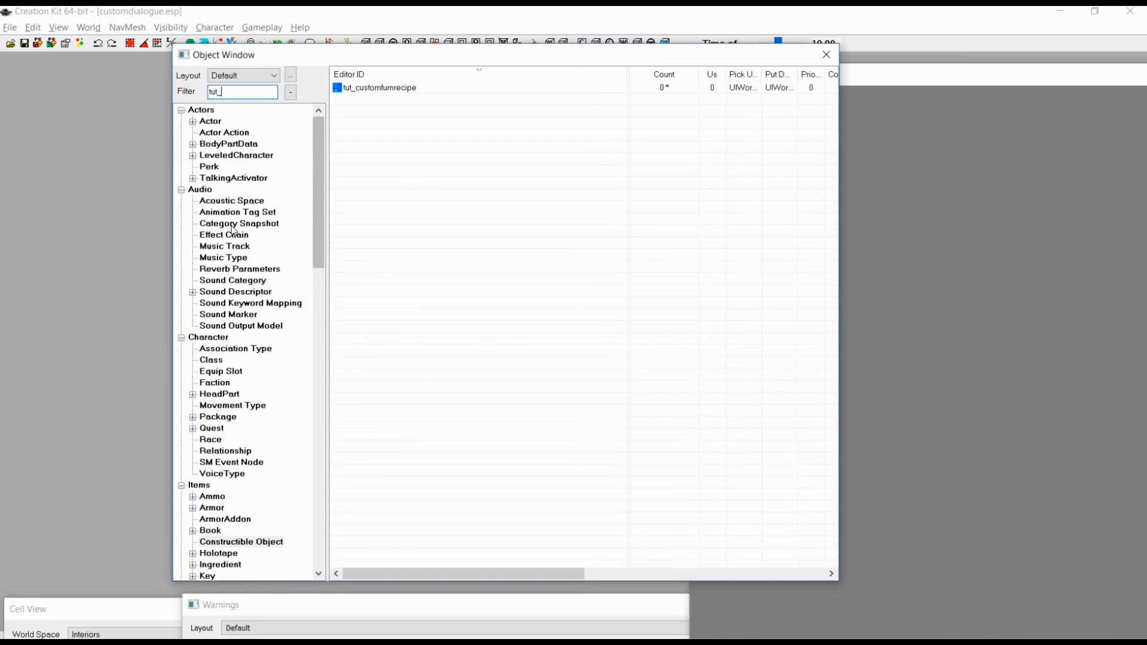
click(222, 430)
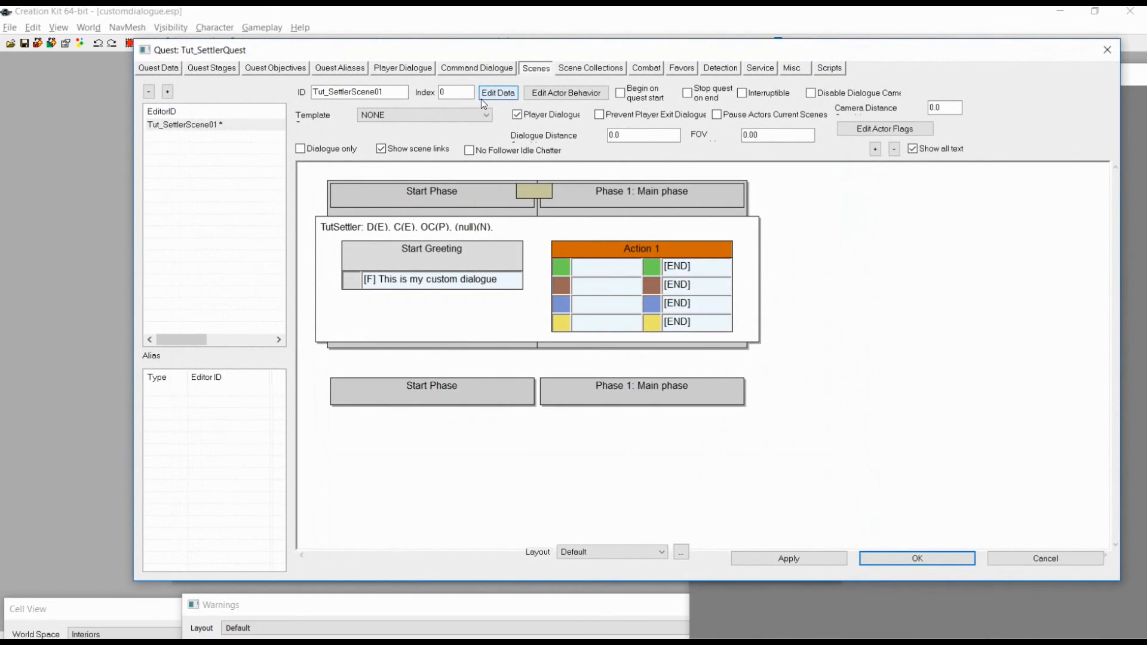
Disable the Run Once option in the quest data of Tut_SettlerQuest, accept the change and save the plugin.
click(167, 73)
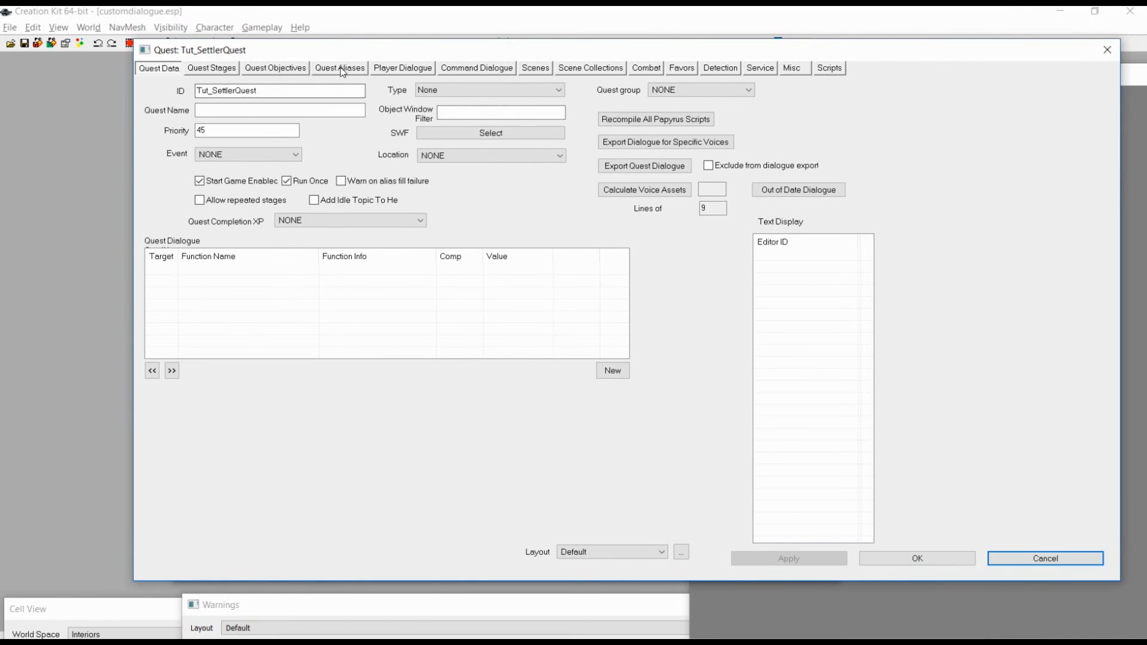
click(233, 68)
click(177, 72)
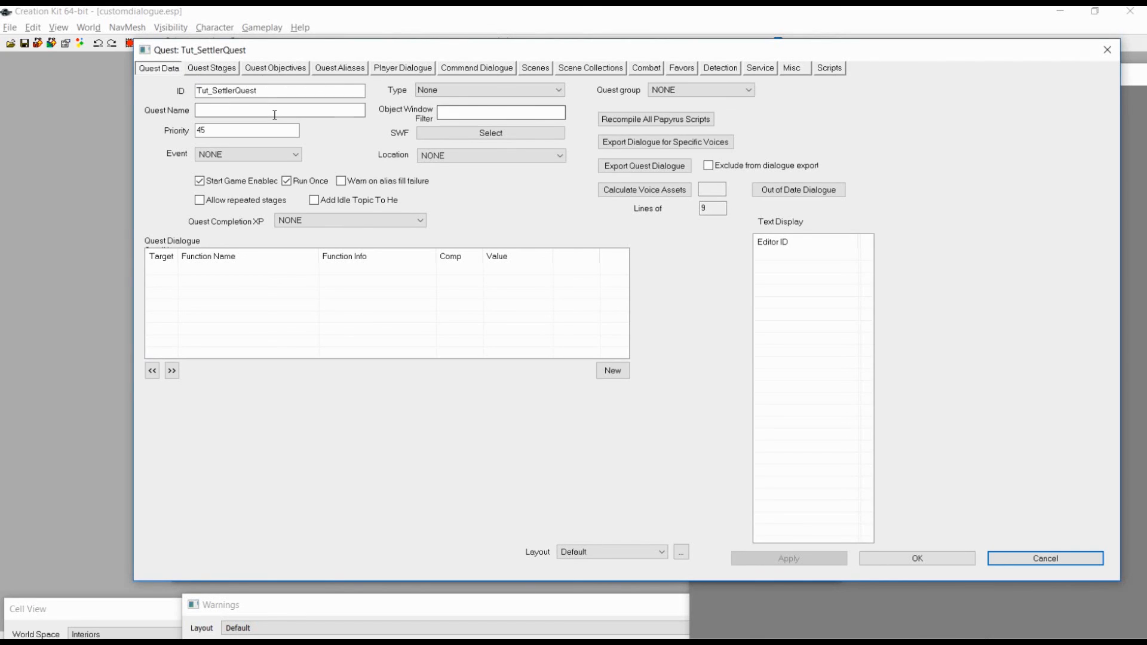
click(290, 180)
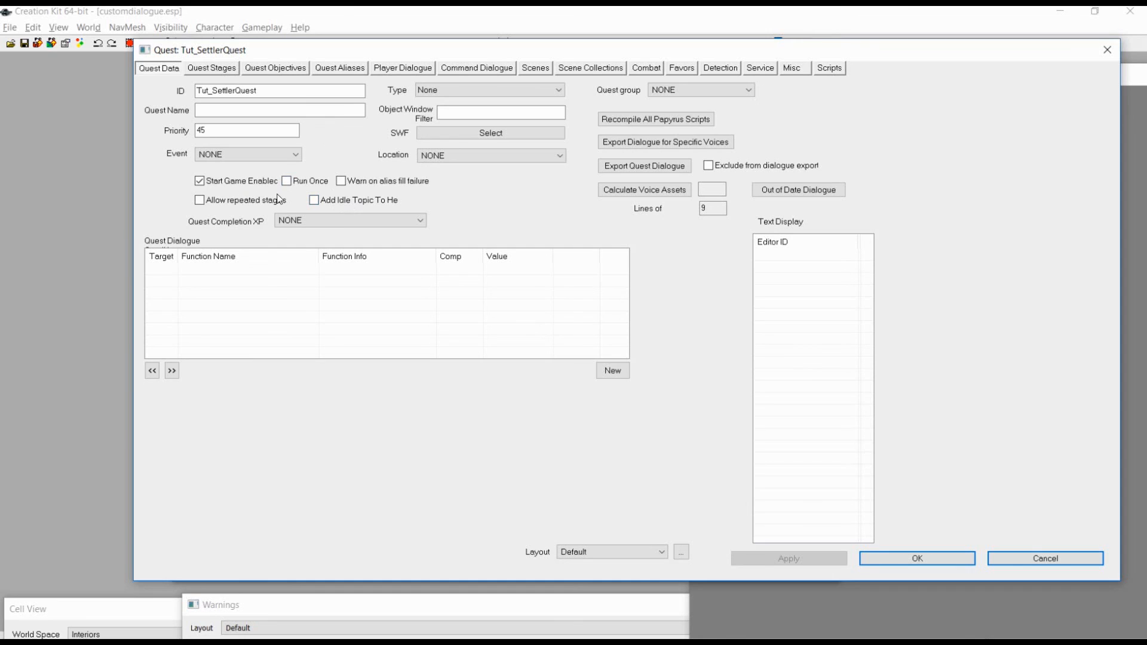
click(935, 557)
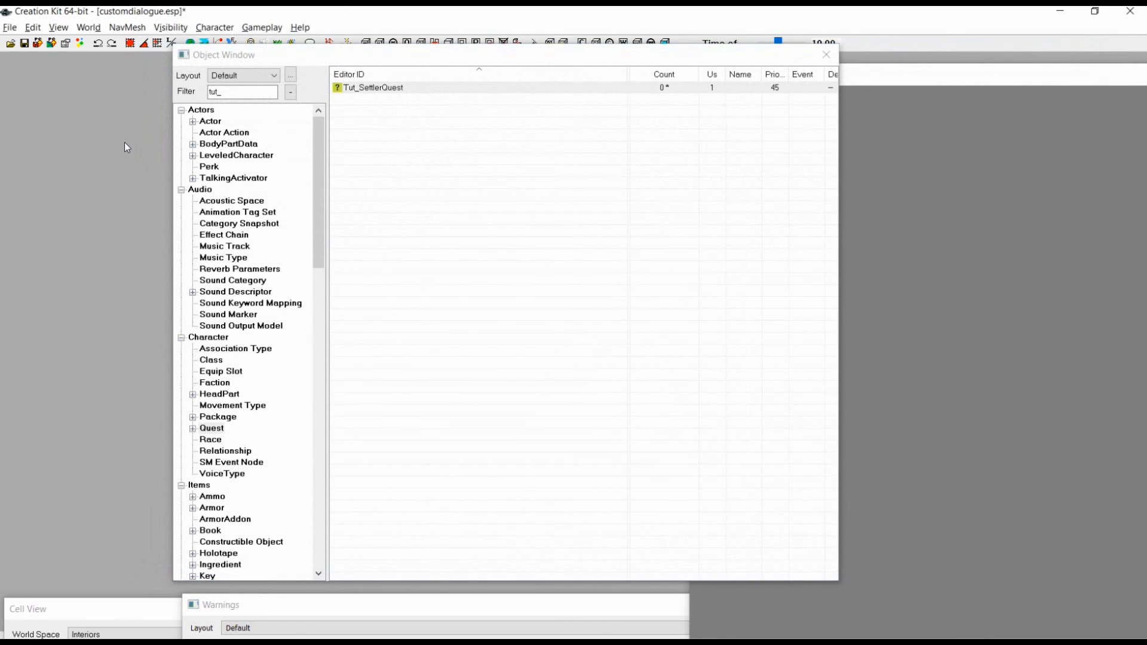
click(26, 43)
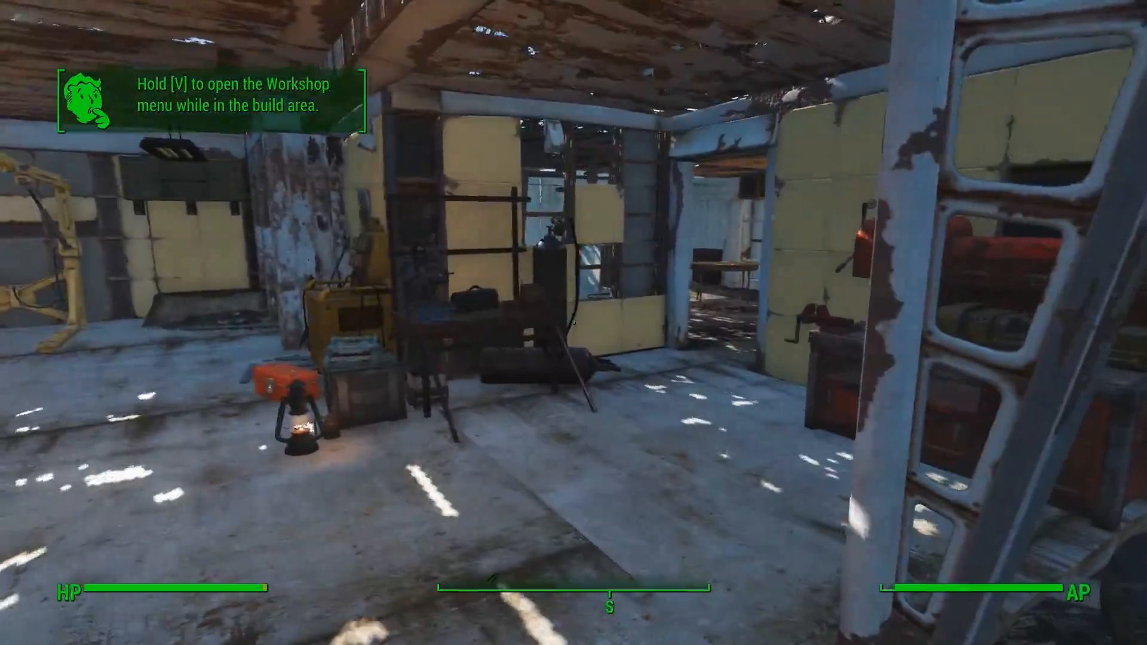
Switch to Fallout 4 and build a Custom Guard Post on the road from the Defense > Guard Posts workshop category.
key(e)
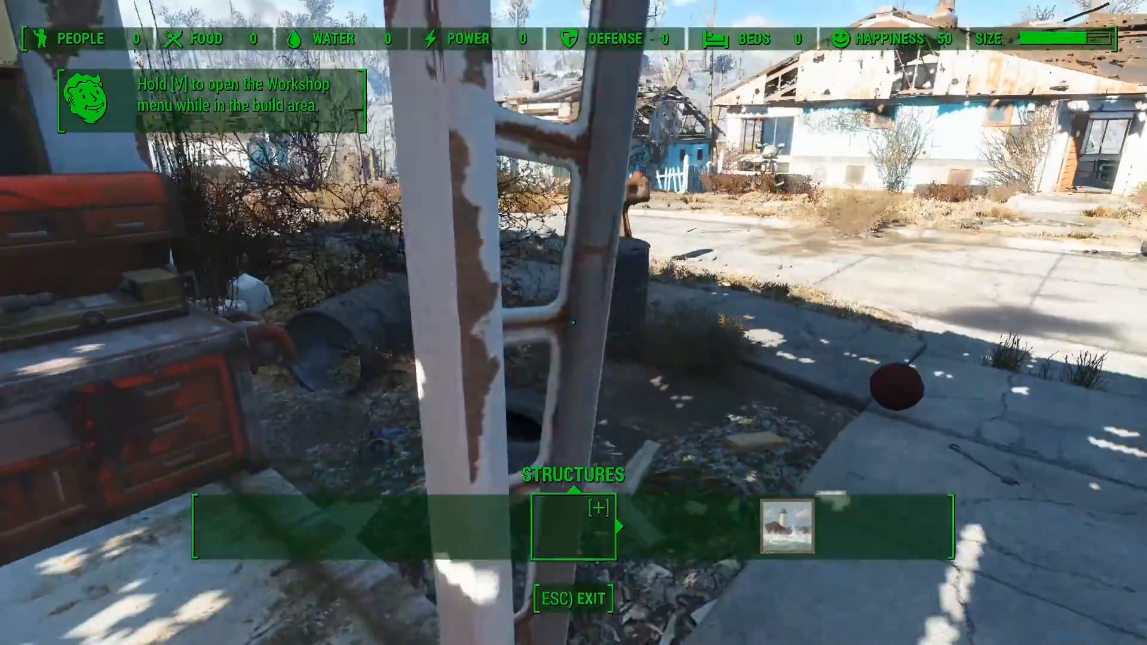
key(Right)
key(Right)
key(Right)
key(Right)
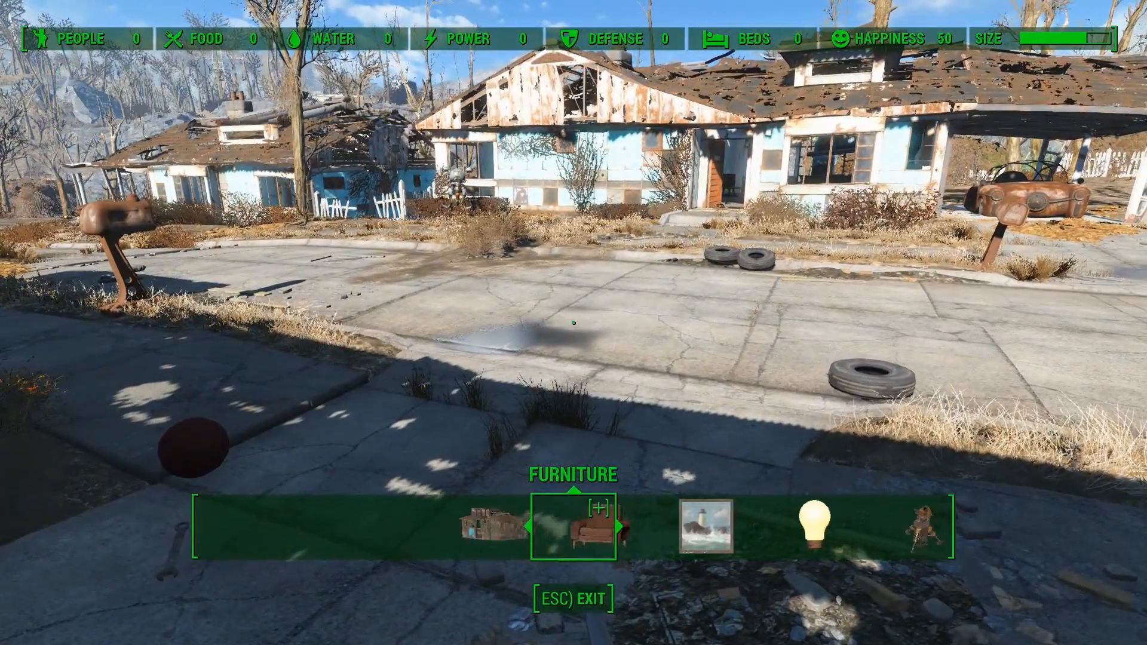
key(Right)
key(Right)
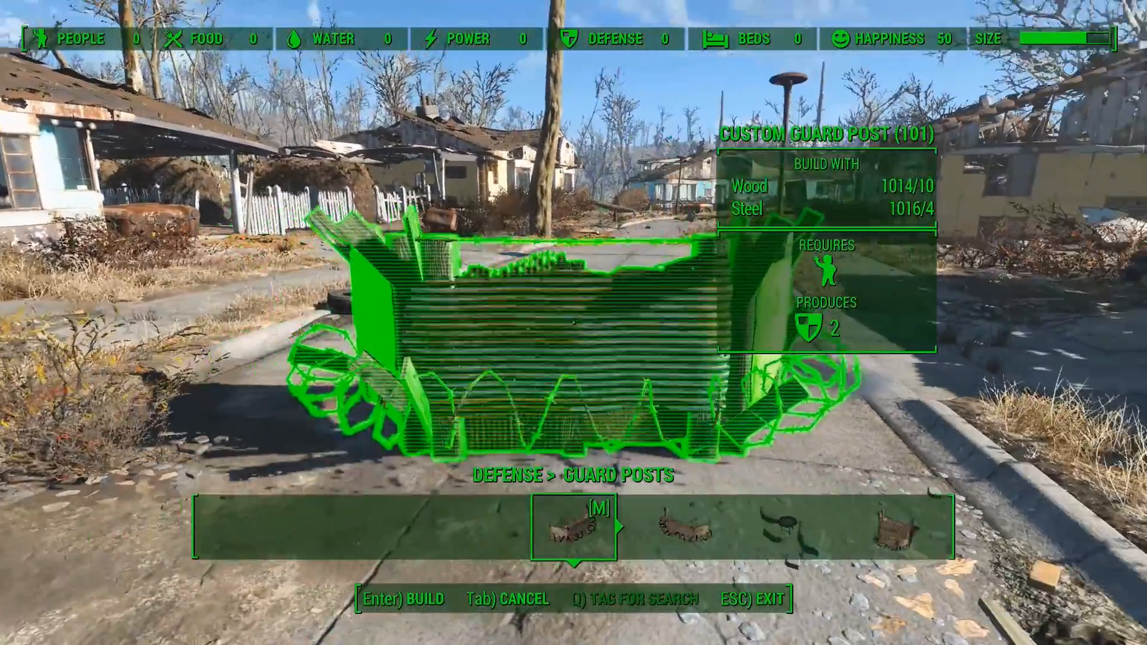
key(Tab)
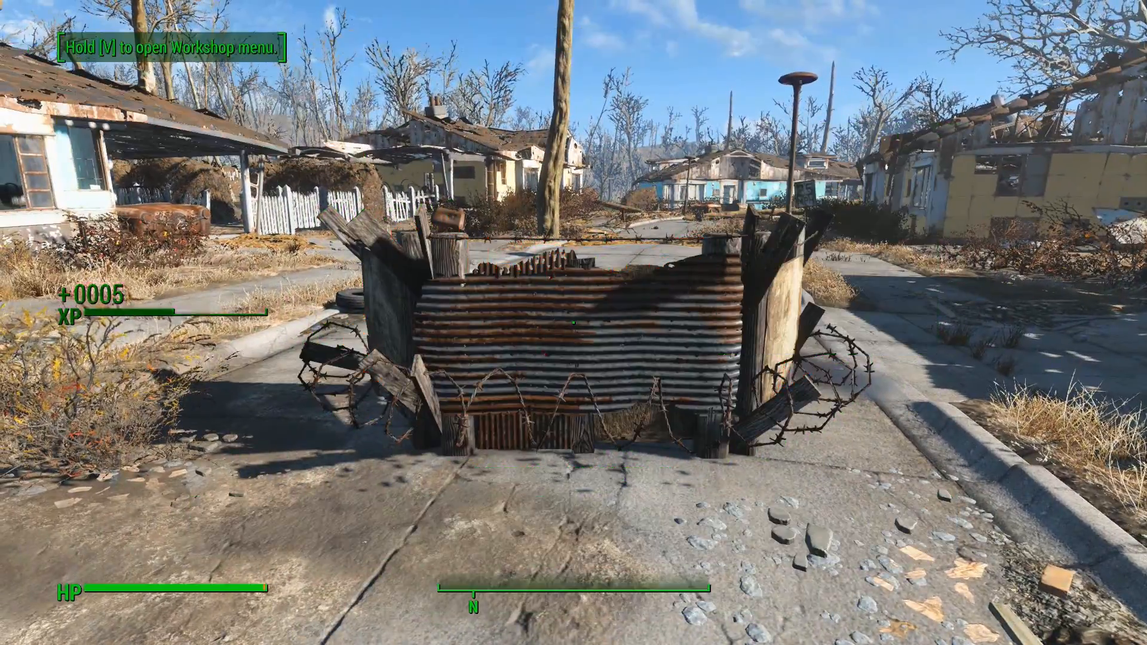
Walk up to the newly built guard post and activate it.
key(w)
key(d)
key(e)
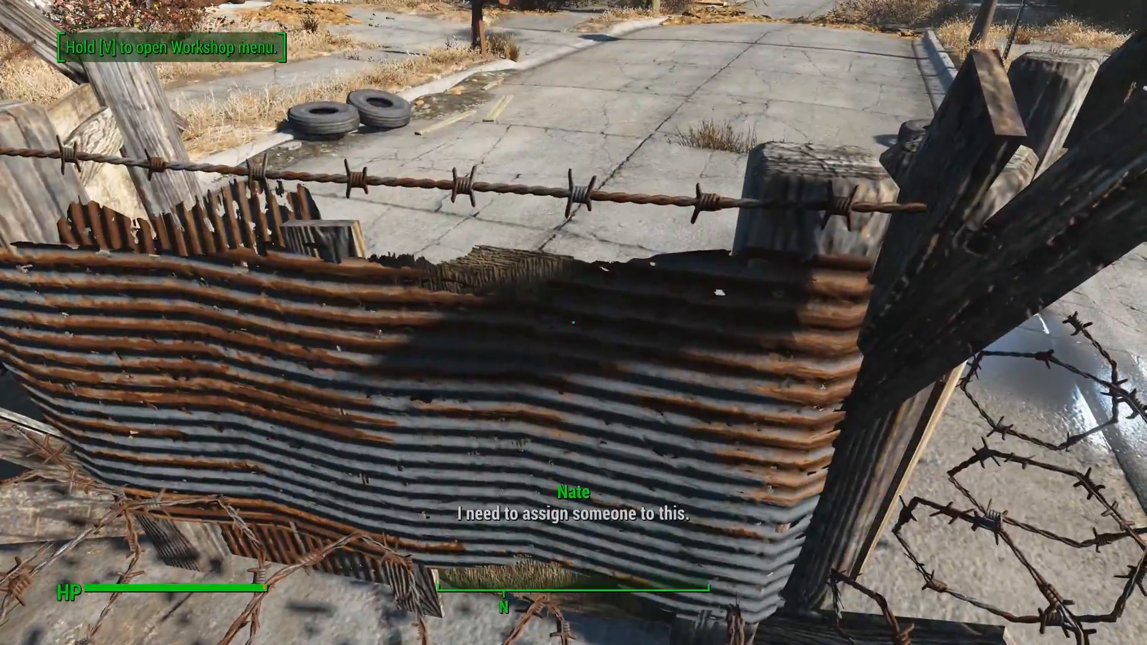
Back away from the guard post and spawn a settler on the road with a console command.
key(d)
key(s)
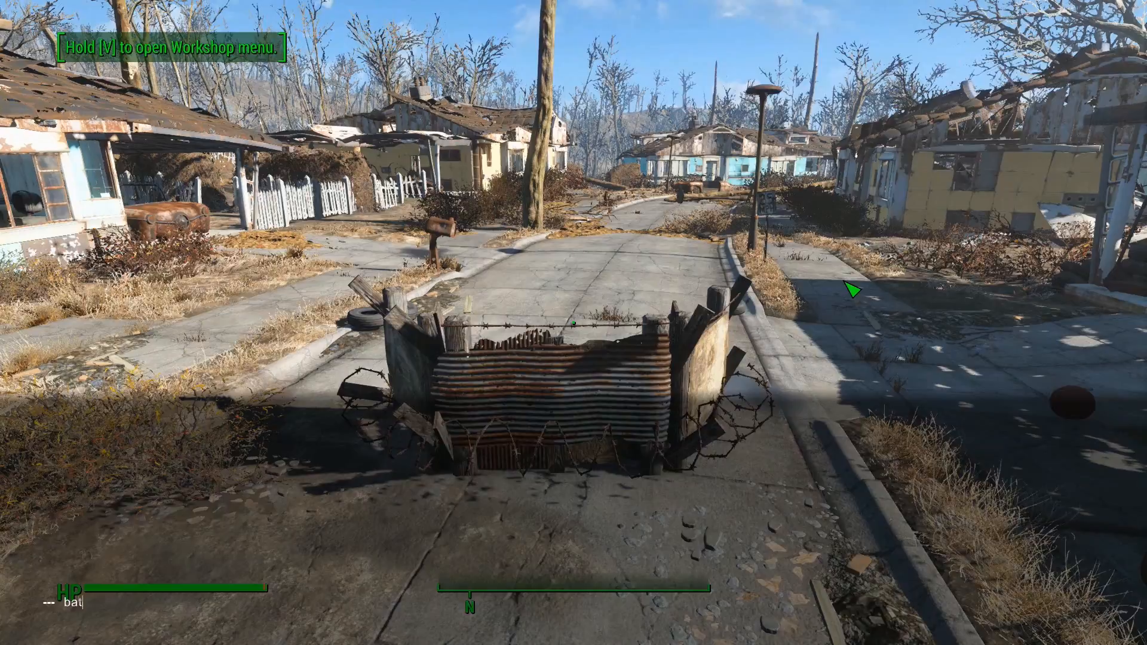
key(grave)
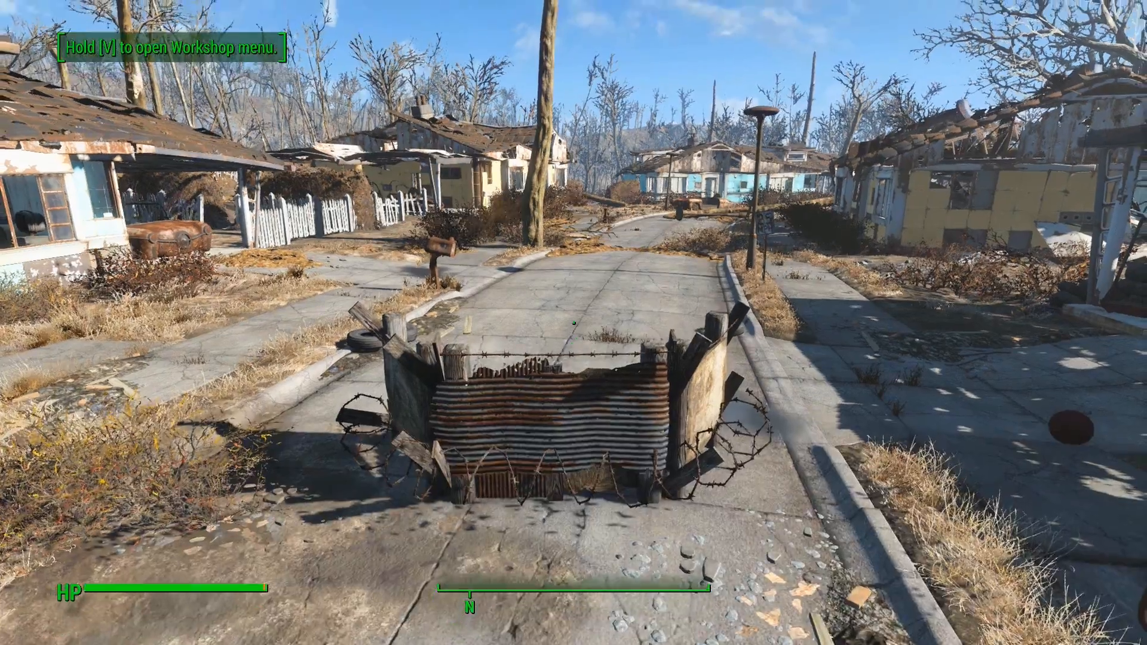
key(s)
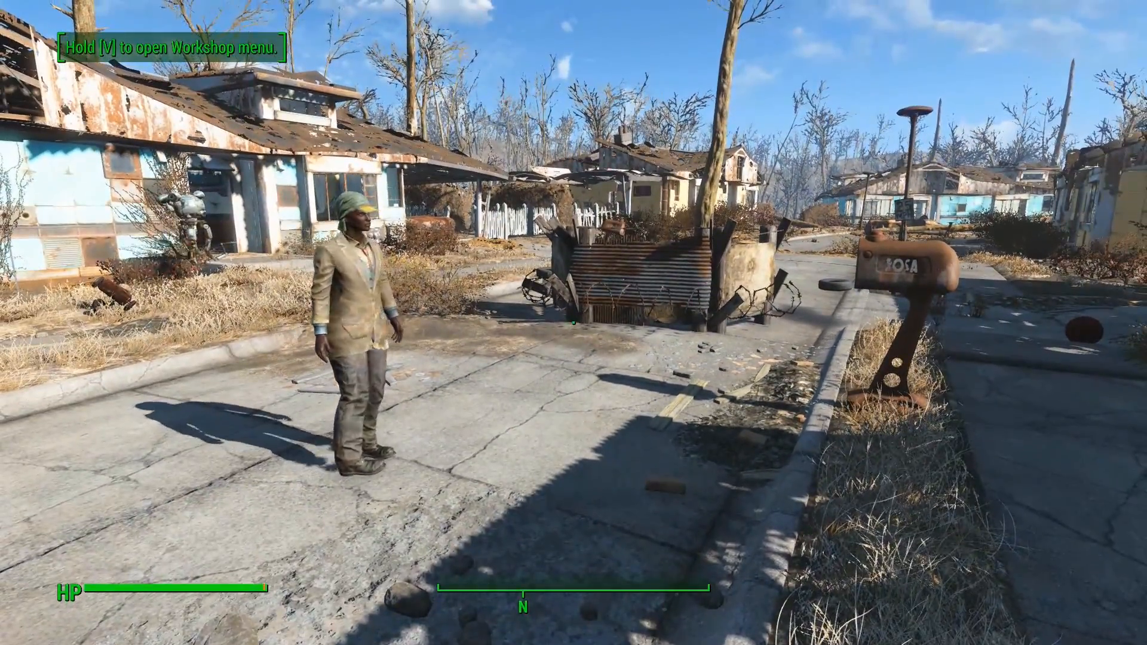
Select the settler in workshop mode, assign them to the Custom Guard Post and leave workshop mode.
key(v)
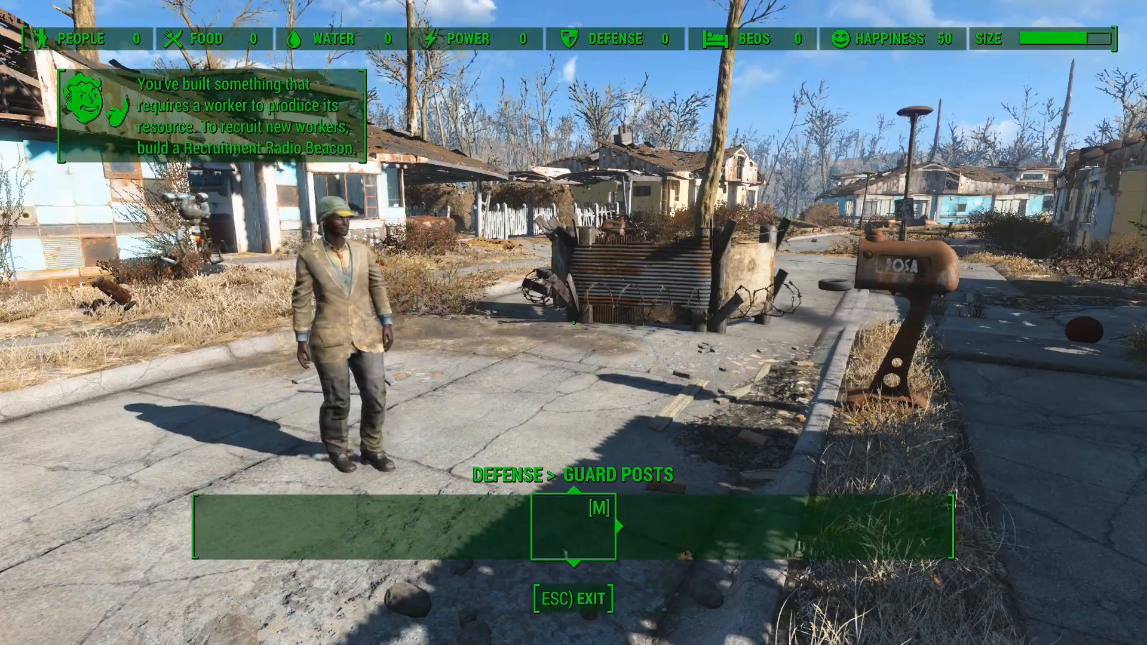
key(w)
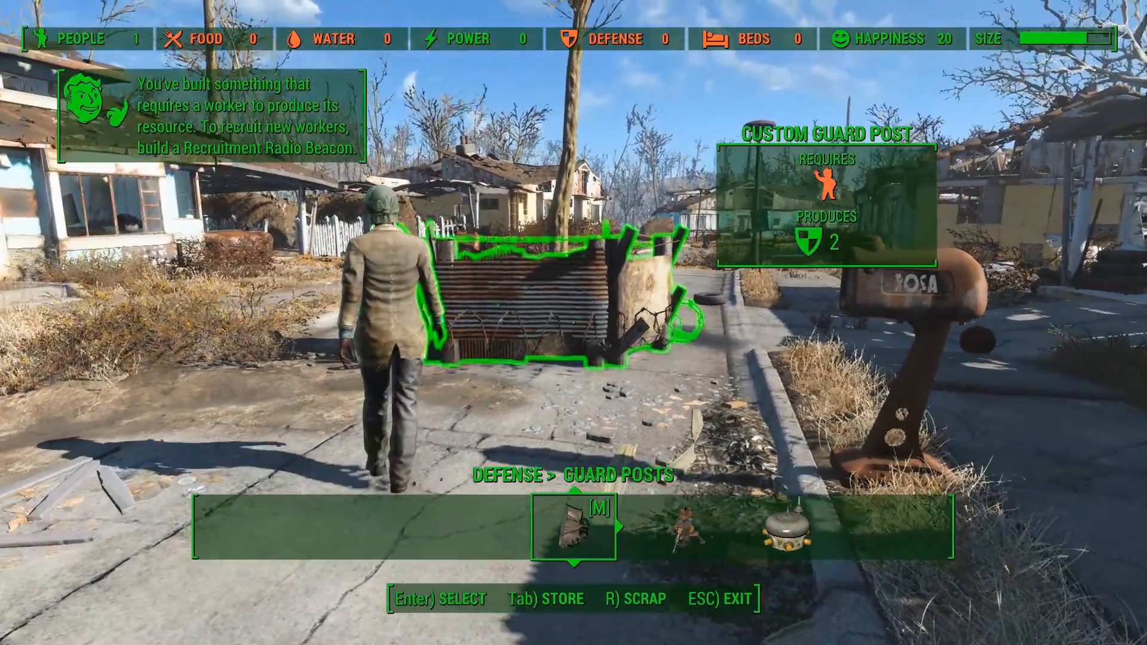
key(w)
key(Return)
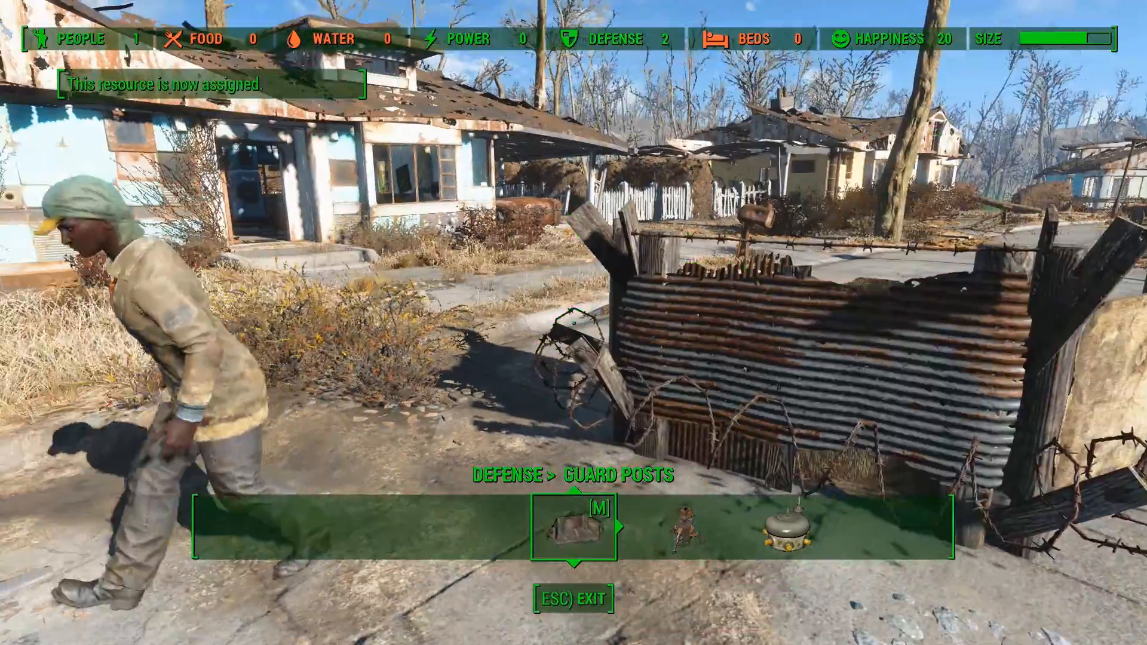
key(Escape)
key(s)
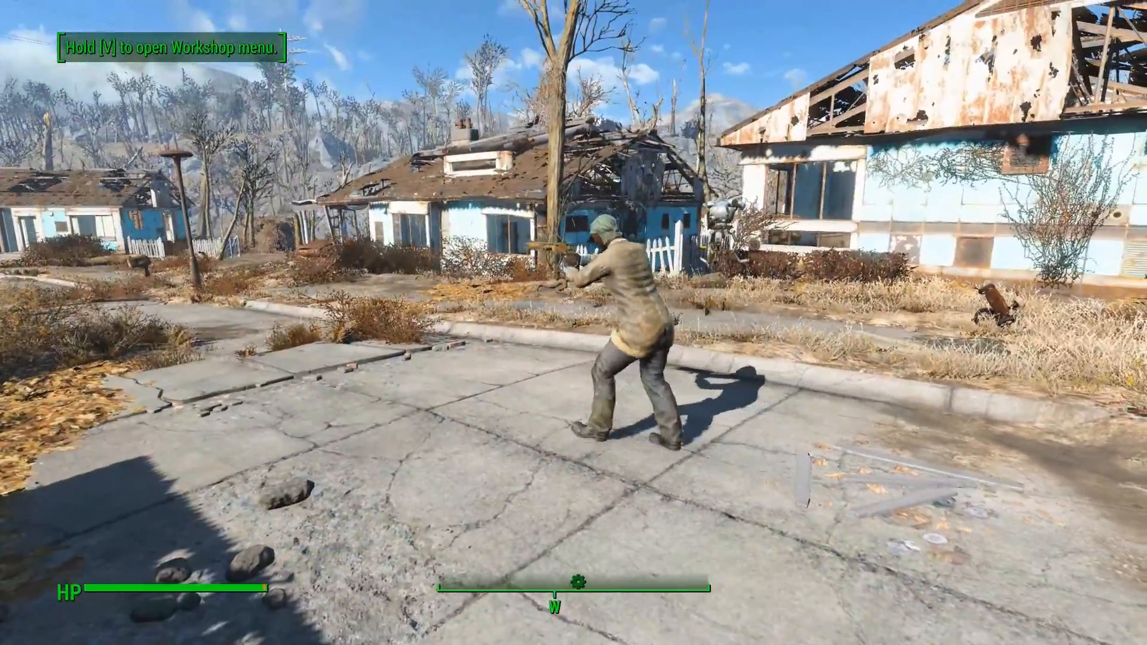
Reassign the wandering settler to the Custom Guard Post in workshop mode and exit the mode.
key(d)
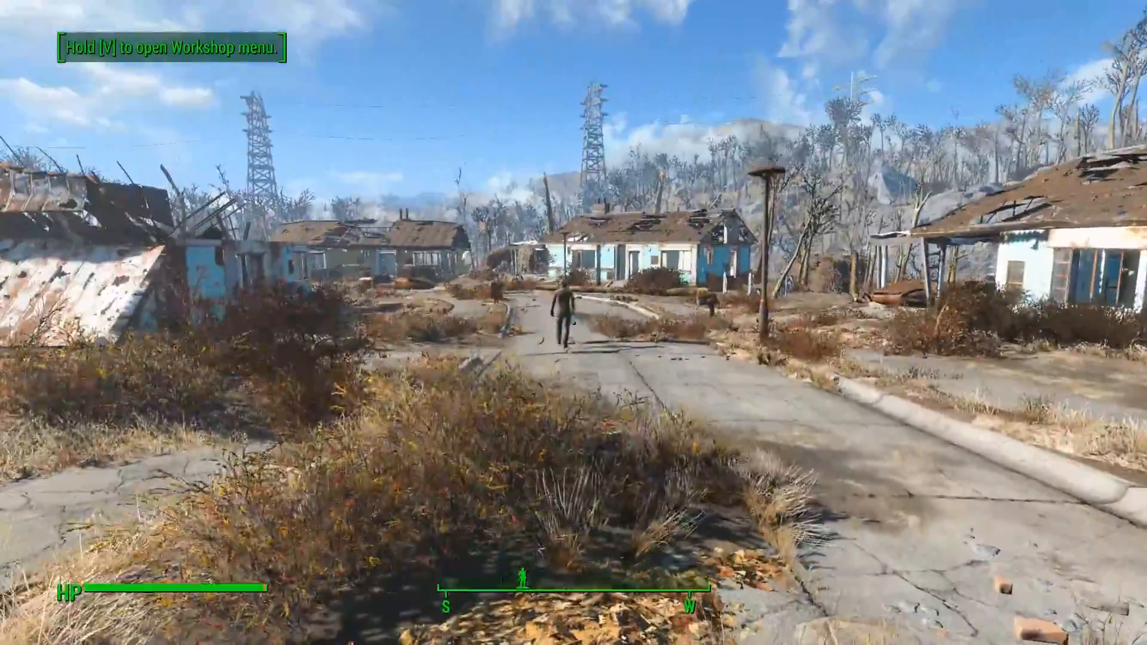
key(v)
key(w)
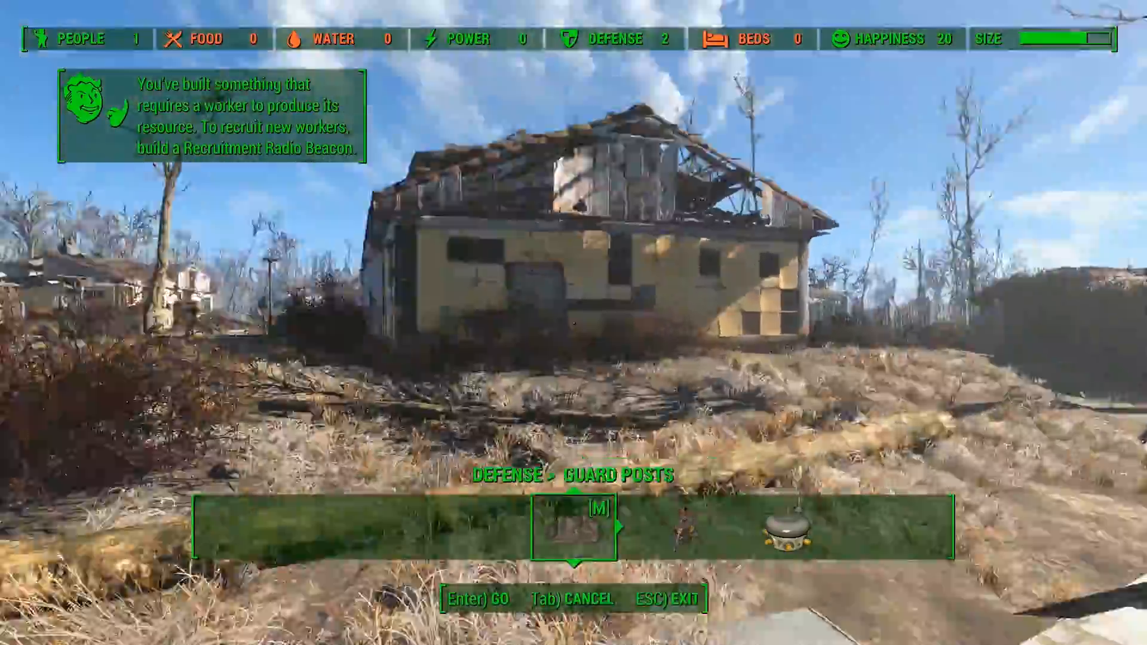
key(Return)
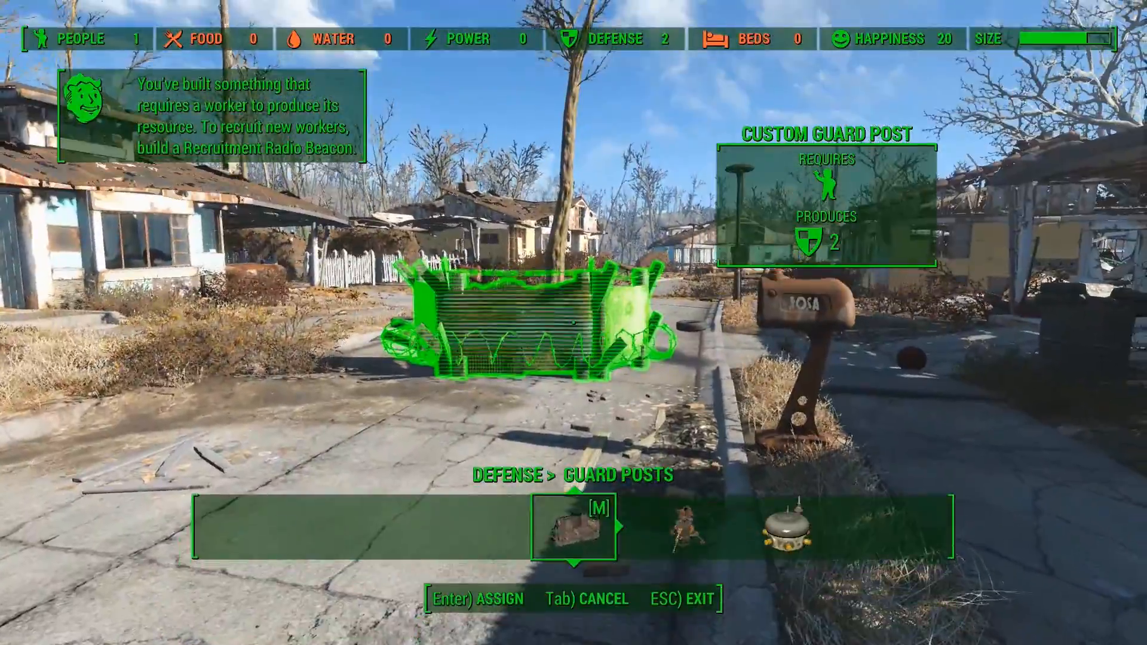
key(Return)
key(w)
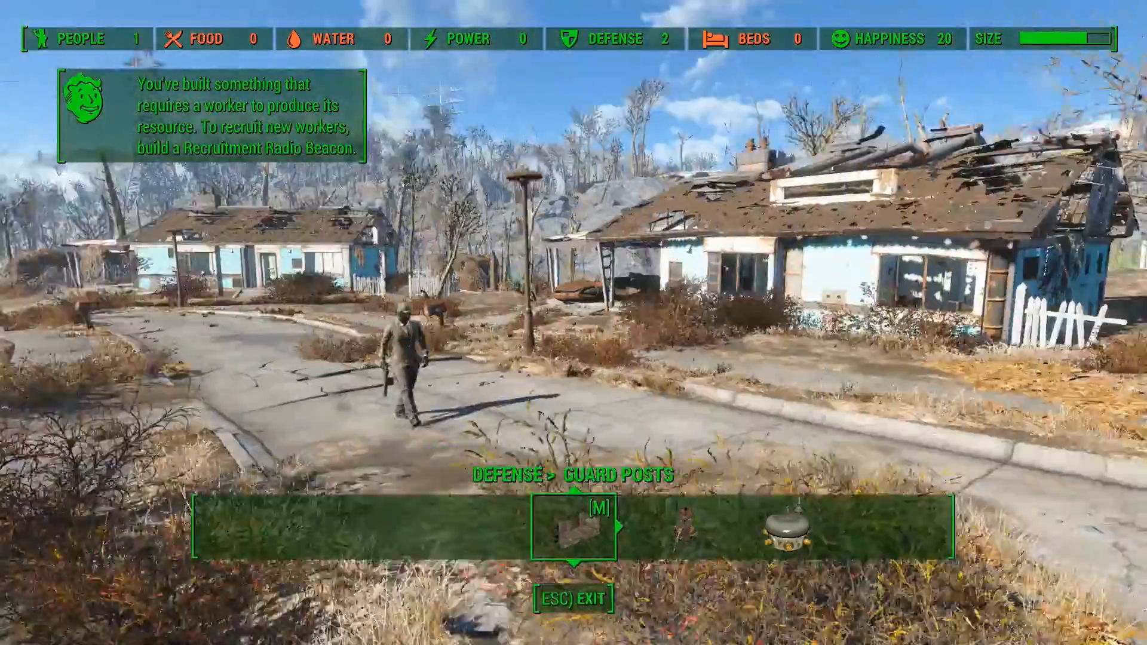
key(Escape)
Walk around the Custom Guard Post and observe the assigned settler standing guard at it.
key(w)
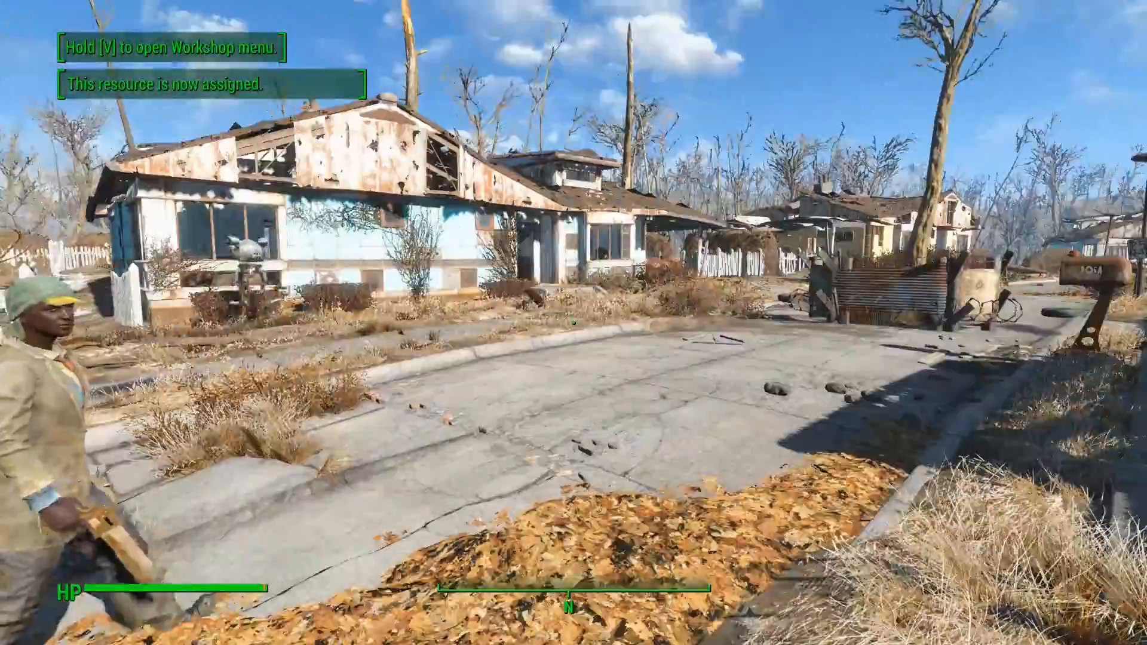
key(s)
key(w)
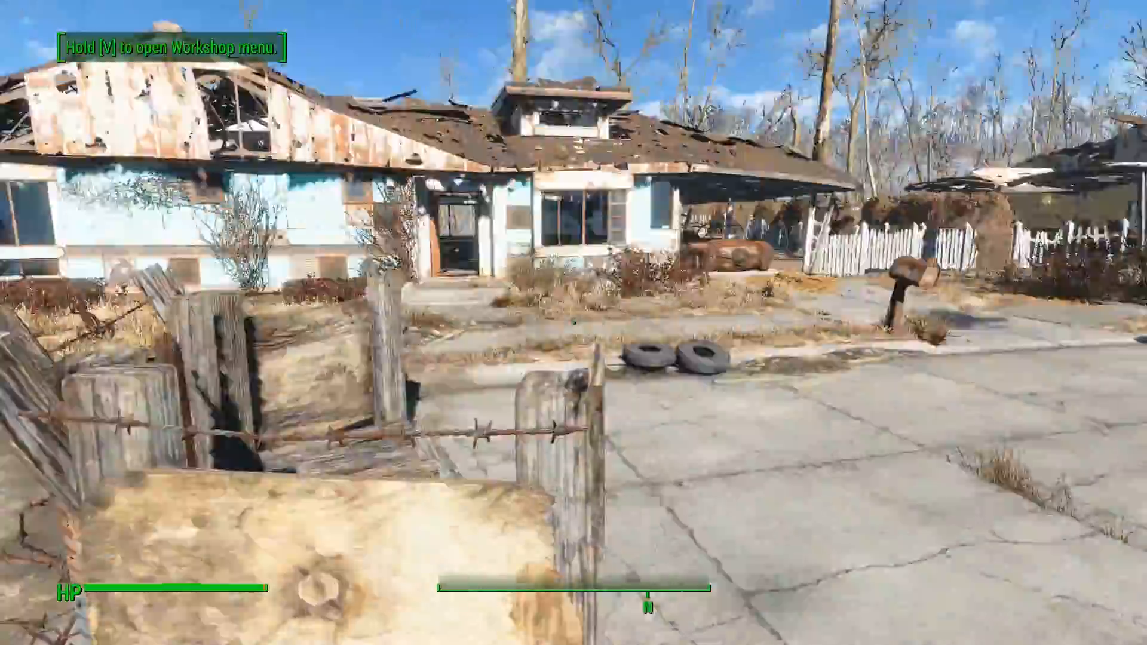
key(w)
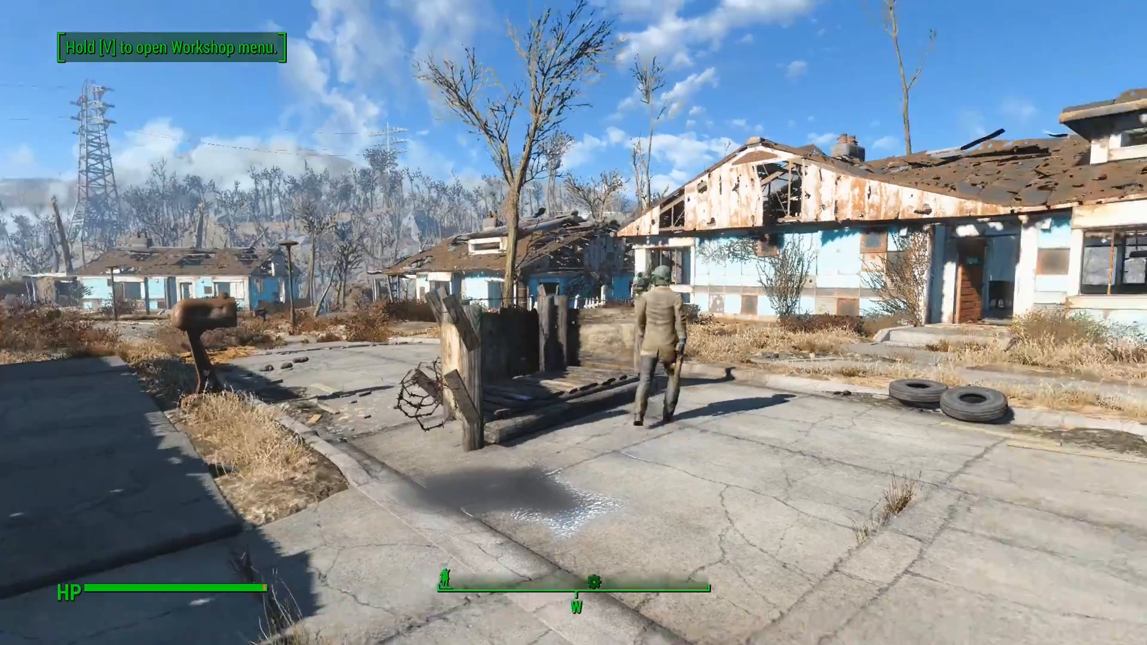
key(w)
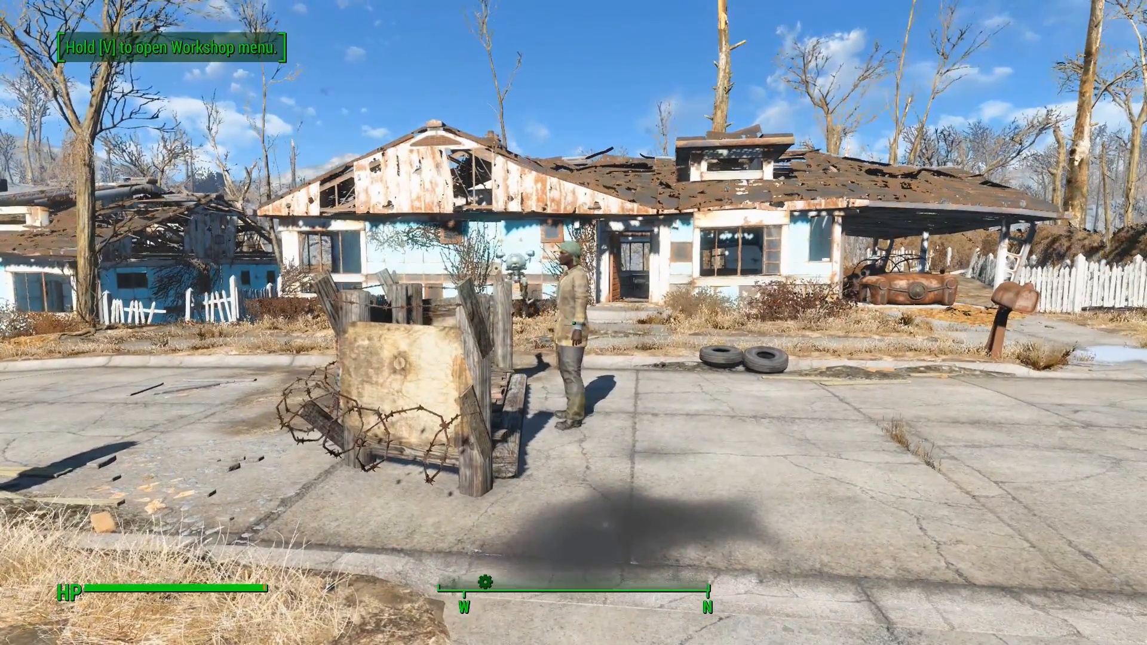
key(w)
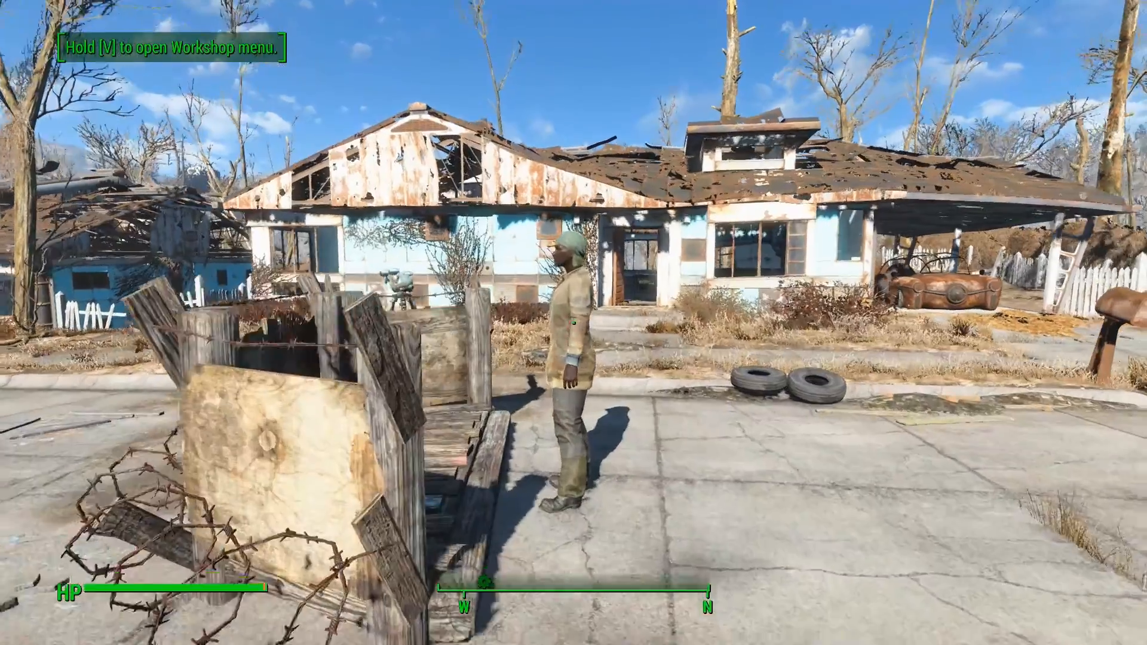
Talk to the settler at the guard post and give the positive reply to test the dialogue.
key(w)
key(s)
key(e)
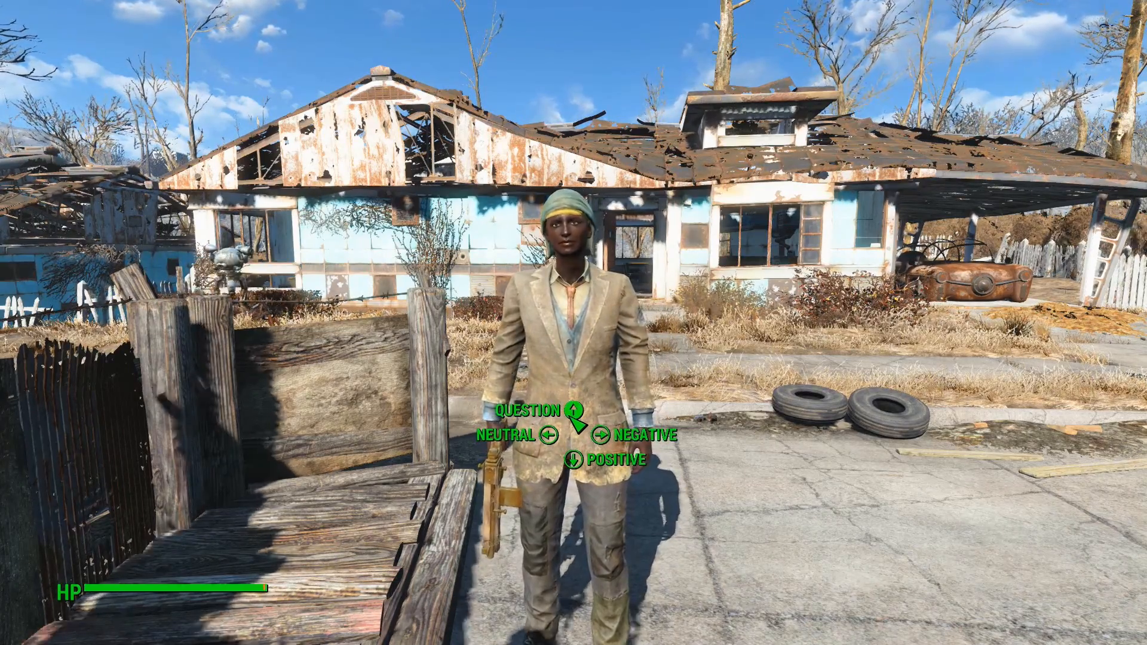
click(586, 455)
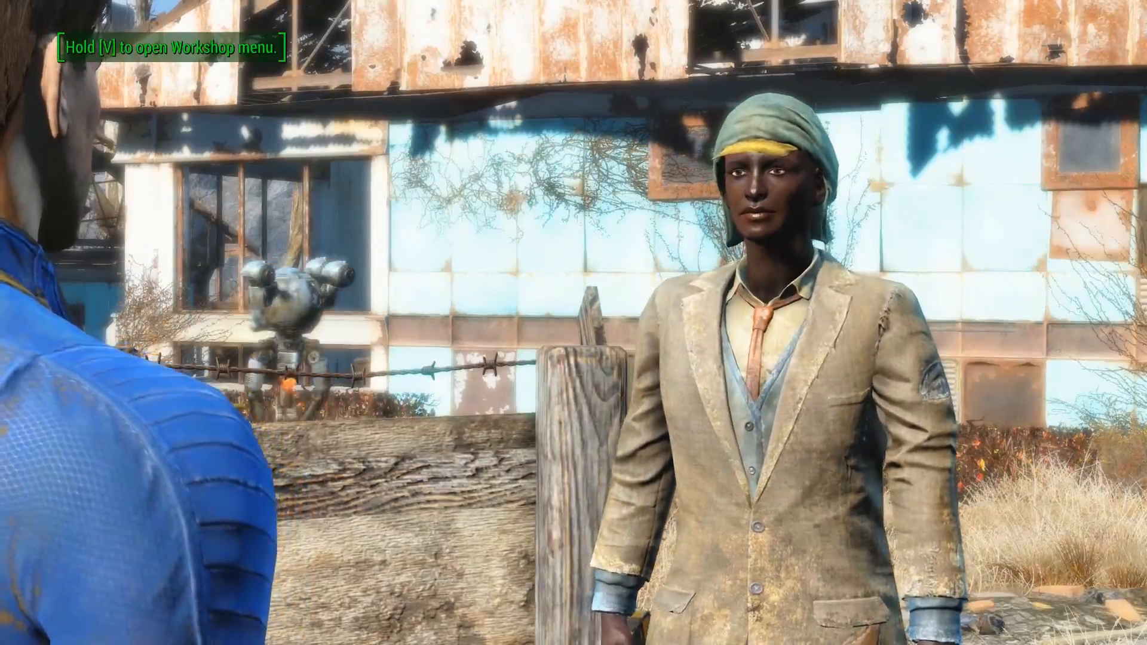
Build a Scavenging Station from the miscellaneous resources on the road near the guard post in workshop mode.
key(d)
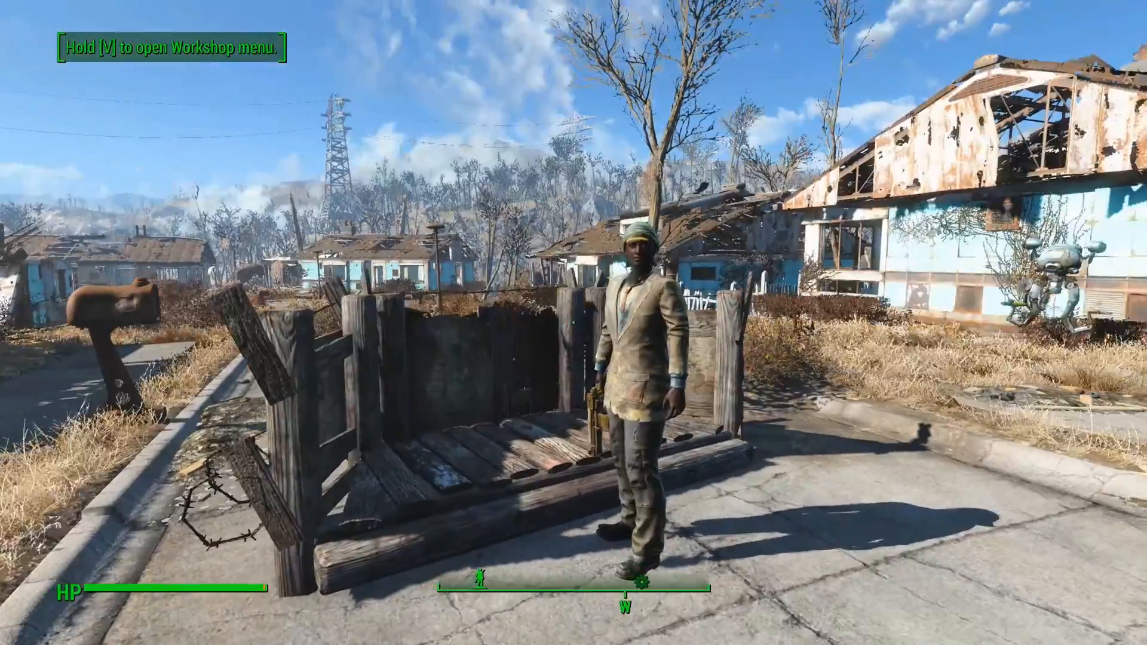
key(a)
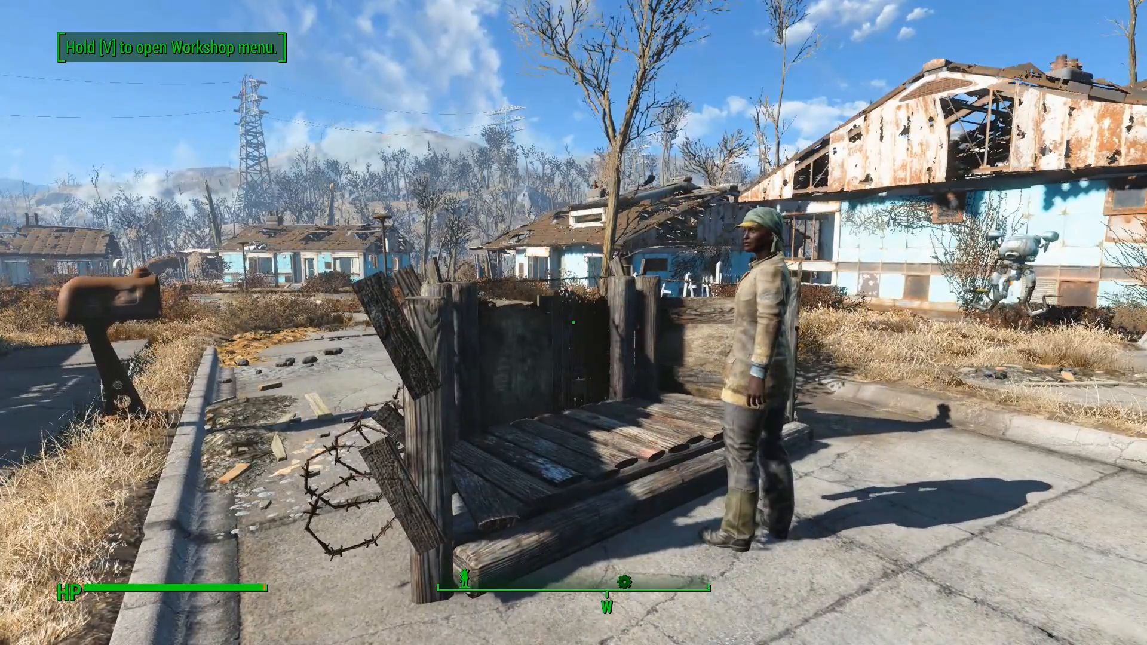
key(v)
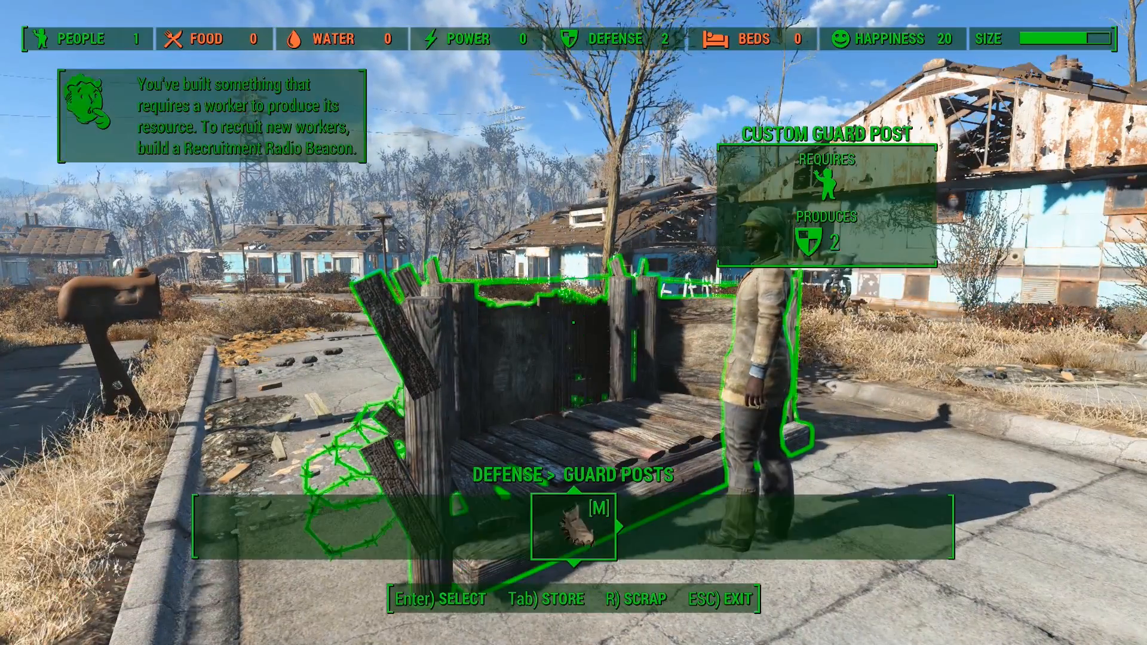
key(Right)
key(Up)
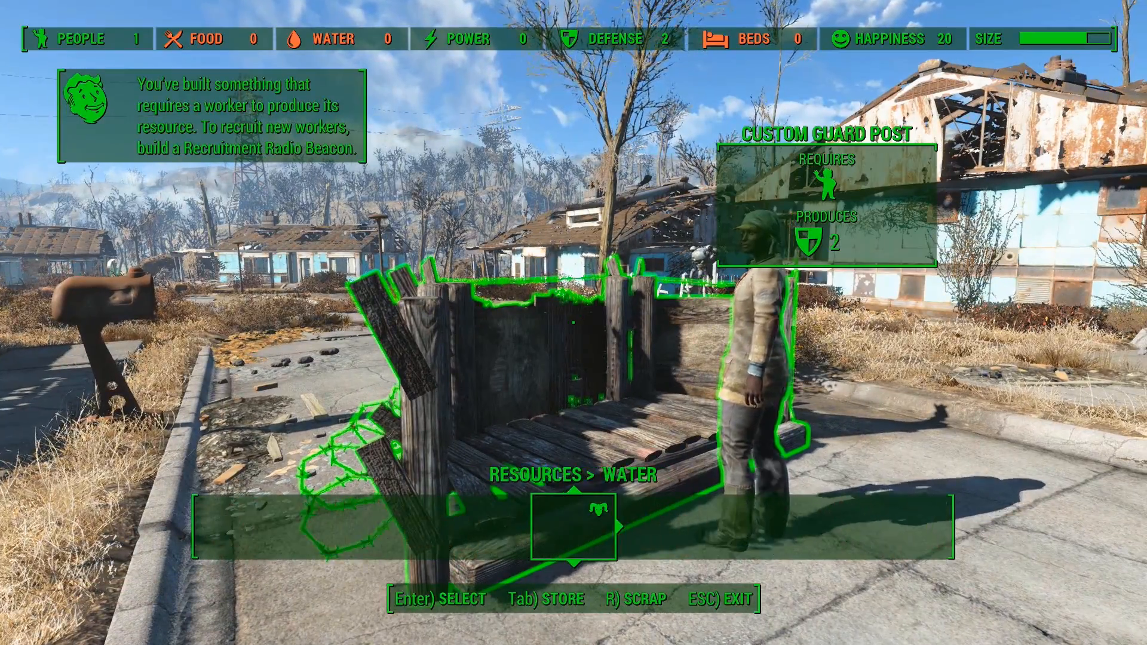
key(s)
key(Right)
key(Up)
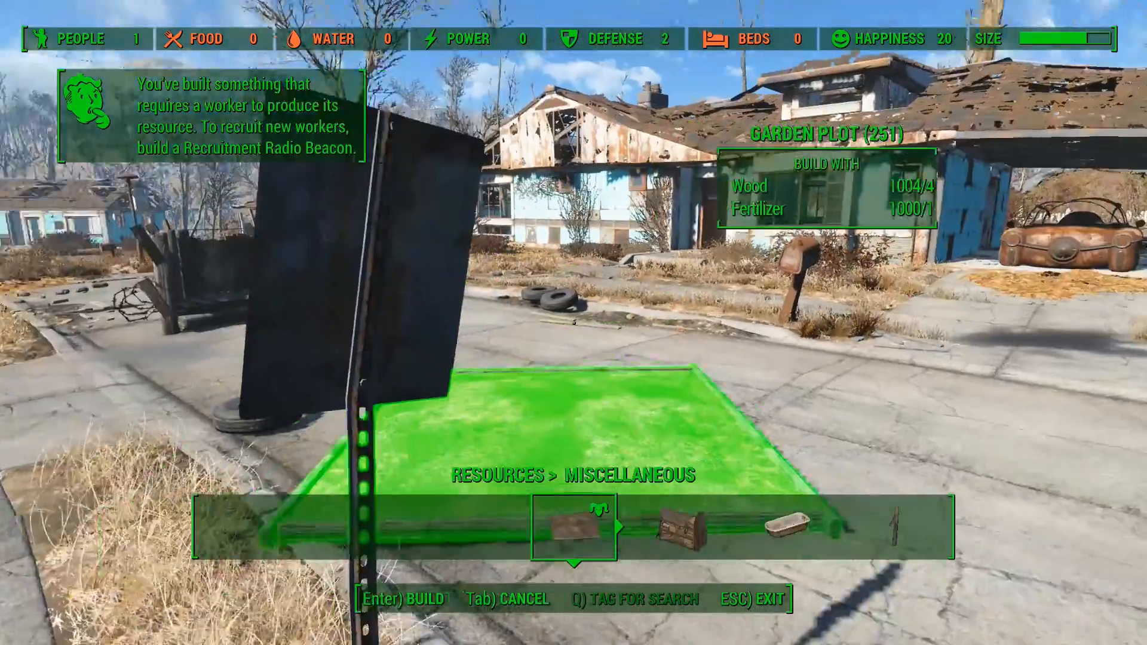
key(Down)
key(Up)
key(Right)
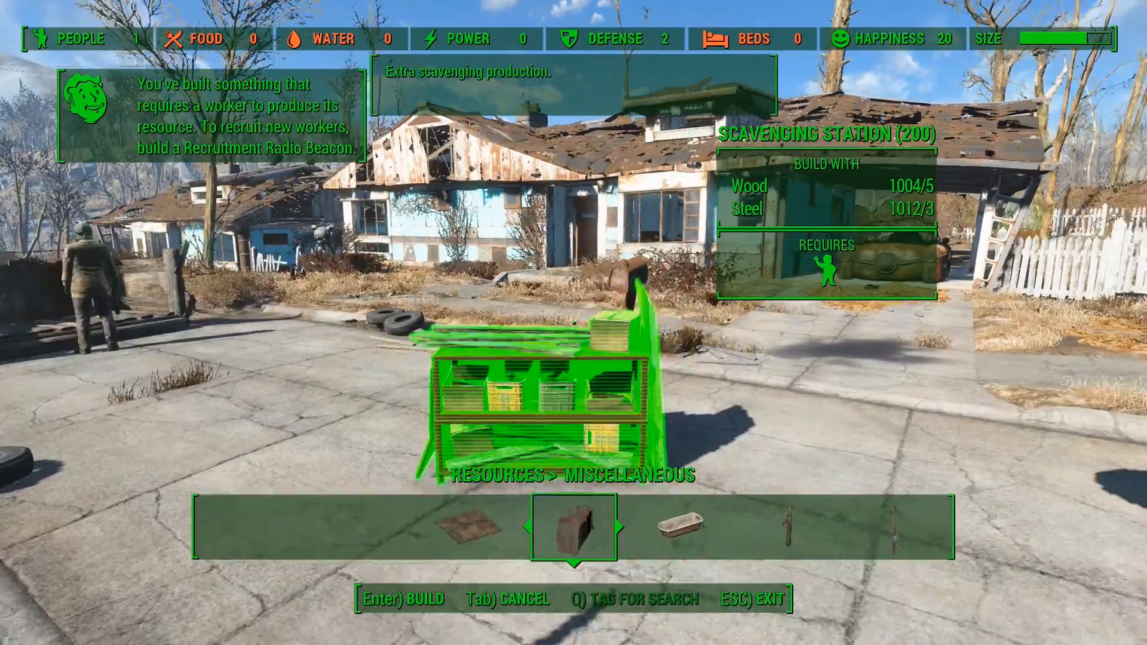
key(Tab)
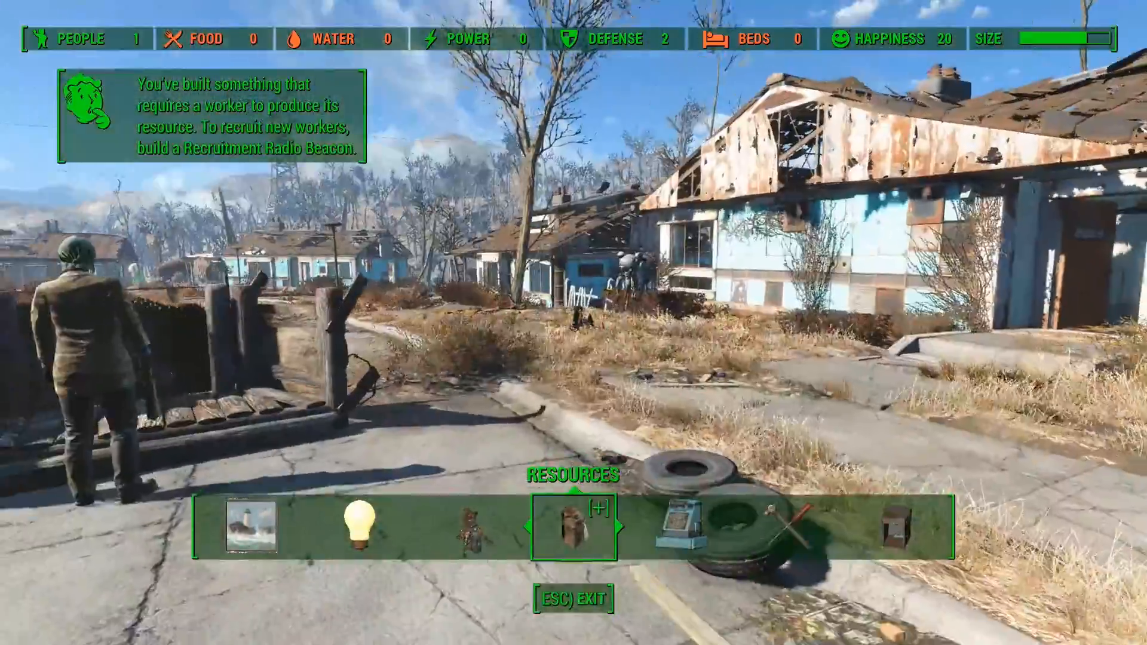
Reassign the settler from the guard post to the Scavenging Station and leave workshop mode.
key(Return)
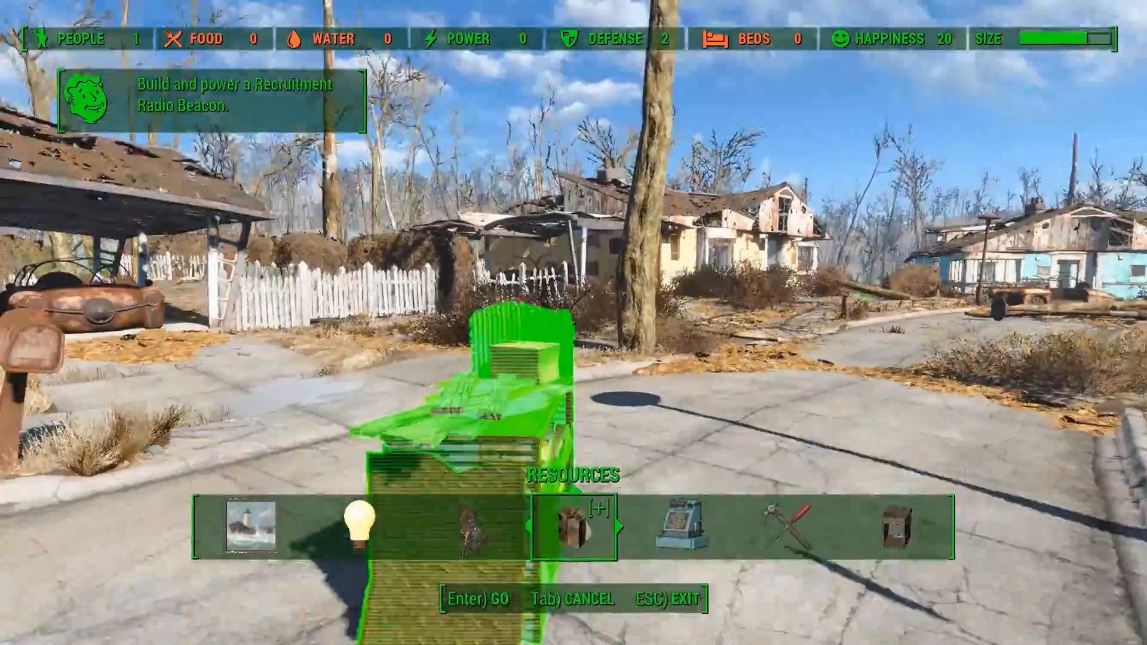
key(Return)
key(s)
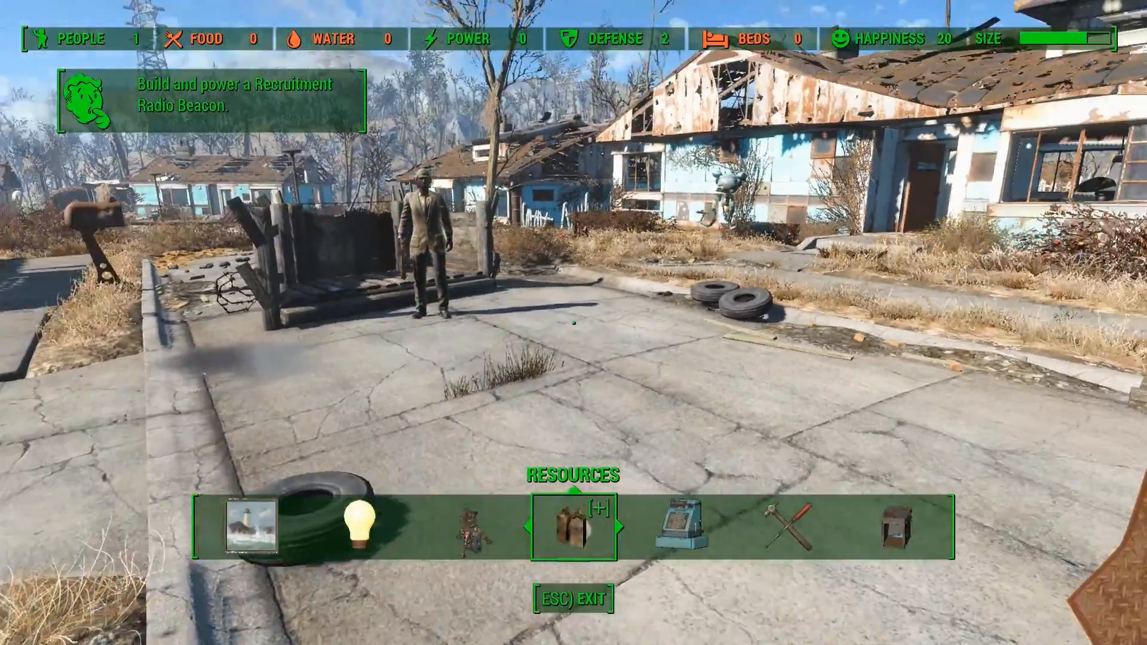
key(Escape)
key(Escape)
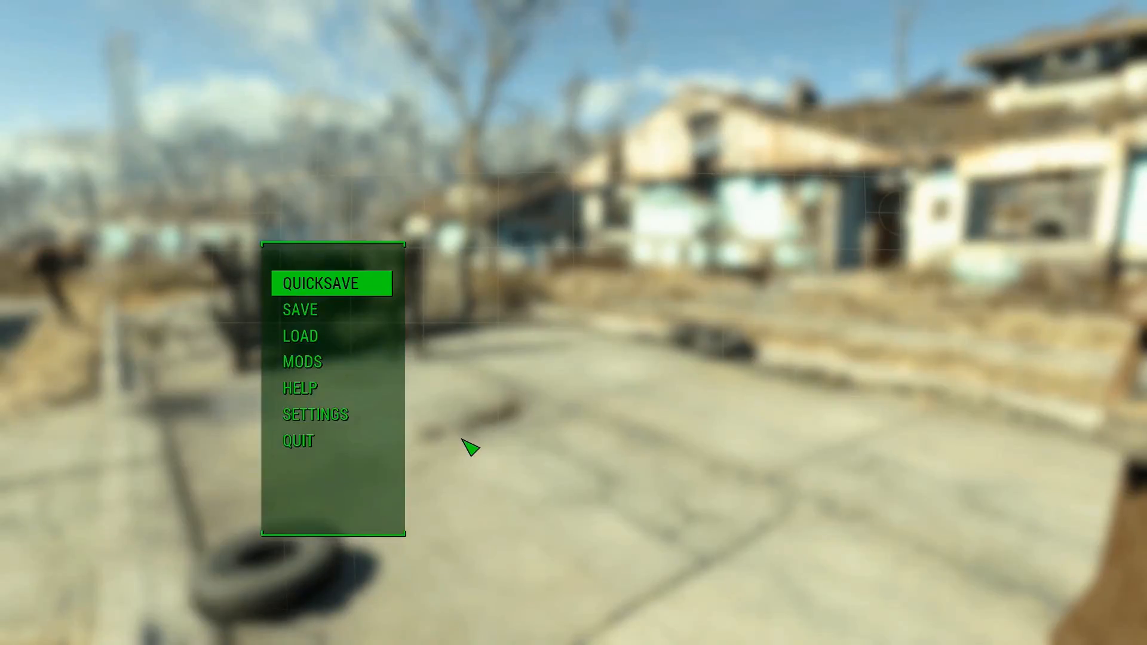
key(Escape)
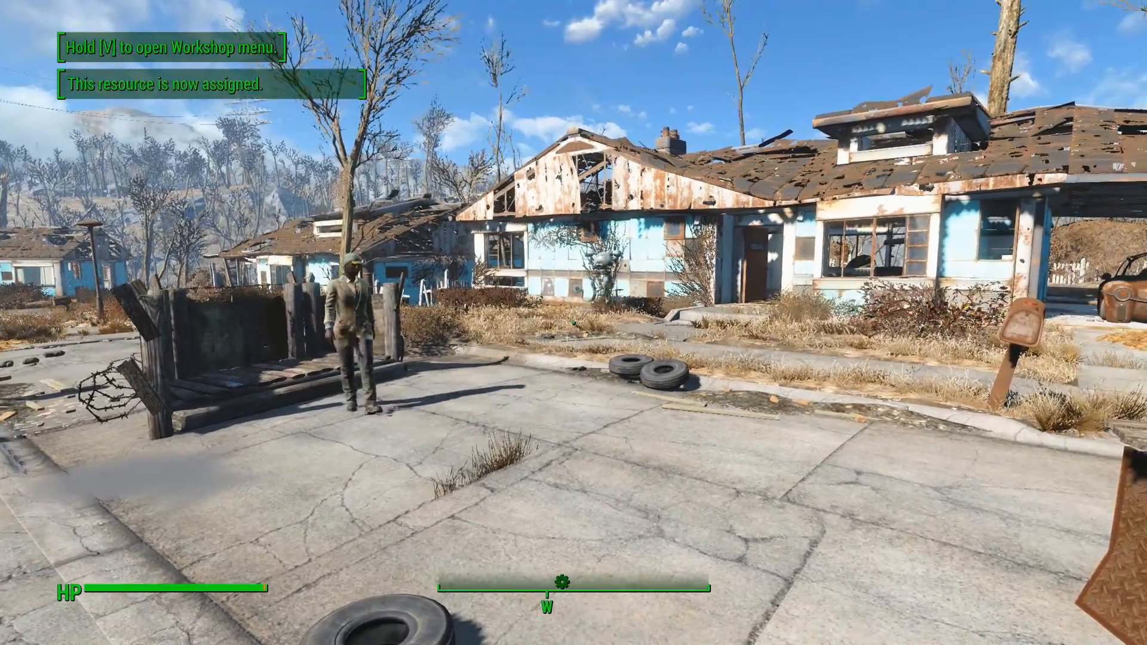
Follow the settler to the Scavenging Station, open their inventory and close it again without taking anything.
key(w)
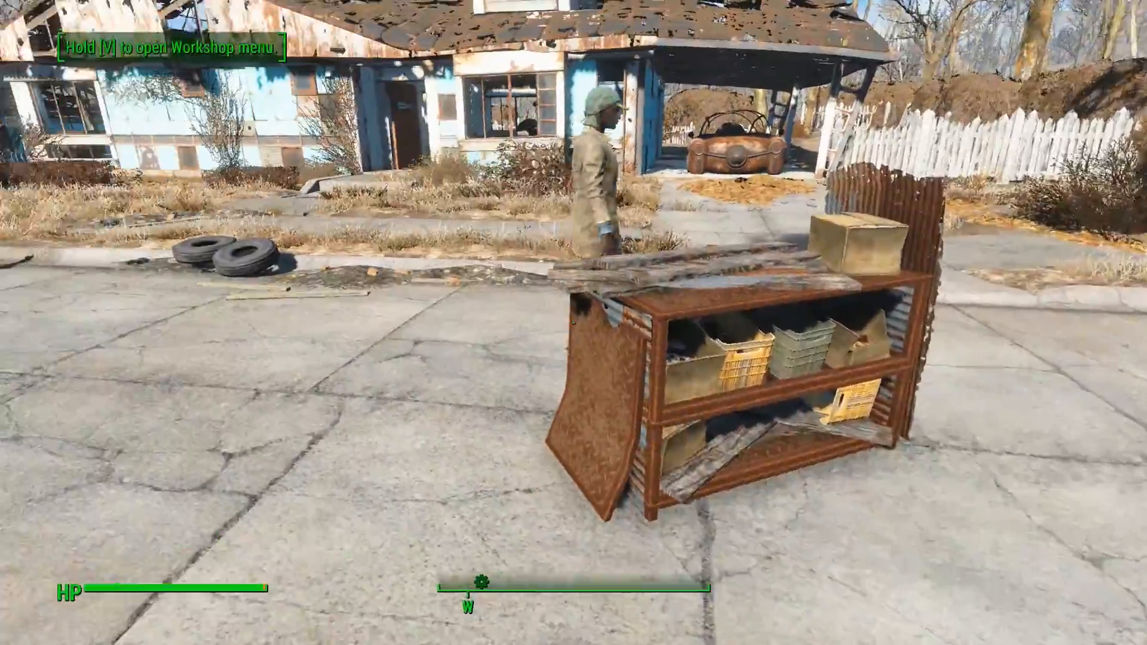
key(d)
key(s)
key(w)
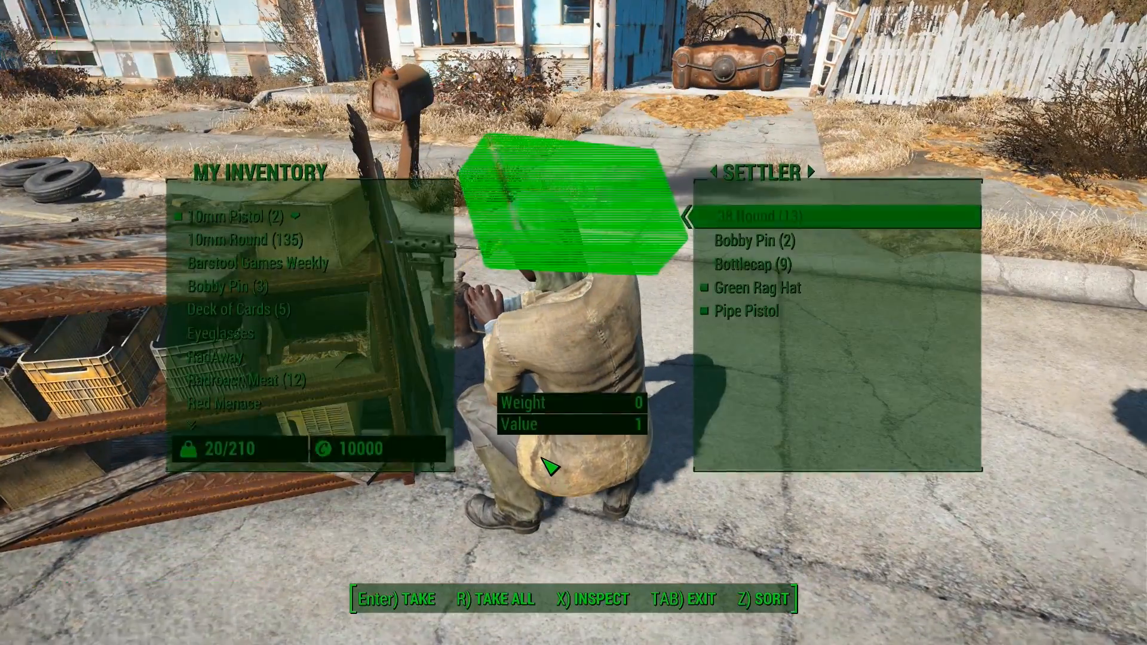
key(Tab)
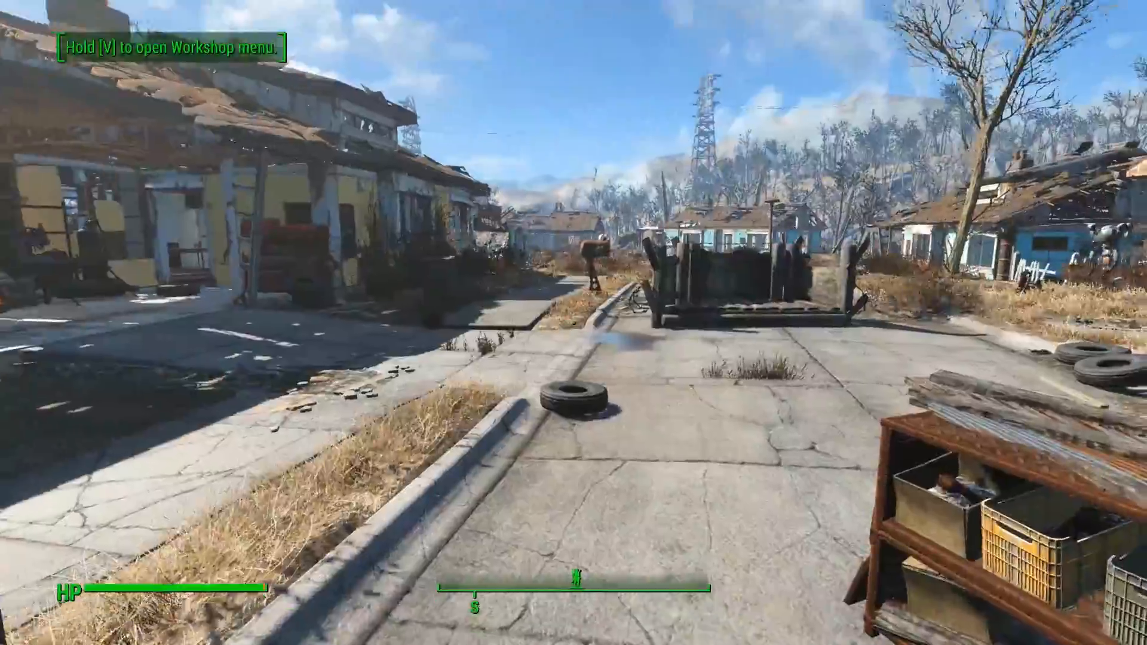
Walk back to the vacated guard post and compare it with the settler's new workplace down the road.
key(w)
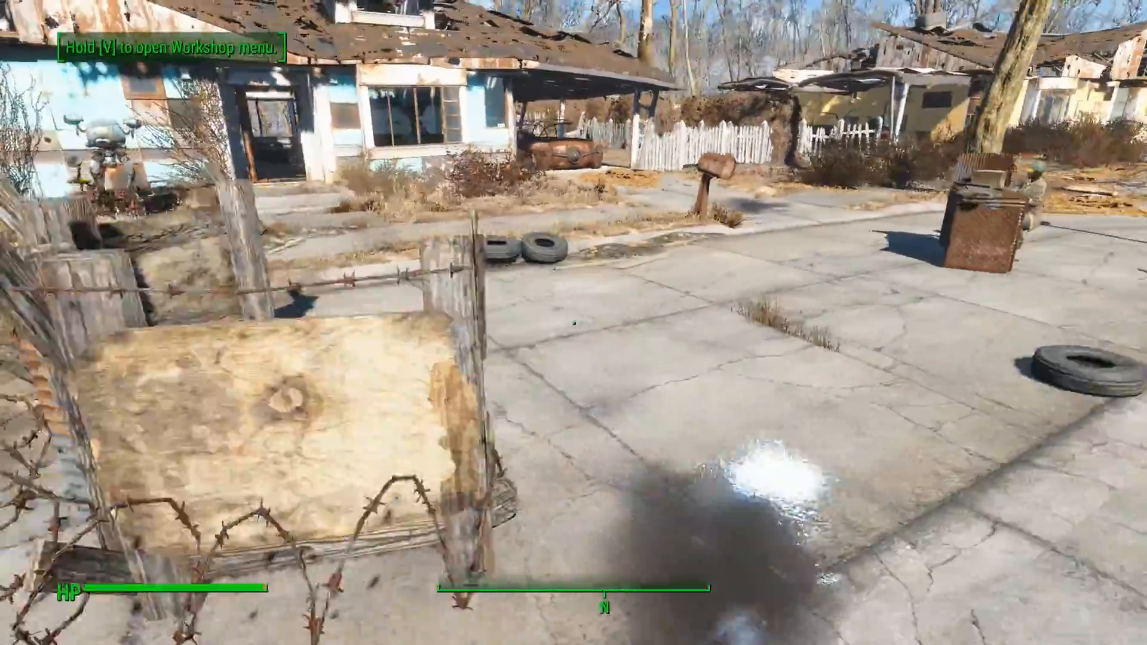
key(w)
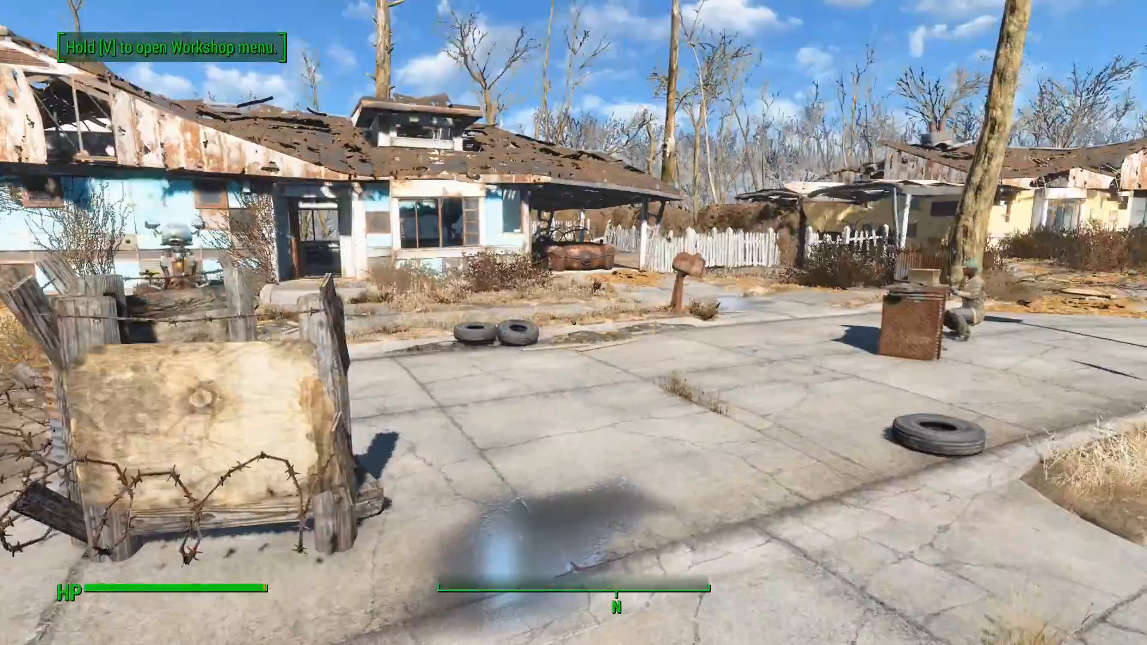
key(s)
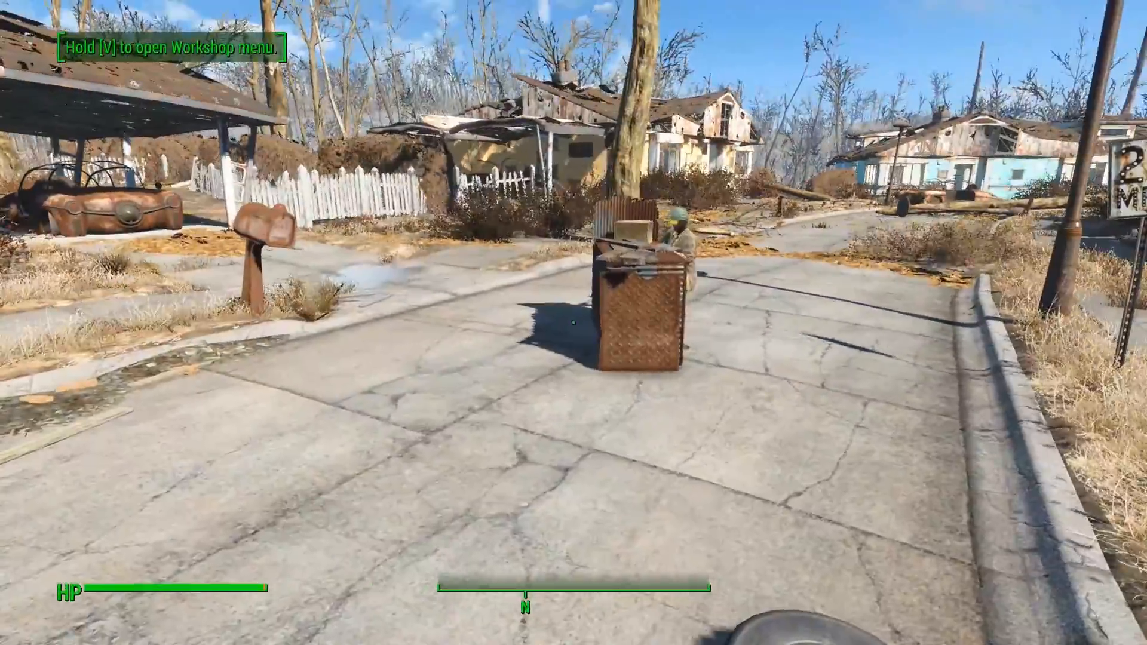
key(w)
key(s)
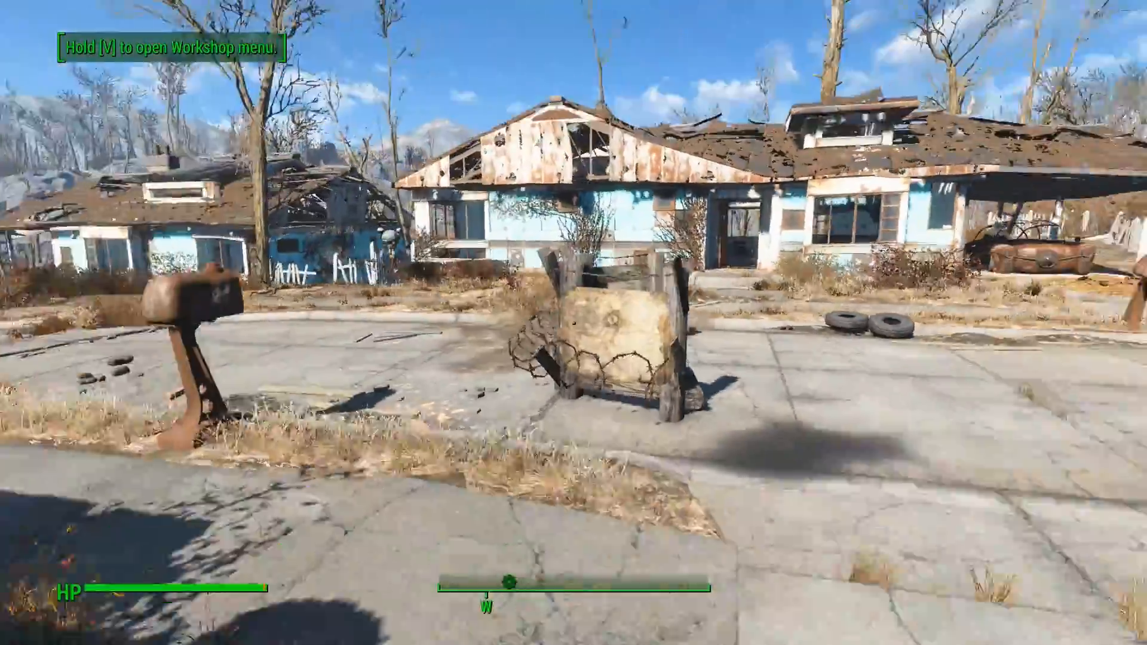
key(w)
key(grave)
text(s)
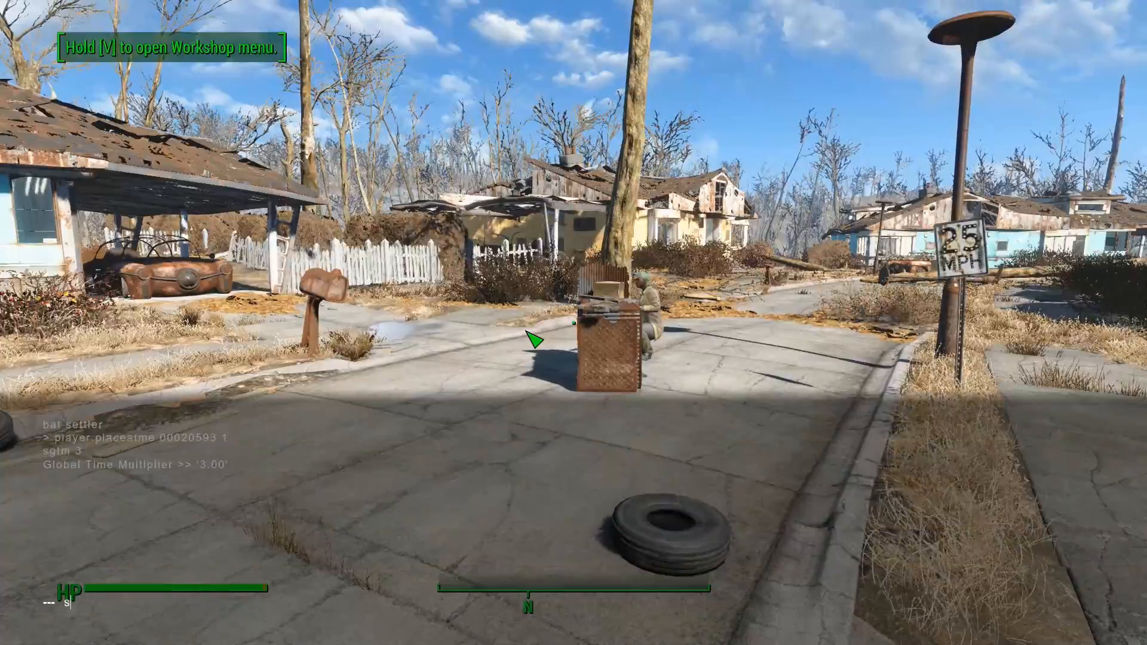
key(grave)
Move from the guard post toward the Scavenging Station and watch the settler working there.
key(a)
key(s)
key(d)
key(d)
key(w)
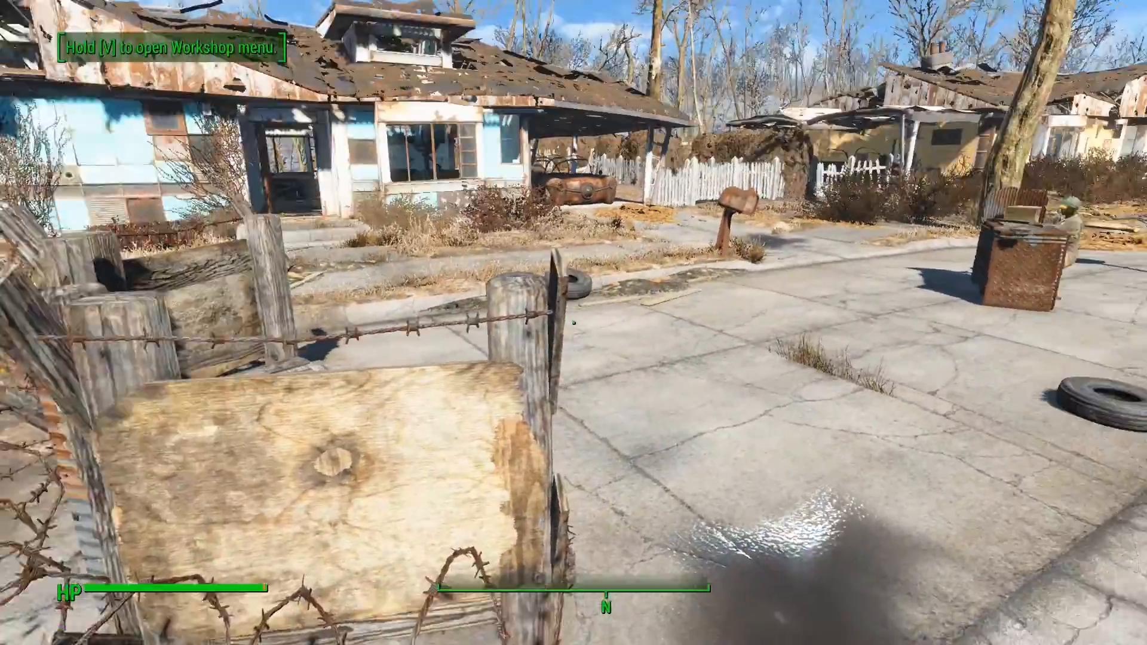
key(w)
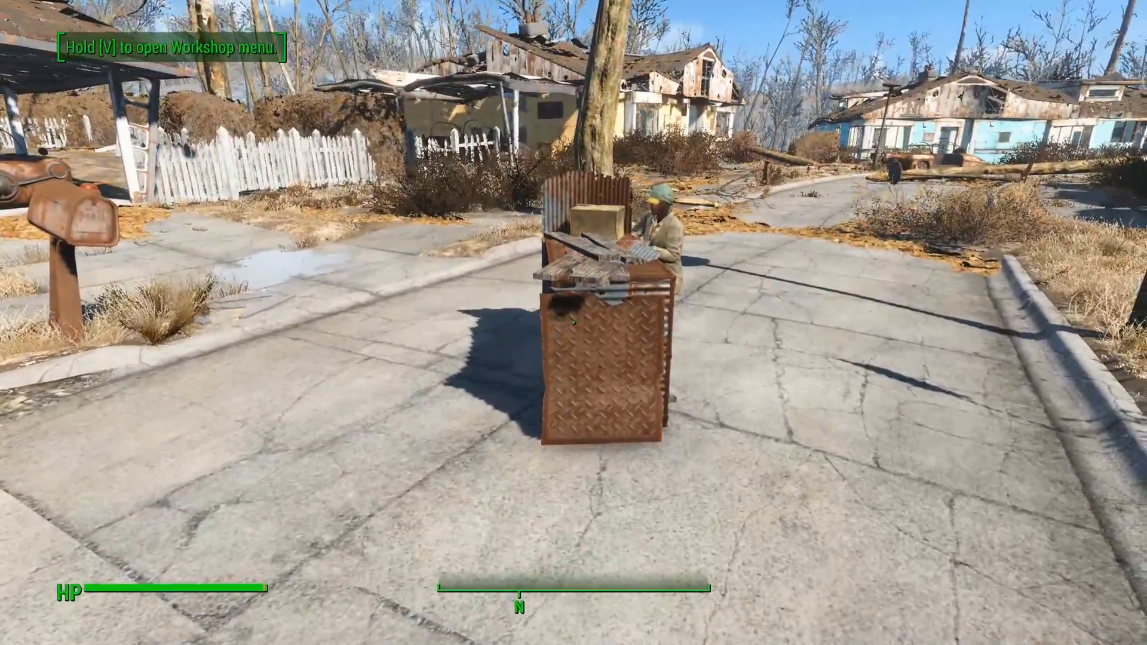
key(w)
Walk between the guard post and the Scavenging Station and inspect the empty guard post from its open side.
key(d)
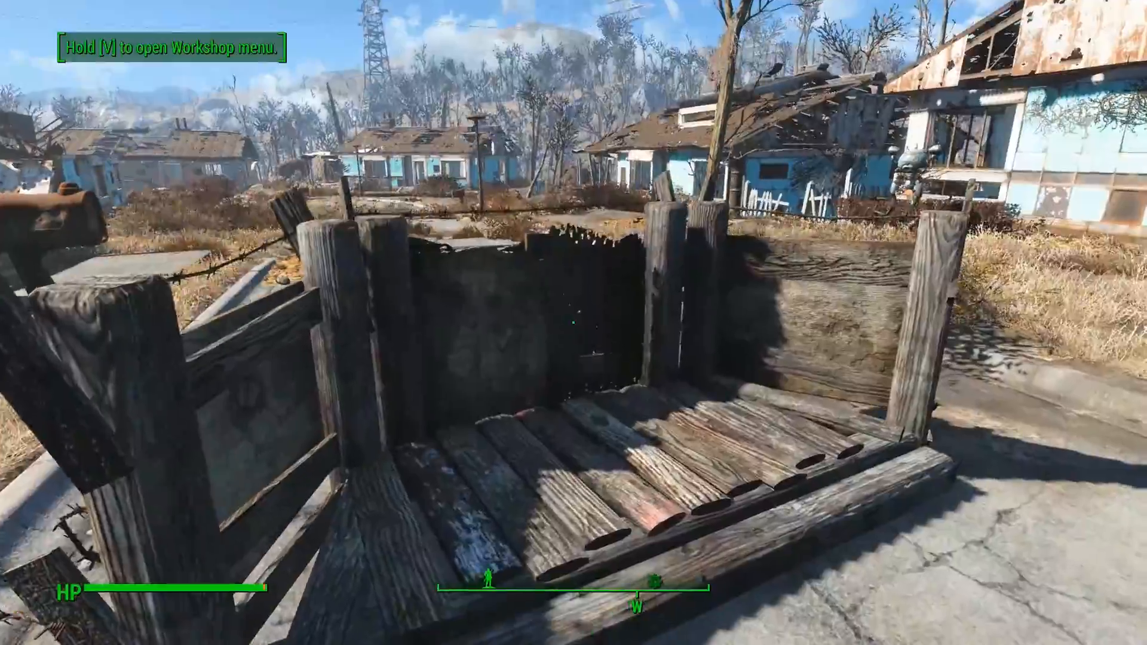
key(s)
key(a)
key(d)
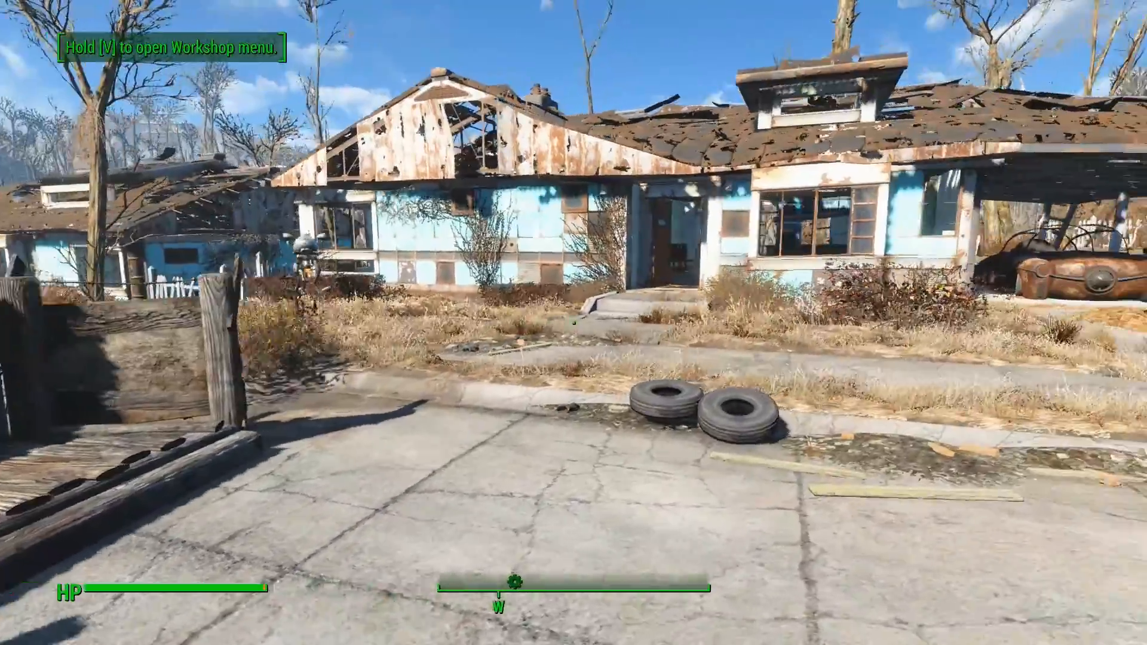
key(w)
key(d)
key(a)
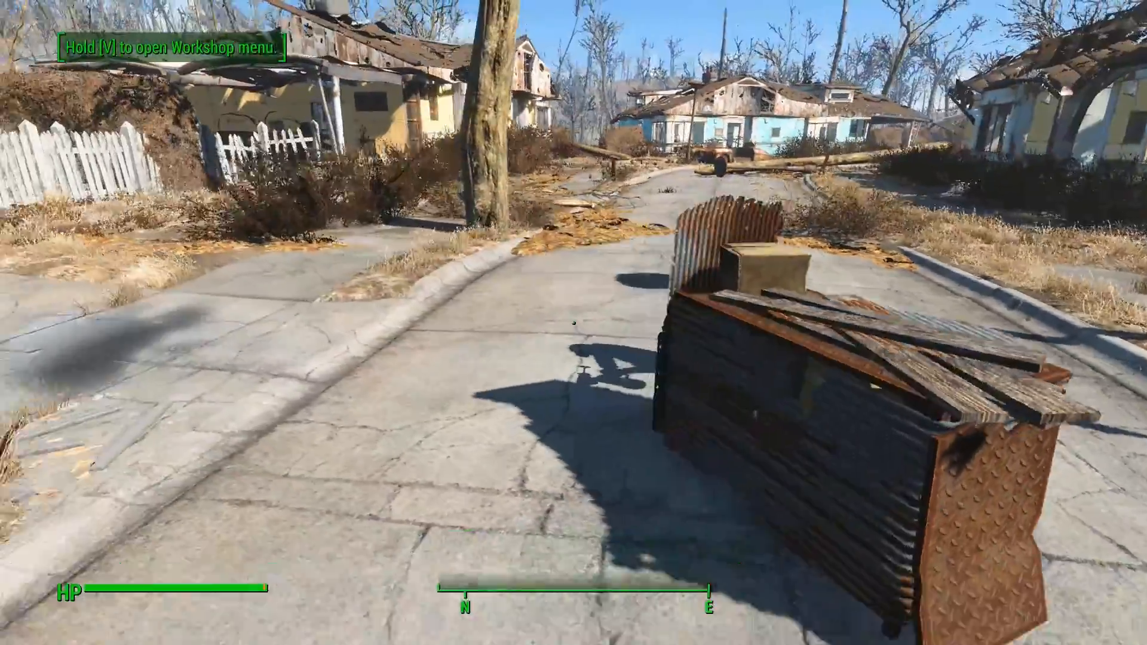
key(s)
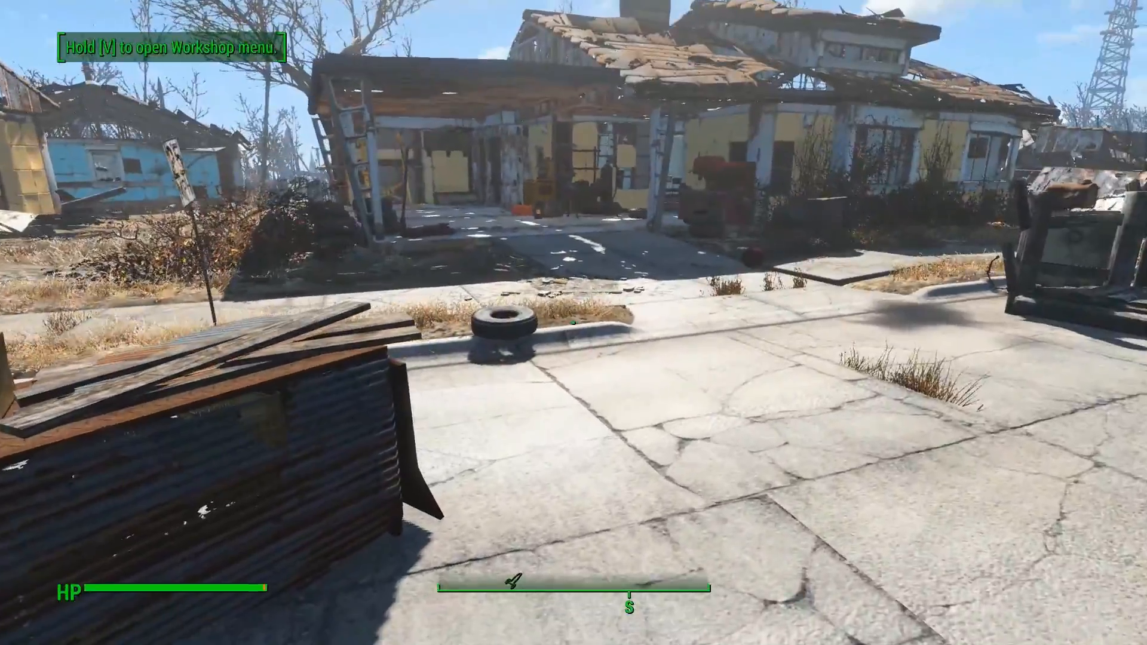
key(a)
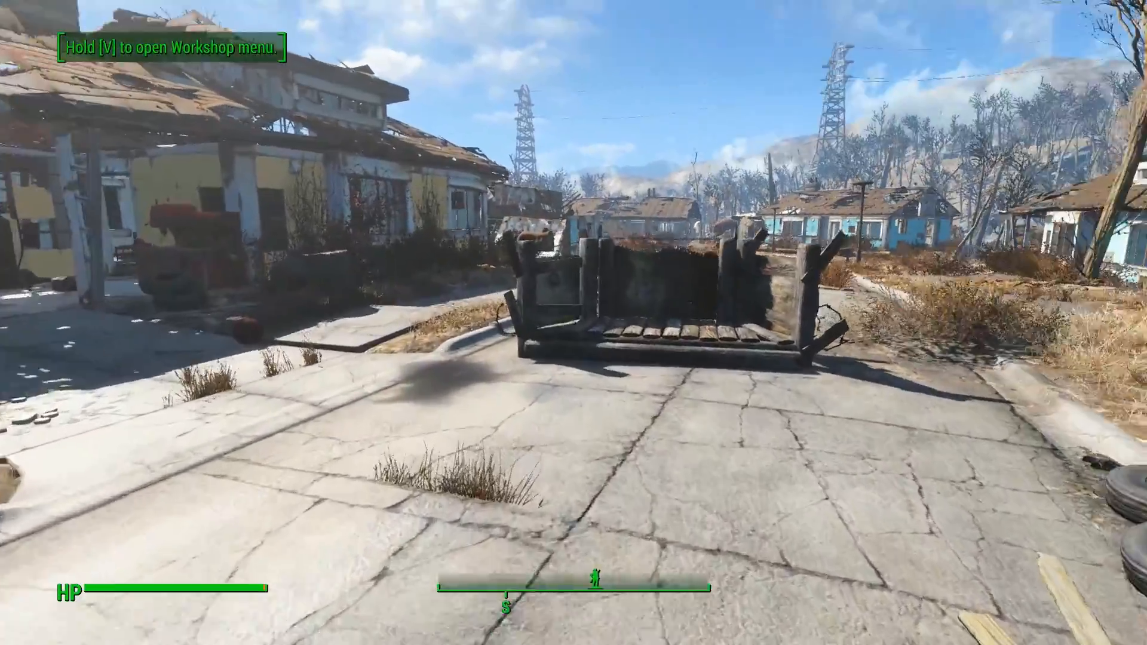
key(w)
key(a)
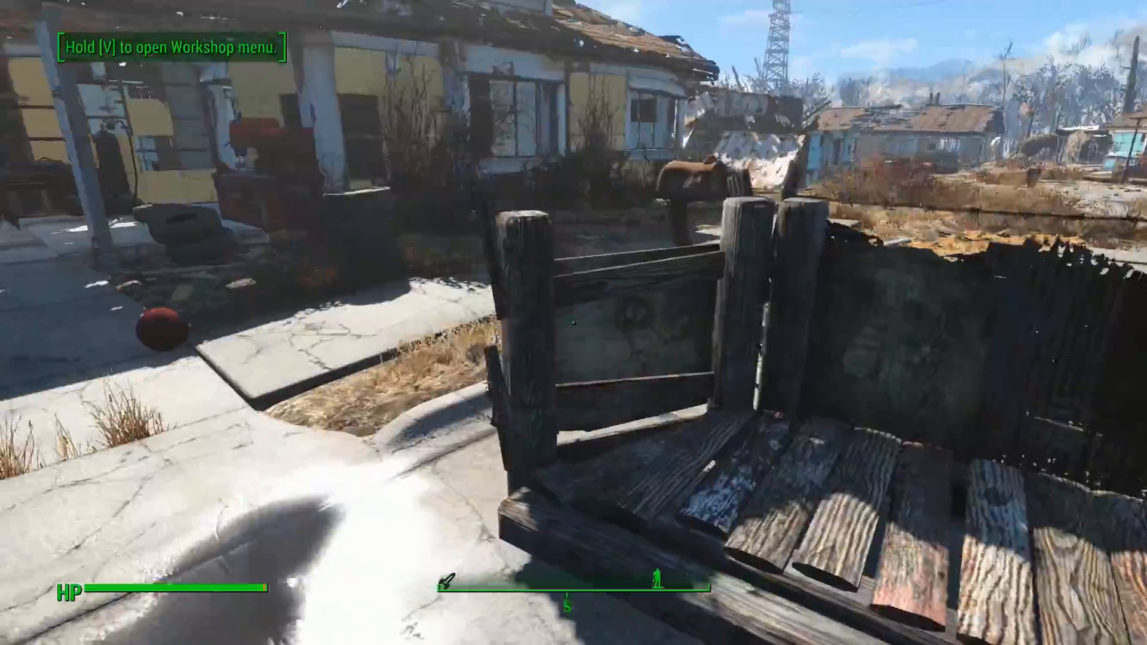
key(a)
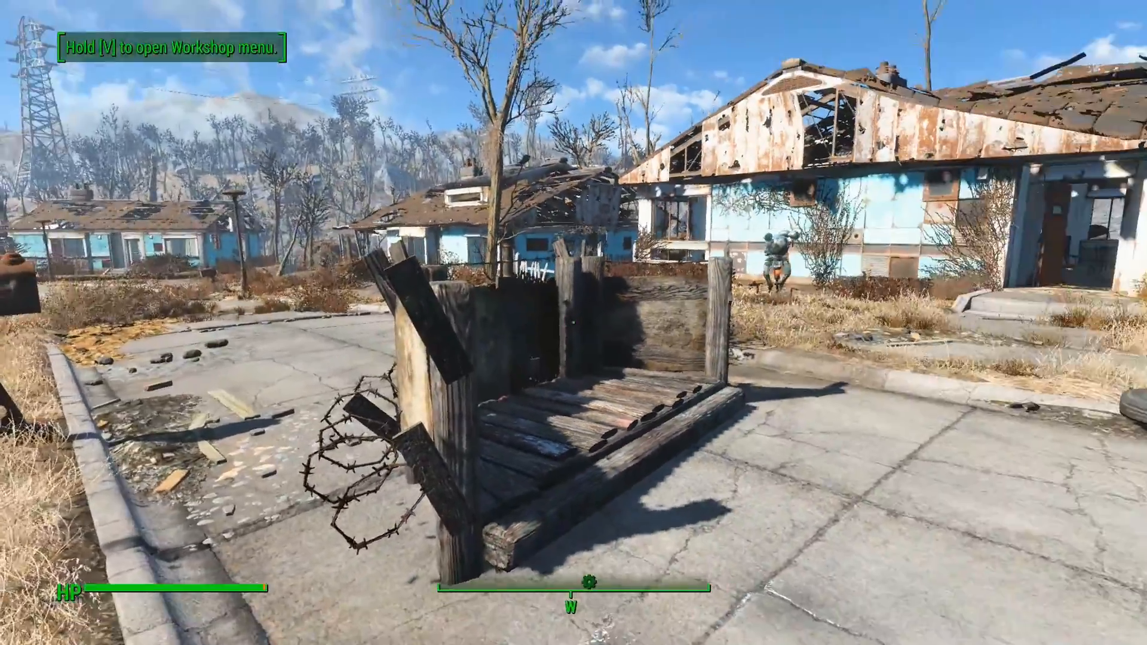
Walk back and forth between the Scavenging Station and the guard post to check the settler's workplace against the vacated post.
key(w)
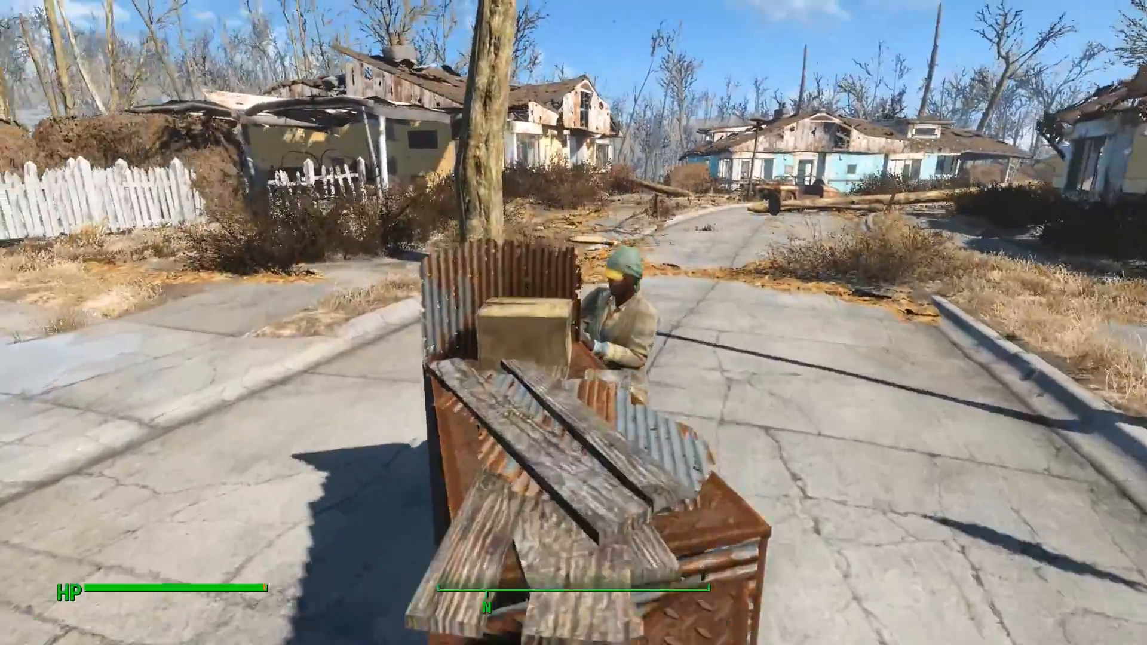
key(w)
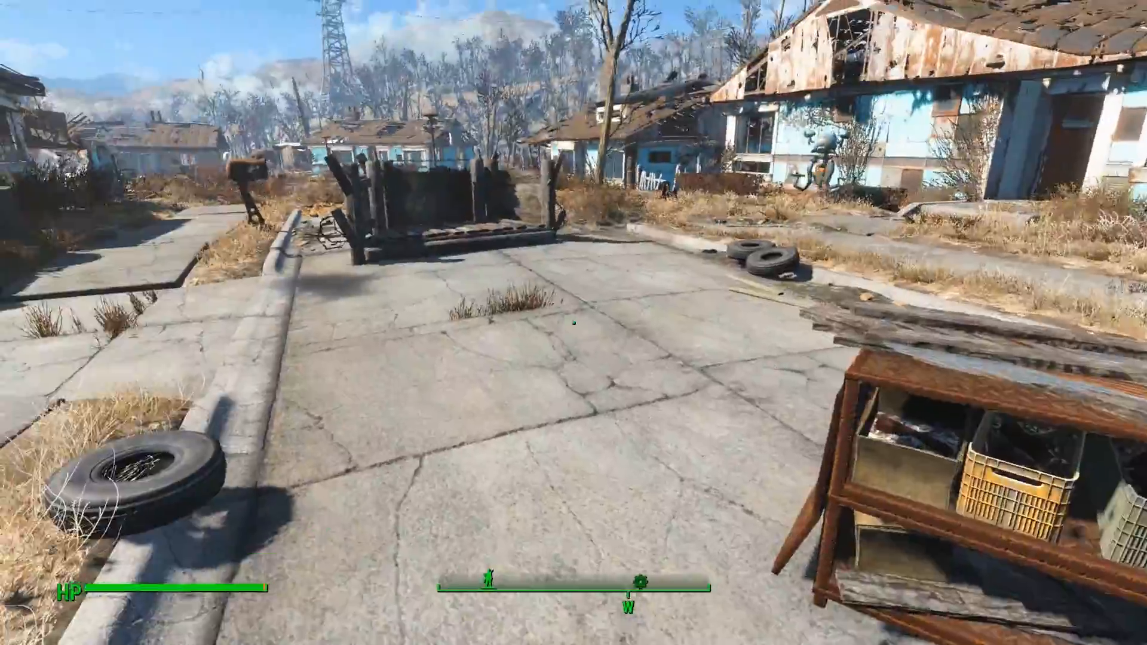
key(w)
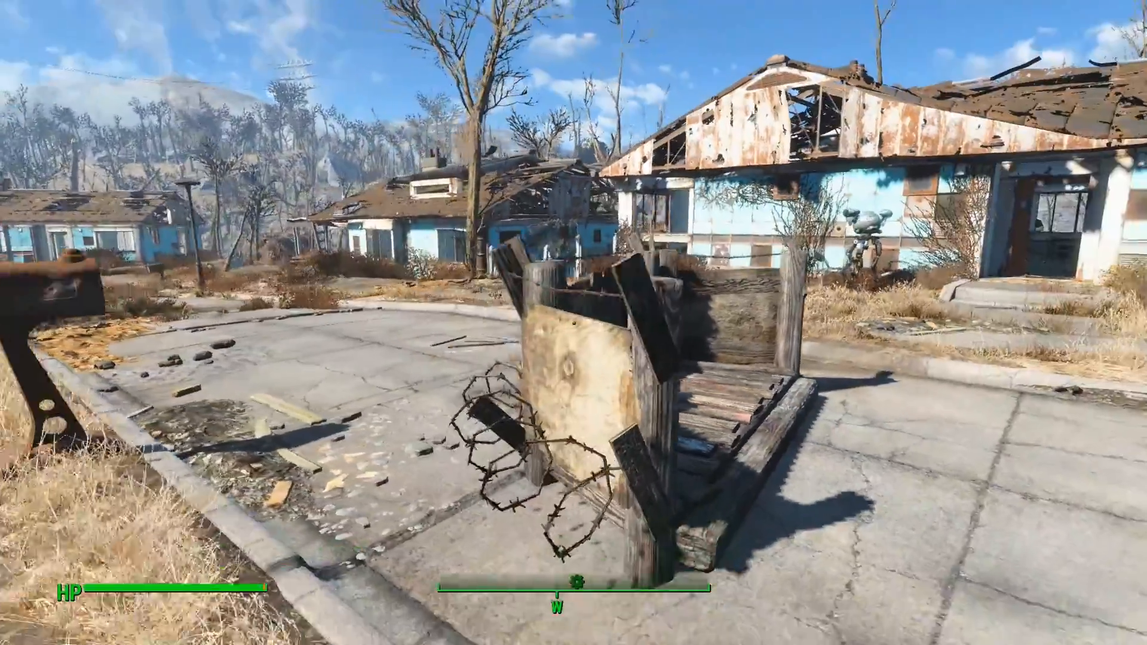
key(w)
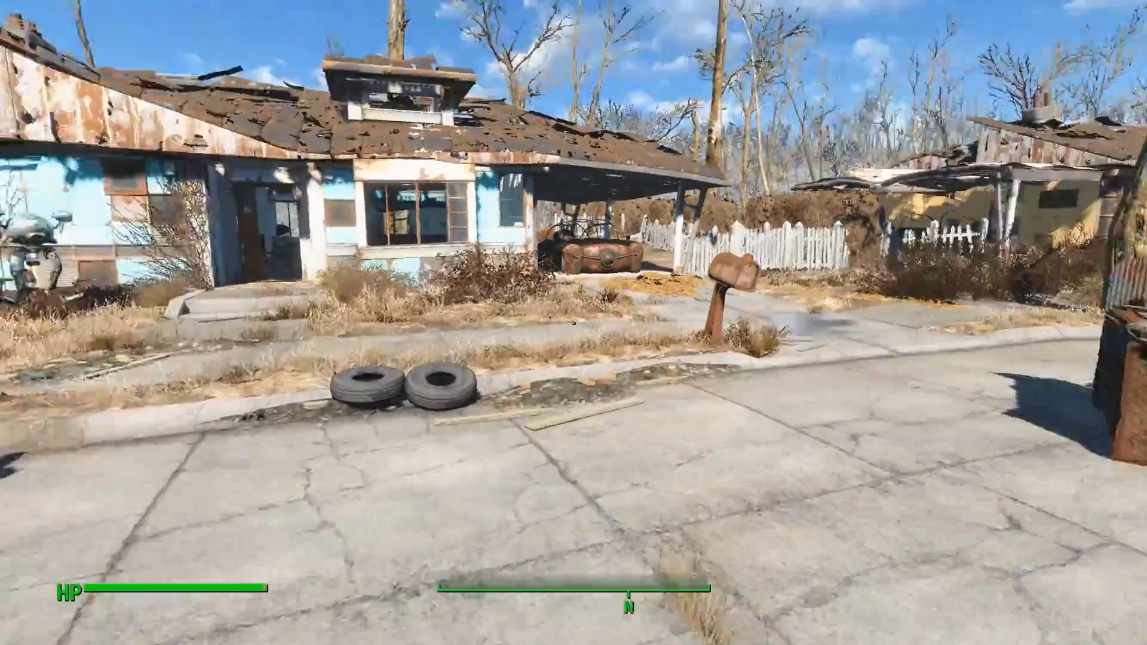
key(w)
key(w)
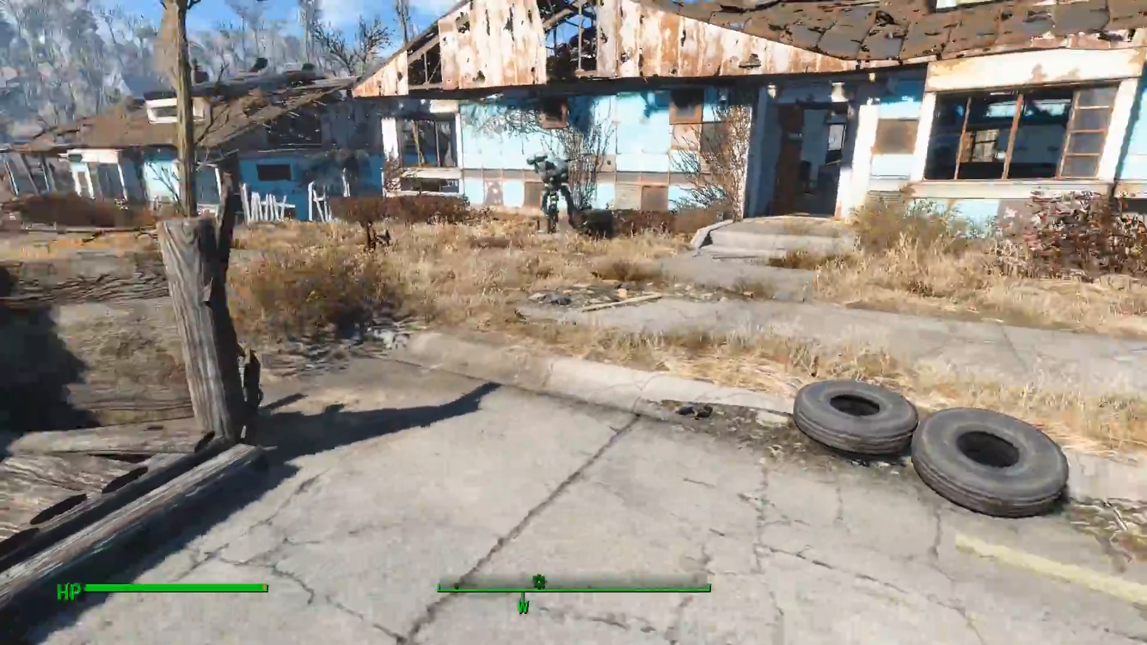
Circle the empty guard post to view its front and barricaded outer walls, and return up the road to the settler.
key(w)
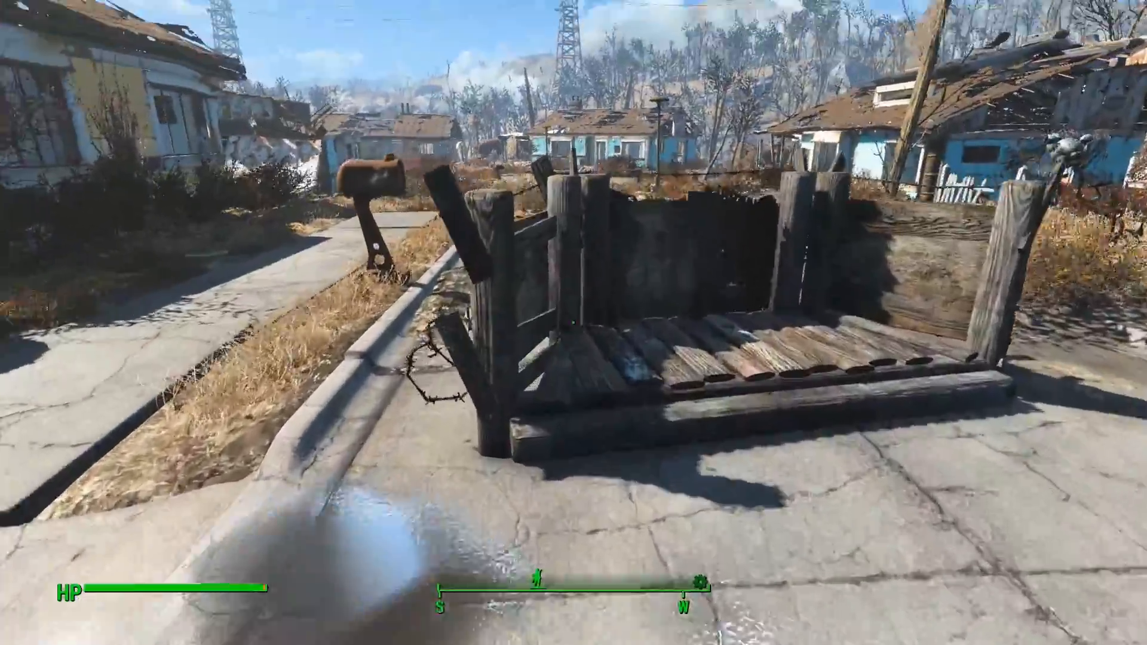
key(w)
key(w)
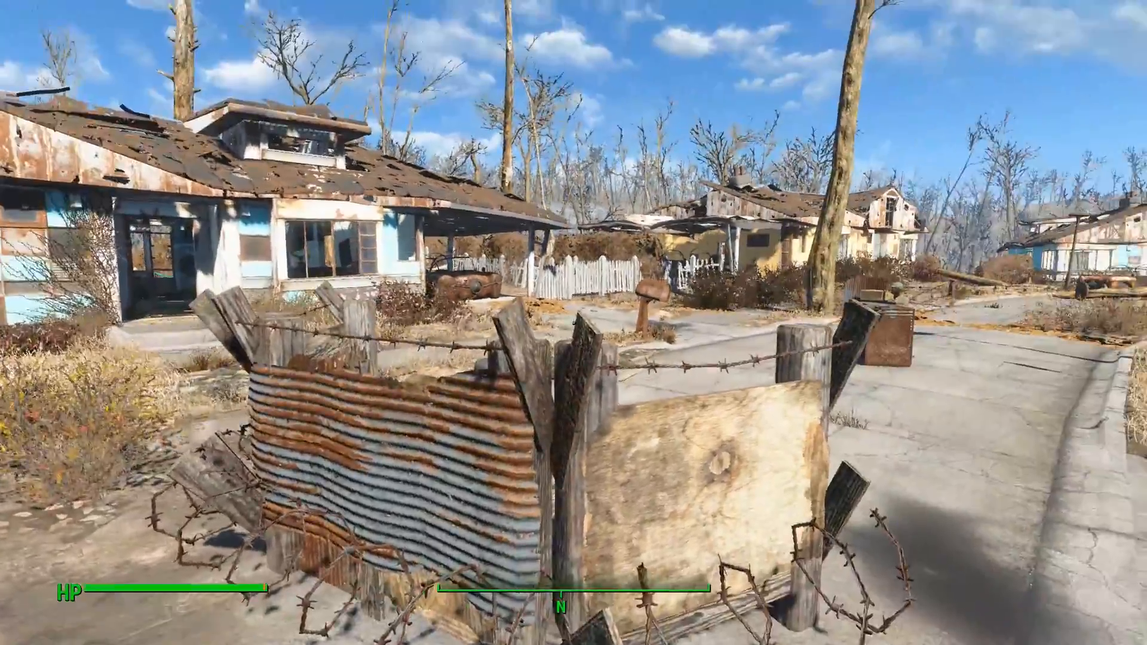
key(w)
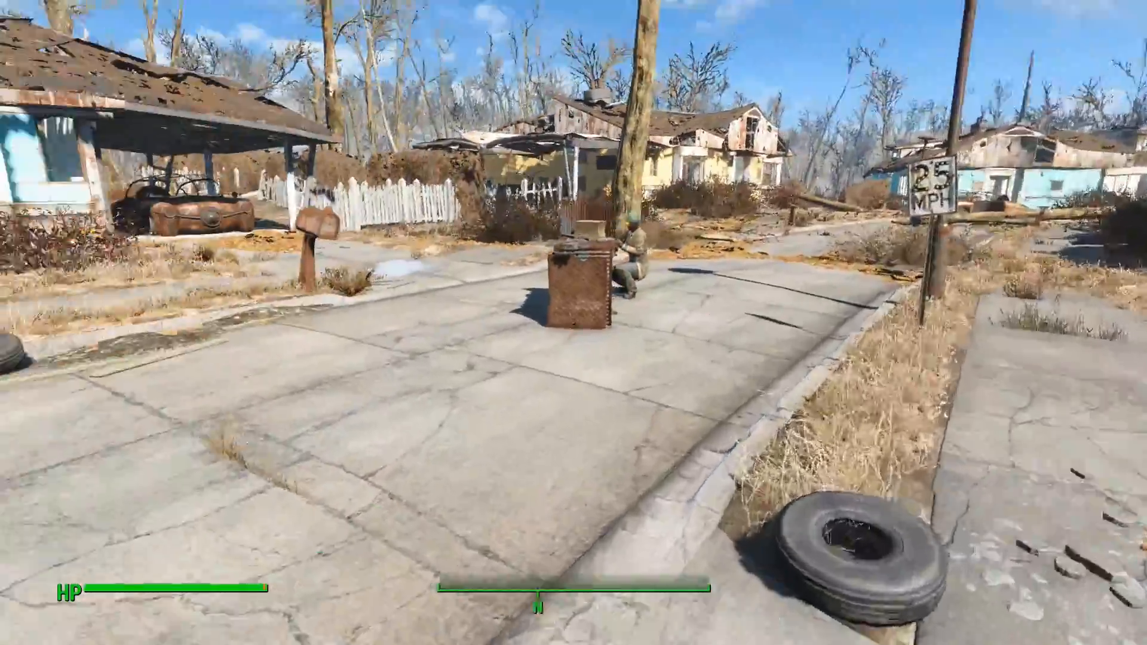
key(w)
key(w)
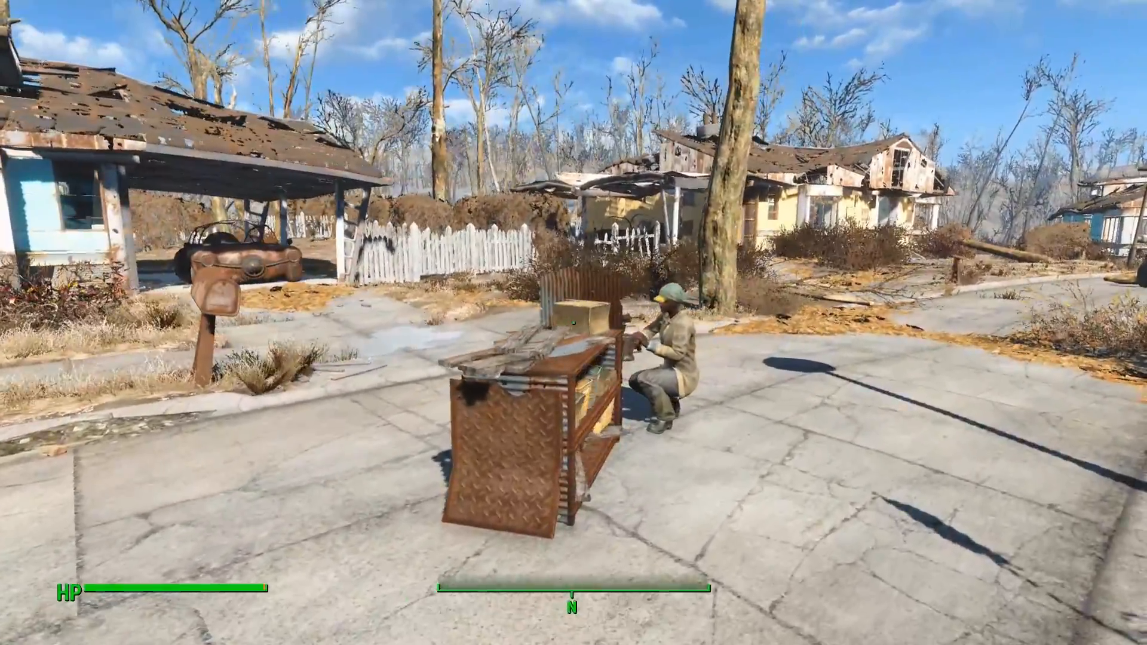
Approach the settler working at the Scavenging Station and inspect the station from its shelf side.
key(a)
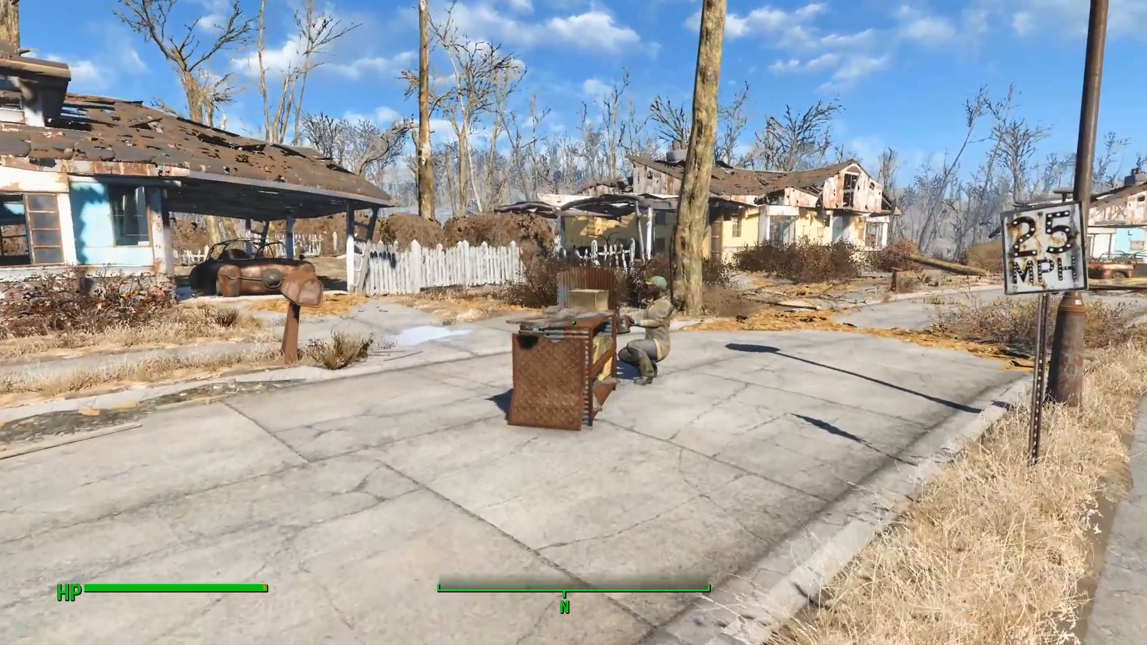
key(w)
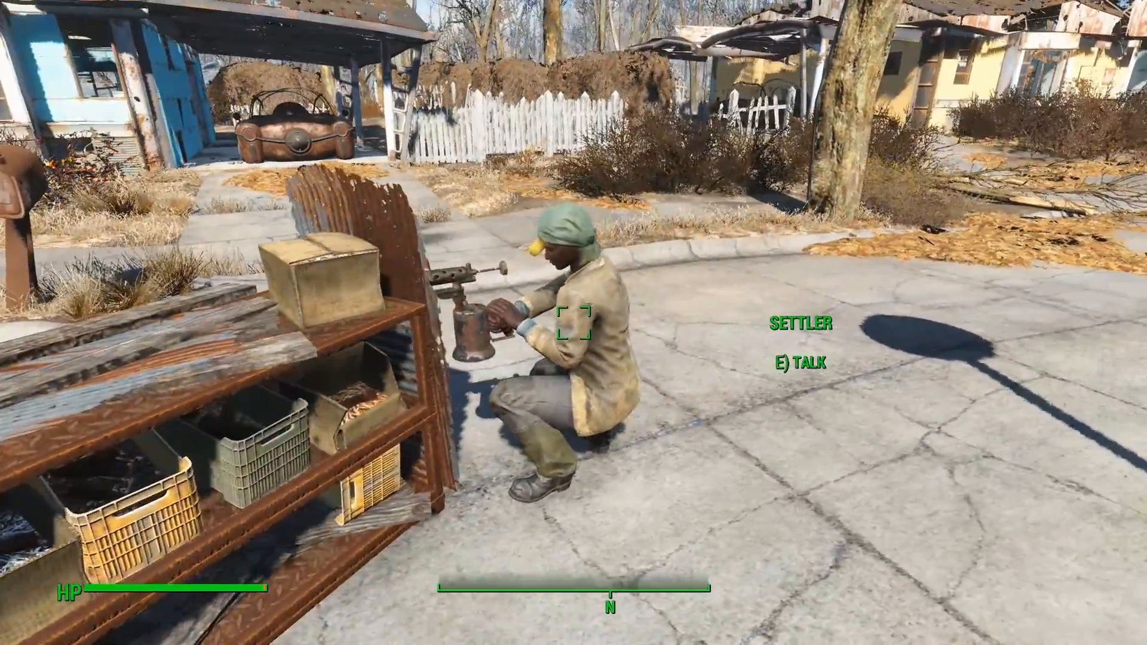
key(s)
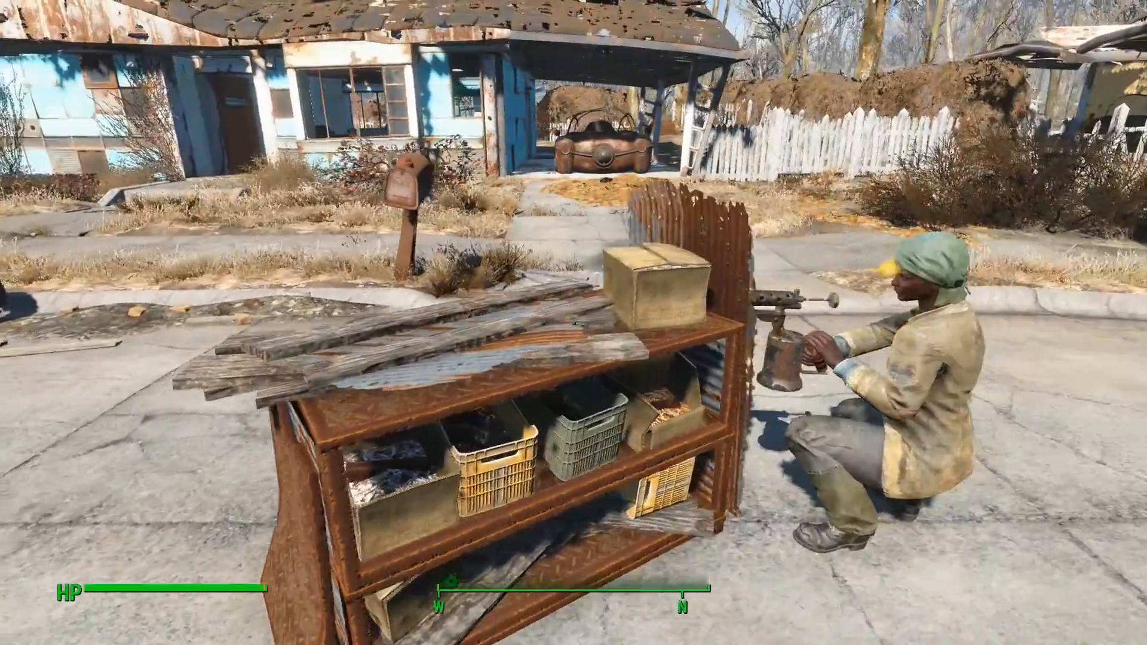
key(w)
key(s)
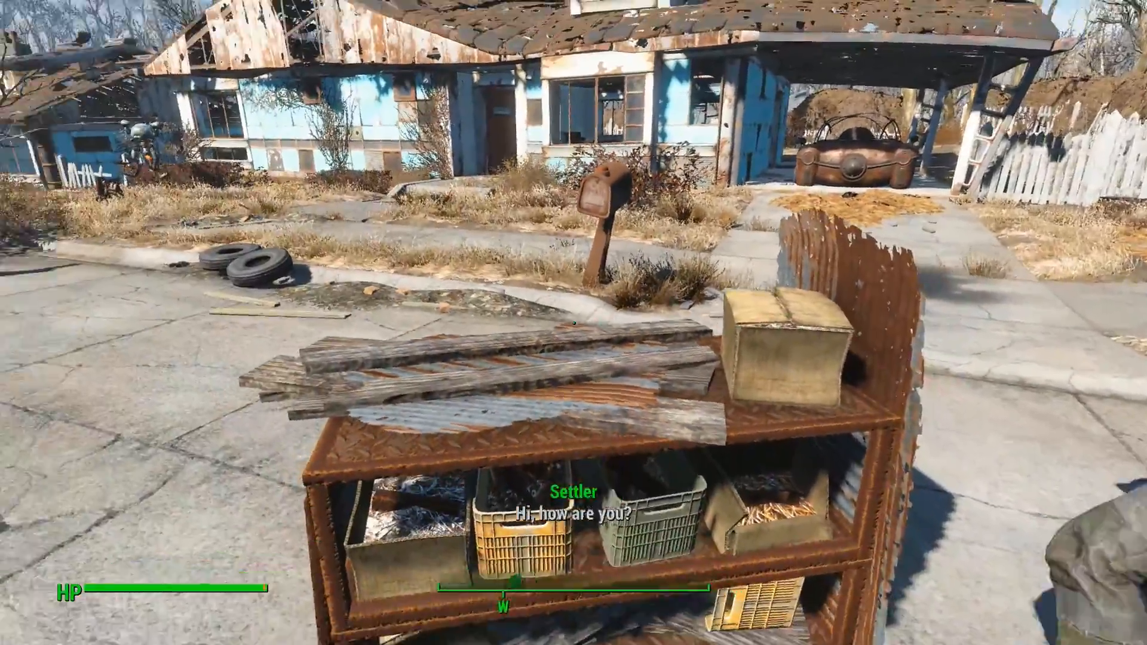
Return to the guard post to check that it is unoccupied, and look back toward the Scavenging Station.
key(w)
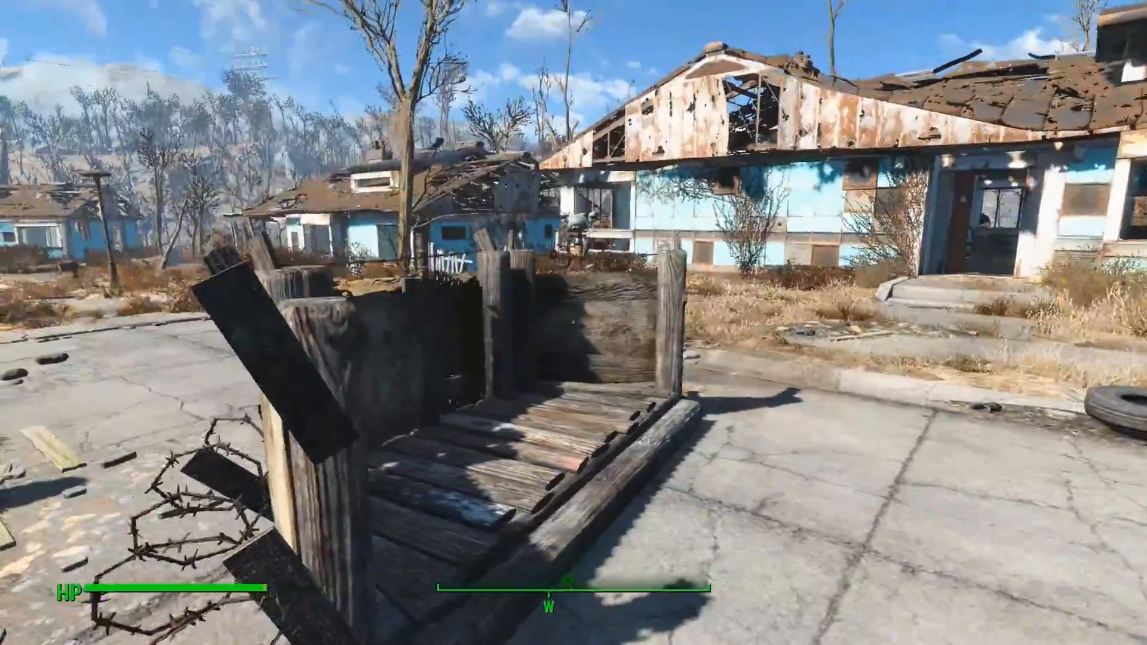
key(s)
key(w)
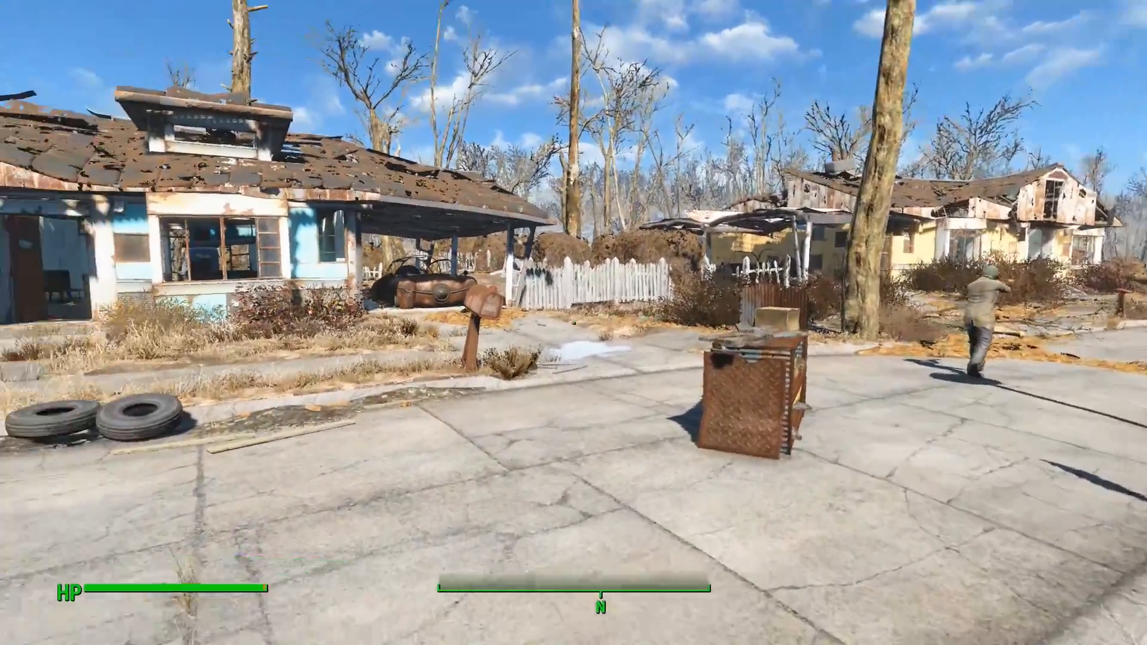